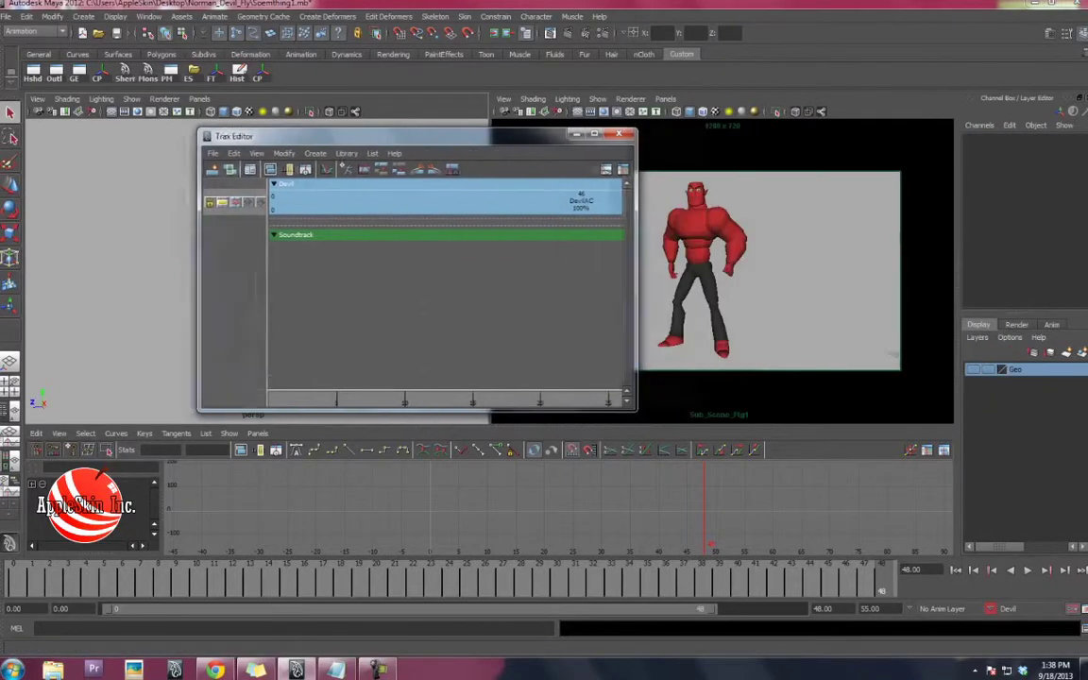
# Disable the DevilAC clip and play the scene to see the character without it.
pyautogui.click(413, 196)
pyautogui.moveTo(407, 126); pyautogui.dragTo(638, 126)
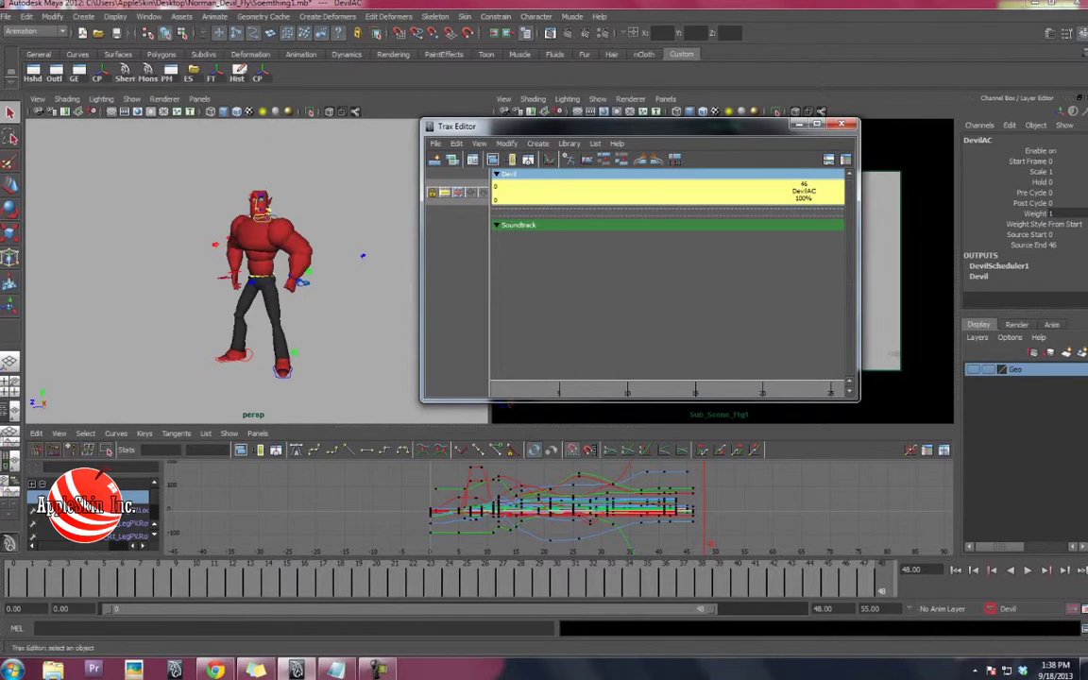
pyautogui.rightClick(609, 185)
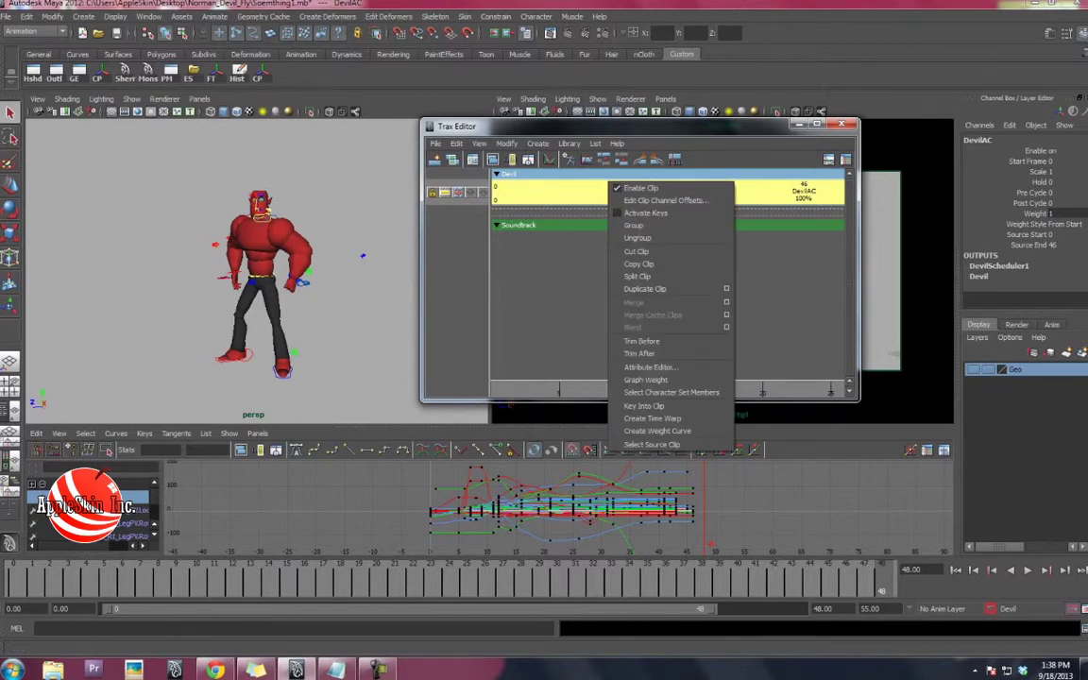
pyautogui.click(640, 188)
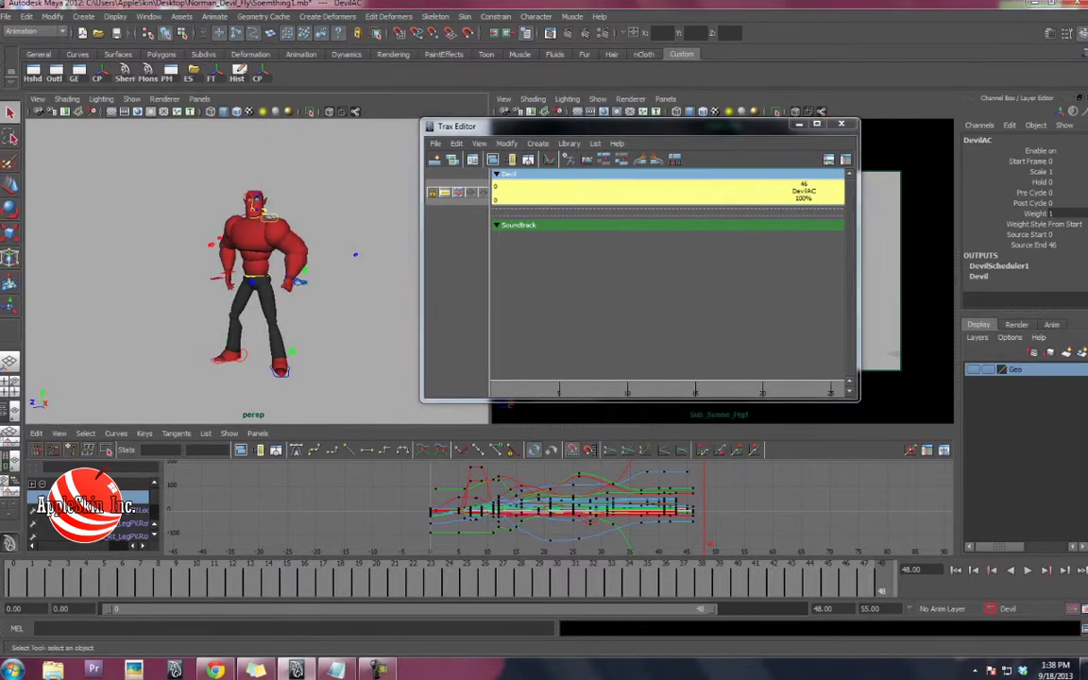
pyautogui.hotkey('alt', 'v')
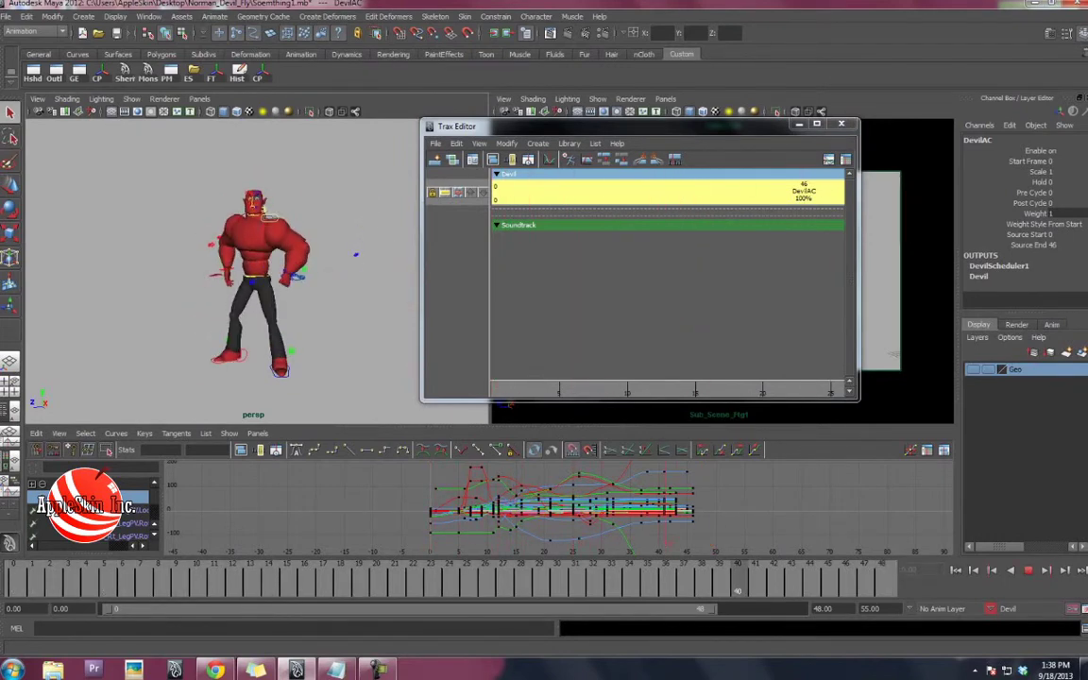
pyautogui.hotkey('alt', 'v')
# Select the right leg pole vector control, clear the selection, then restore it.
pyautogui.click(355, 253)
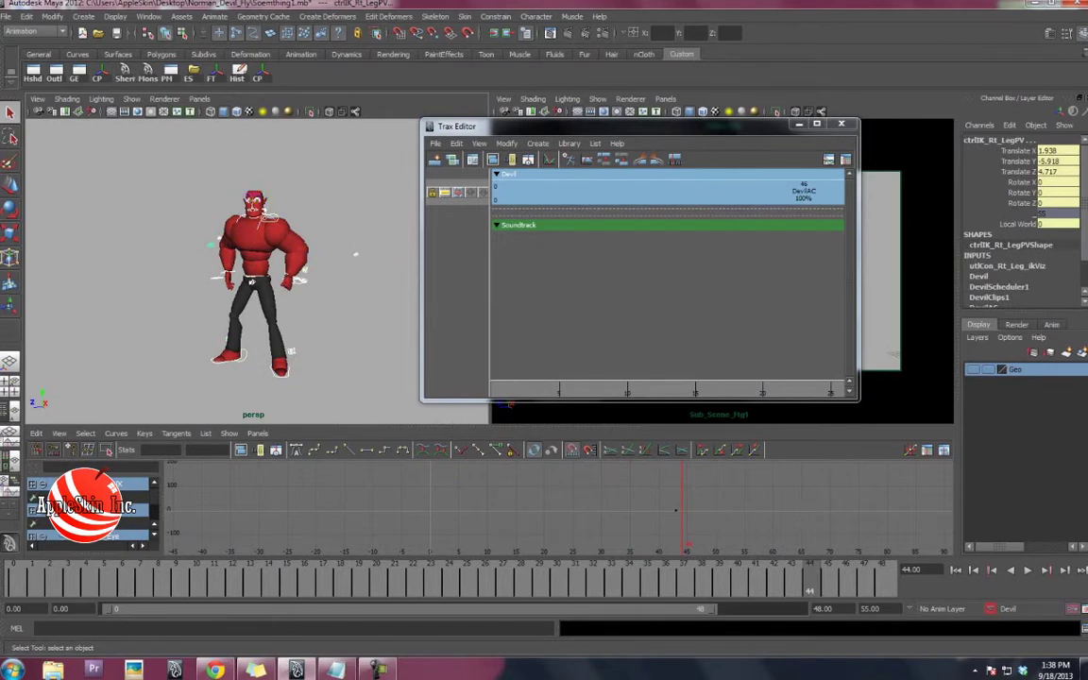
pyautogui.click(49, 508)
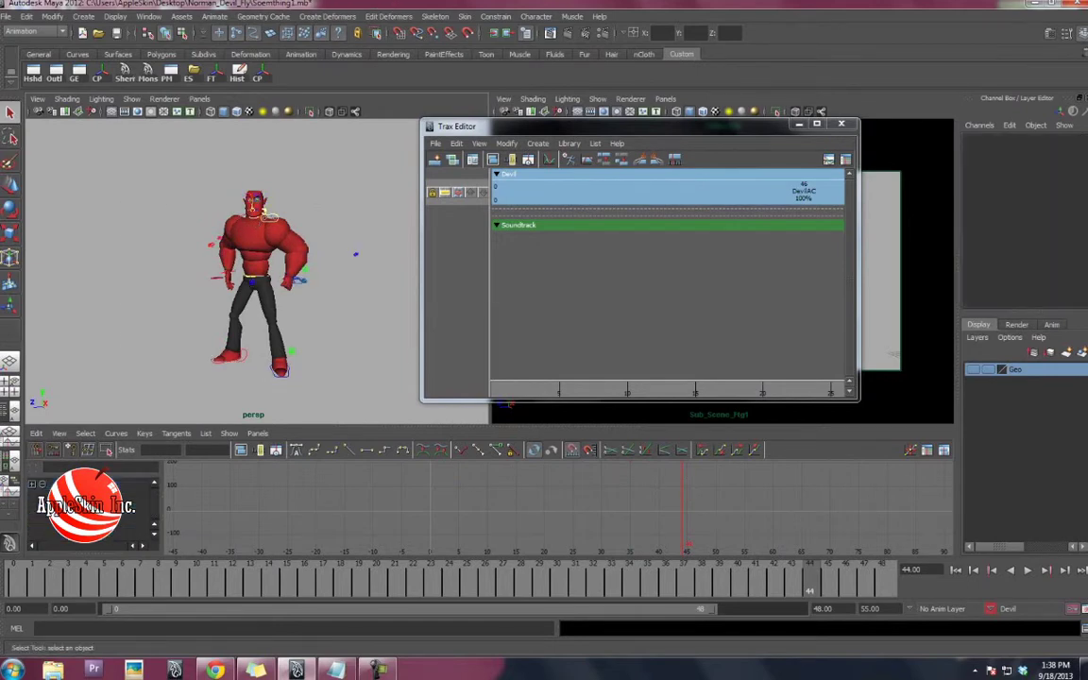
pyautogui.hotkey('ctrl', 'z')
pyautogui.hotkey('ctrl', 'z')
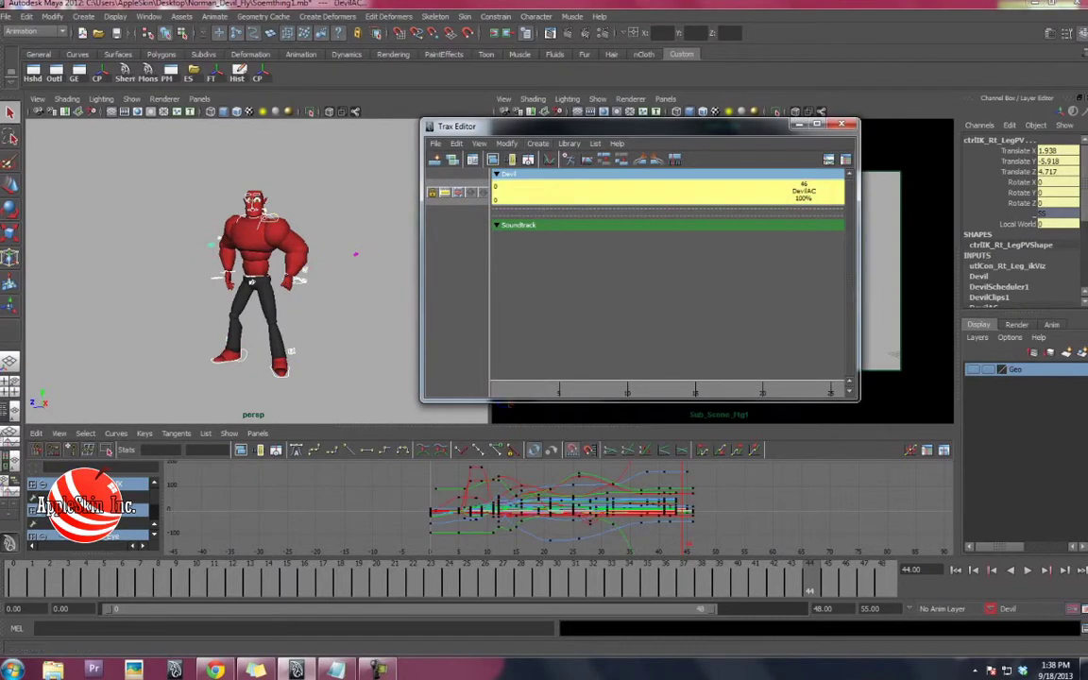
pyautogui.click(507, 143)
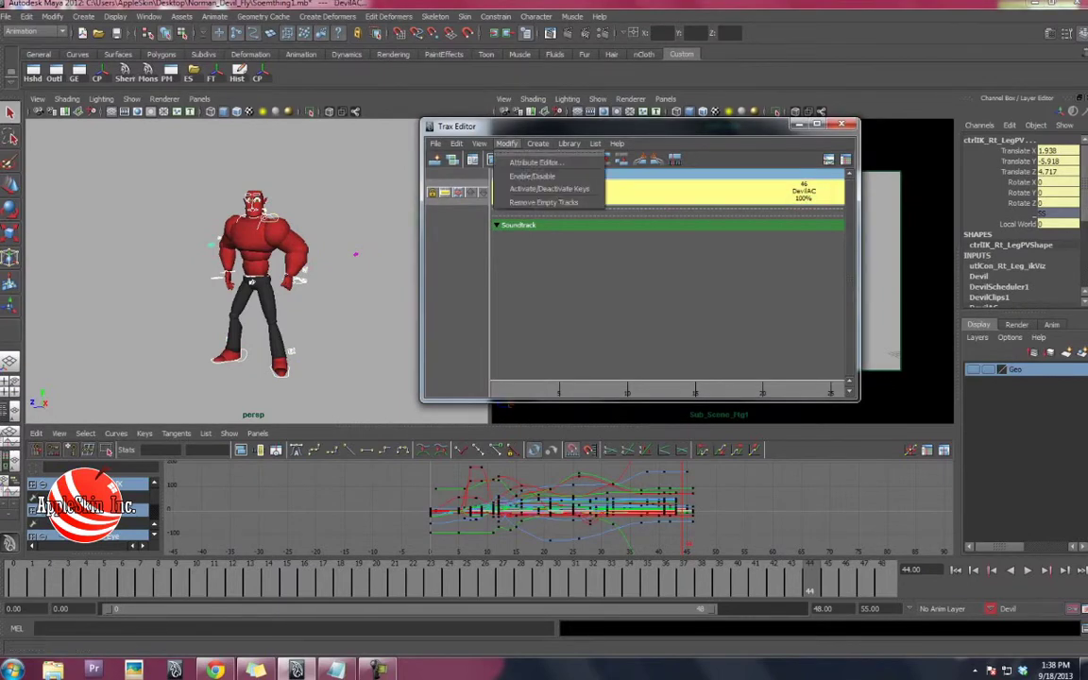
# Toggle the DevilAC clip back on and play the animation, stopping at frame 35.
pyautogui.click(548, 189)
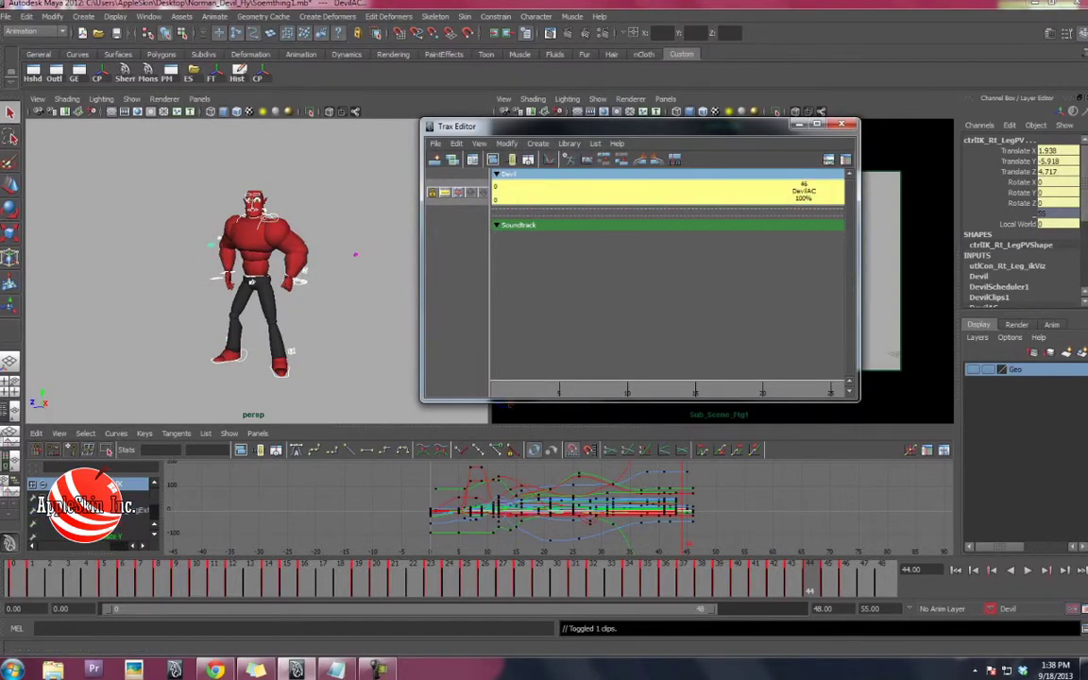
pyautogui.hotkey('alt', 'v')
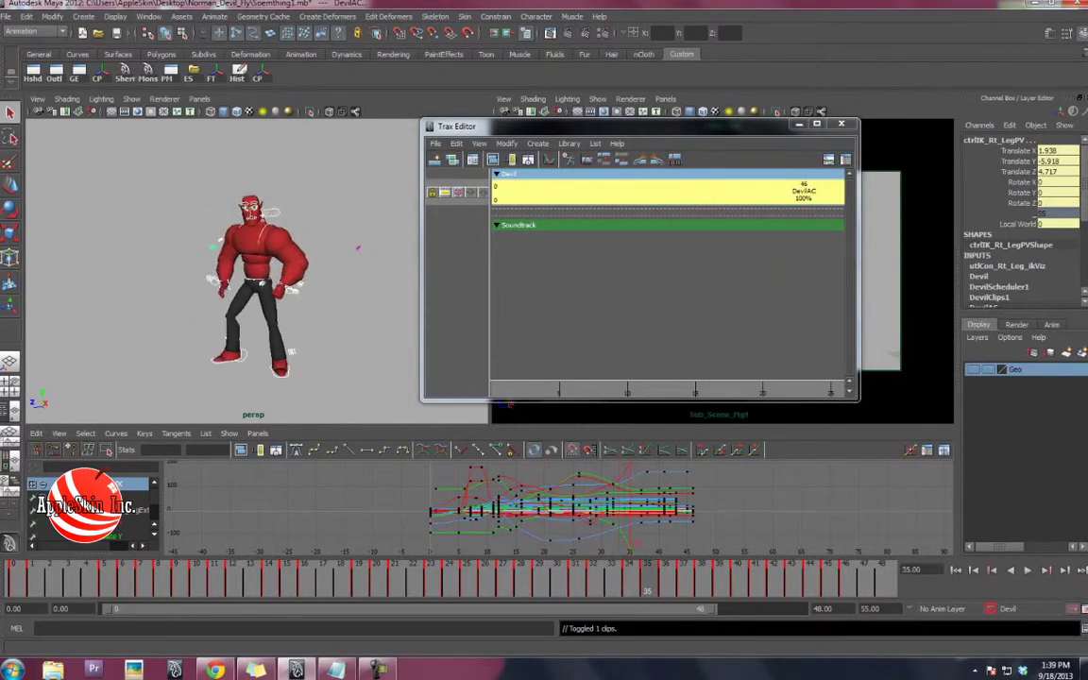
pyautogui.click(357, 247)
# Rotate the left arm IK control (ctrlIK_Lf_ArmIK) into a new pose and play it back.
pyautogui.click(282, 260)
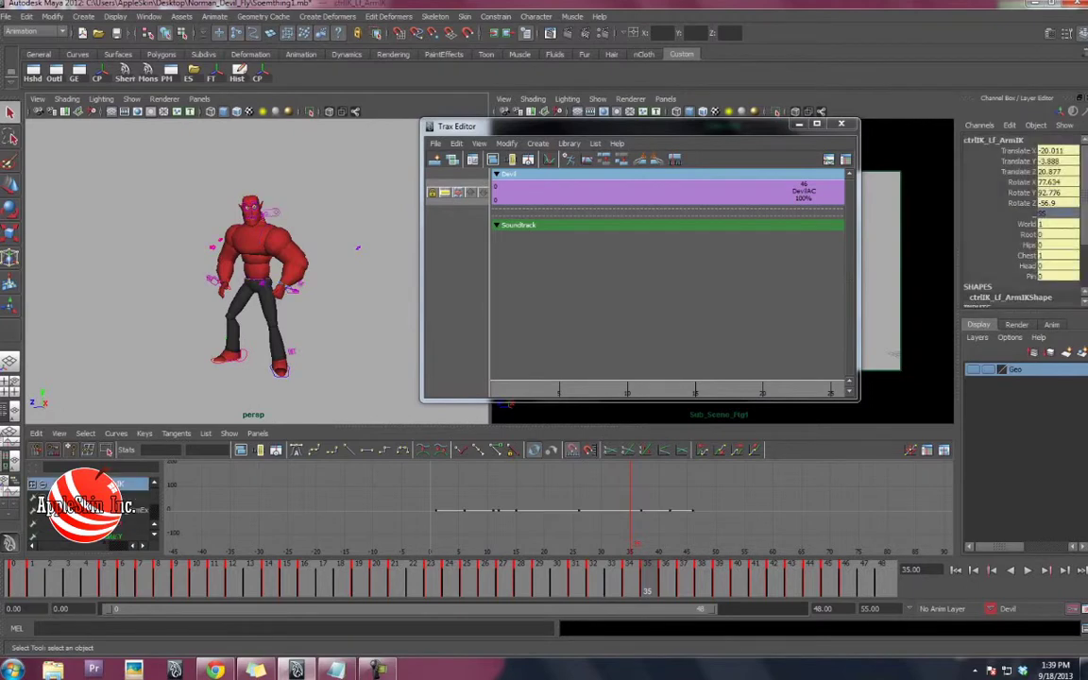
pyautogui.moveTo(281, 260); pyautogui.dragTo(293, 250)
pyautogui.hotkey('ctrl', 'z')
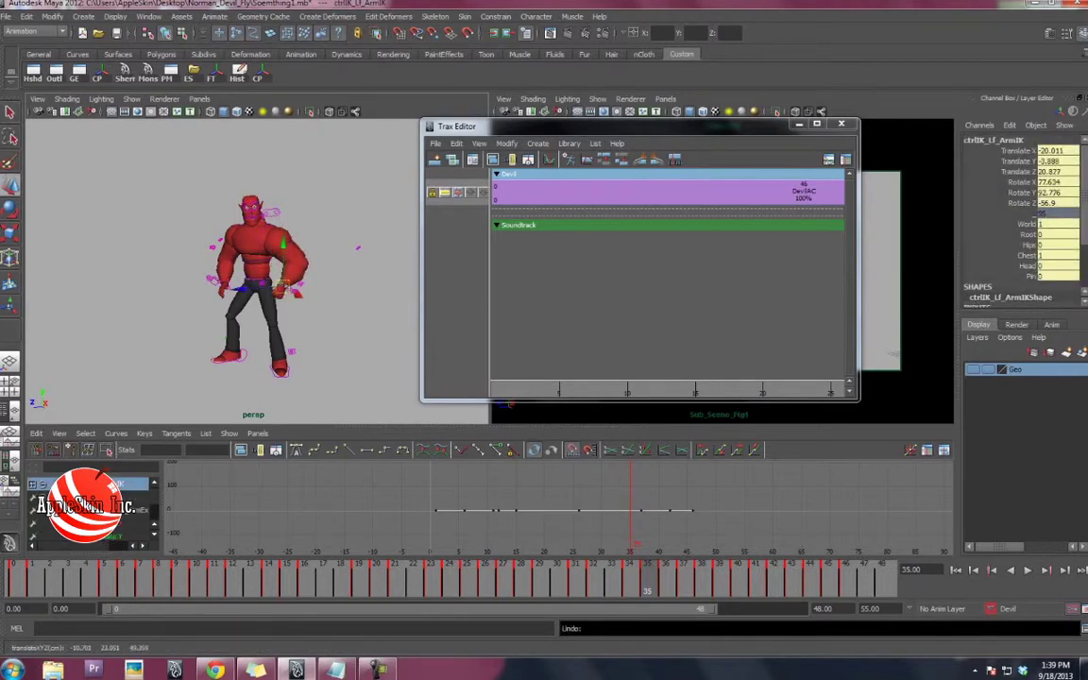
pyautogui.hotkey('ctrl', 'z')
pyautogui.hotkey('ctrl', 'z')
pyautogui.hotkey('ctrl', 'z')
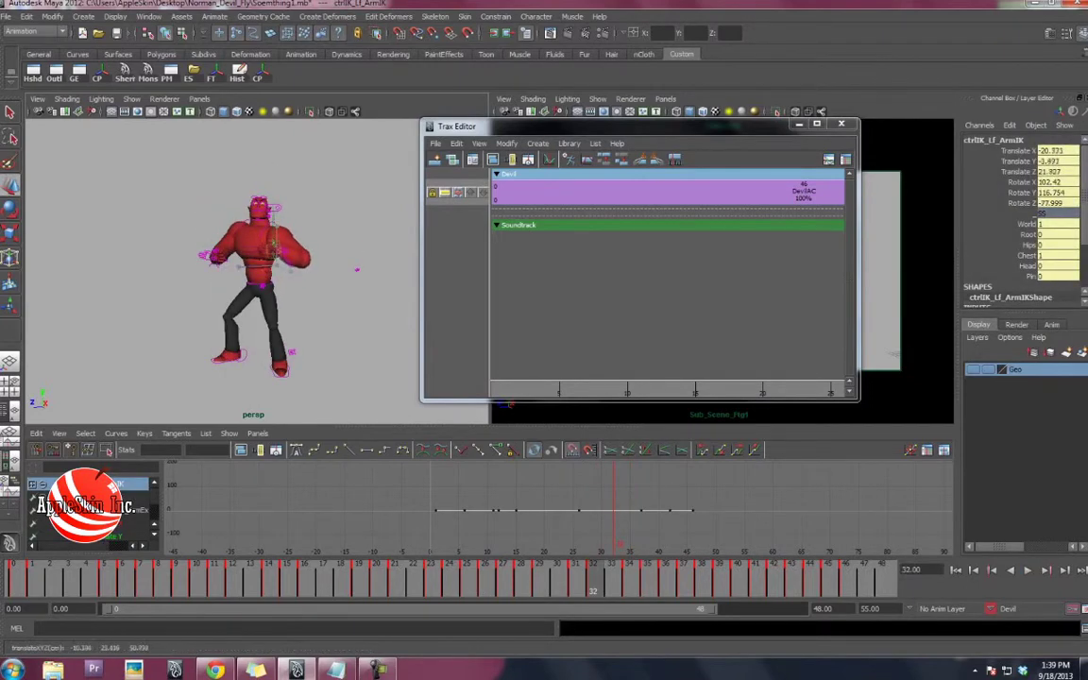
pyautogui.press('e')
pyautogui.moveTo(284, 253); pyautogui.dragTo(272, 244)
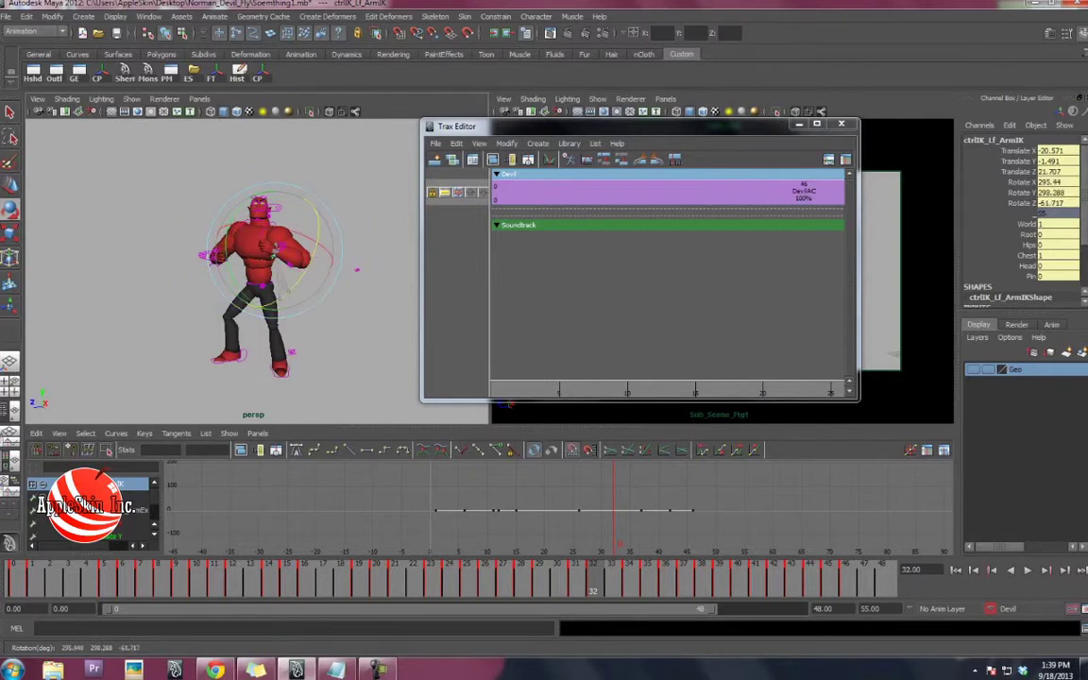
pyautogui.hotkey('alt', 'v')
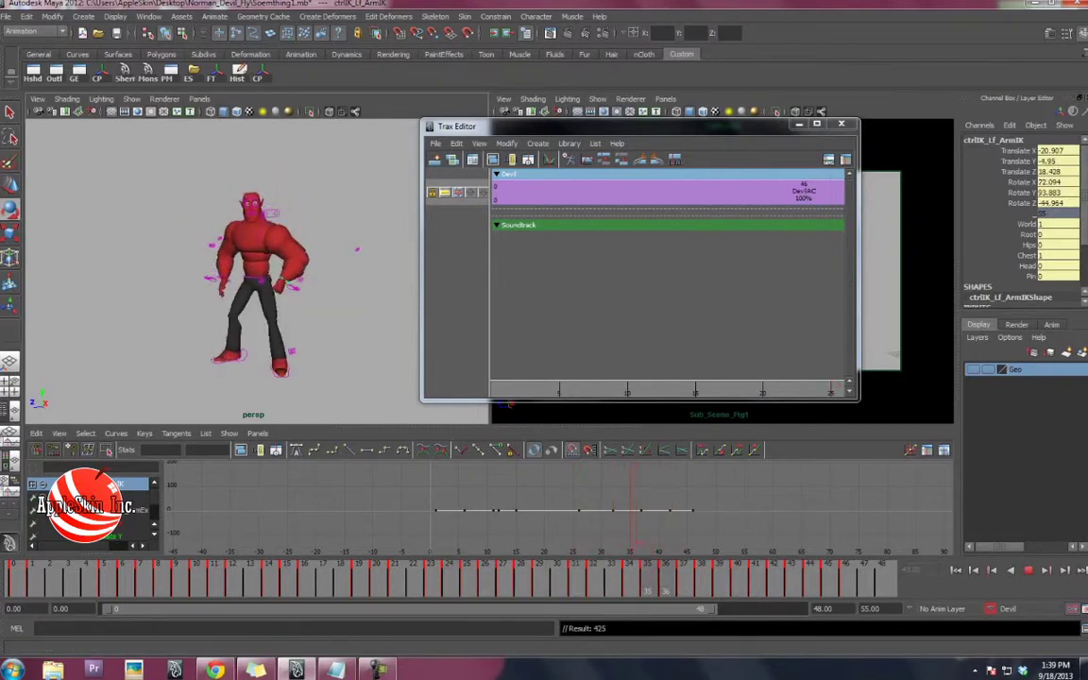
# Delete the left arm key at frame 31 from the time slider and replay the animation.
pyautogui.rightClick(575, 570)
pyautogui.click(593, 445)
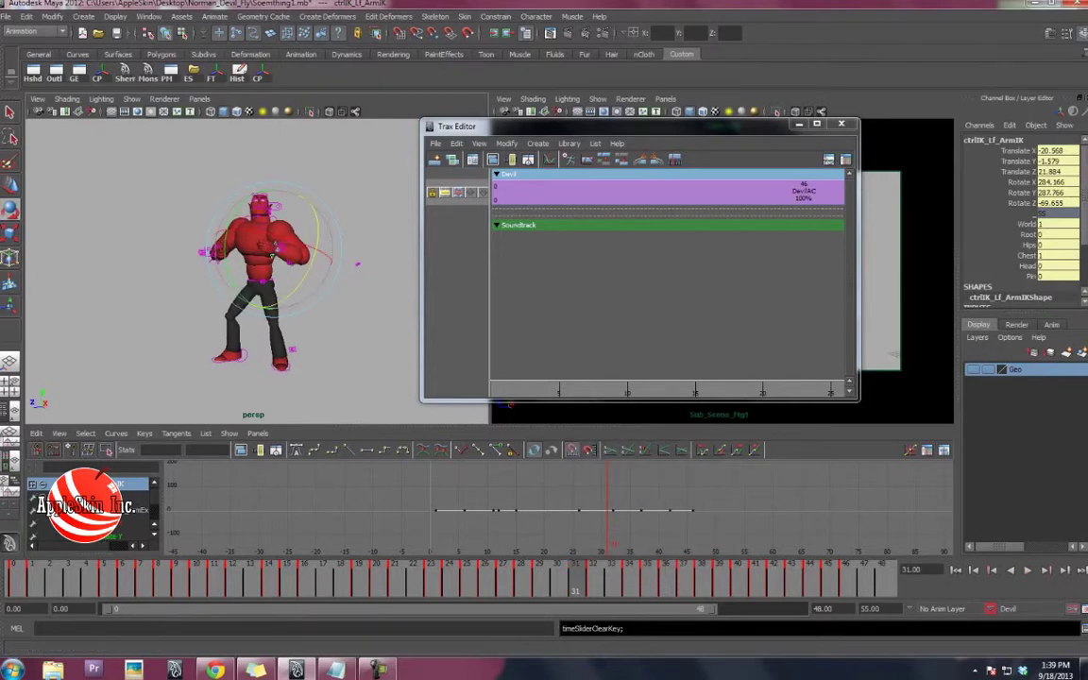
pyautogui.hotkey('alt', 'v')
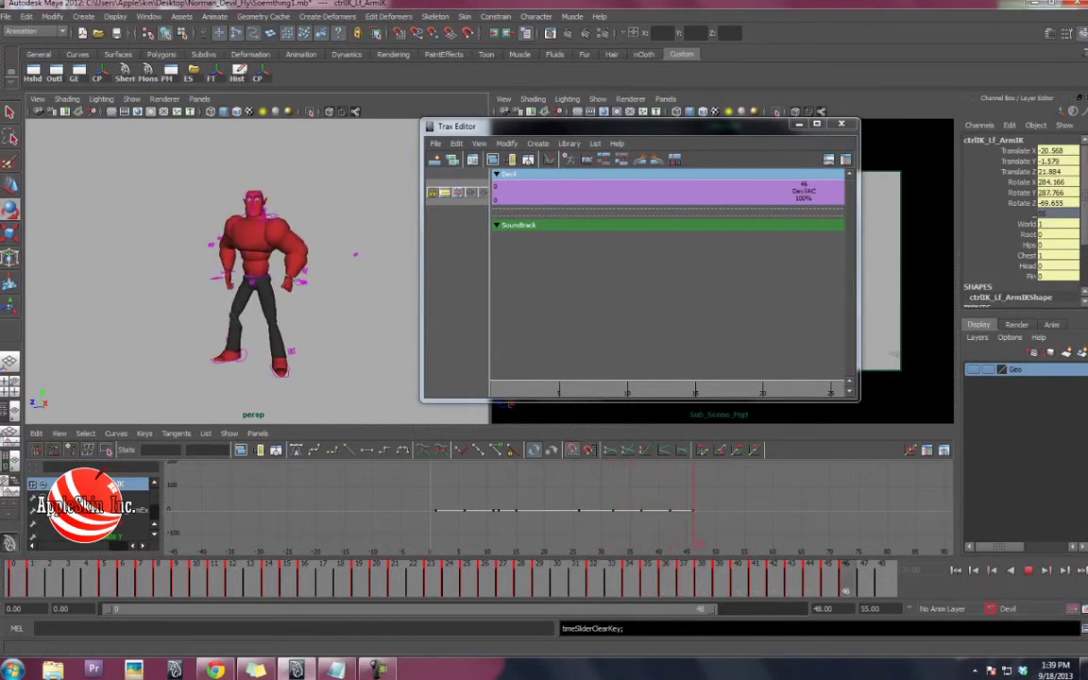
pyautogui.hotkey('alt', 'v')
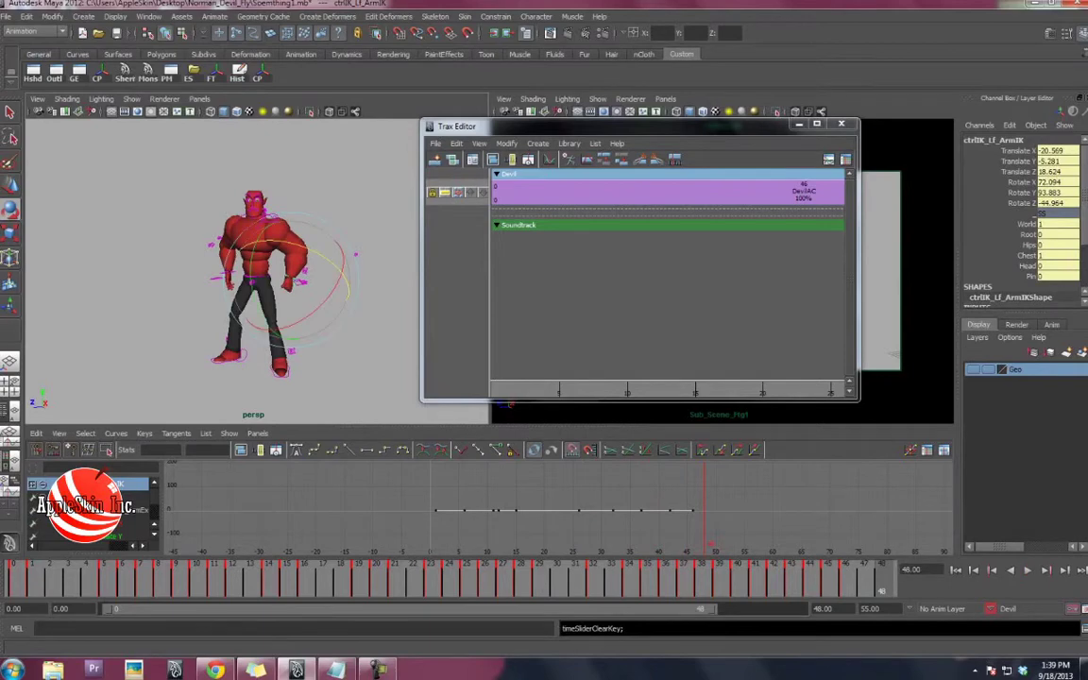
pyautogui.click(661, 191)
pyautogui.click(508, 143)
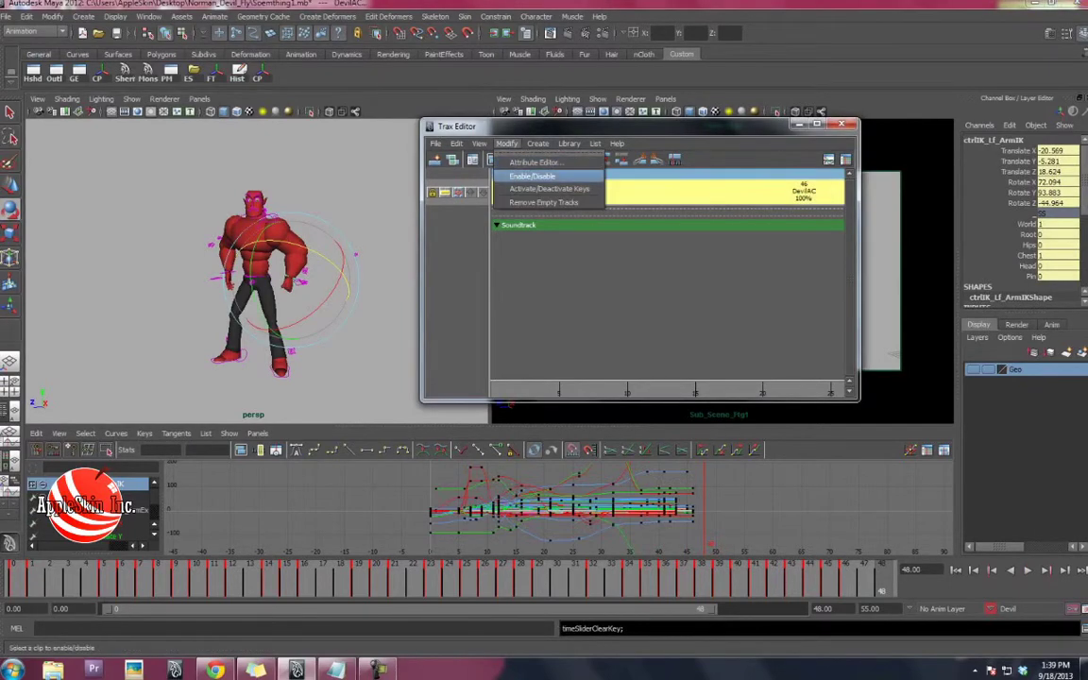
# Activate the DevilAC clip's keys and play the animation.
pyautogui.click(550, 189)
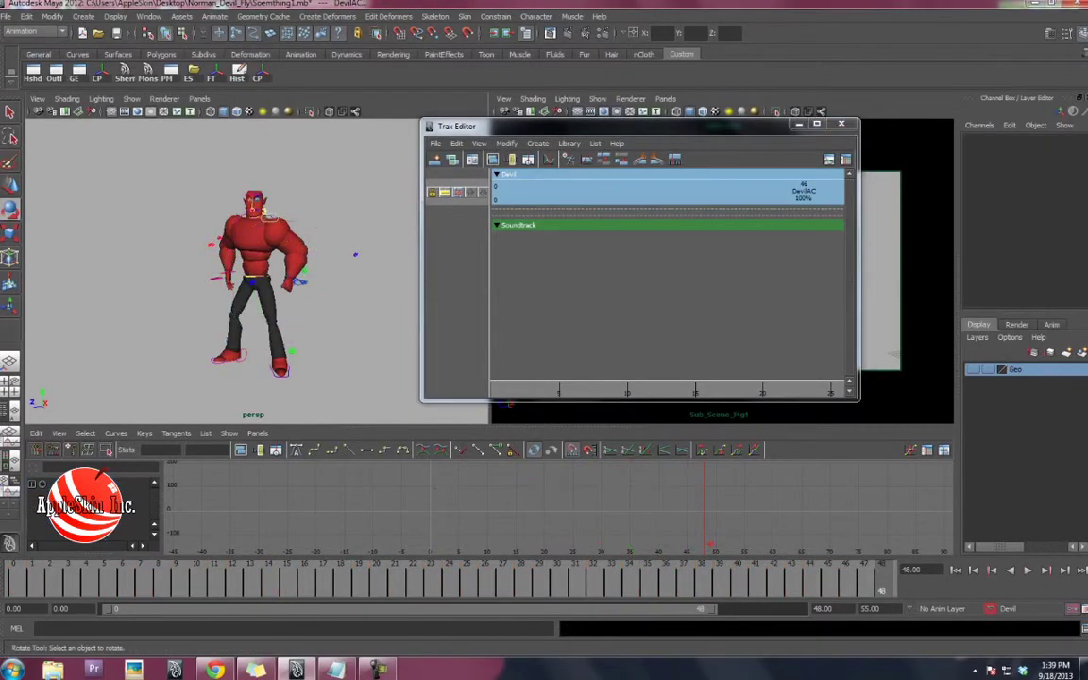
pyautogui.click(355, 253)
pyautogui.hotkey('alt', 'v')
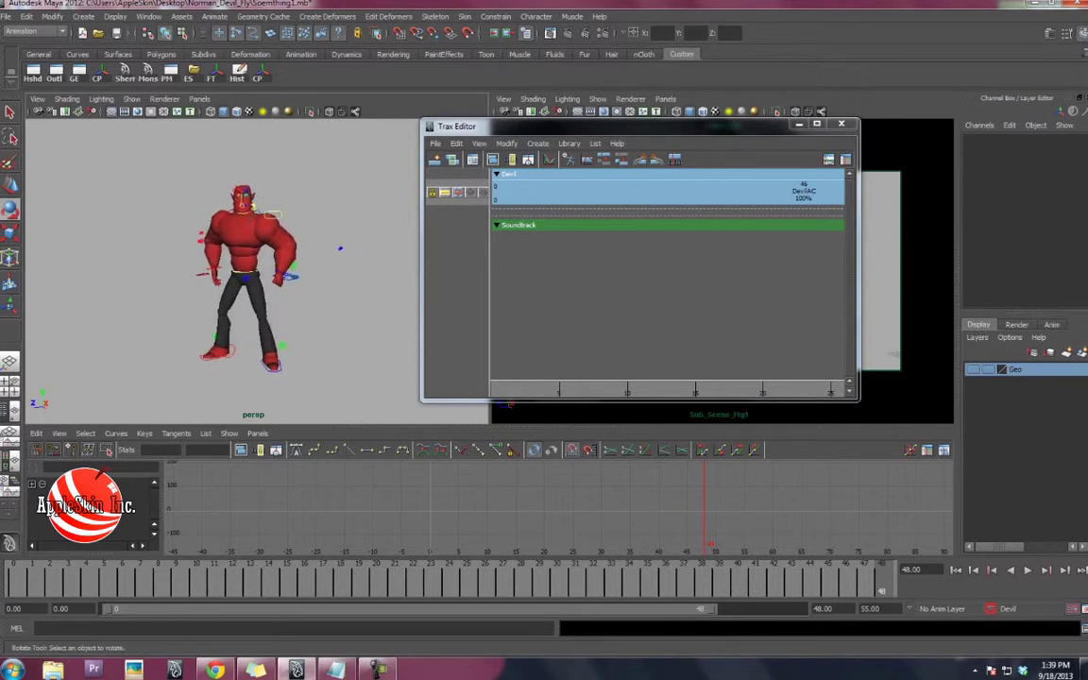
# Delete the DevilAC clip, leaving the Devil track empty.
pyautogui.click(662, 189)
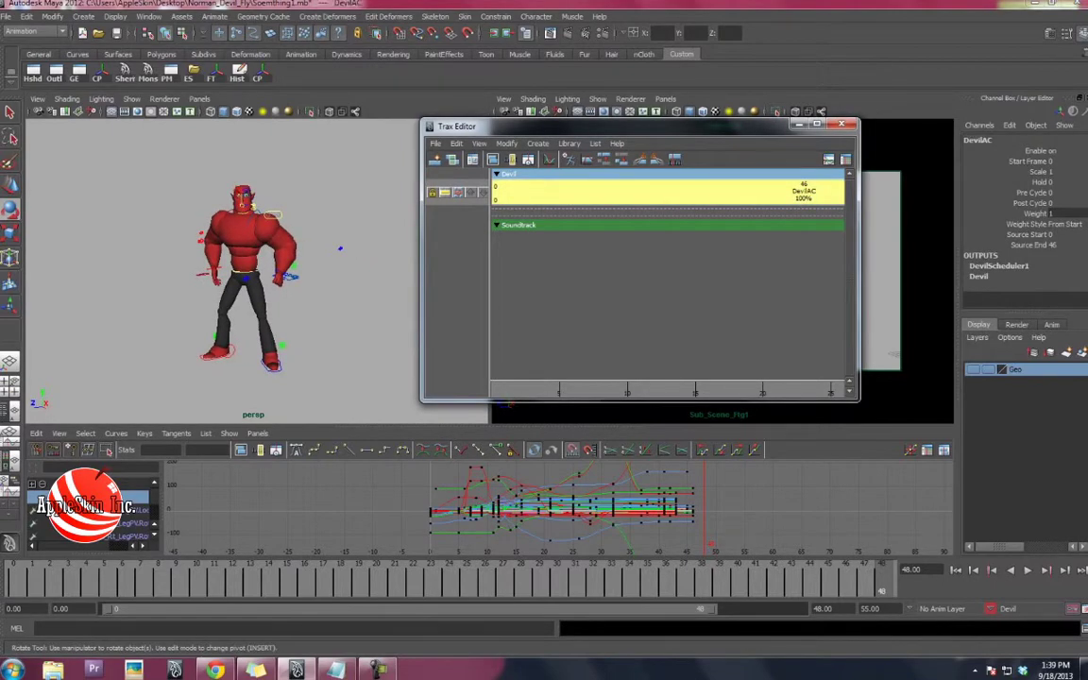
pyautogui.rightClick(640, 194)
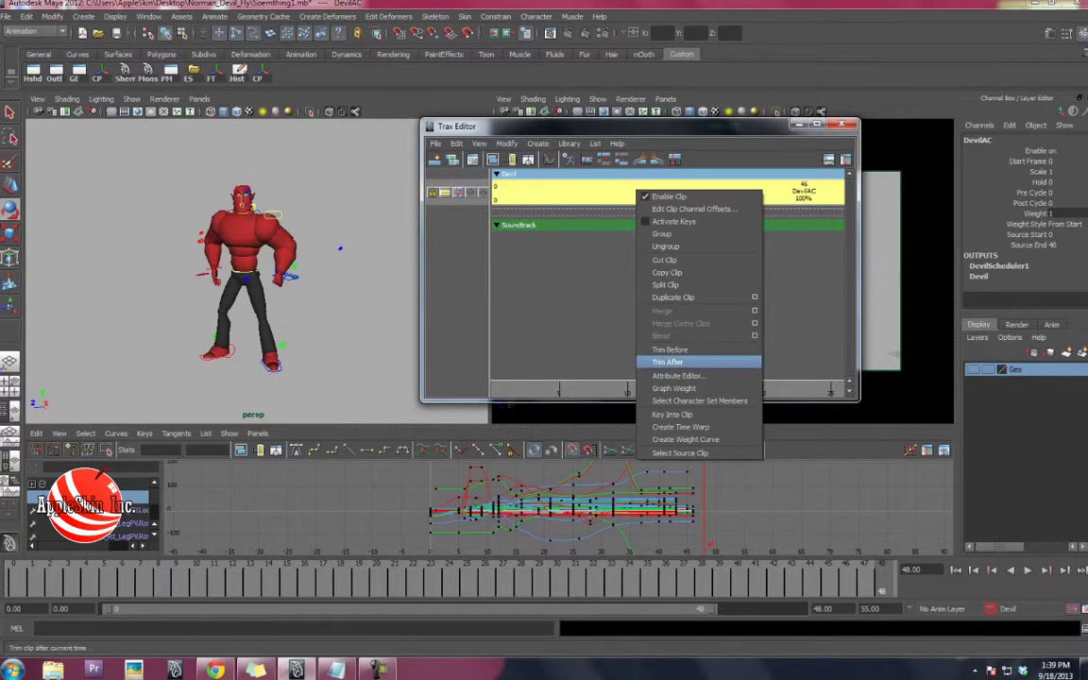
pyautogui.press('Escape')
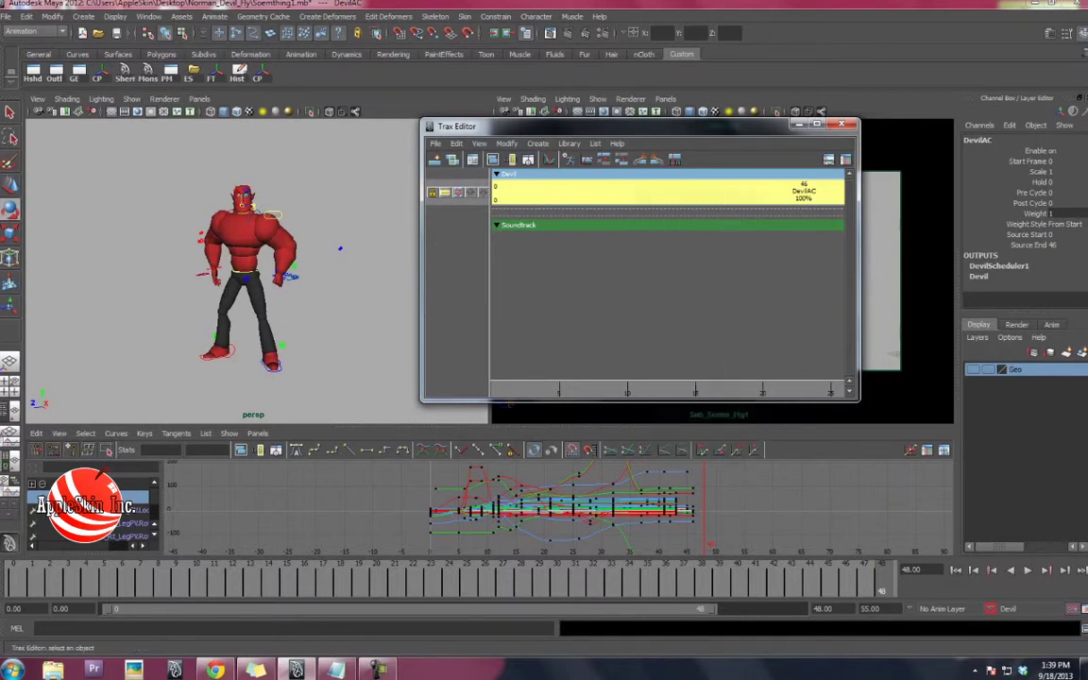
pyautogui.press('Delete')
pyautogui.hotkey('ctrl', 'z')
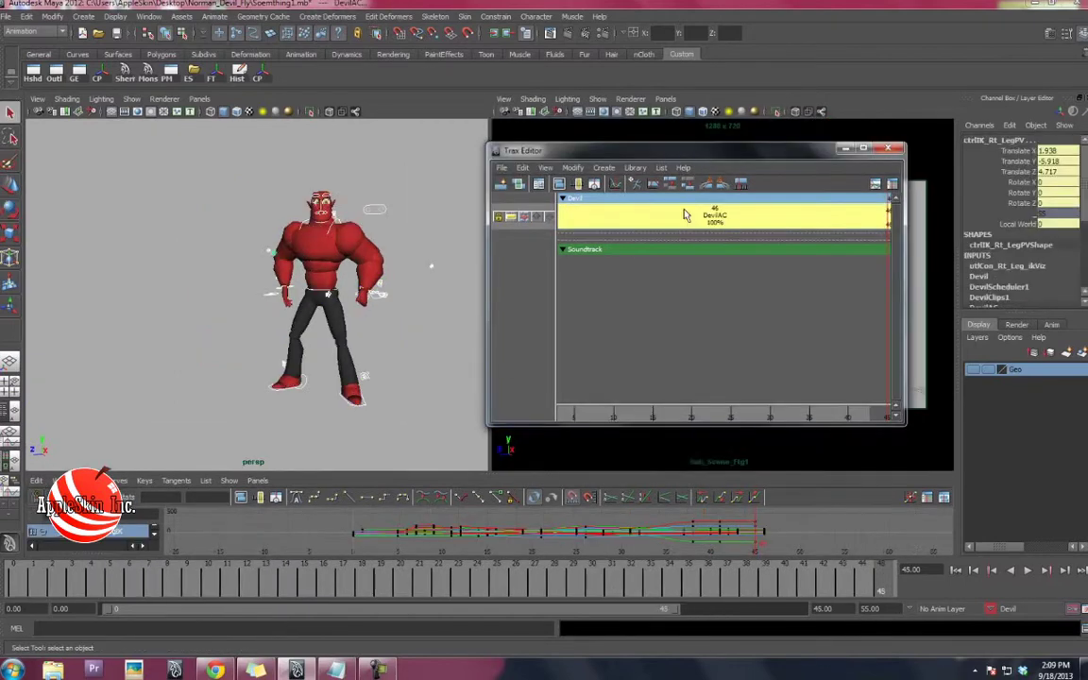
pyautogui.press('Delete')
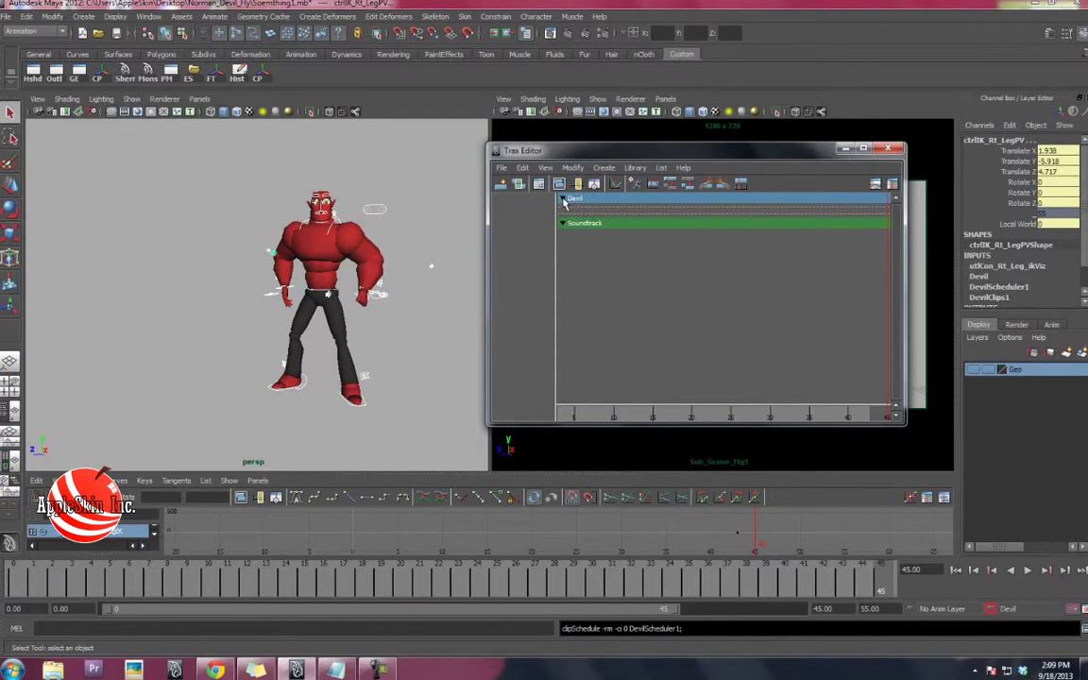
# Import the DevilAC.ma clip onto the Devil character, into both the Trax Editor and Visor.
pyautogui.hotkey('alt', 'v')
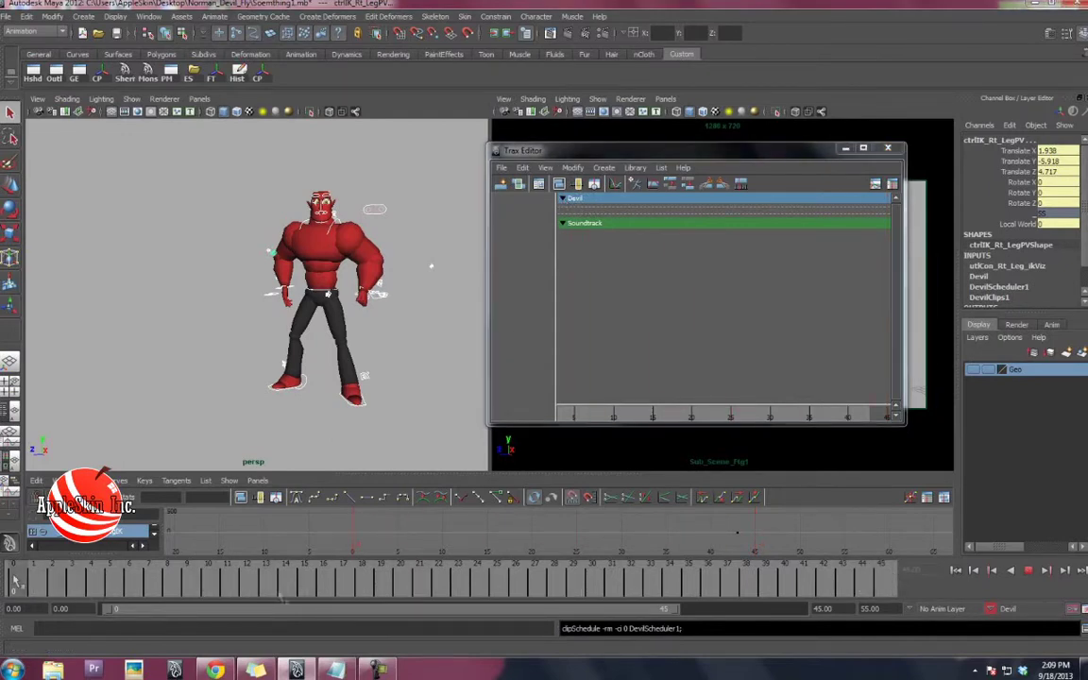
pyautogui.click(175, 244)
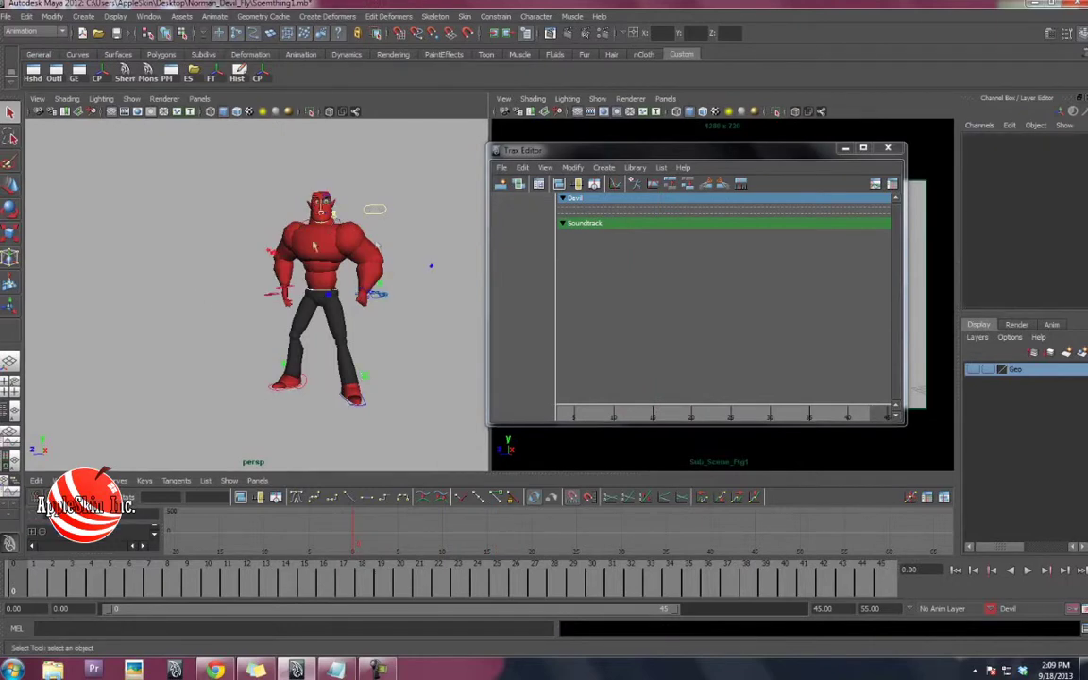
pyautogui.click(604, 169)
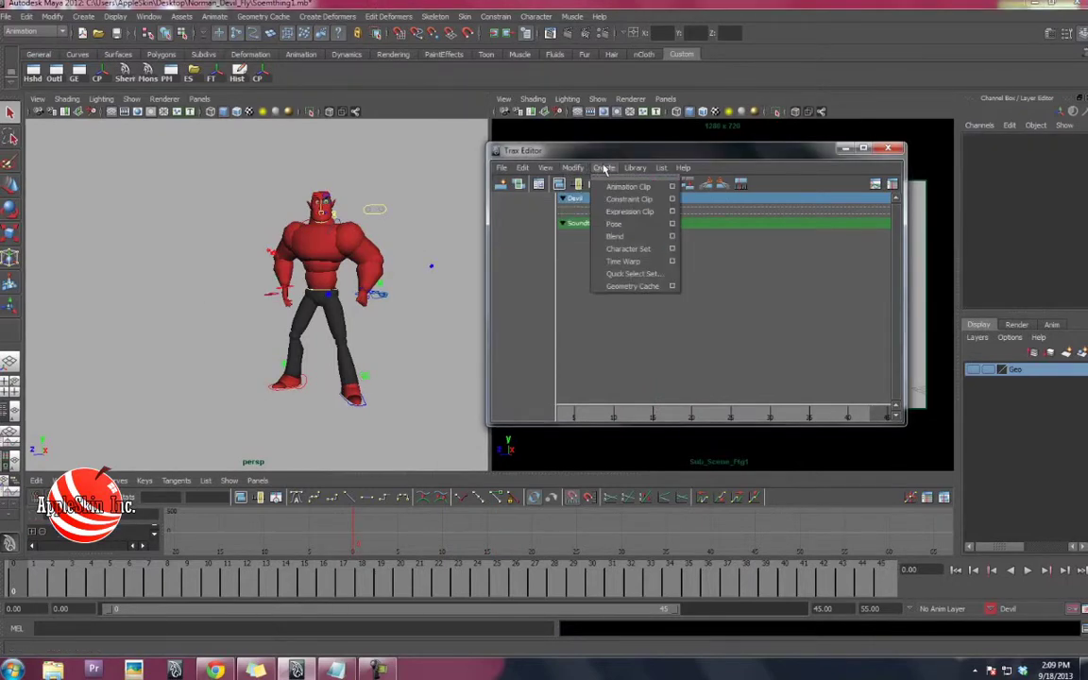
pyautogui.click(502, 168)
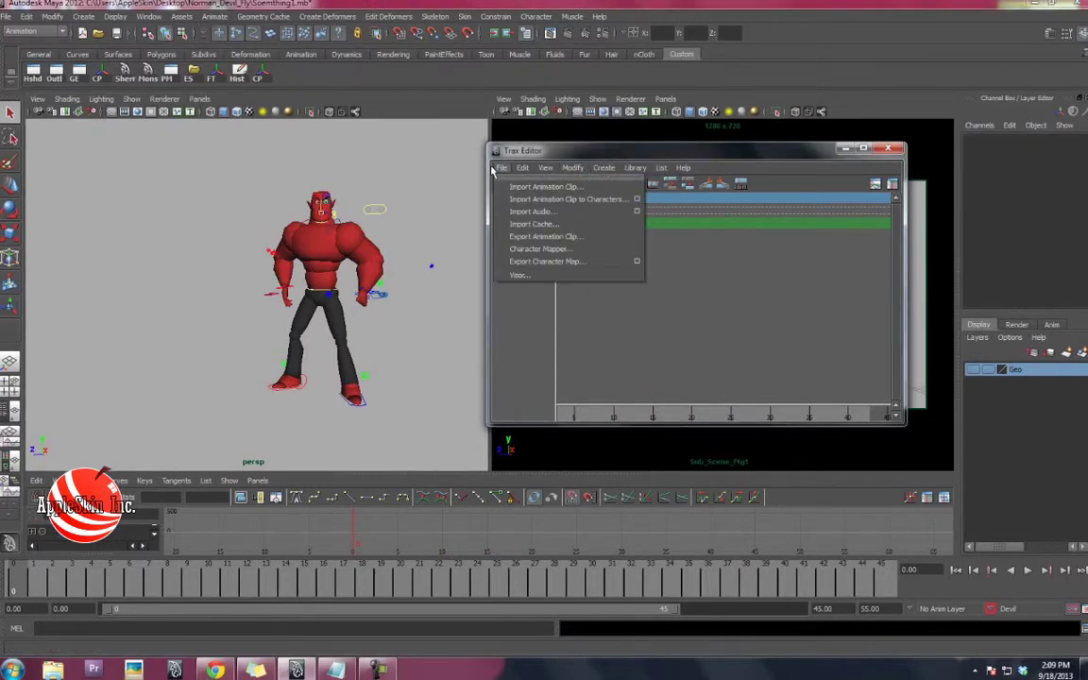
pyautogui.click(637, 203)
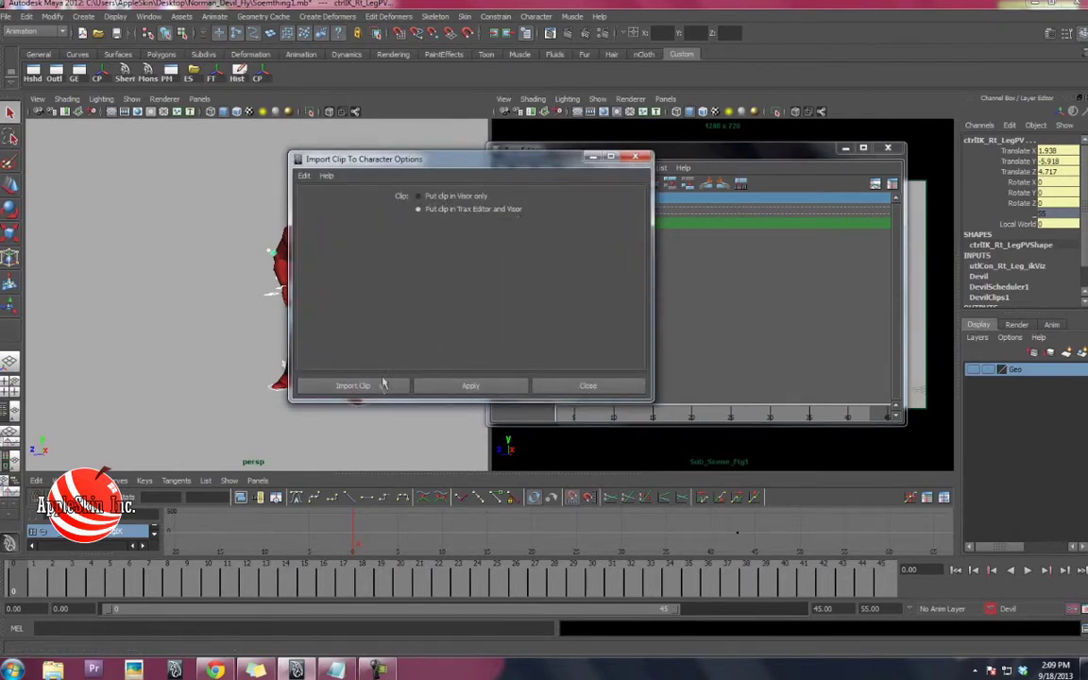
pyautogui.click(352, 386)
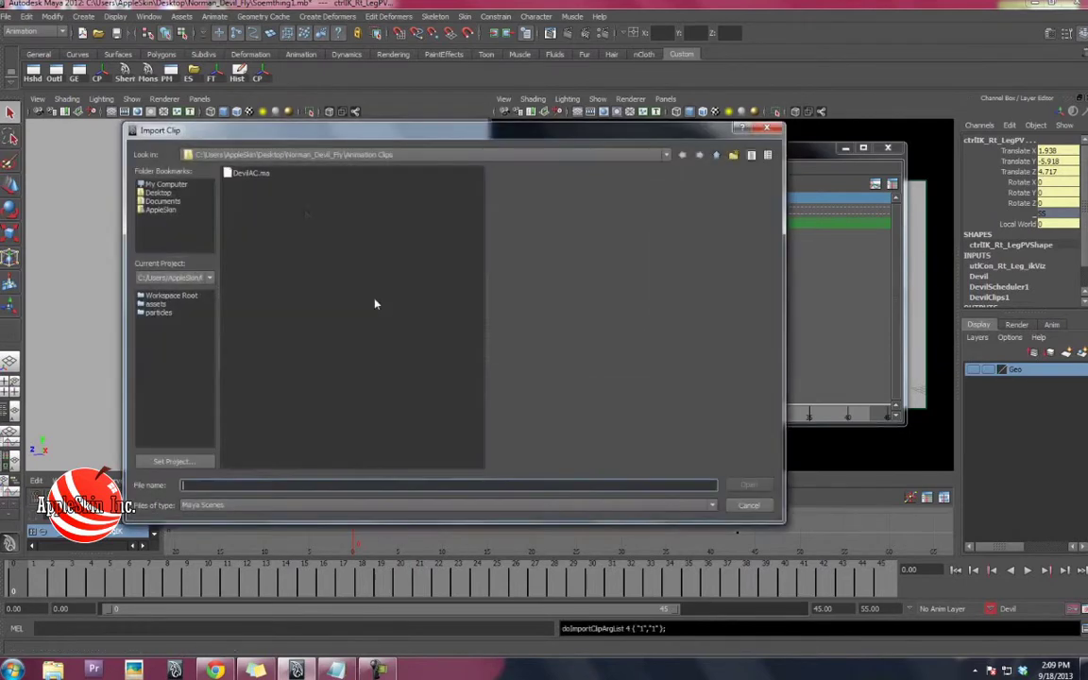
pyautogui.click(260, 178)
pyautogui.click(749, 485)
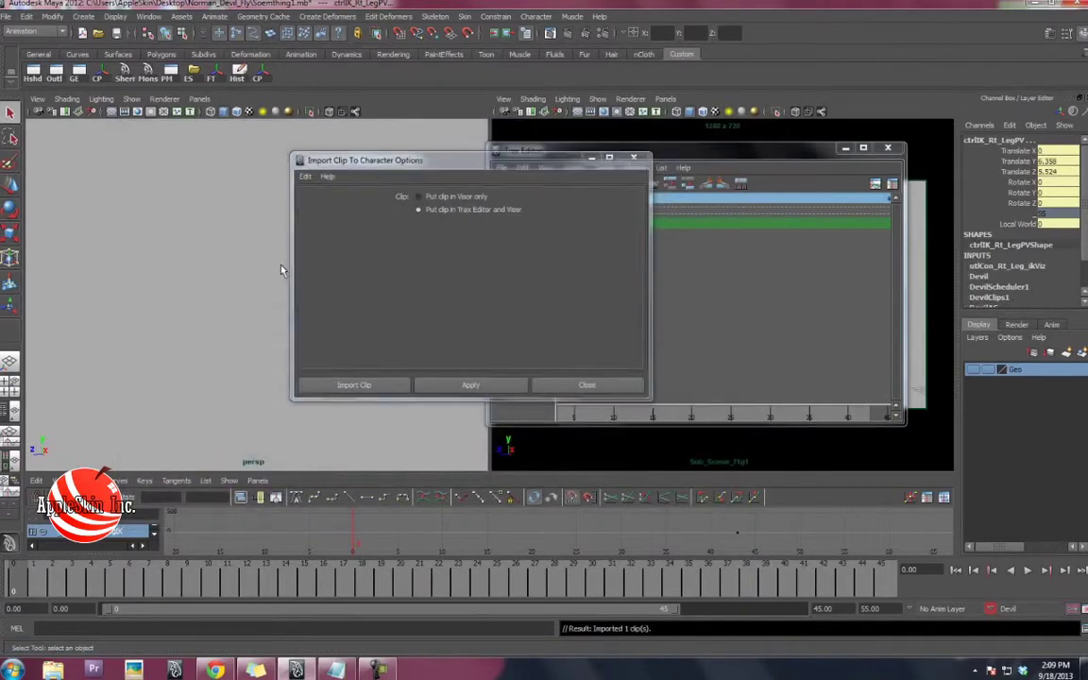
# Expand the Devil track to show the imported DevilAC clip, then preview playback to frame 40.
pyautogui.hotkey('alt', 'v')
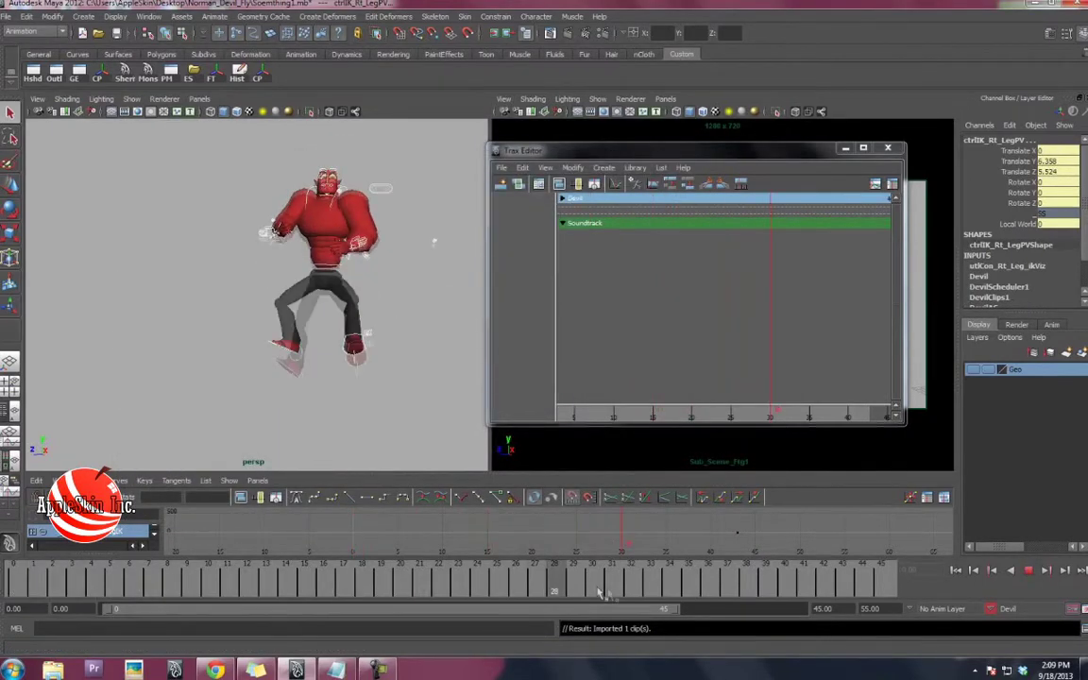
pyautogui.click(561, 200)
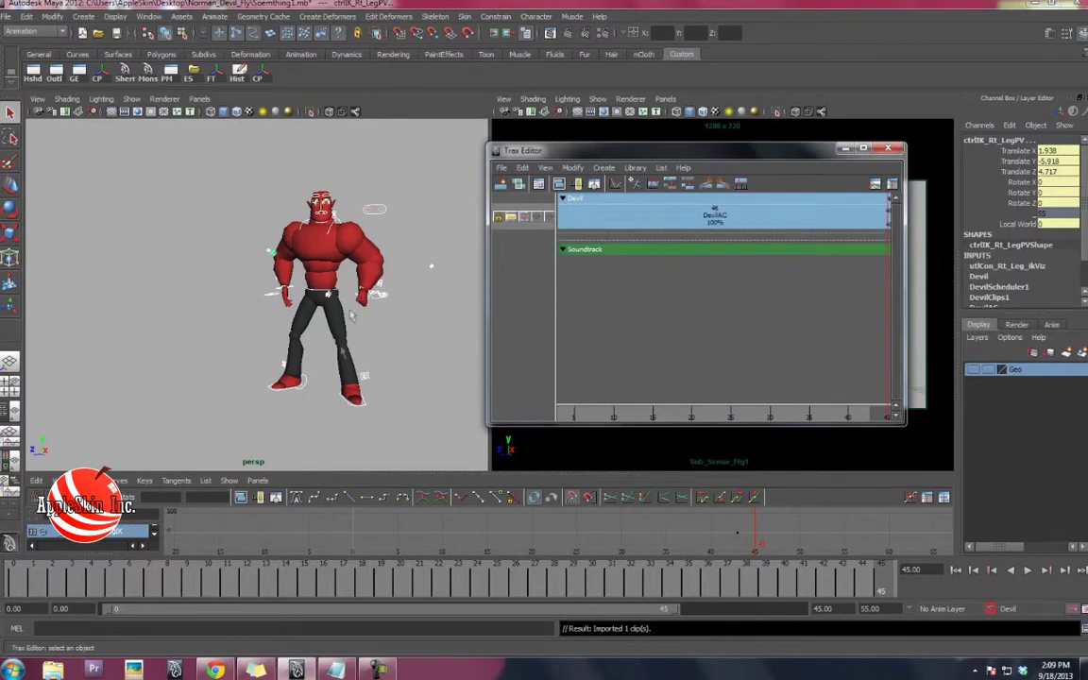
pyautogui.hotkey('alt', 'v')
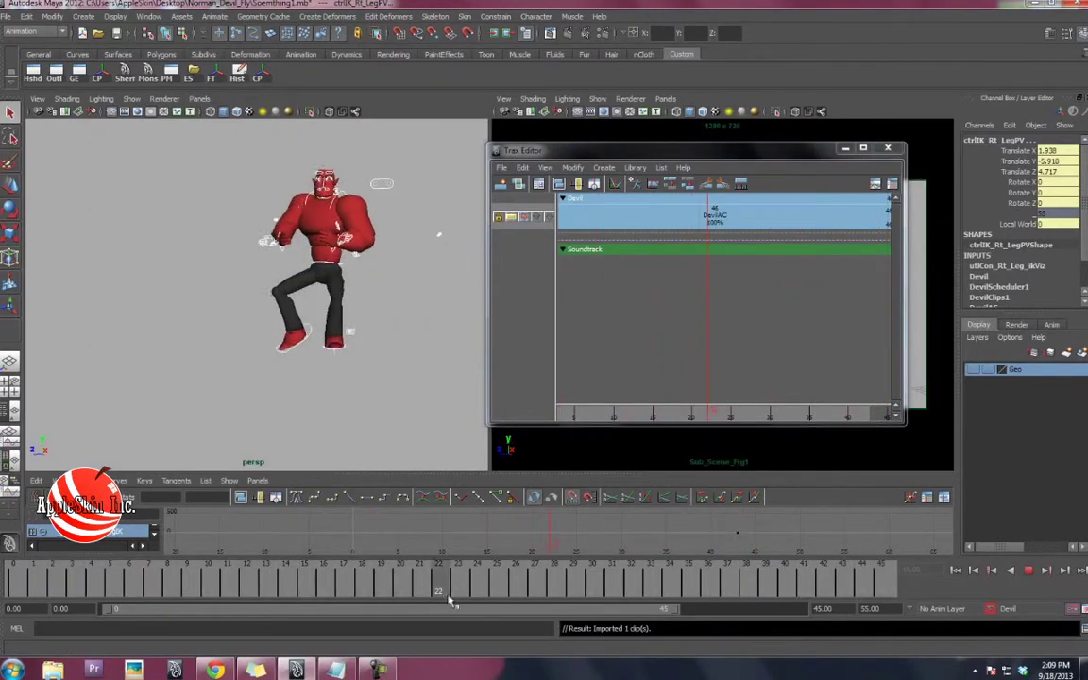
pyautogui.hotkey('alt', 'v')
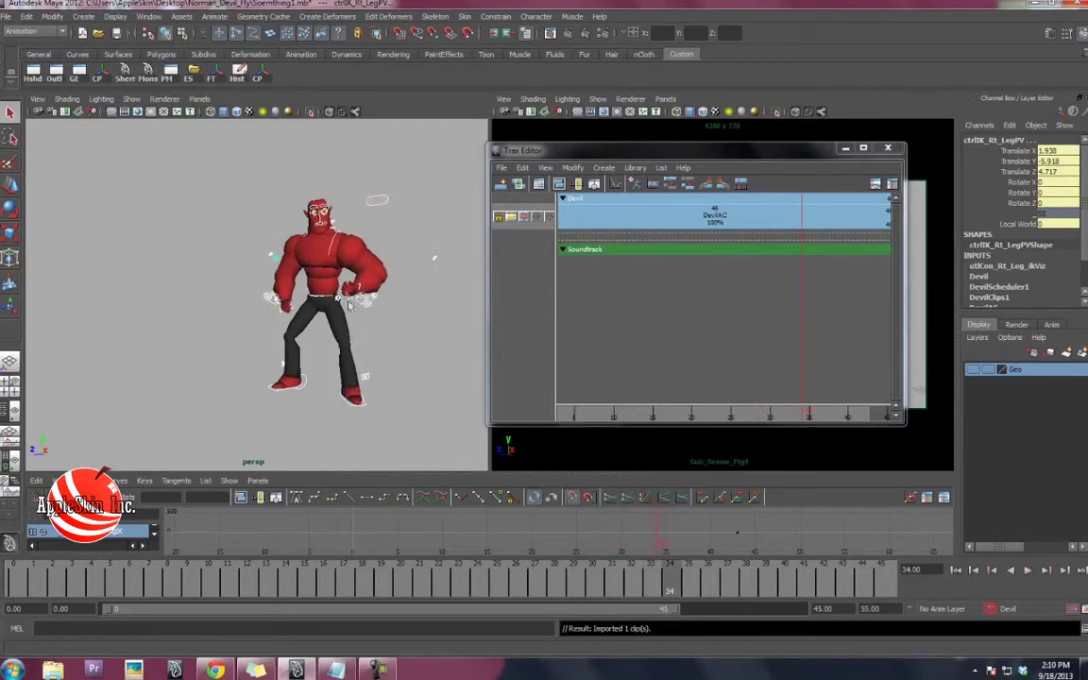
pyautogui.hotkey('alt', 'v')
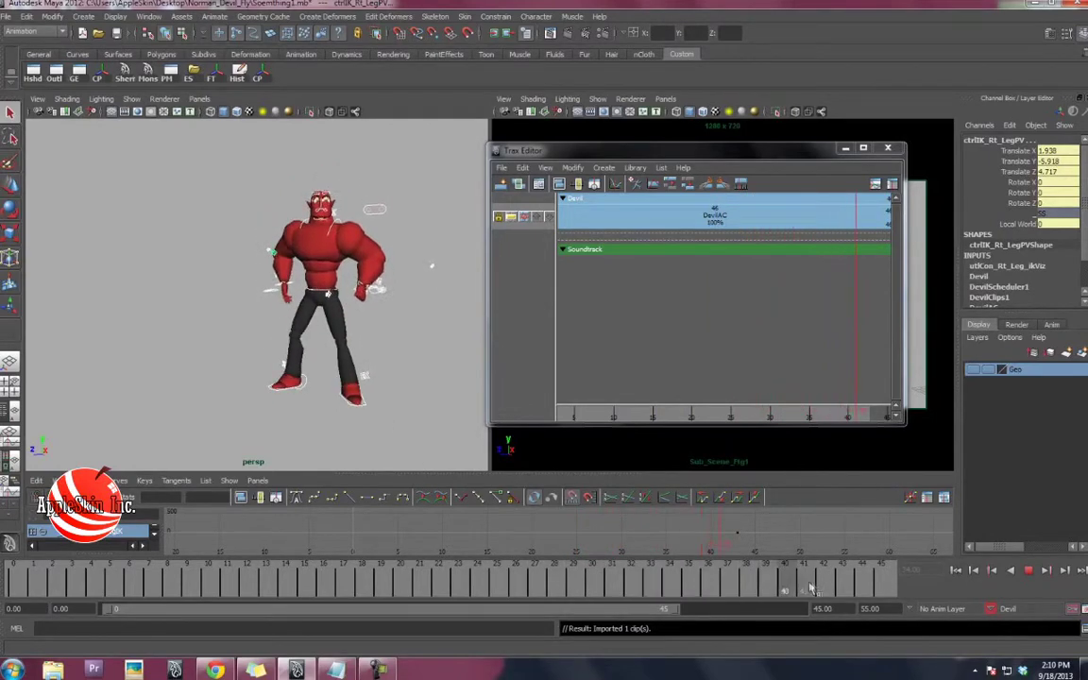
pyautogui.hotkey('alt', 'v')
pyautogui.click(692, 238)
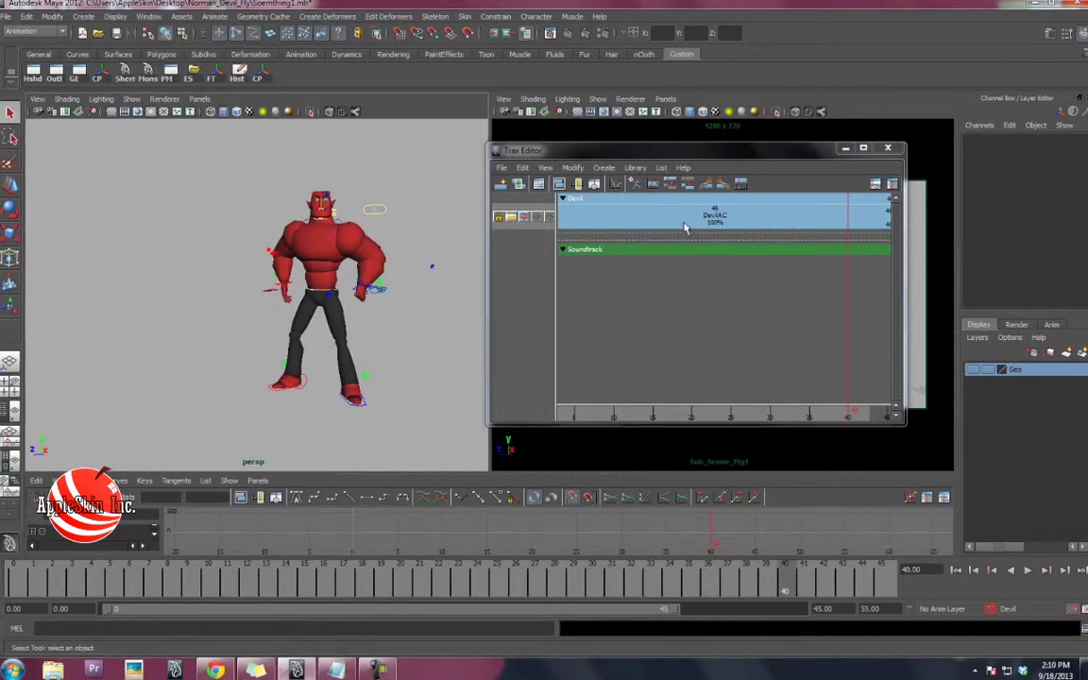
pyautogui.moveTo(809, 153); pyautogui.dragTo(809, 145)
# Widen the Trax Editor, select the DevilAC clip, and set the animation end time to 100.
pyautogui.moveTo(905, 212); pyautogui.dragTo(1066, 212)
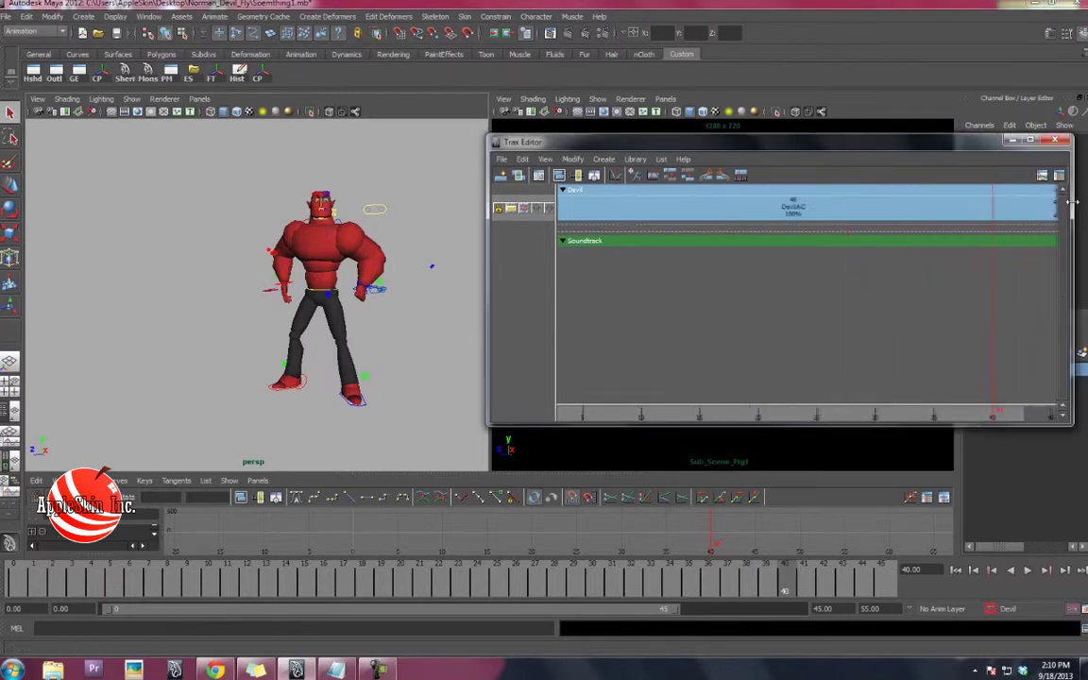
pyautogui.scroll(-3, 747, 229)
pyautogui.scroll(-2, 751, 230)
pyautogui.scroll(-1, 753, 230)
pyautogui.scroll(-1, 797, 257)
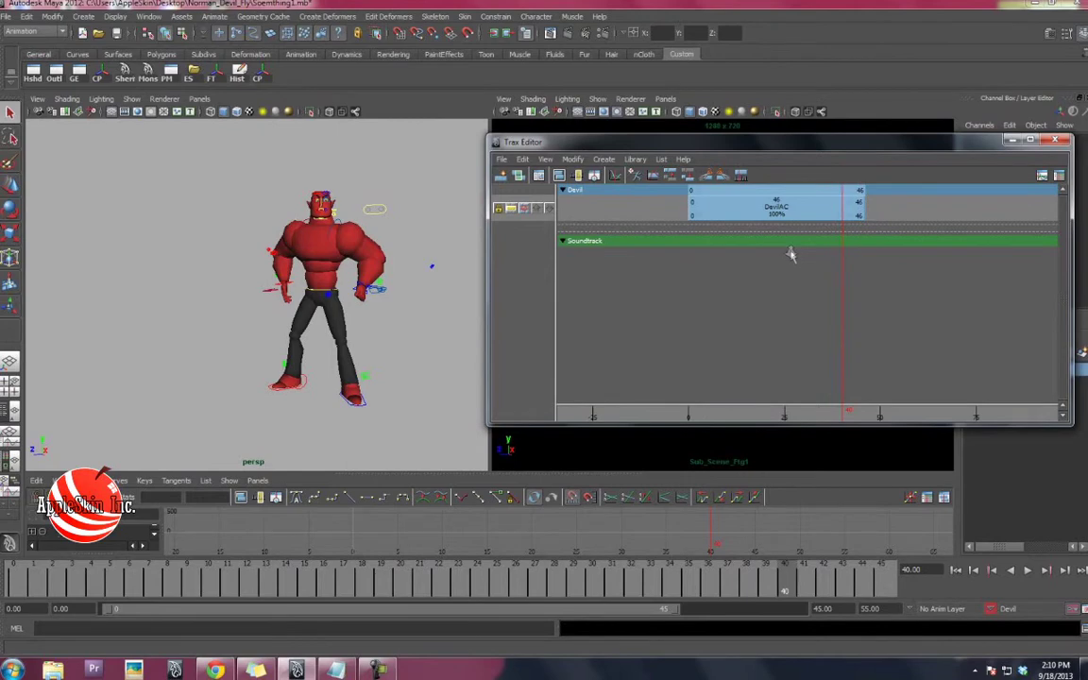
pyautogui.scroll(-1, 786, 254)
pyautogui.click(758, 205)
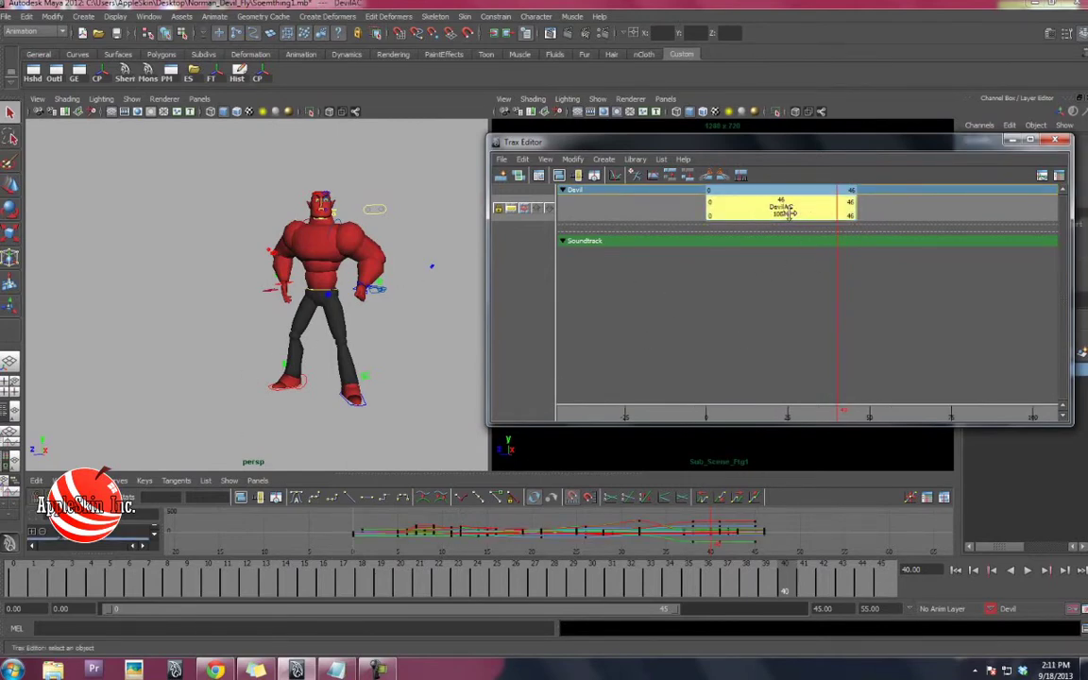
pyautogui.doubleClick(869, 609)
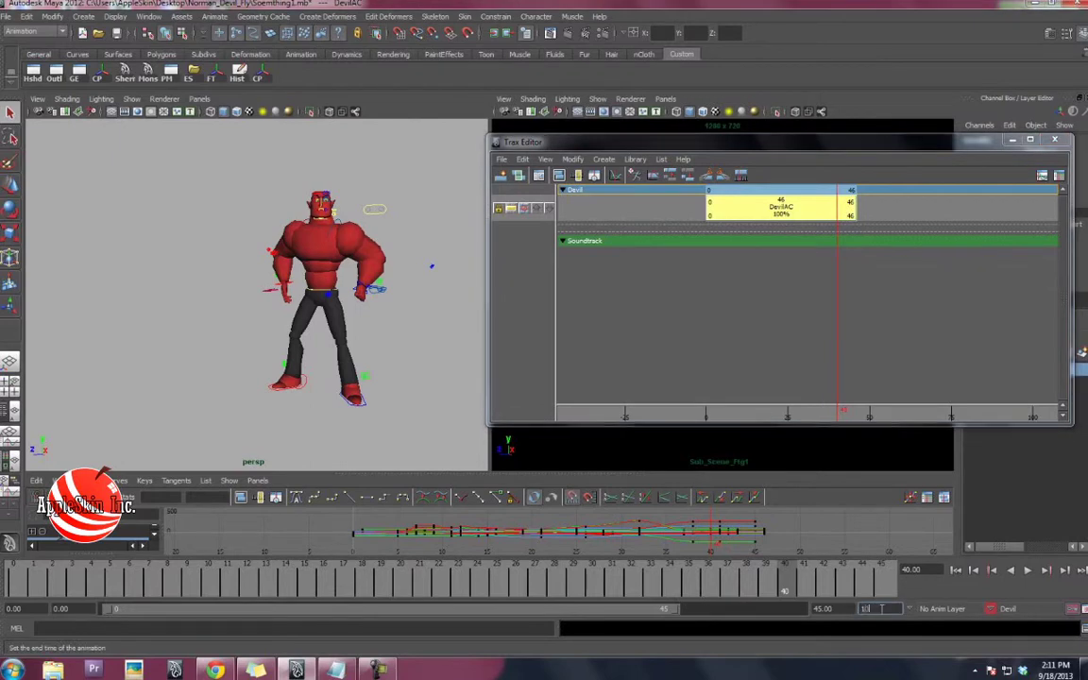
pyautogui.write('0.00')
pyautogui.press('Return')
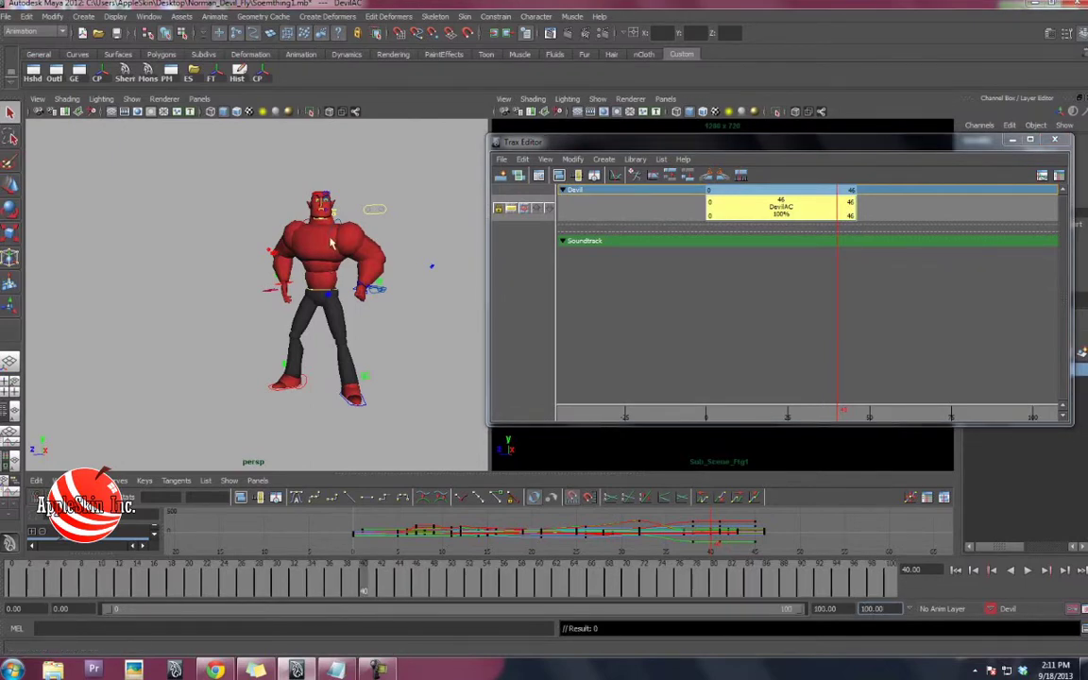
pyautogui.scroll(-2, 331, 243)
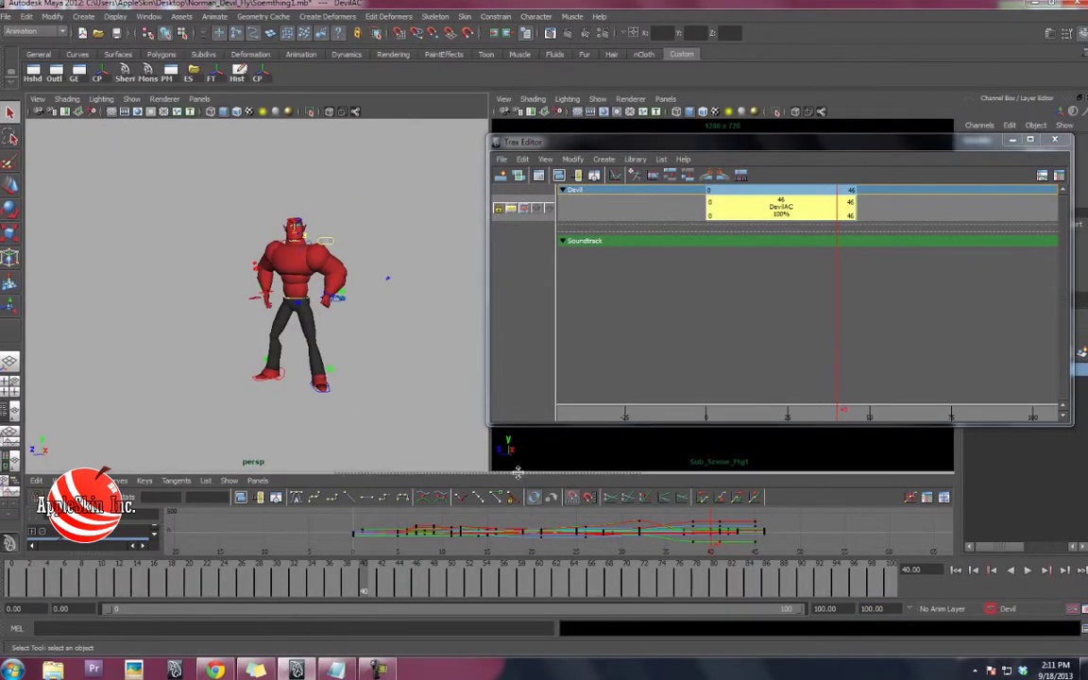
# Enlarge the Graph Editor and select all keys on the DevilAC clip's curves.
pyautogui.moveTo(519, 476); pyautogui.dragTo(519, 392)
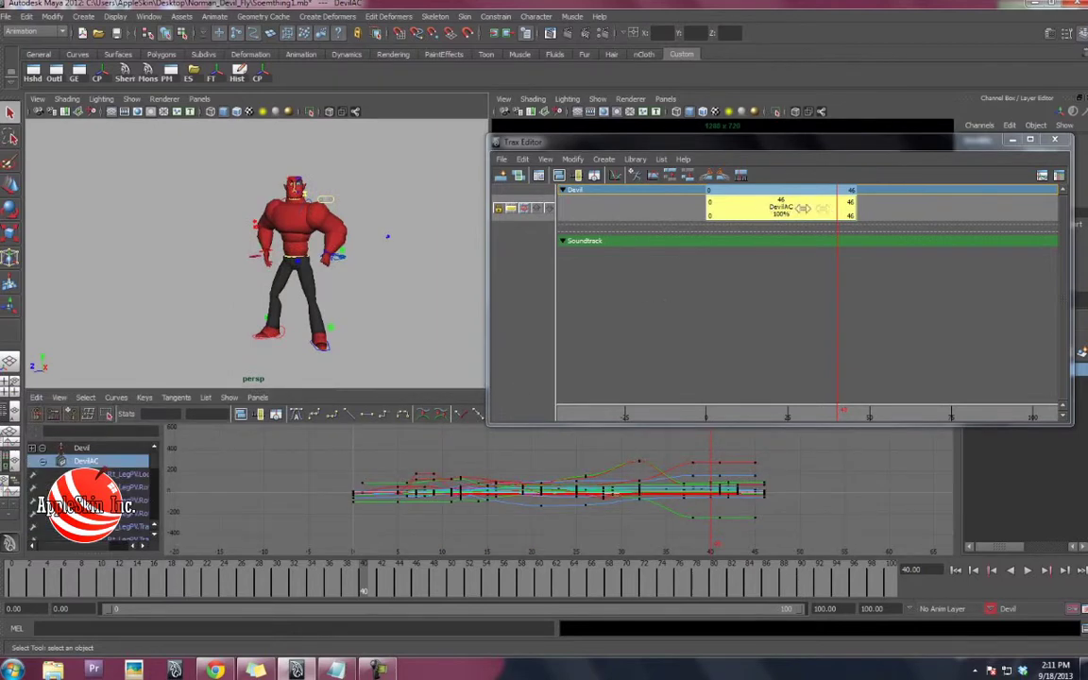
pyautogui.moveTo(332, 459); pyautogui.dragTo(667, 488)
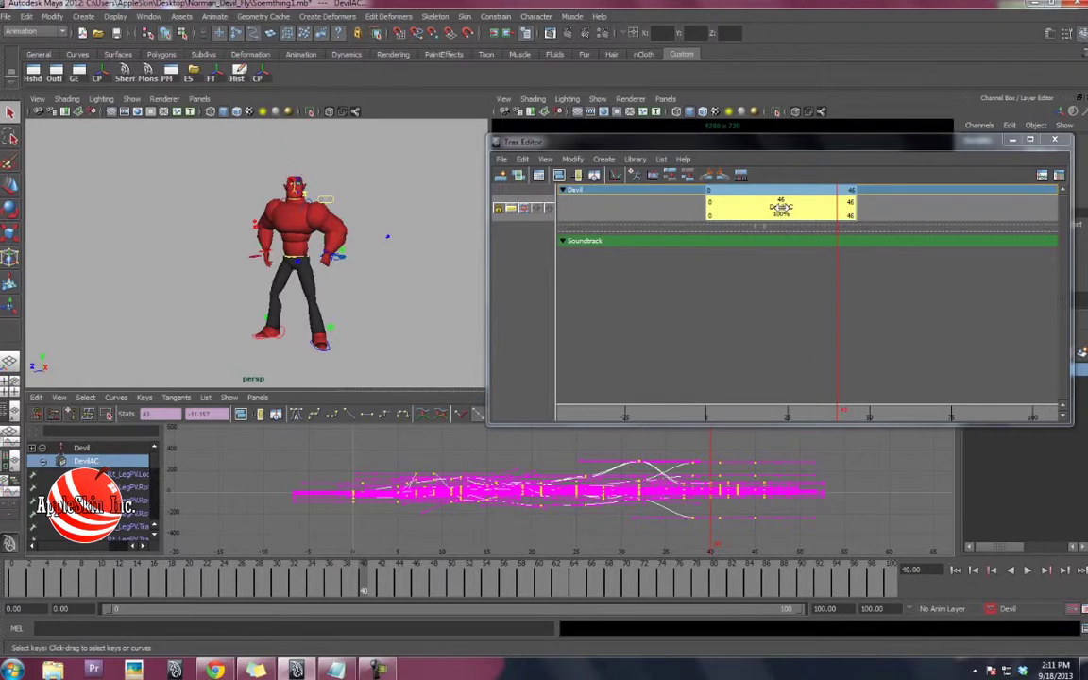
pyautogui.keyDown('alt'); pyautogui.moveTo(356, 519); pyautogui.dragTo(363, 536, button='middle'); pyautogui.keyUp('alt')
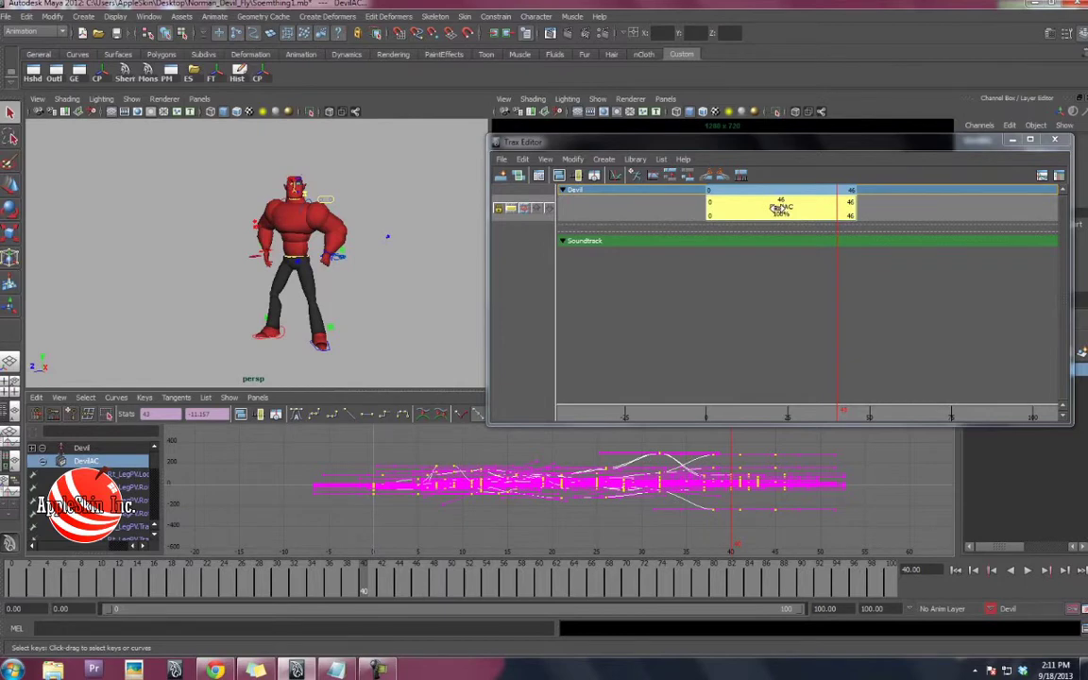
# Slide the DevilAC clip later on the Devil track and preview the shifted playback.
pyautogui.moveTo(781, 207); pyautogui.dragTo(828, 208)
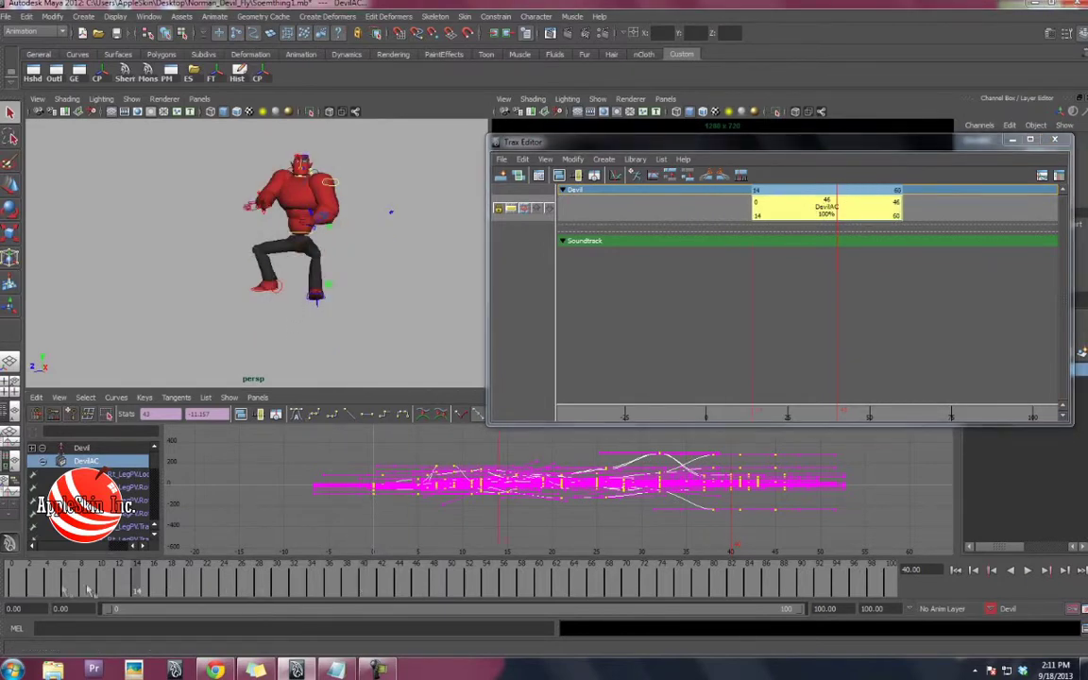
pyautogui.hotkey('alt', 'v')
pyautogui.hotkey('alt', 'v')
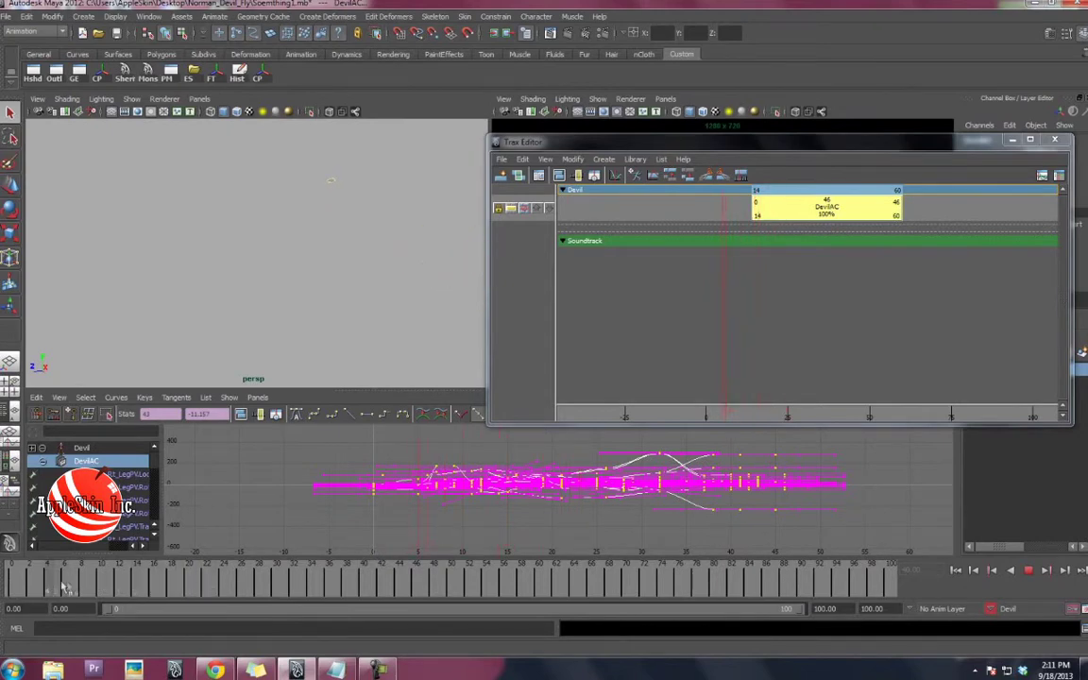
pyautogui.hotkey('alt', 'v')
pyautogui.hotkey('alt', 'v')
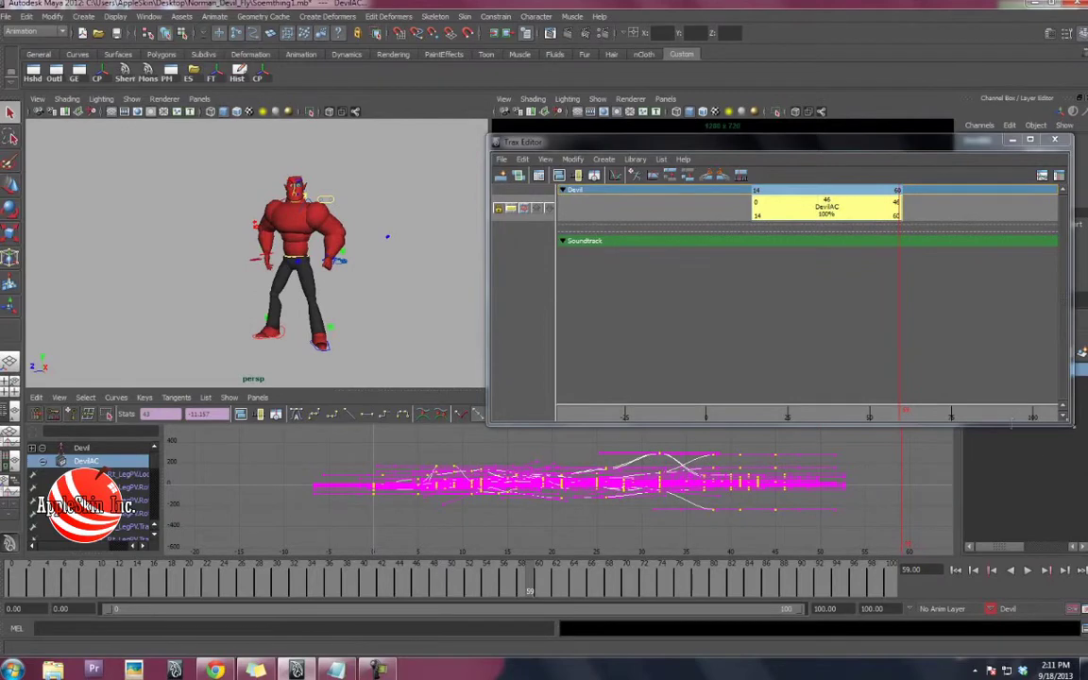
pyautogui.moveTo(578, 584); pyautogui.dragTo(511, 588)
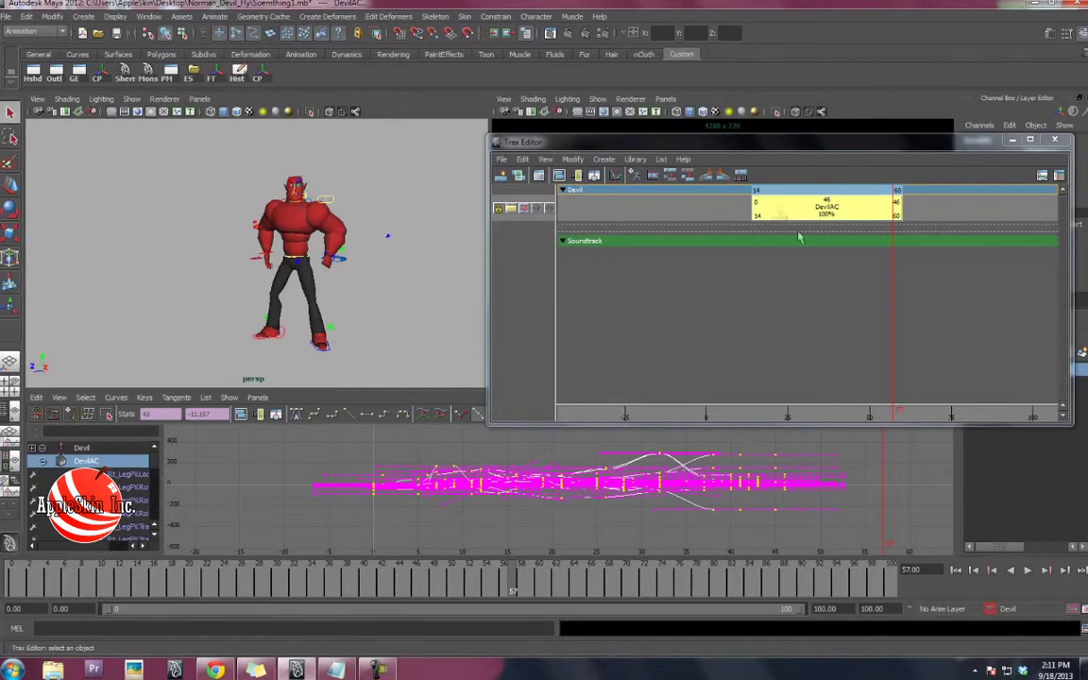
pyautogui.moveTo(800, 208); pyautogui.dragTo(872, 205)
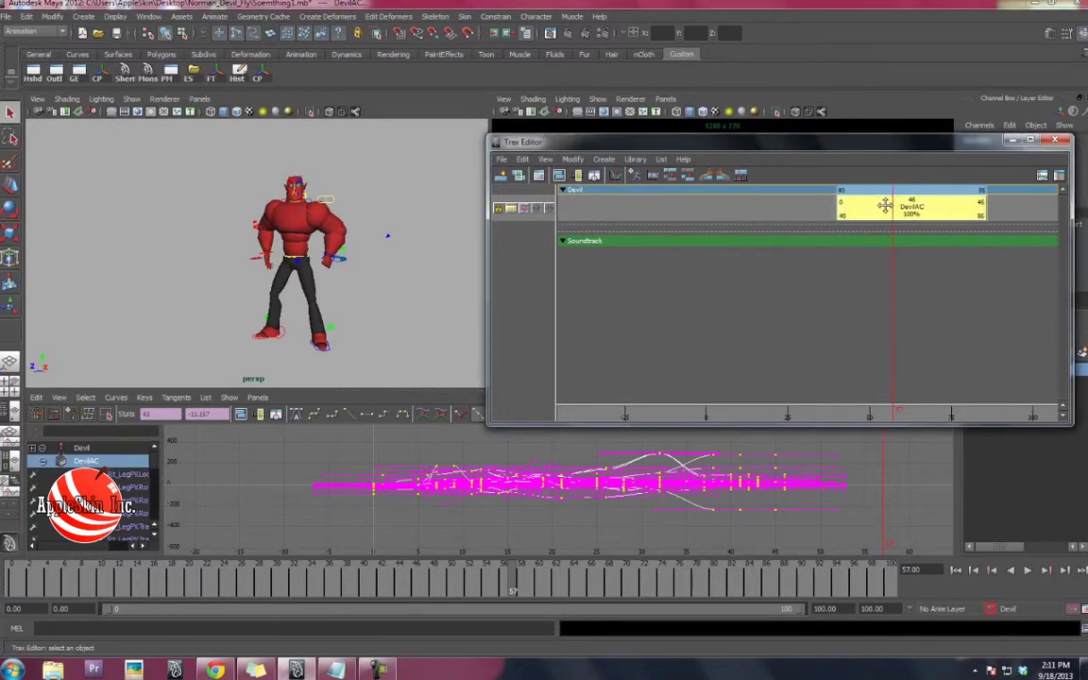
# Preview the DevilAC motion playing between frames 40 and 86, then deselect the clip.
pyautogui.hotkey('alt', 'v')
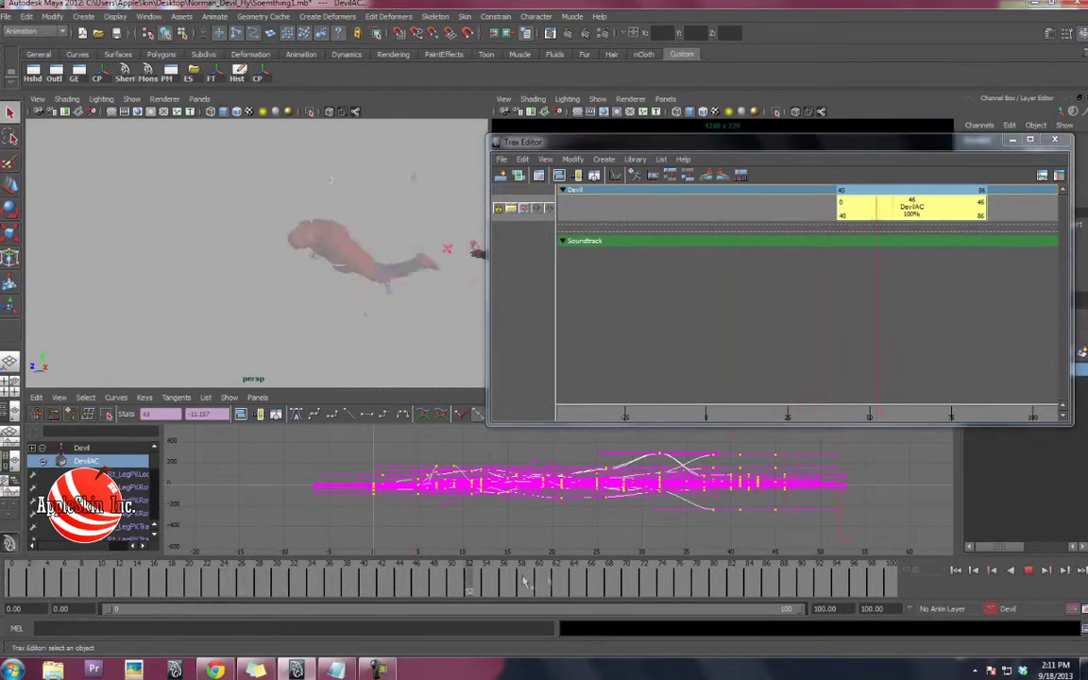
pyautogui.moveTo(332, 578); pyautogui.dragTo(395, 578)
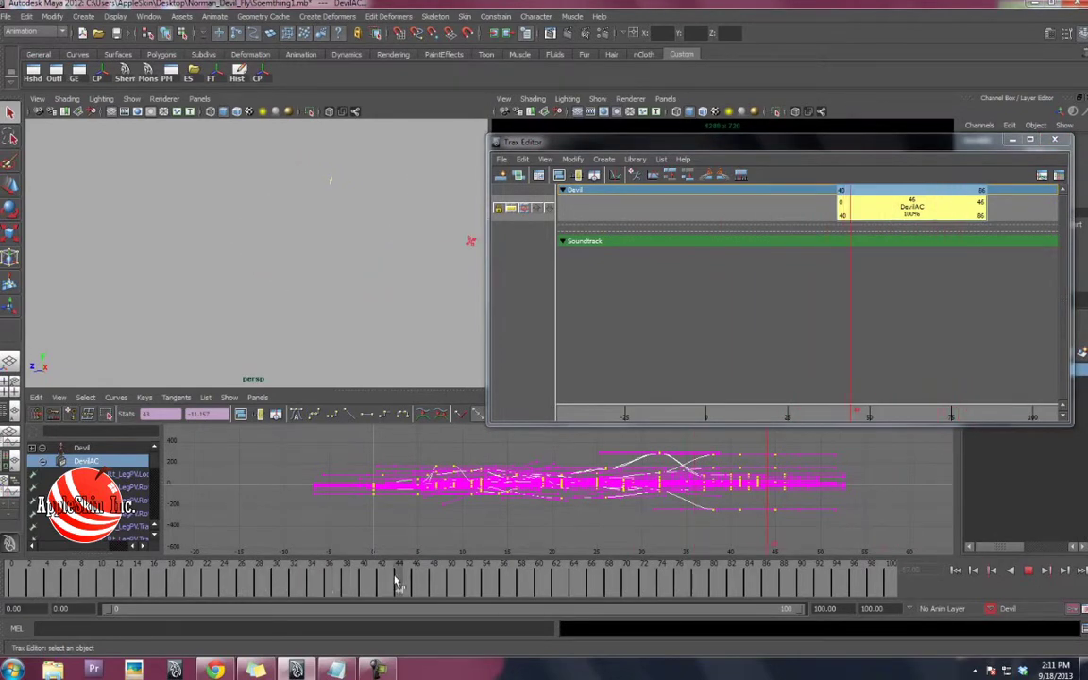
pyautogui.hotkey('alt', 'v')
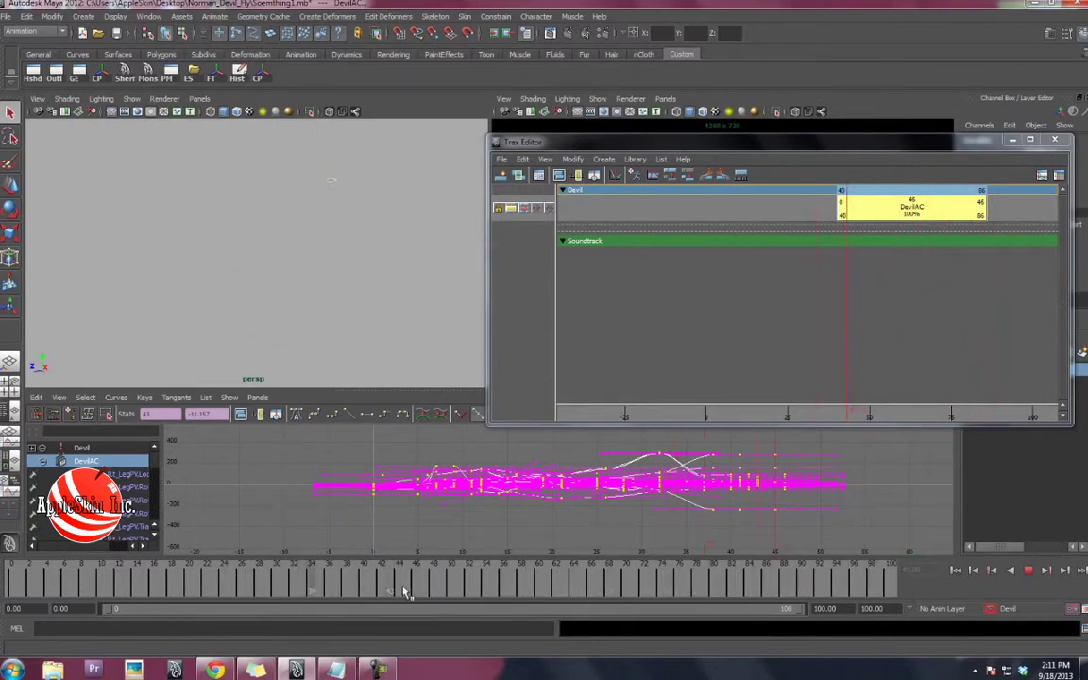
pyautogui.hotkey('alt', 'v')
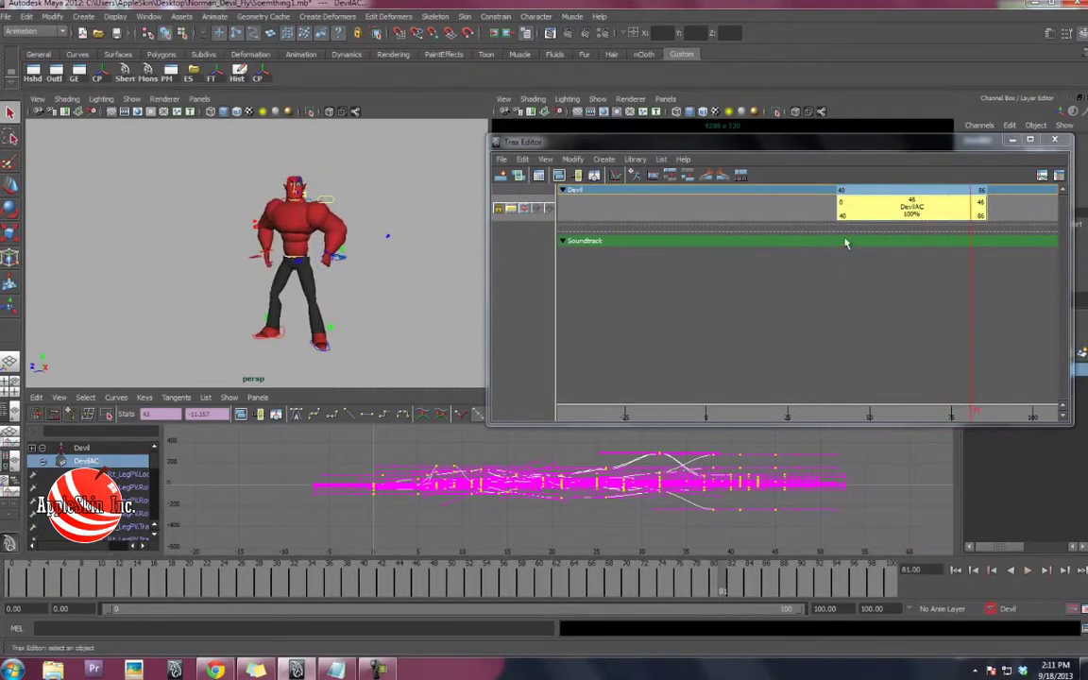
pyautogui.hotkey('alt', 'v')
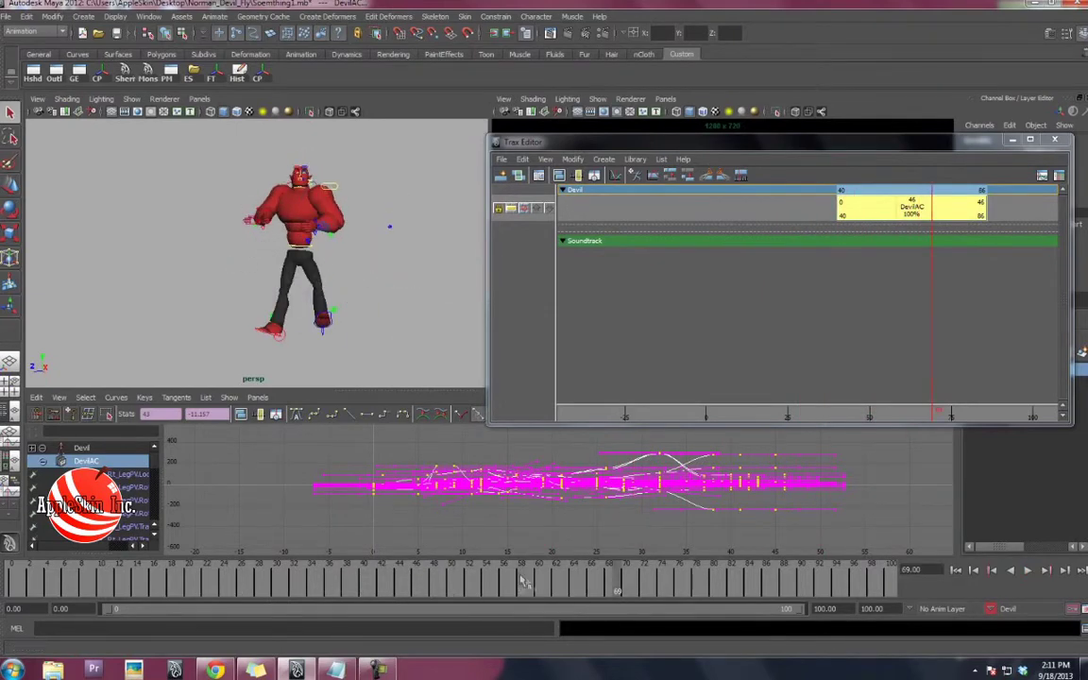
pyautogui.hotkey('alt', 'v')
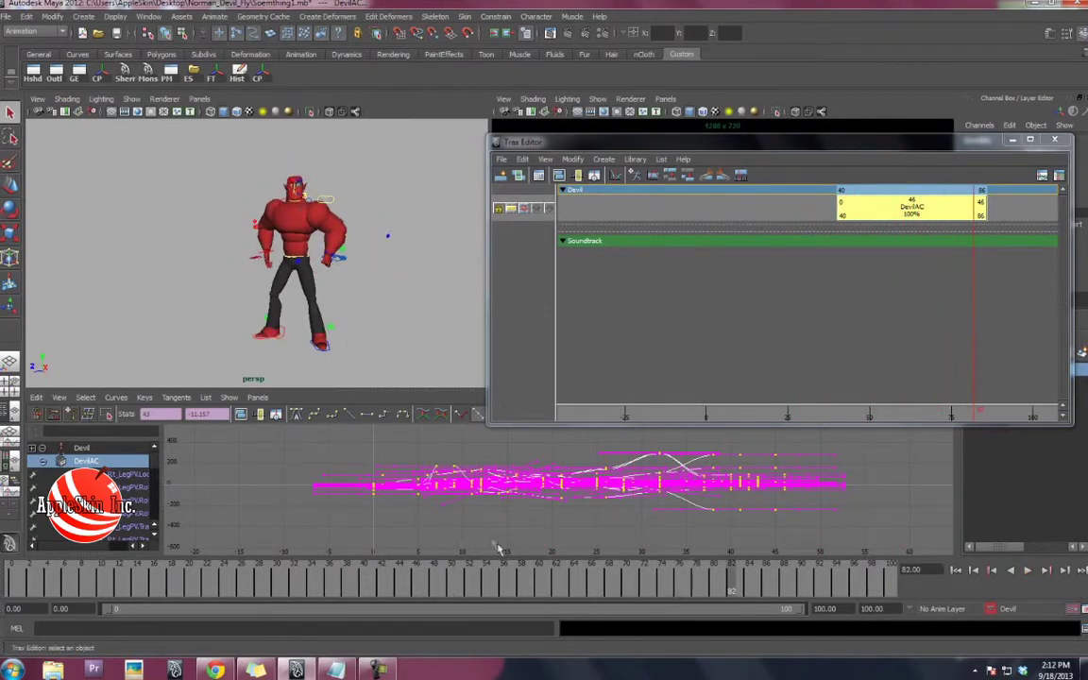
pyautogui.click(1033, 207)
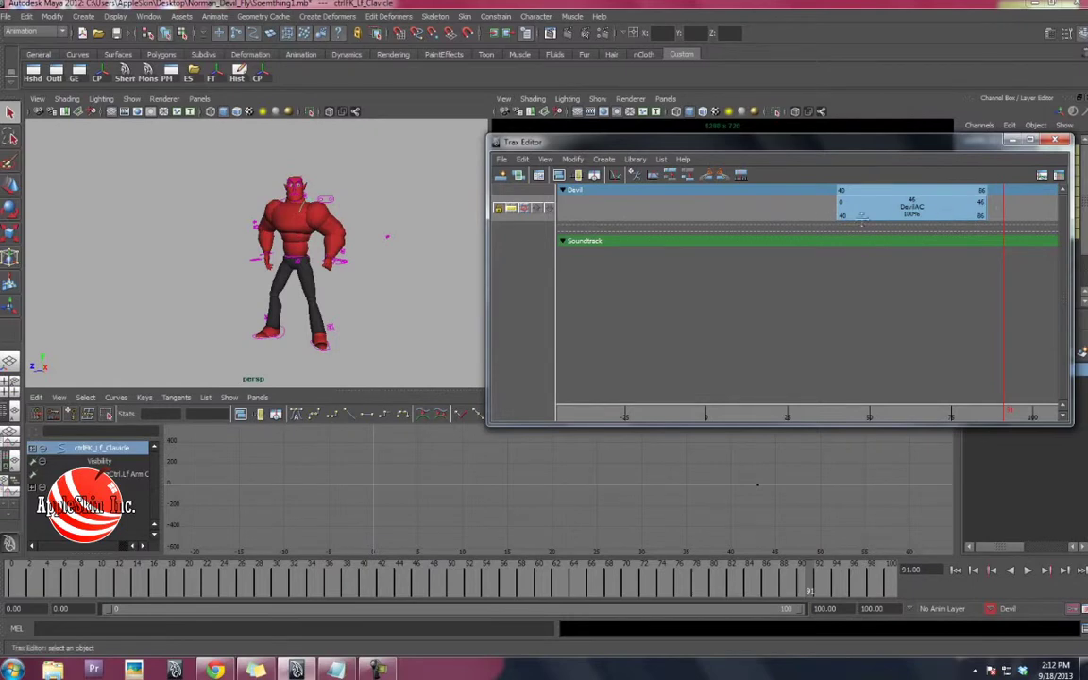
# Drag the DevilAC clip earlier on the timeline and select all its curve keys.
pyautogui.moveTo(909, 206); pyautogui.dragTo(808, 206)
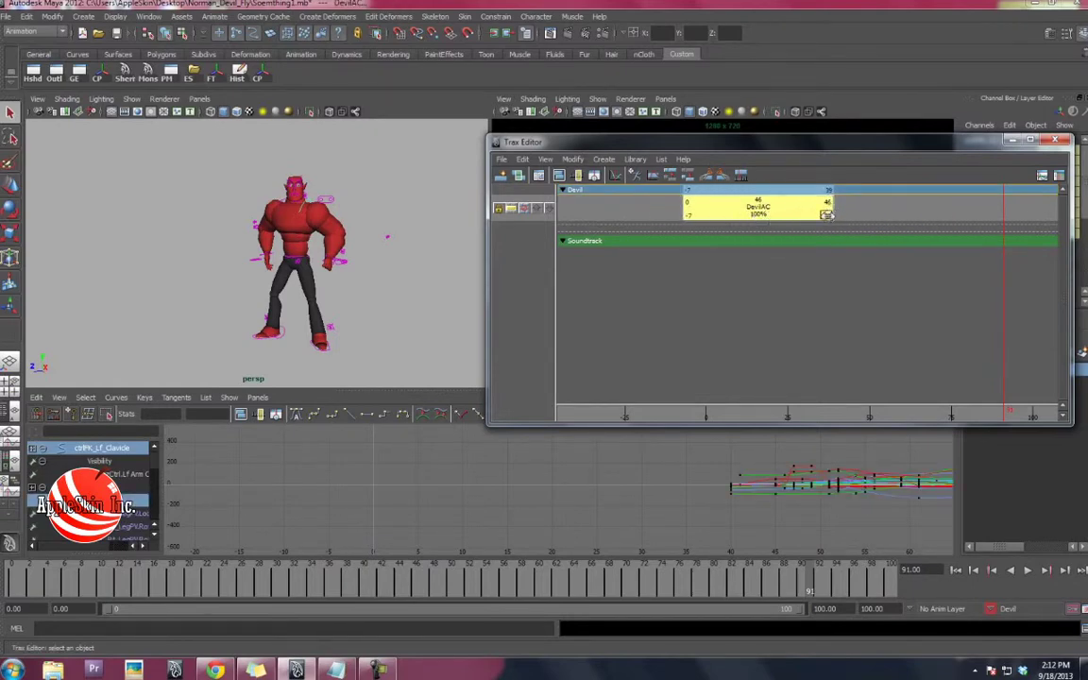
pyautogui.click(367, 324)
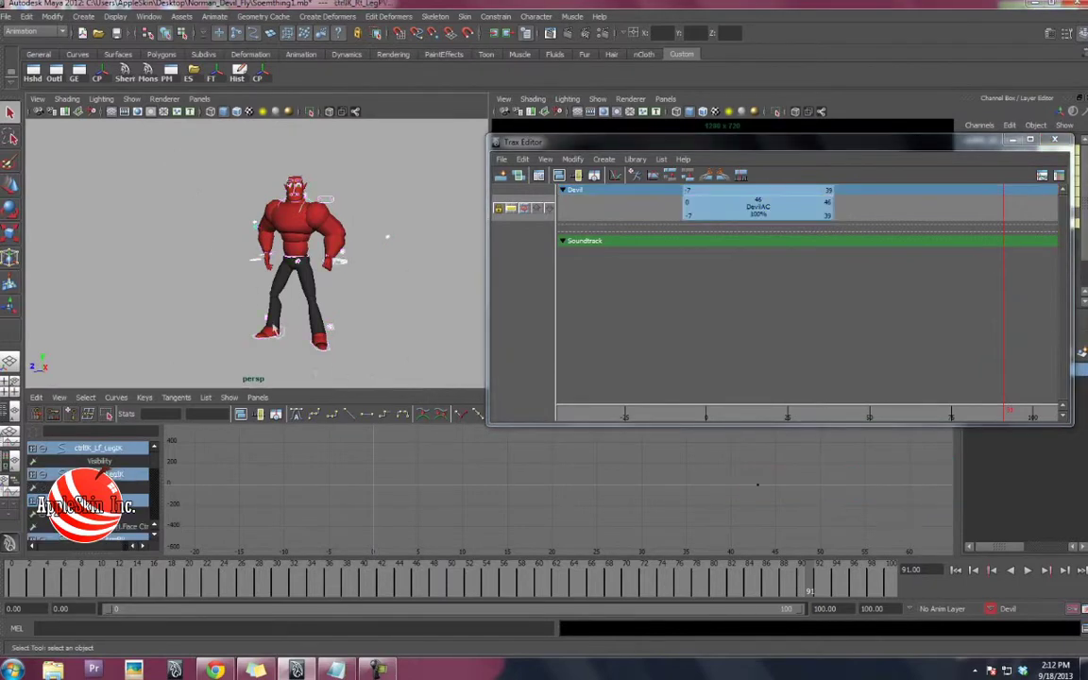
pyautogui.click(756, 216)
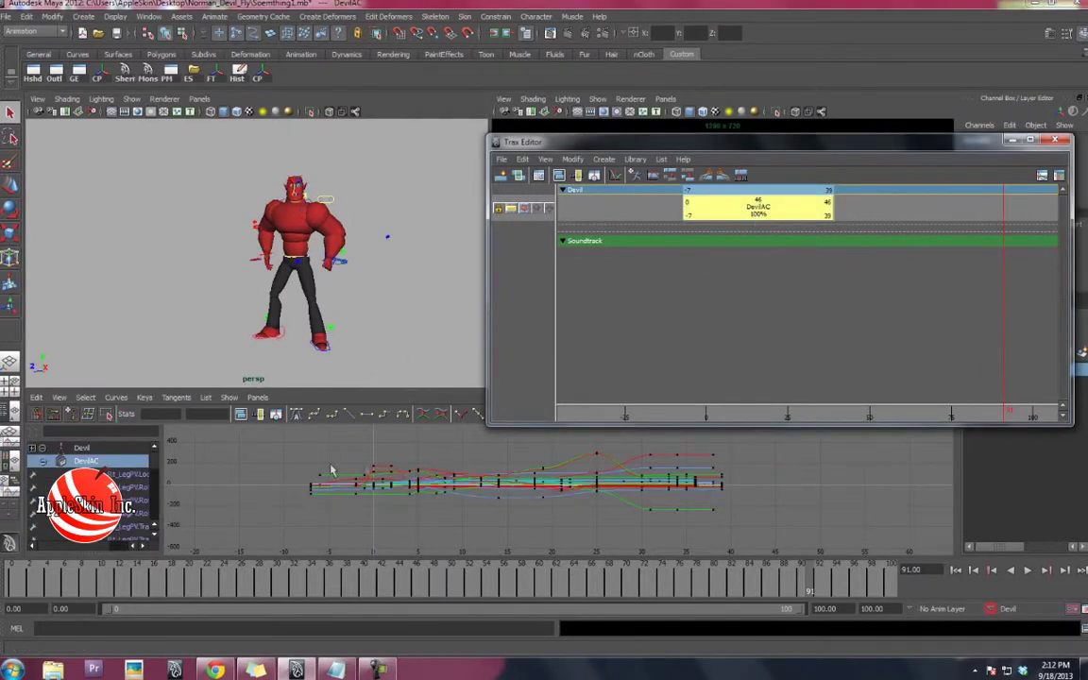
pyautogui.moveTo(784, 477); pyautogui.dragTo(403, 422)
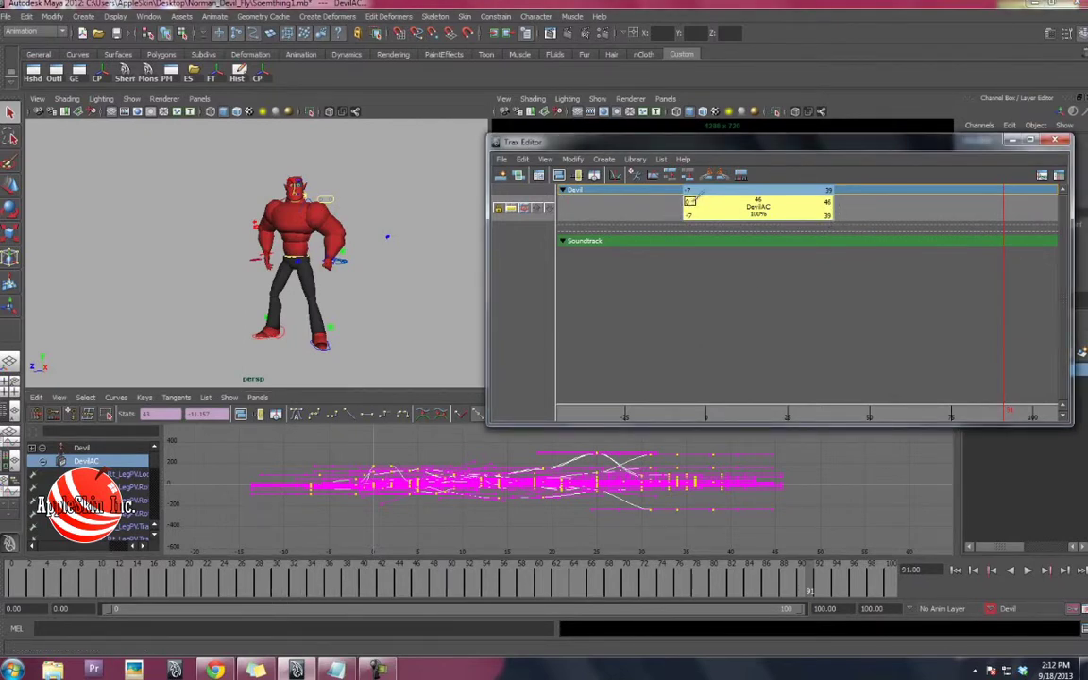
# Nudge the DevilAC clip to start at frame 0, scrubbing the time slider to check poses.
pyautogui.moveTo(49, 584); pyautogui.dragTo(413, 586)
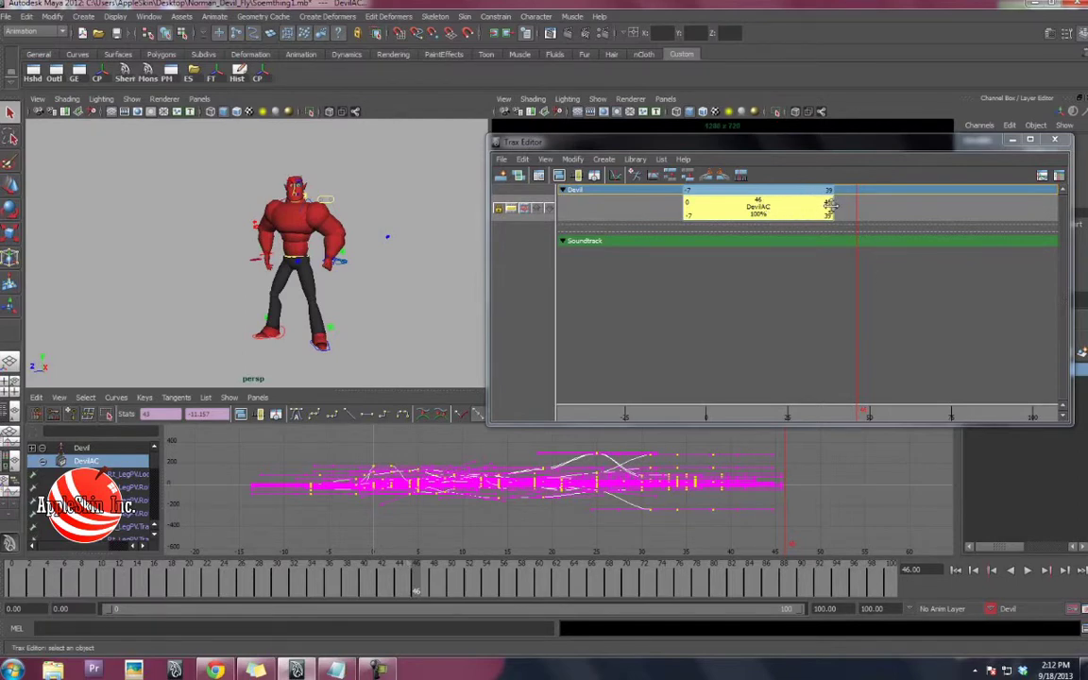
pyautogui.moveTo(711, 226); pyautogui.dragTo(729, 229)
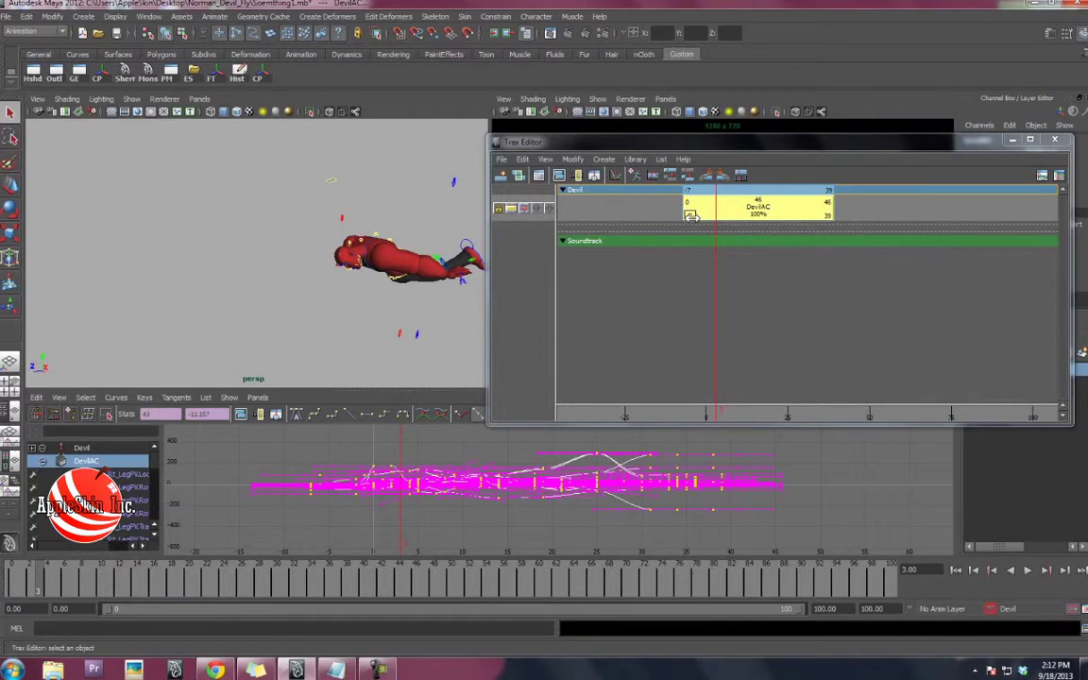
pyautogui.moveTo(736, 210); pyautogui.dragTo(759, 210)
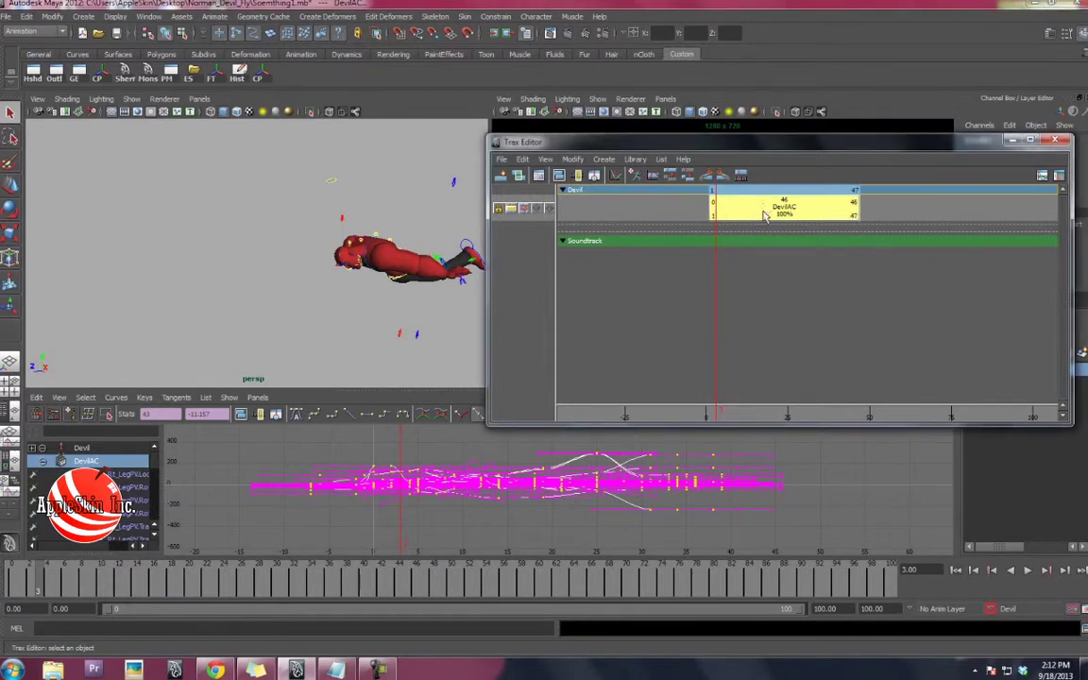
pyautogui.moveTo(761, 211); pyautogui.dragTo(757, 212)
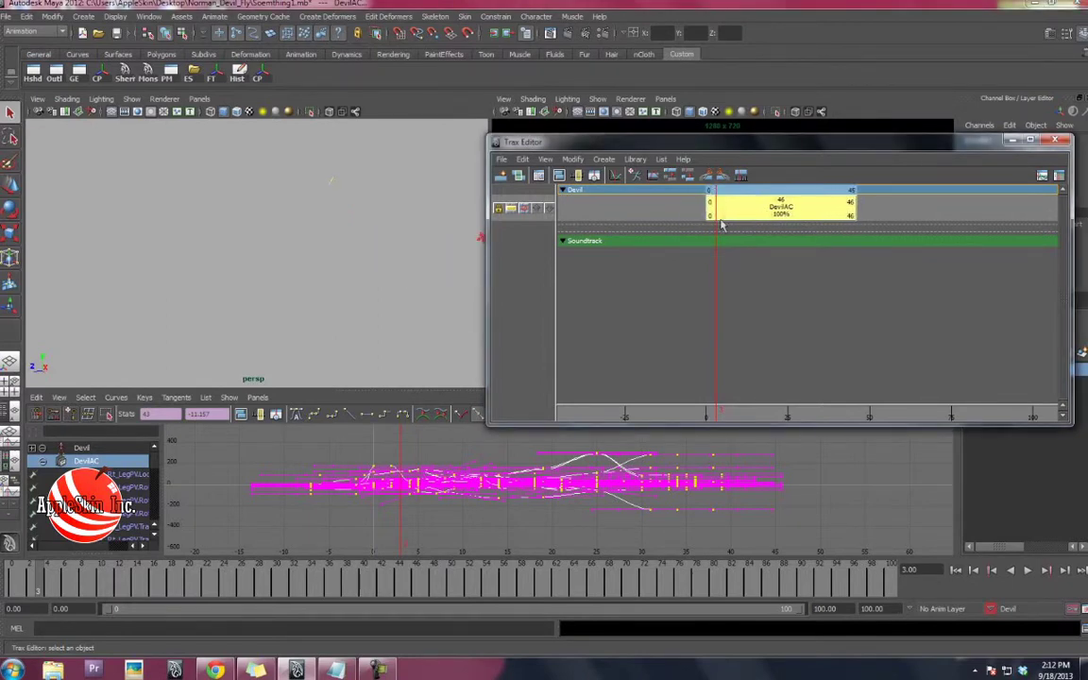
pyautogui.moveTo(156, 570); pyautogui.dragTo(477, 586)
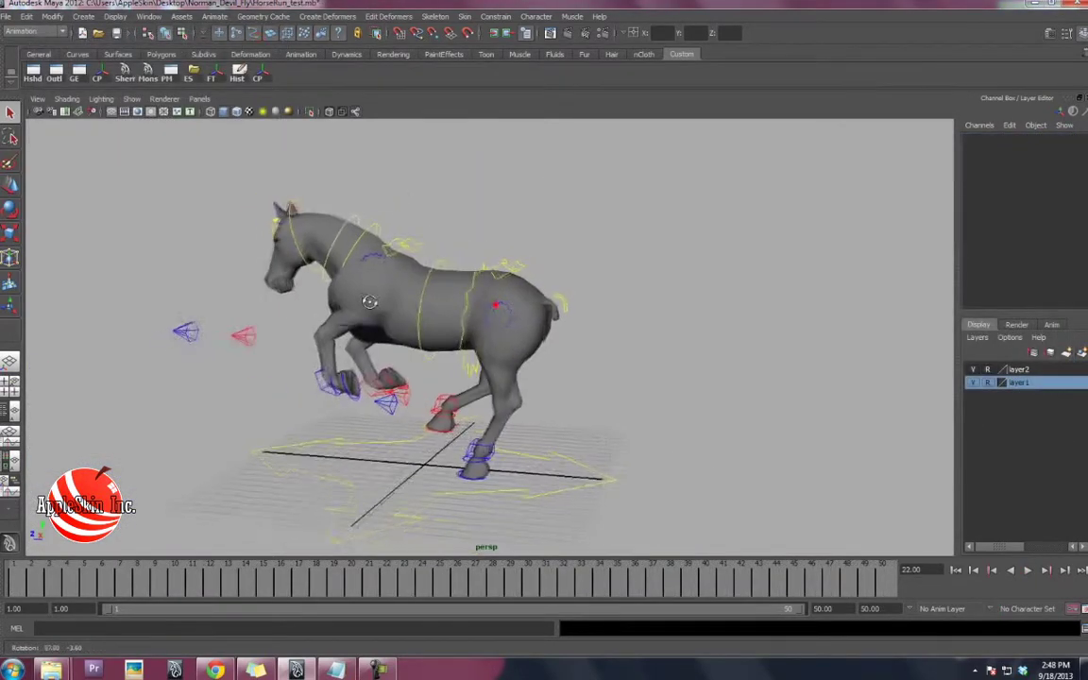
pyautogui.moveTo(369, 301)
pyautogui.keyDown('alt'); pyautogui.mouseDown()
pyautogui.moveTo(478, 304)
pyautogui.moveTo(406, 312)
pyautogui.mouseUp(); pyautogui.keyUp('alt')
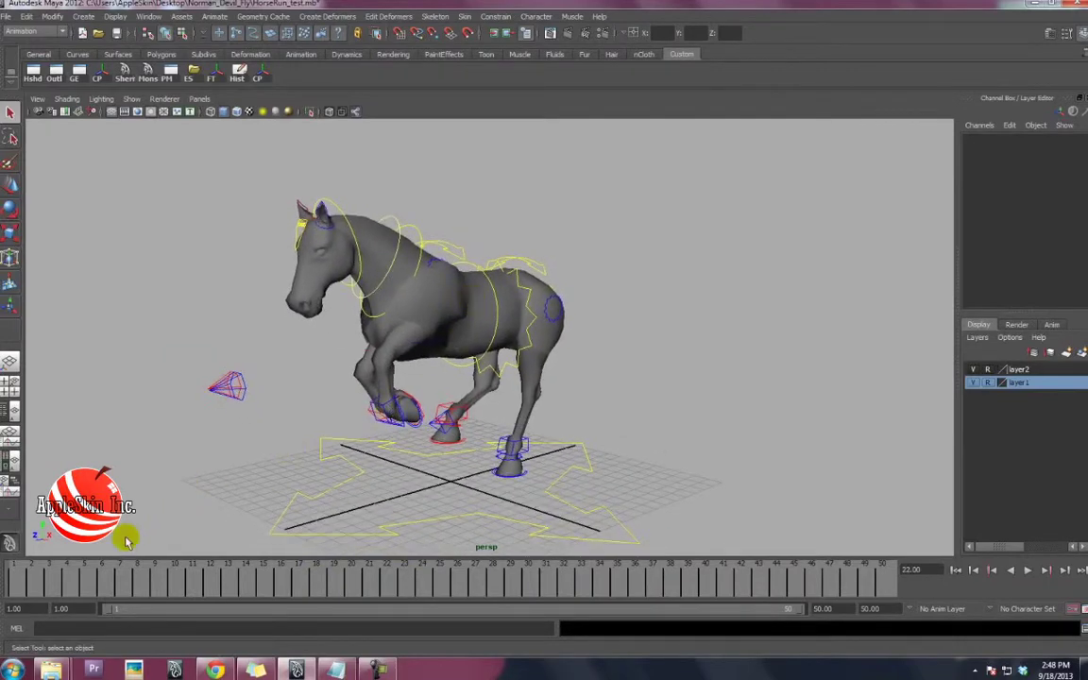
# Play the horse run animation, stopping at frame 15.
pyautogui.hotkey('alt', 'v')
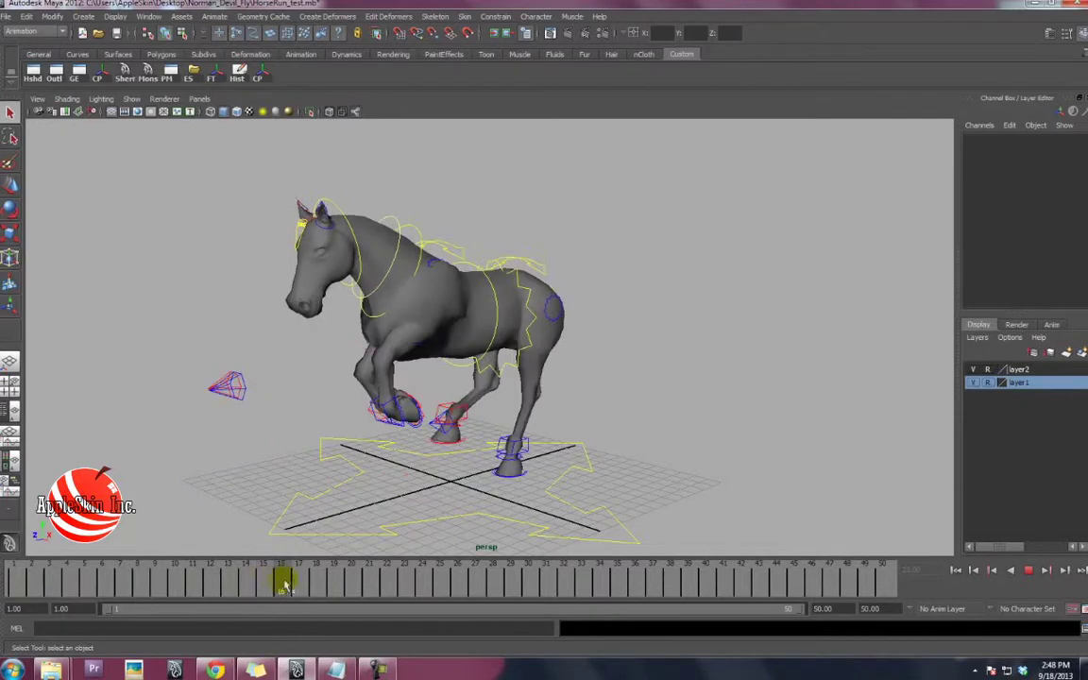
pyautogui.hotkey('alt', 'v')
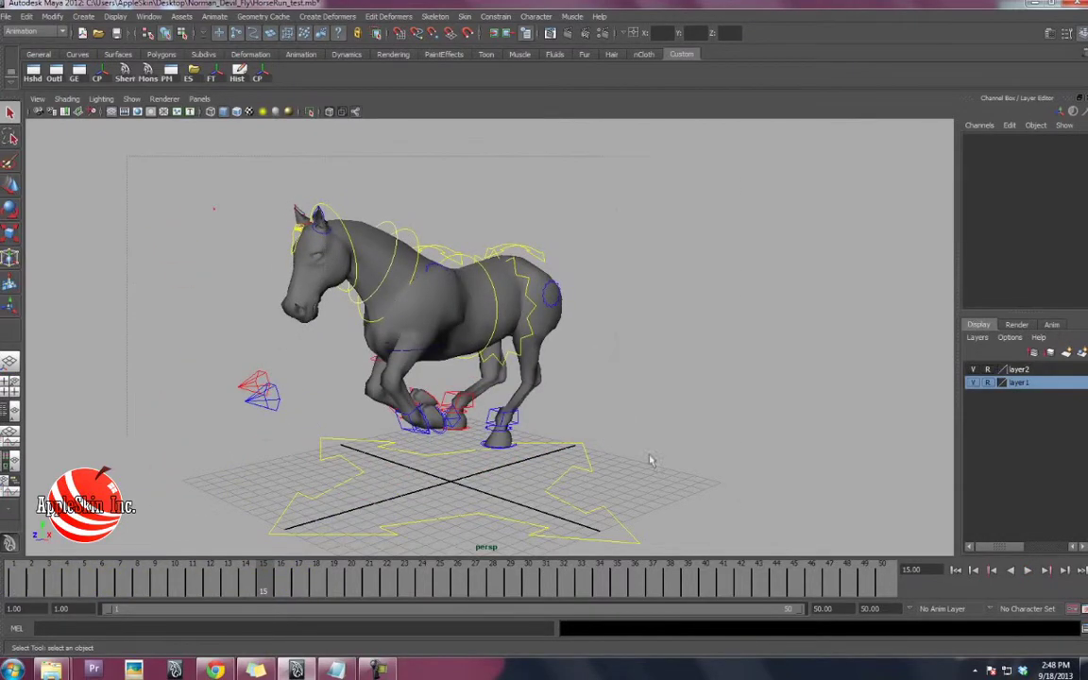
pyautogui.moveTo(691, 388)
pyautogui.keyDown('alt'); pyautogui.mouseDown(button='right')
pyautogui.moveTo(585, 423)
pyautogui.moveTo(583, 437)
pyautogui.moveTo(603, 437)
pyautogui.mouseUp(button='right'); pyautogui.keyUp('alt')
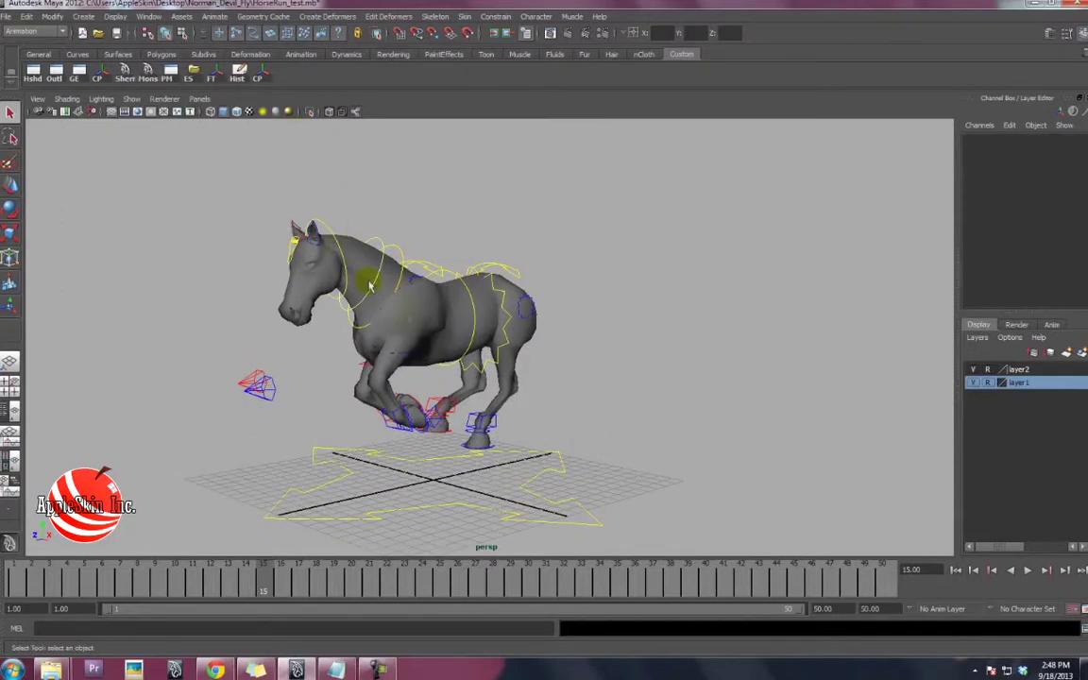
# Open the Trax Editor beside the horse and select all of the horse rig's controls.
pyautogui.click(149, 16)
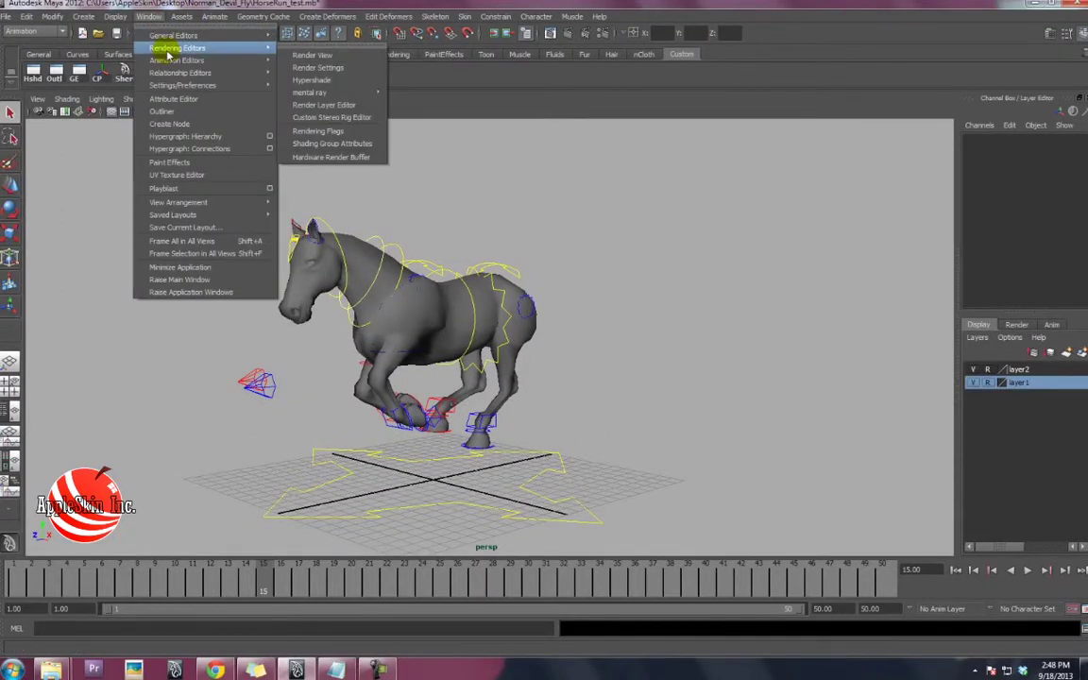
pyautogui.moveTo(180, 73)
pyautogui.click(309, 79)
pyautogui.moveTo(444, 126)
pyautogui.mouseDown()
pyautogui.moveTo(1010, 133)
pyautogui.moveTo(870, 133)
pyautogui.mouseUp()
pyautogui.moveTo(1051, 192); pyautogui.dragTo(971, 192)
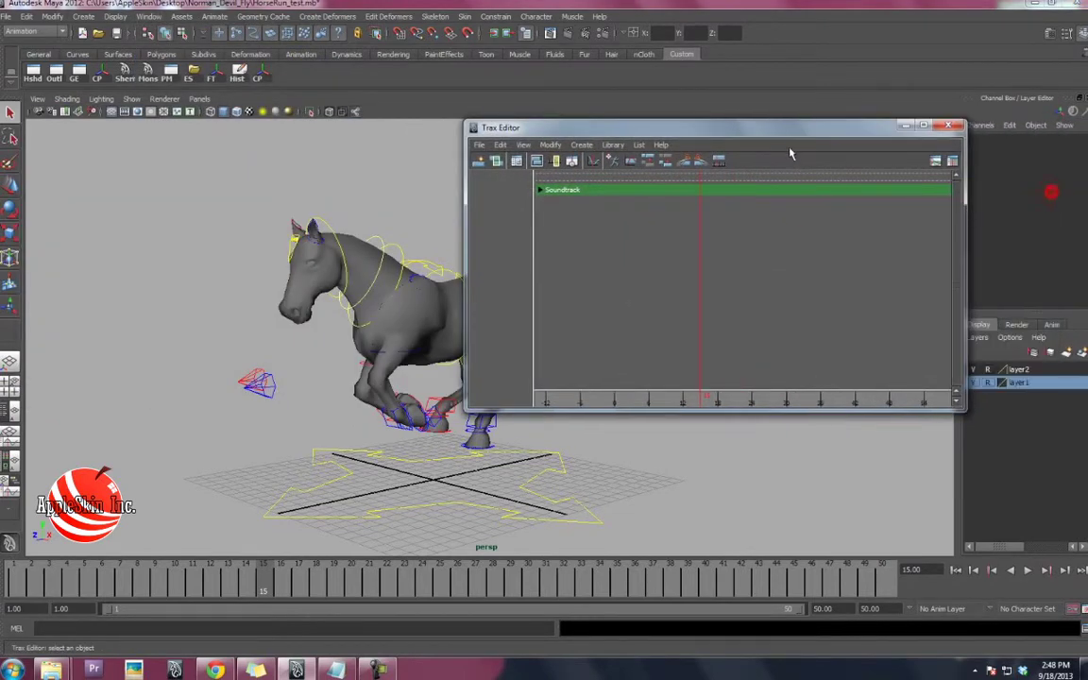
pyautogui.moveTo(709, 128); pyautogui.dragTo(803, 133)
pyautogui.keyDown('alt'); pyautogui.moveTo(283, 330); pyautogui.dragTo(236, 326); pyautogui.keyUp('alt')
pyautogui.keyDown('alt'); pyautogui.moveTo(245, 241); pyautogui.dragTo(253, 244); pyautogui.keyUp('alt')
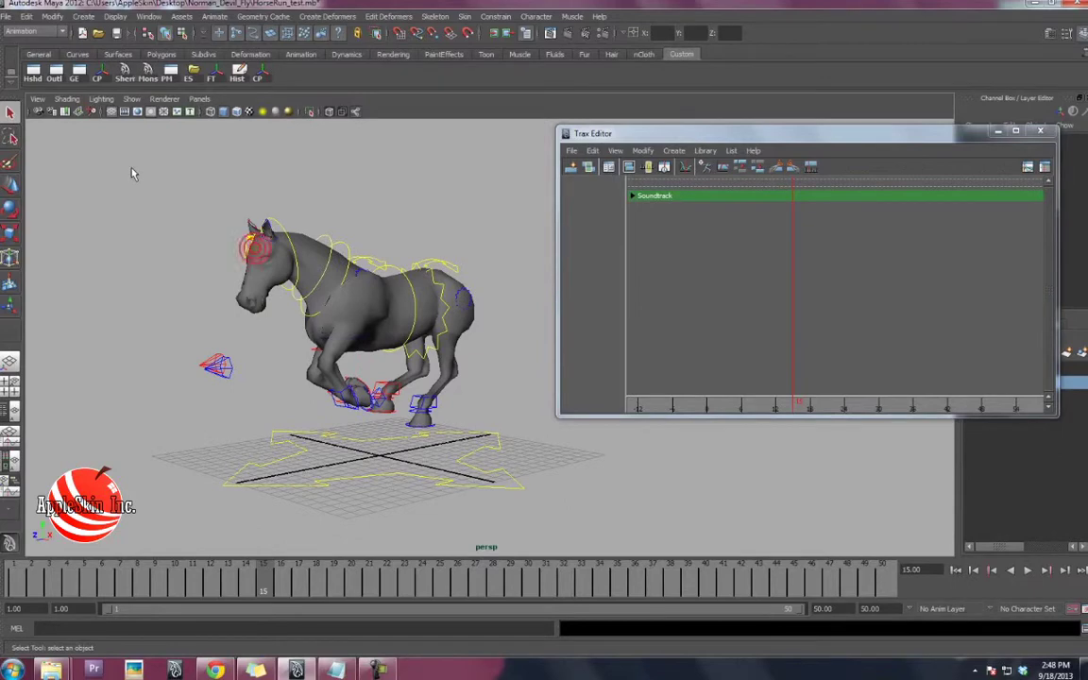
pyautogui.moveTo(584, 532); pyautogui.dragTo(217, 170)
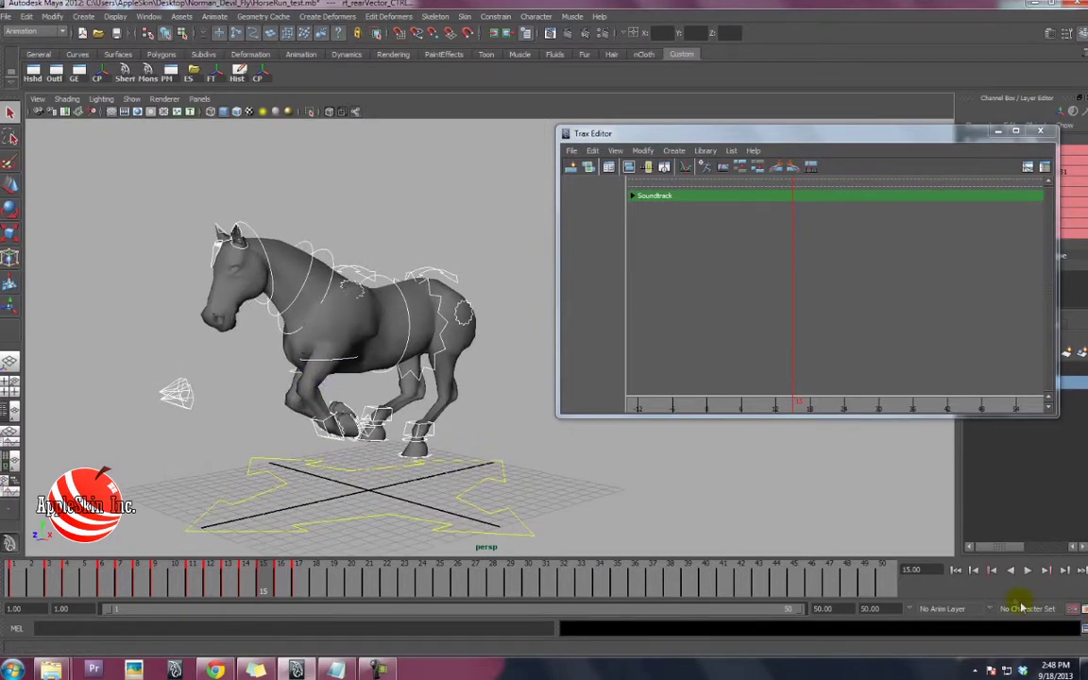
# Create the Horse1 character set from the horse rig's controls, then play the gallop to frame 17.
pyautogui.click(674, 152)
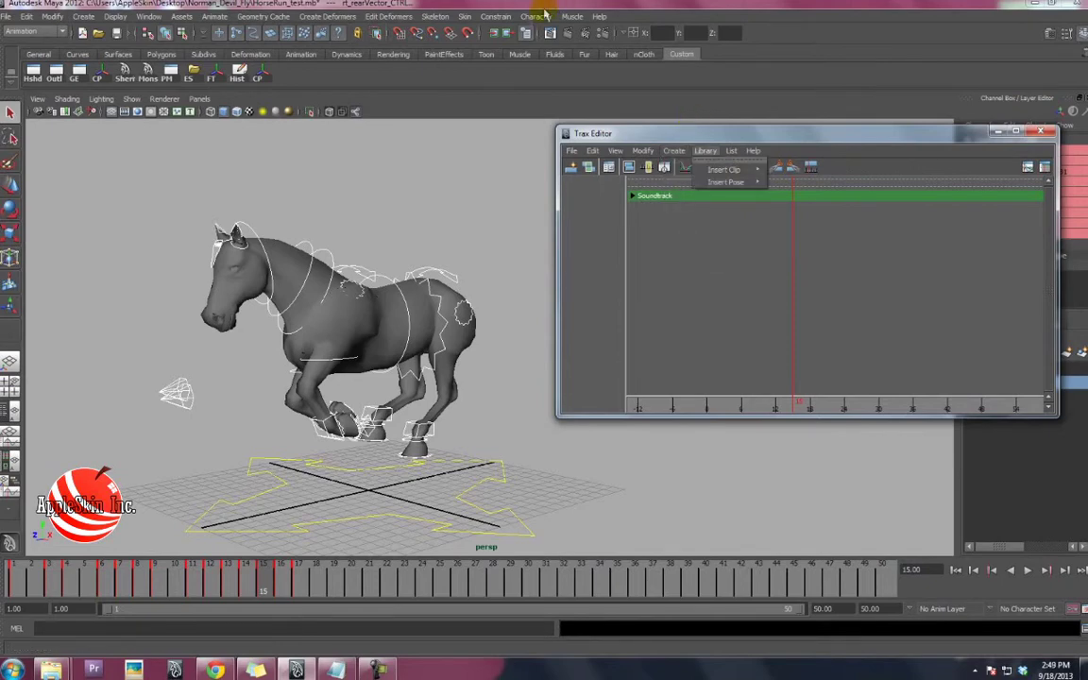
pyautogui.click(535, 16)
pyautogui.click(645, 36)
pyautogui.write('Horse')
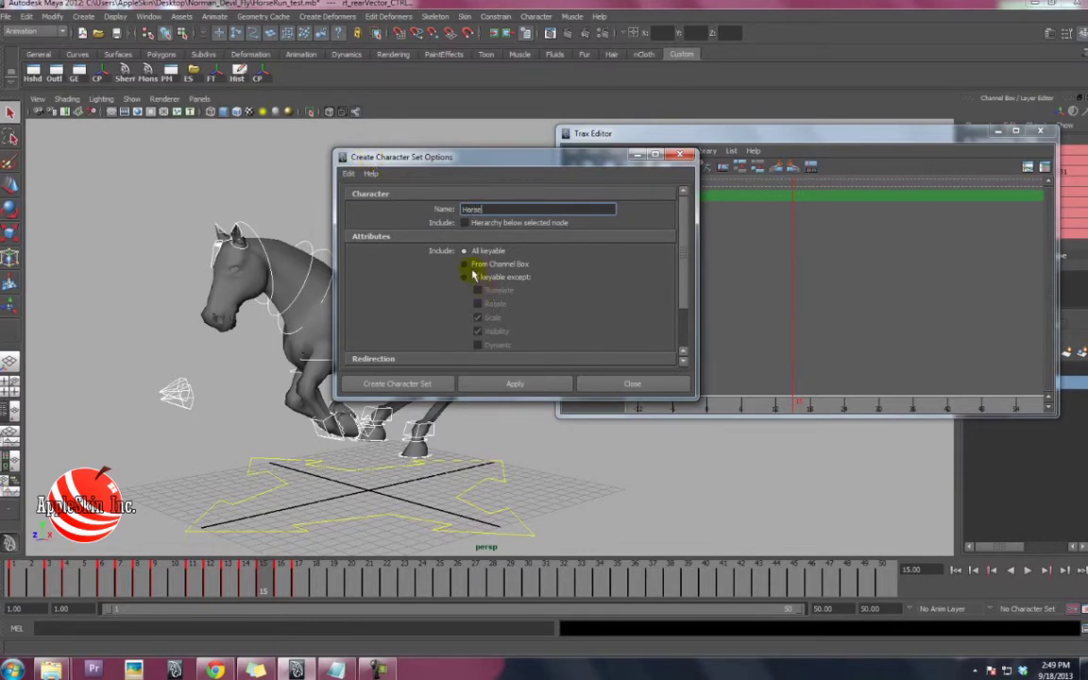
pyautogui.click(415, 386)
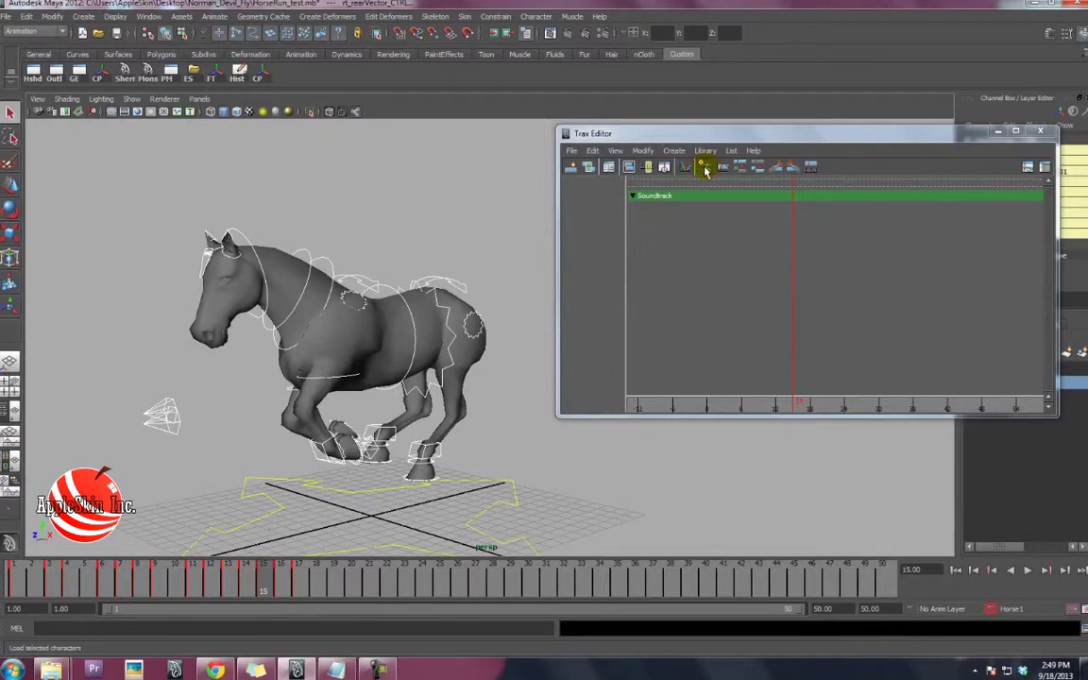
pyautogui.click(673, 150)
pyautogui.click(339, 508)
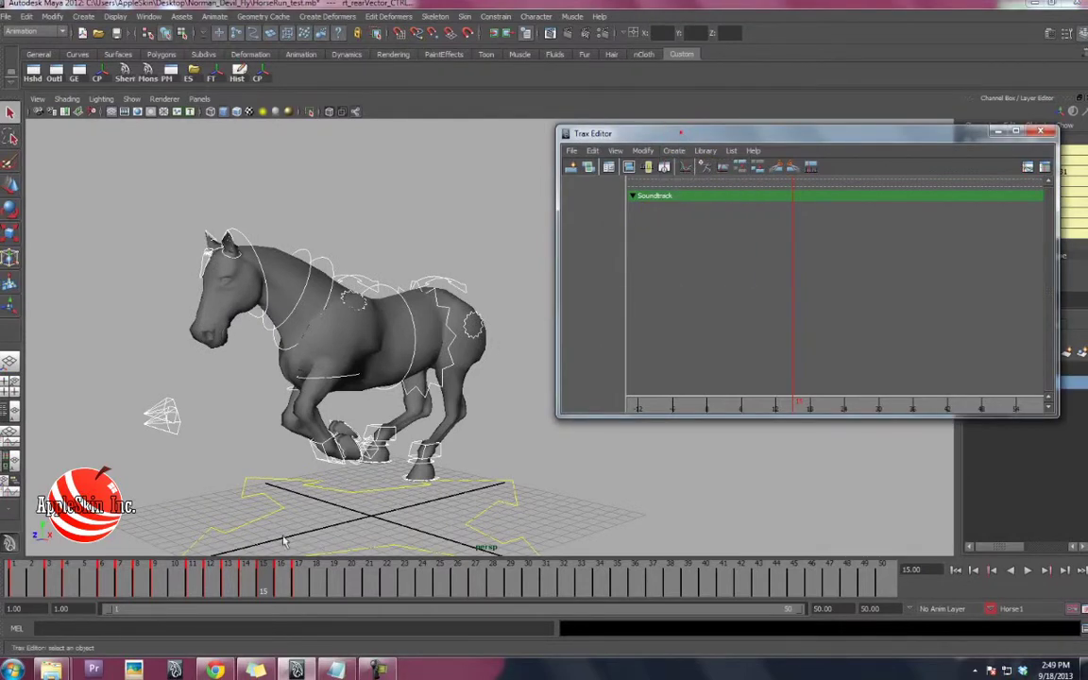
pyautogui.hotkey('alt', 'v')
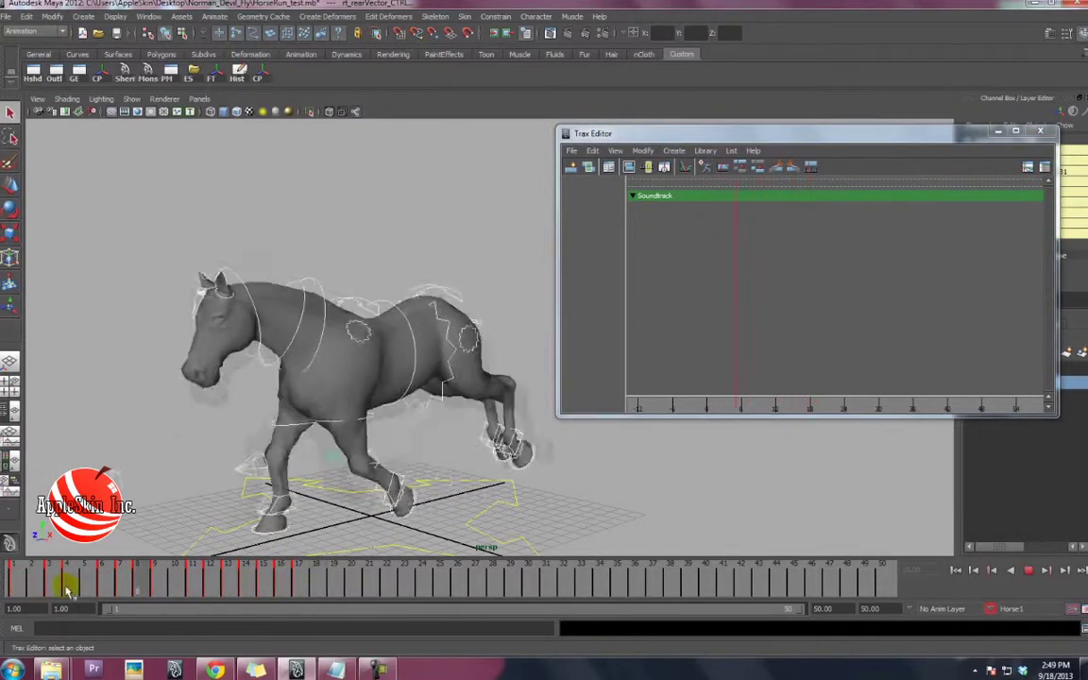
pyautogui.click(296, 583)
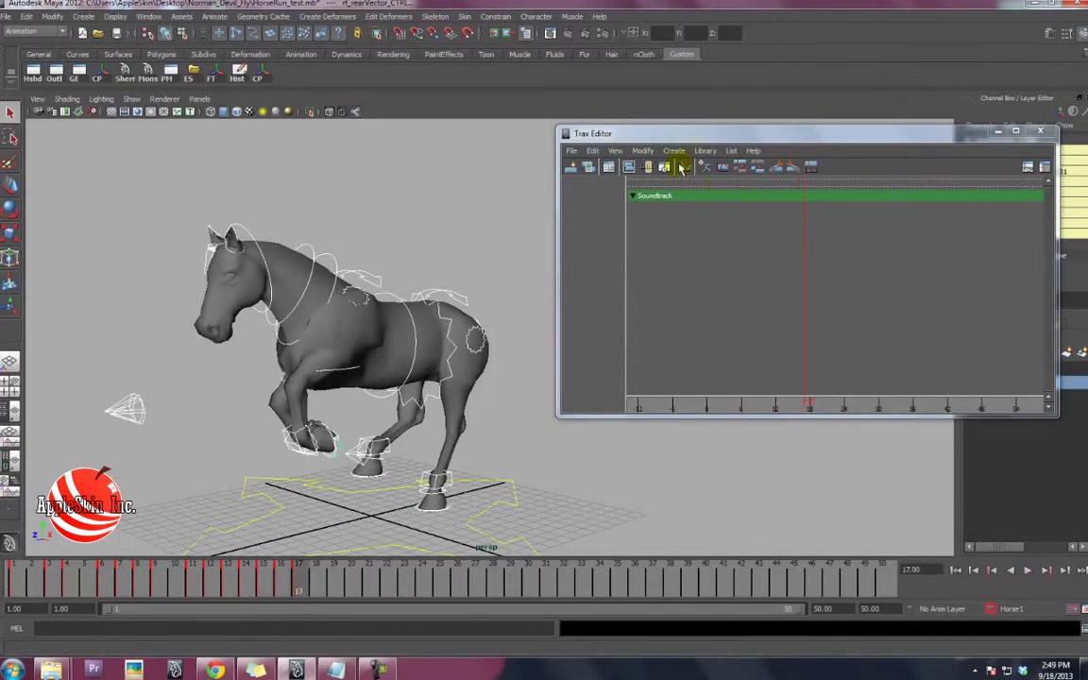
# Create the HorseAC animation clip and load the Horse1 character into the Trax Editor.
pyautogui.click(705, 150)
pyautogui.click(741, 171)
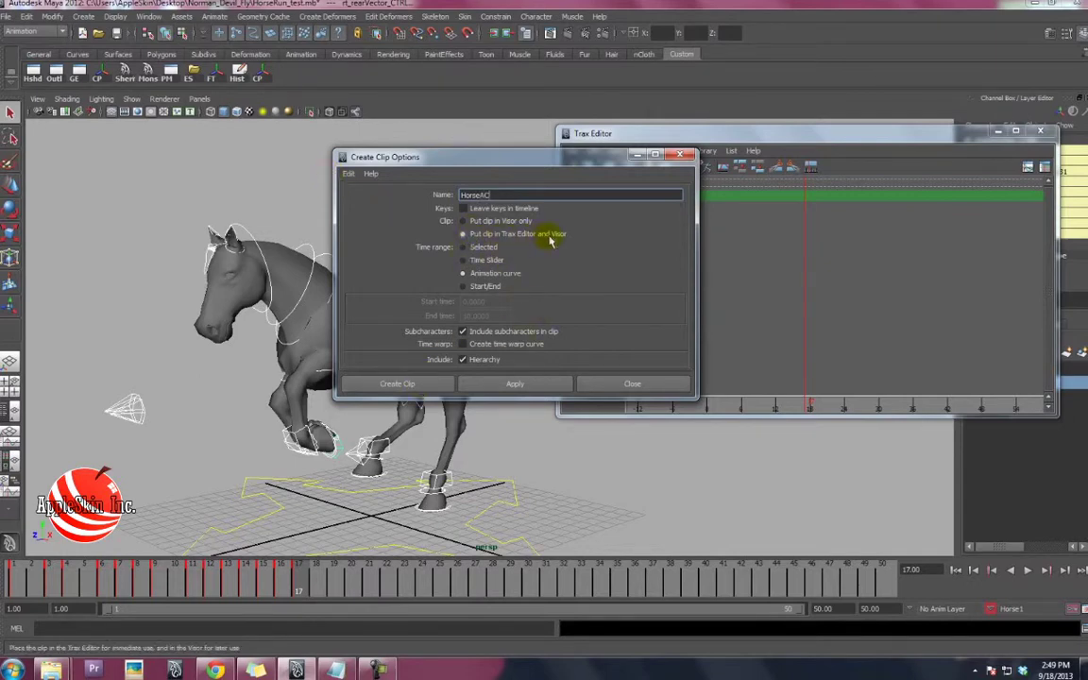
pyautogui.click(425, 384)
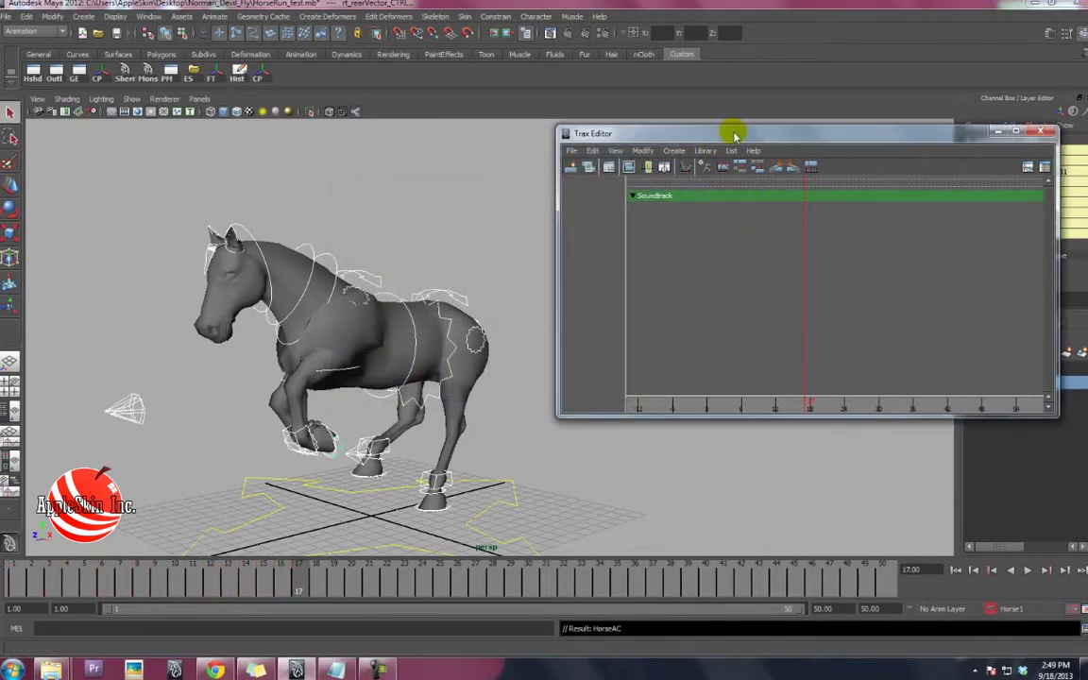
pyautogui.click(703, 167)
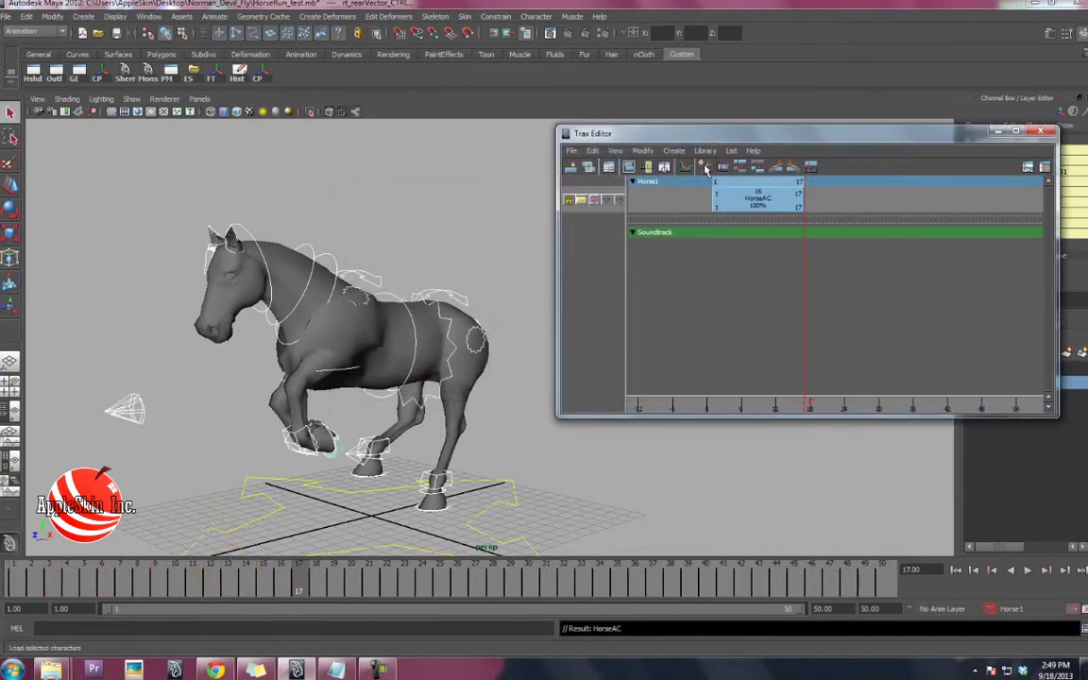
# Review the gallop around frame 17, then drag the HorseAC clip end to cycle it to frame 24.
pyautogui.hotkey('alt', 'v')
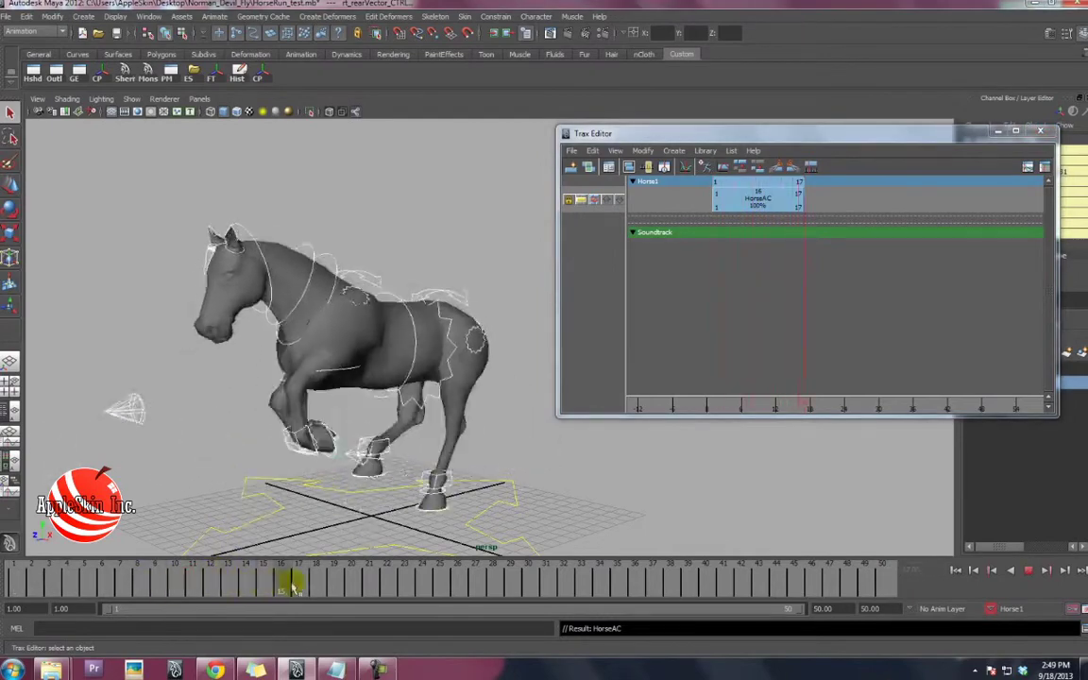
pyautogui.click(291, 608)
pyautogui.moveTo(291, 607)
pyautogui.mouseDown()
pyautogui.moveTo(158, 604)
pyautogui.moveTo(300, 604)
pyautogui.mouseUp()
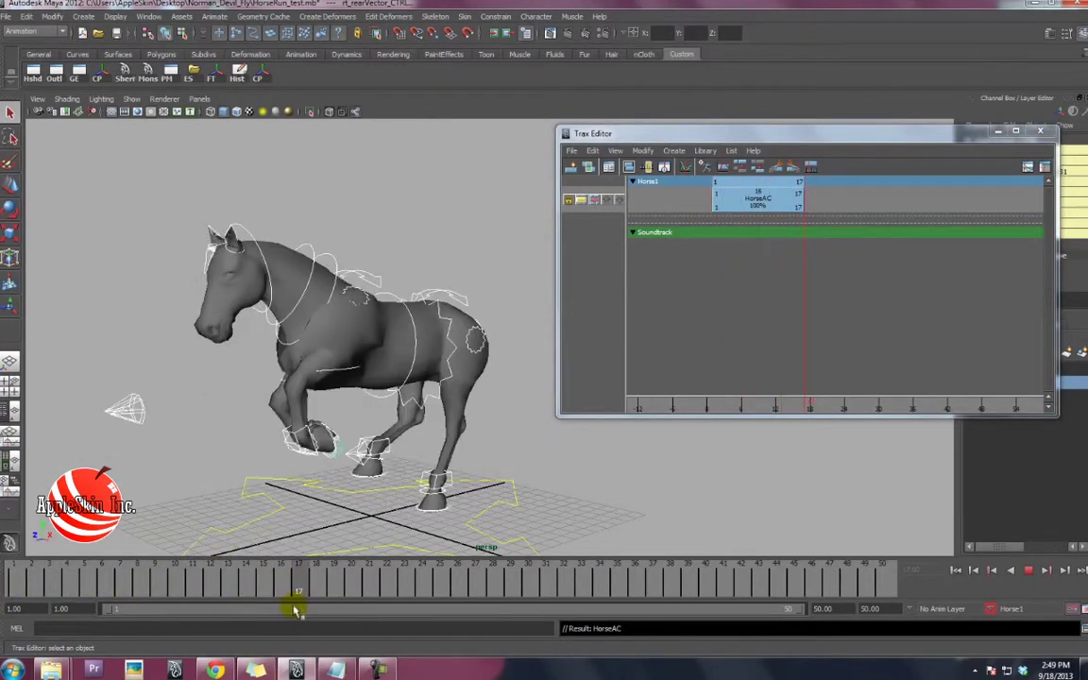
pyautogui.hotkey('alt', 'v')
pyautogui.moveTo(670, 578)
pyautogui.mouseDown()
pyautogui.moveTo(224, 581)
pyautogui.moveTo(298, 587)
pyautogui.mouseUp()
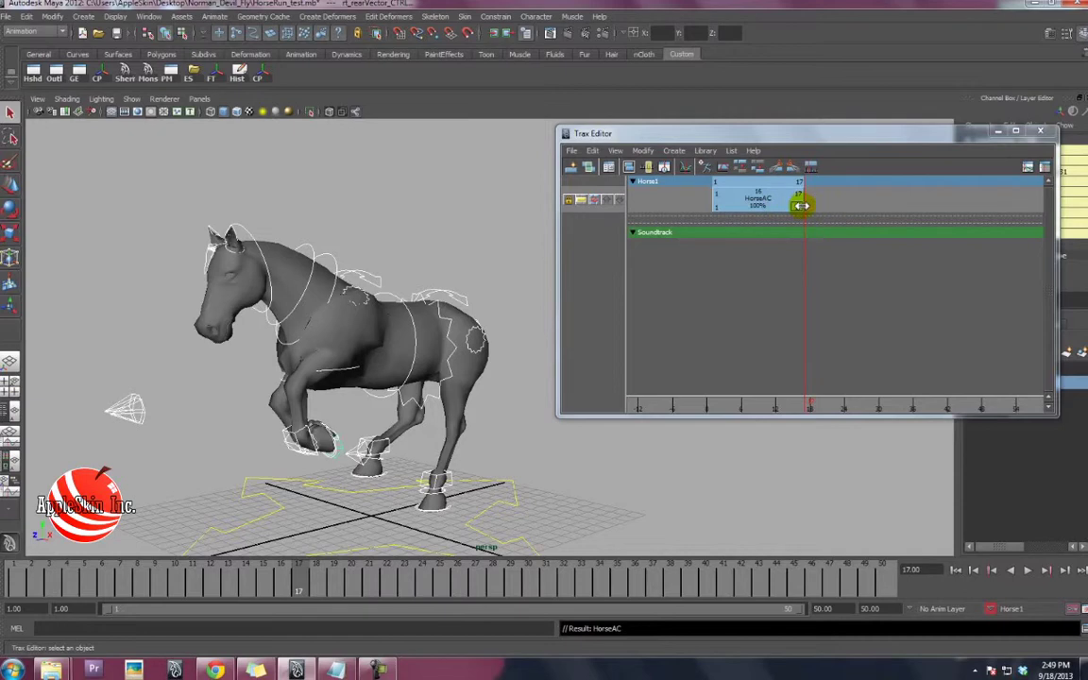
pyautogui.moveTo(800, 205); pyautogui.dragTo(863, 206)
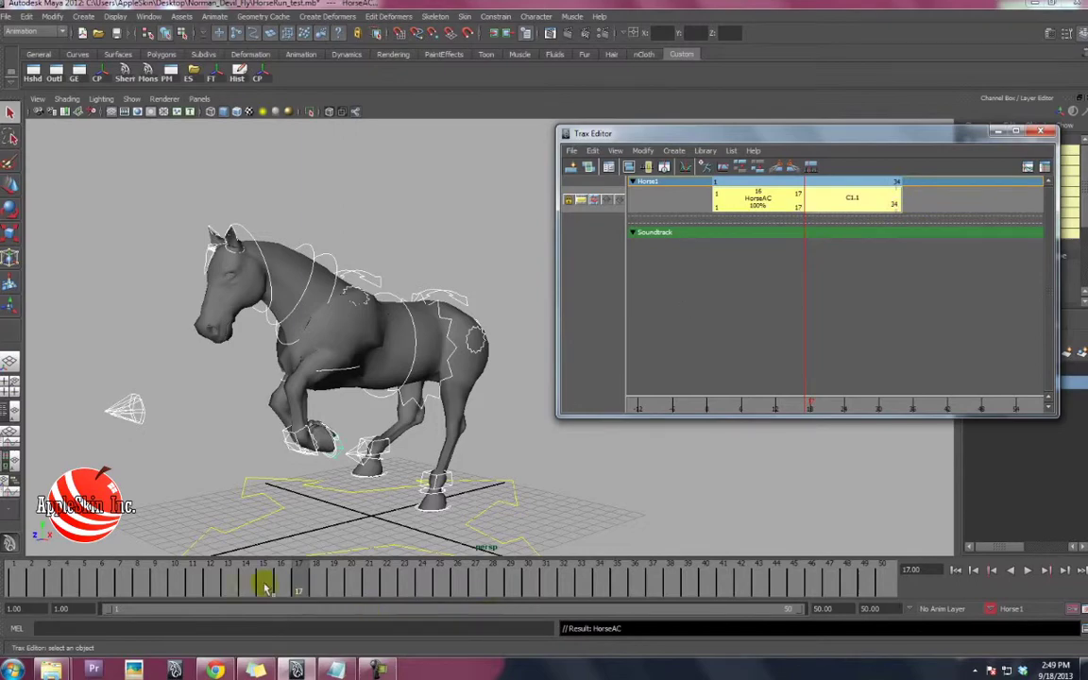
# Scrub the gallop and stretch the second HorseAC clip to frame 54, with the Graph Editor below.
pyautogui.hotkey('alt', 'v')
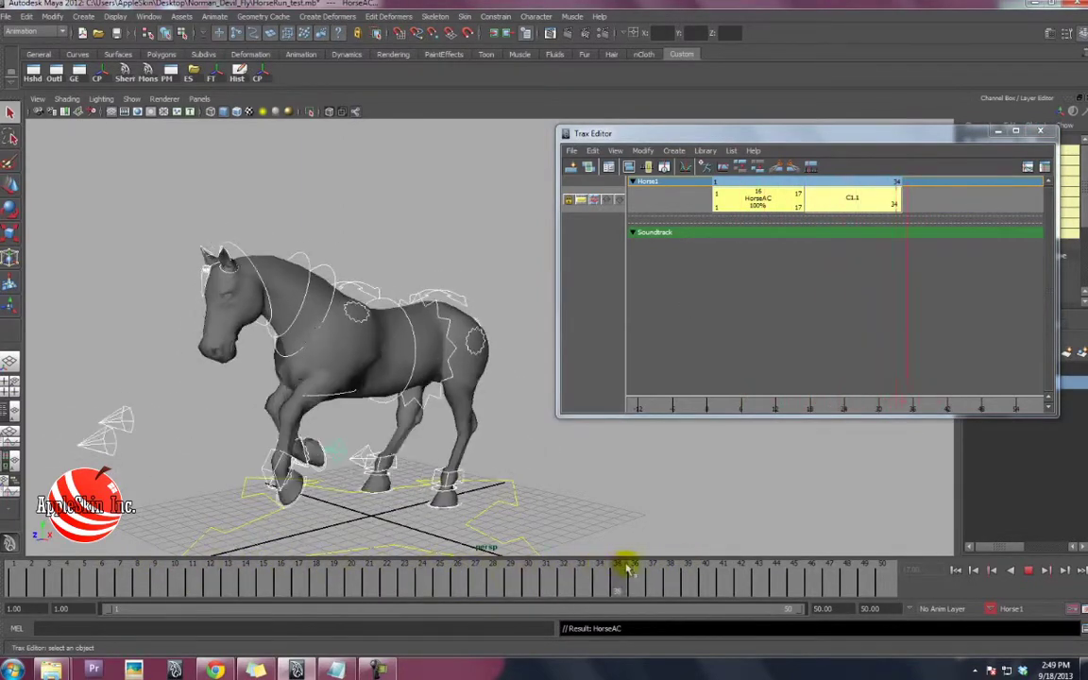
pyautogui.hotkey('alt', 'v')
pyautogui.moveTo(236, 576); pyautogui.dragTo(581, 580)
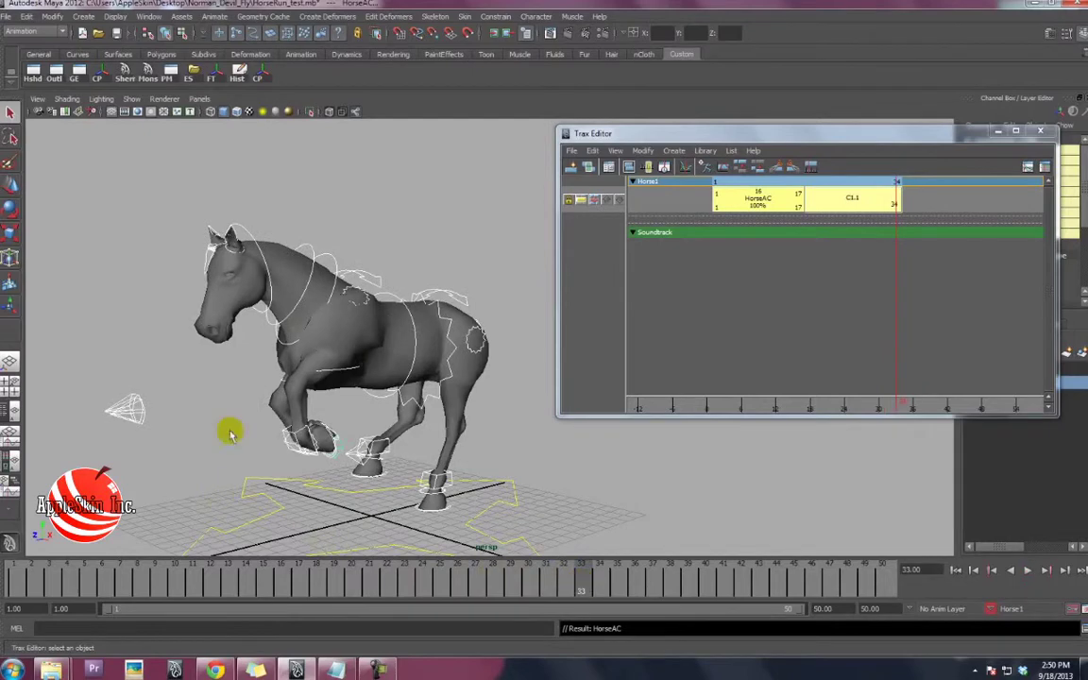
pyautogui.click(225, 583)
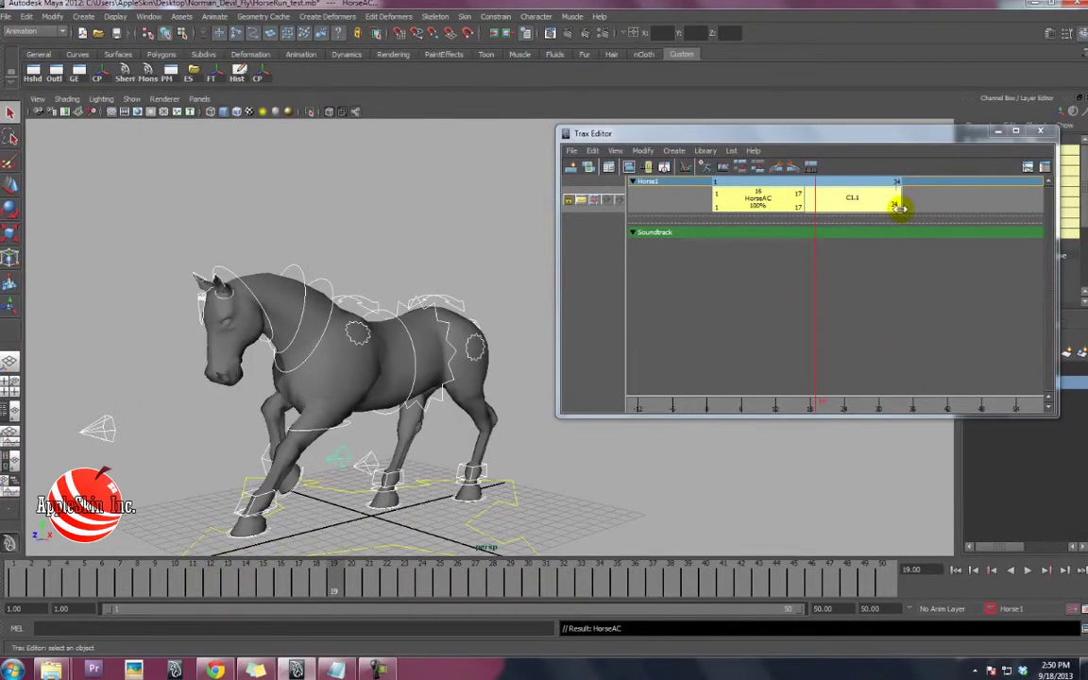
pyautogui.moveTo(899, 209); pyautogui.dragTo(997, 219)
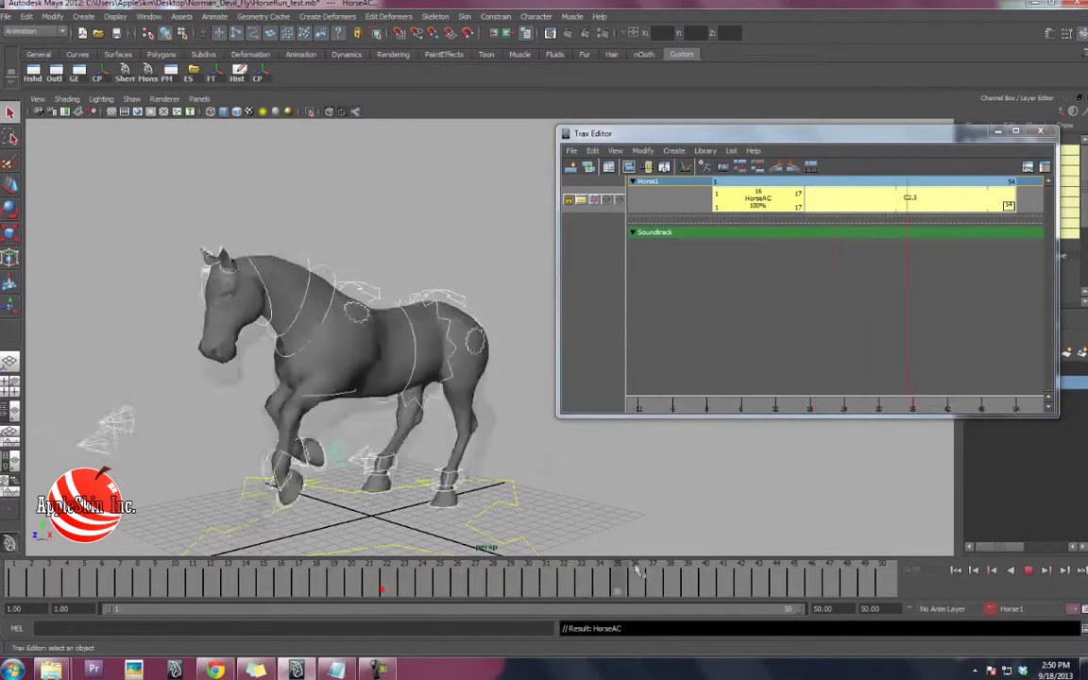
pyautogui.moveTo(479, 593); pyautogui.dragTo(888, 578)
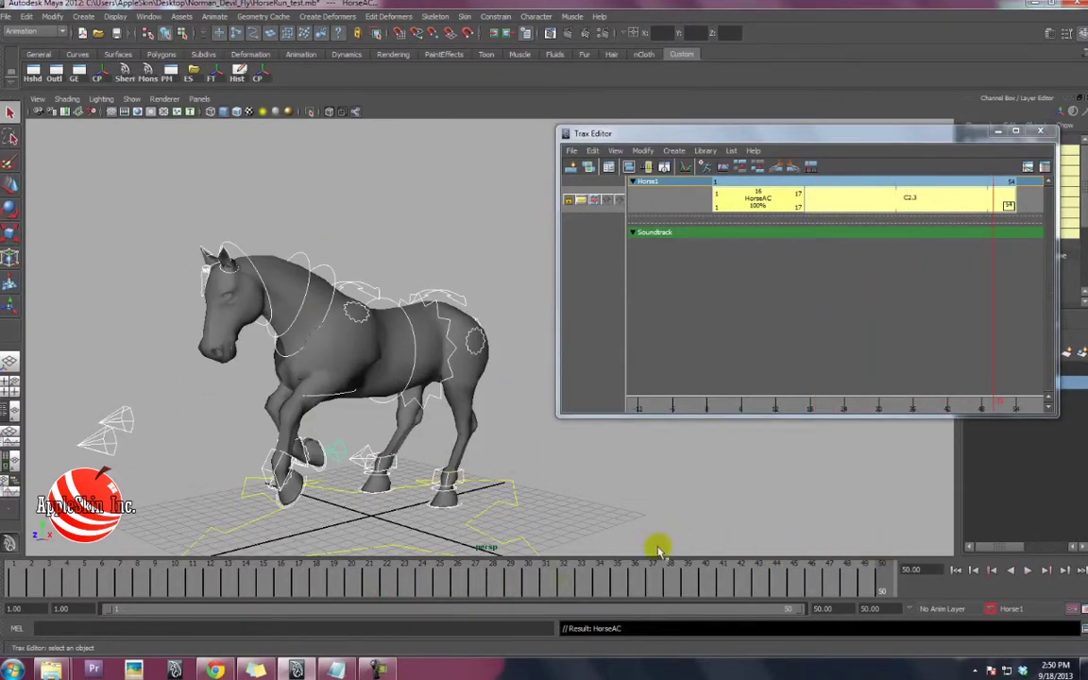
pyautogui.moveTo(641, 585); pyautogui.dragTo(811, 321)
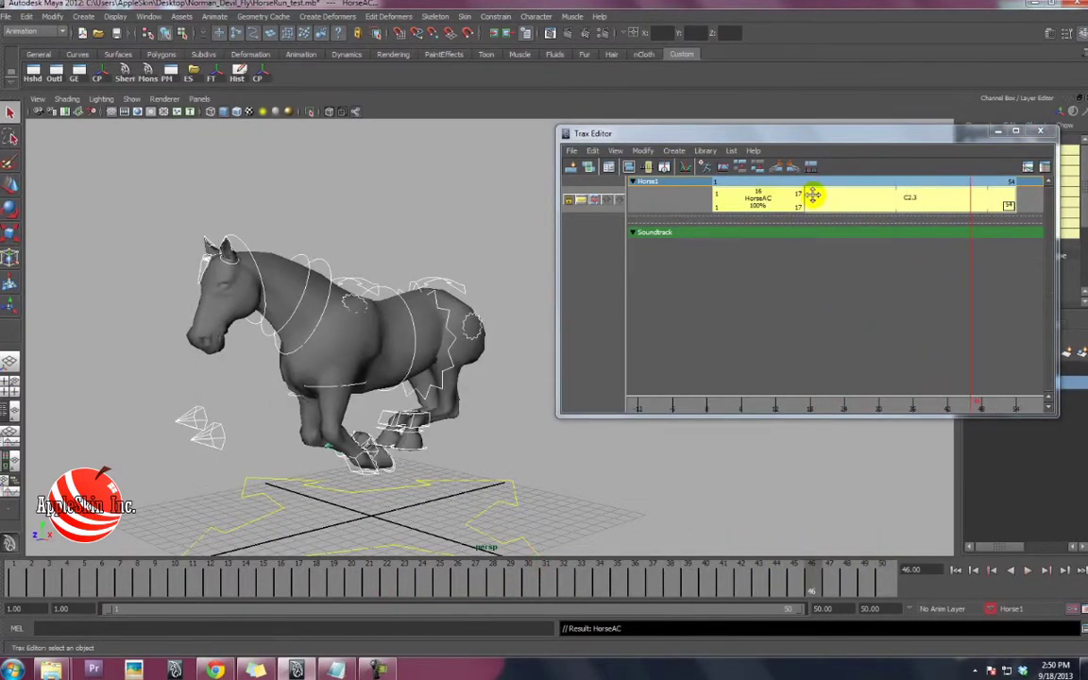
pyautogui.click(260, 382)
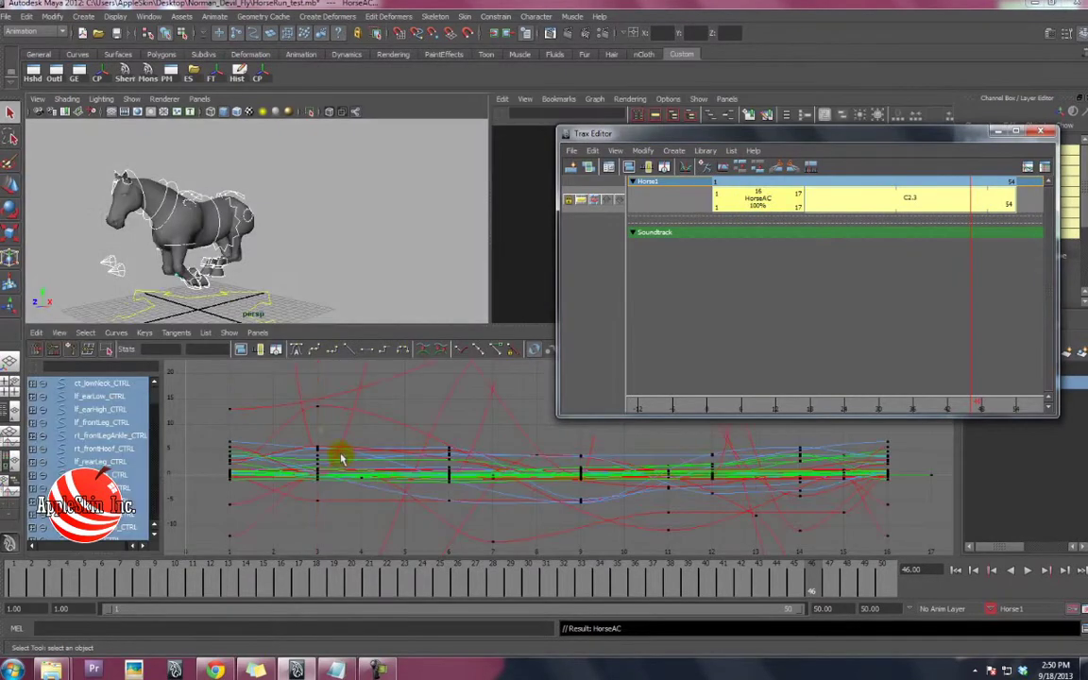
# Zoom and pan the Graph Editor, then select all of the horse's keys and curves.
pyautogui.keyDown('alt'); pyautogui.moveTo(280, 231); pyautogui.dragTo(312, 217, button='right'); pyautogui.keyUp('alt')
pyautogui.scroll(-3, 450, 483)
pyautogui.keyDown('alt'); pyautogui.moveTo(449, 483); pyautogui.dragTo(439, 484, button='middle'); pyautogui.keyUp('alt')
pyautogui.moveTo(296, 401); pyautogui.dragTo(664, 550)
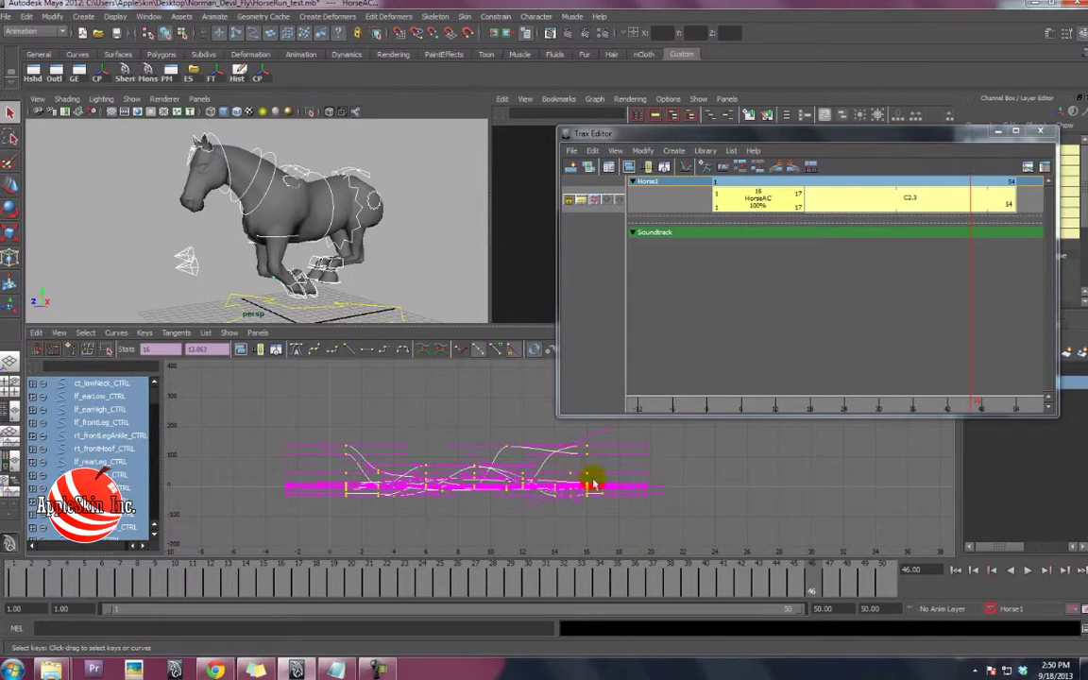
# Set the current time to frame 17 and open the Trax Editor's File menu.
pyautogui.moveTo(311, 578); pyautogui.dragTo(299, 578)
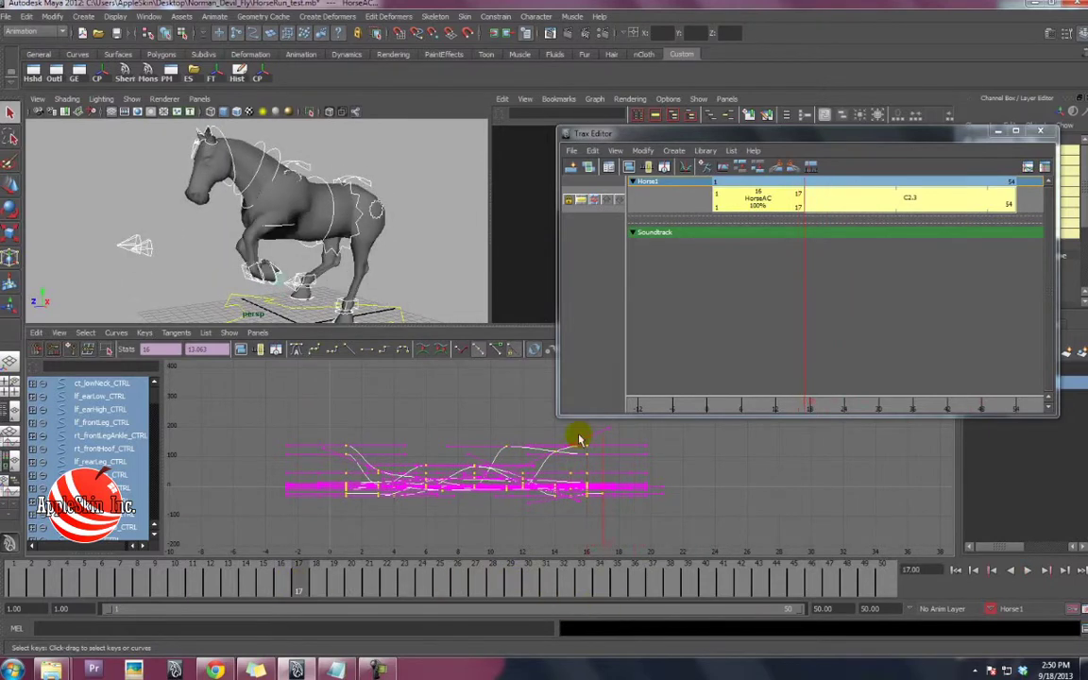
pyautogui.click(281, 587)
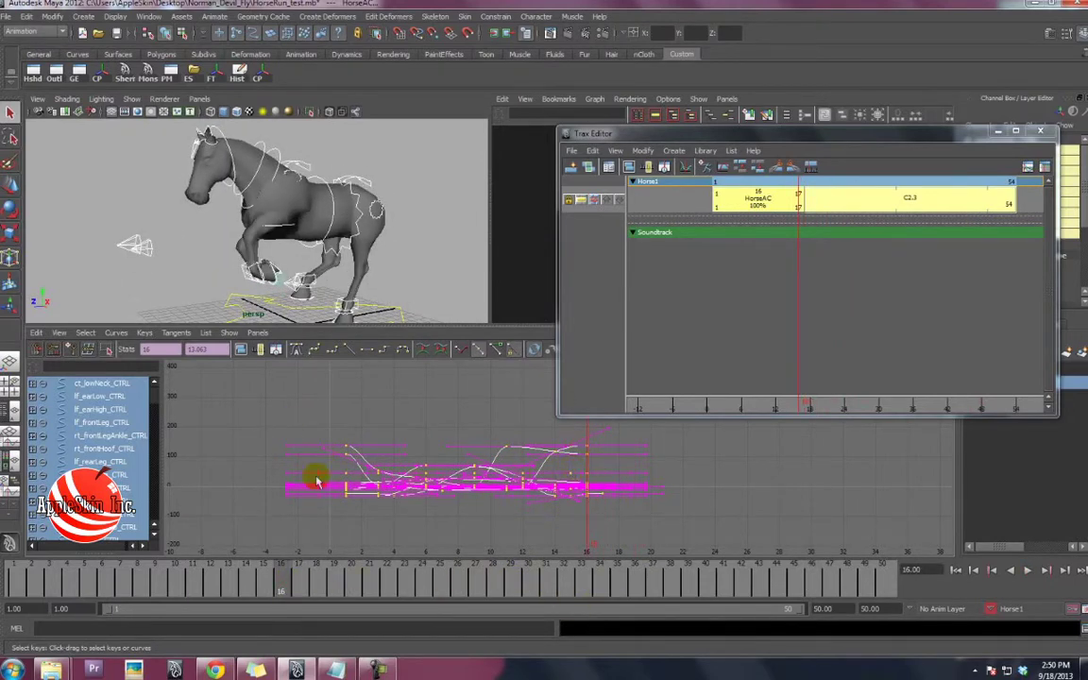
pyautogui.moveTo(288, 578); pyautogui.dragTo(298, 578)
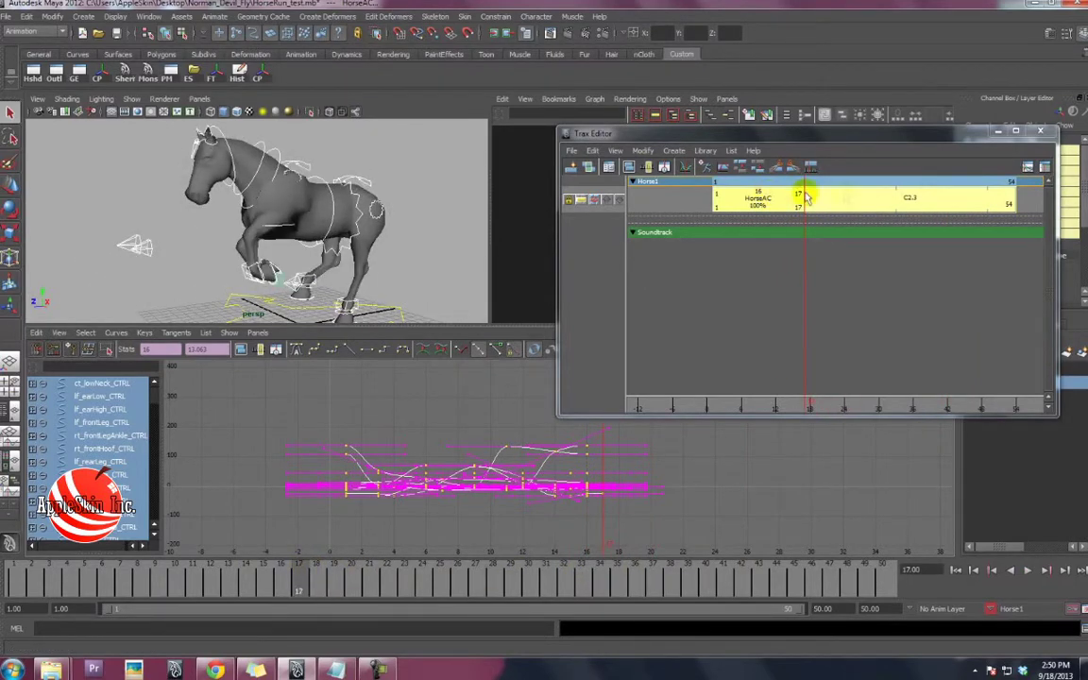
pyautogui.click(571, 151)
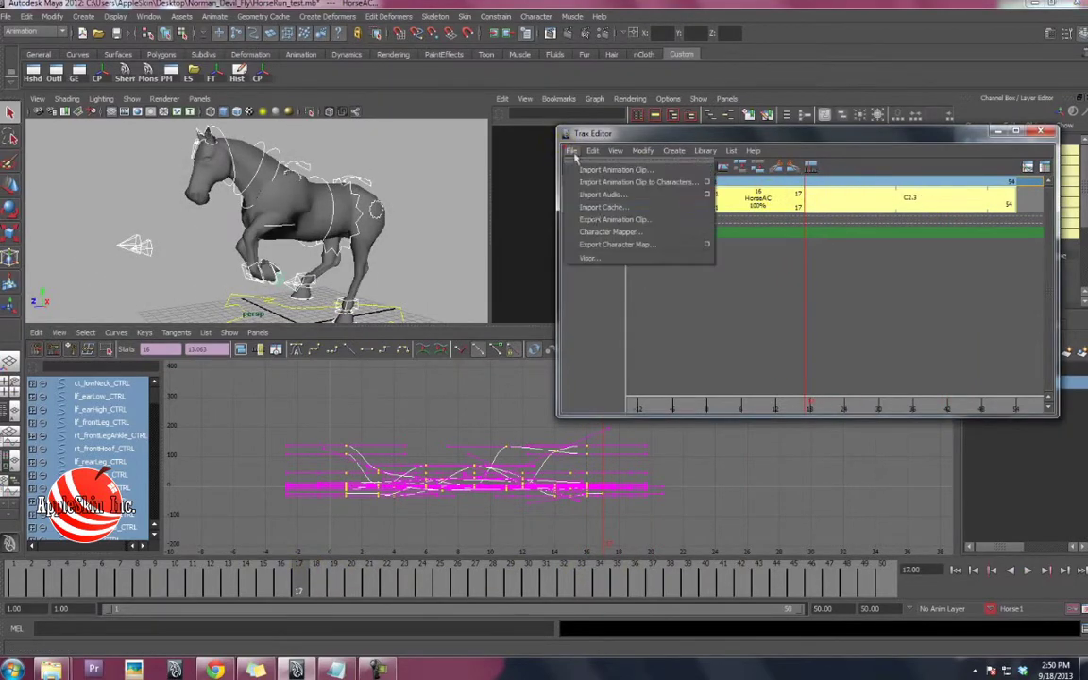
# Close the editors, tumble the perspective view, set the playback end to 17 and scrub the gallop.
pyautogui.click(737, 302)
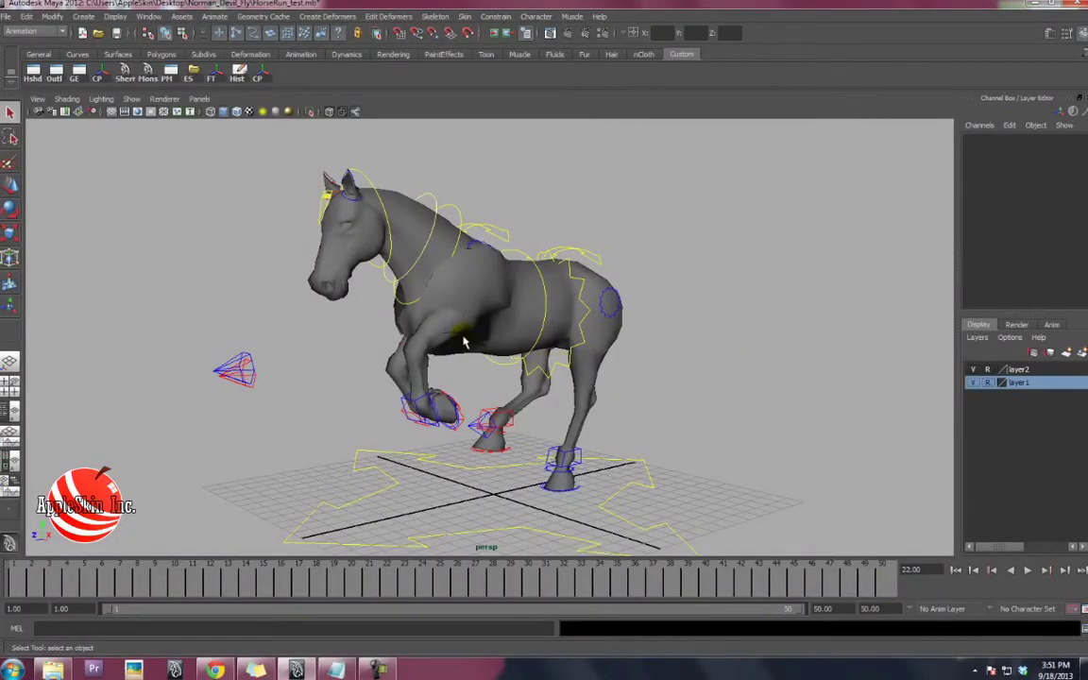
pyautogui.keyDown('alt'); pyautogui.moveTo(449, 354); pyautogui.dragTo(417, 321); pyautogui.keyUp('alt')
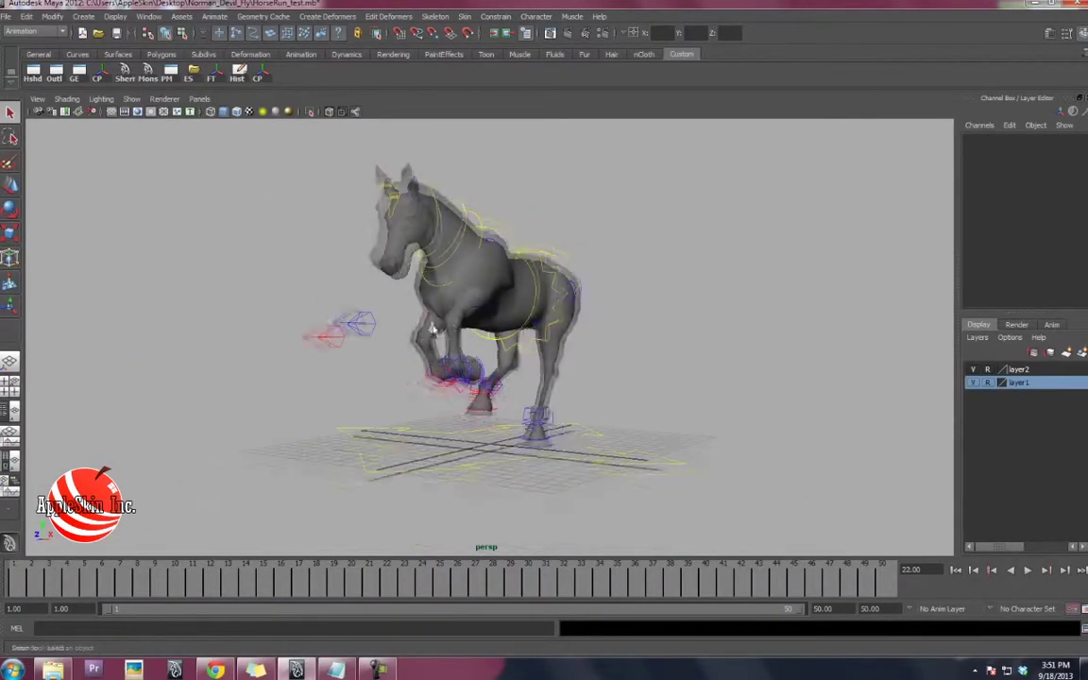
pyautogui.moveTo(21, 583); pyautogui.dragTo(228, 582)
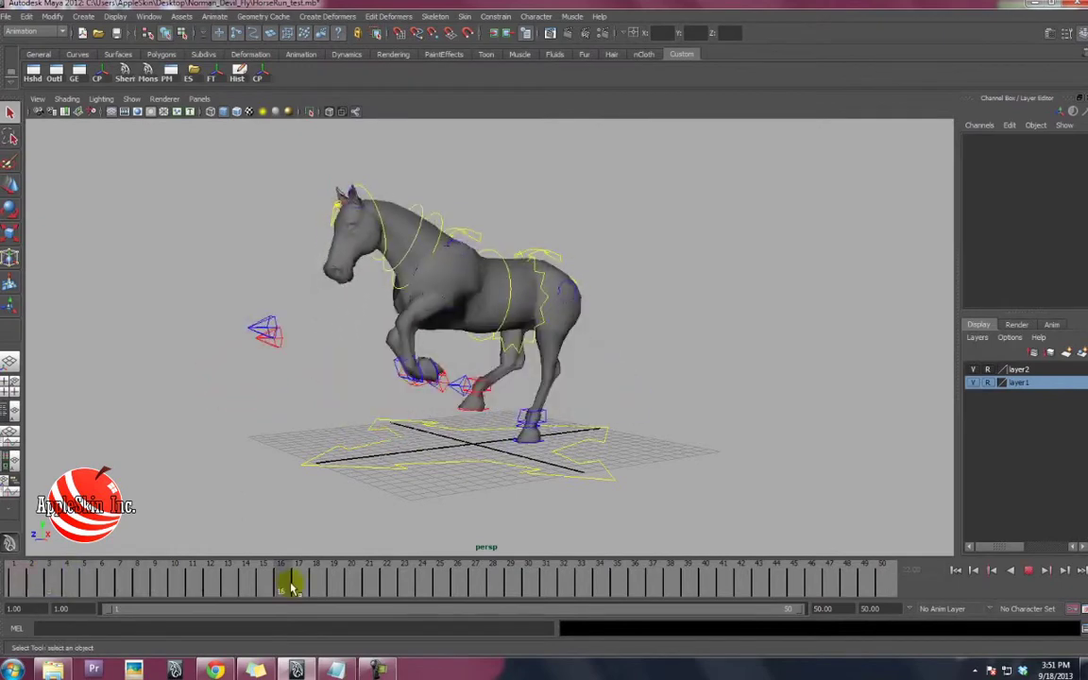
pyautogui.keyDown('alt'); pyautogui.moveTo(524, 349); pyautogui.dragTo(567, 397); pyautogui.keyUp('alt')
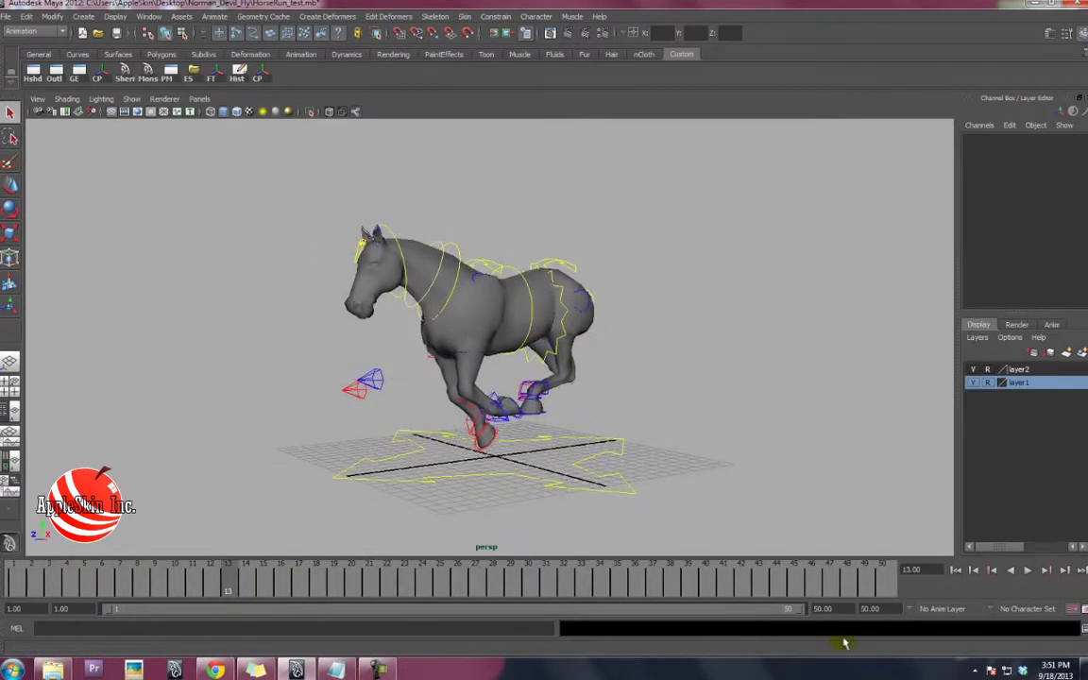
pyautogui.write('17')
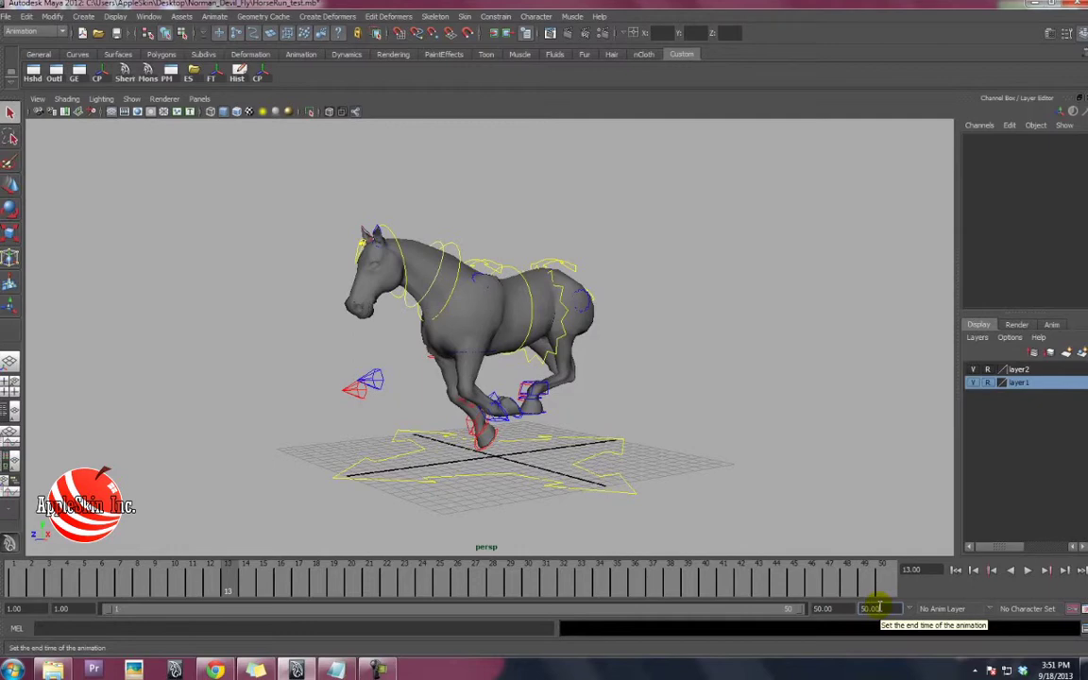
pyautogui.moveTo(138, 574)
pyautogui.mouseDown()
pyautogui.moveTo(57, 578)
pyautogui.moveTo(850, 581)
pyautogui.moveTo(369, 587)
pyautogui.mouseUp()
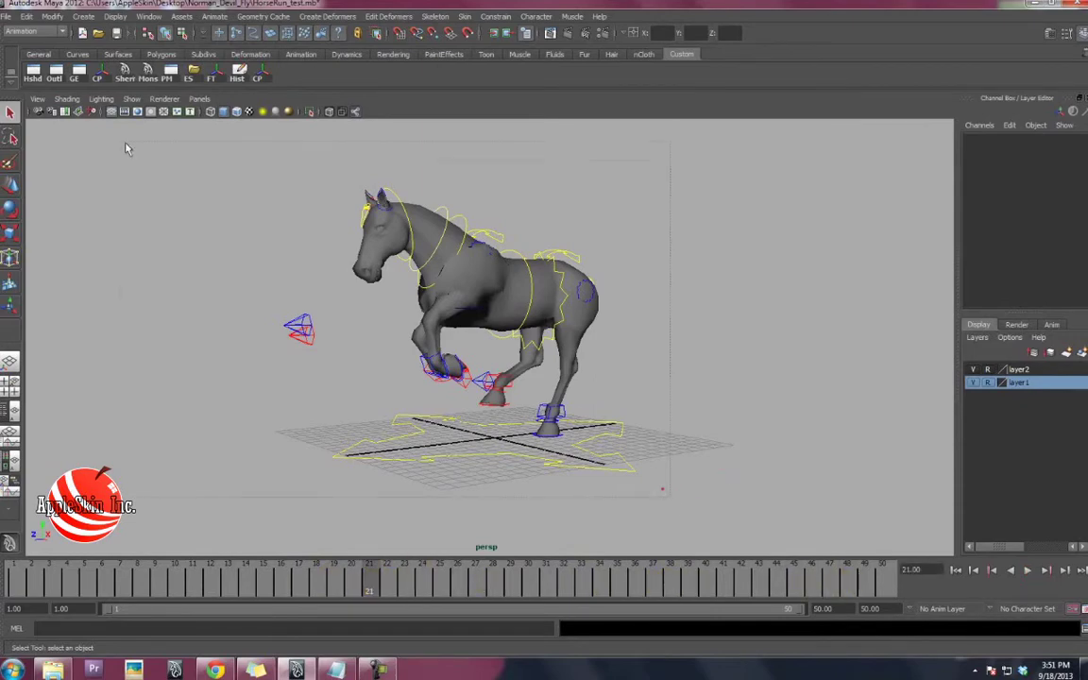
pyautogui.click(442, 275)
# Switch to the Persp/Graph layout and frame the selected control's animation curves.
pyautogui.press('space')
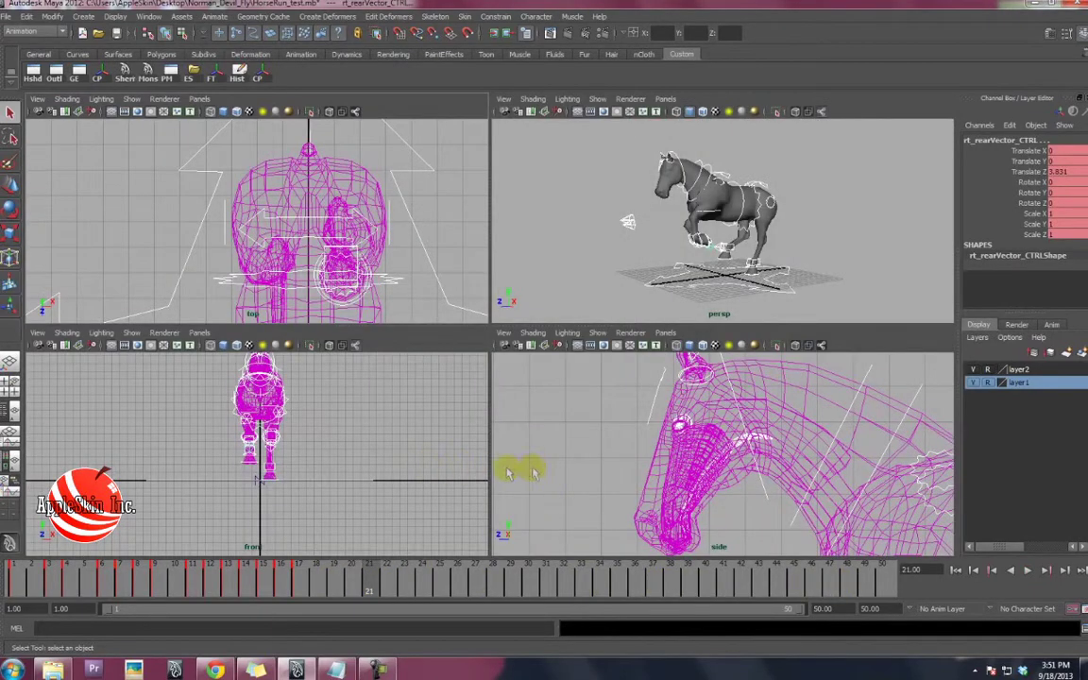
pyautogui.click(11, 439)
pyautogui.moveTo(482, 459); pyautogui.dragTo(523, 444)
pyautogui.scroll(-5, 383, 425)
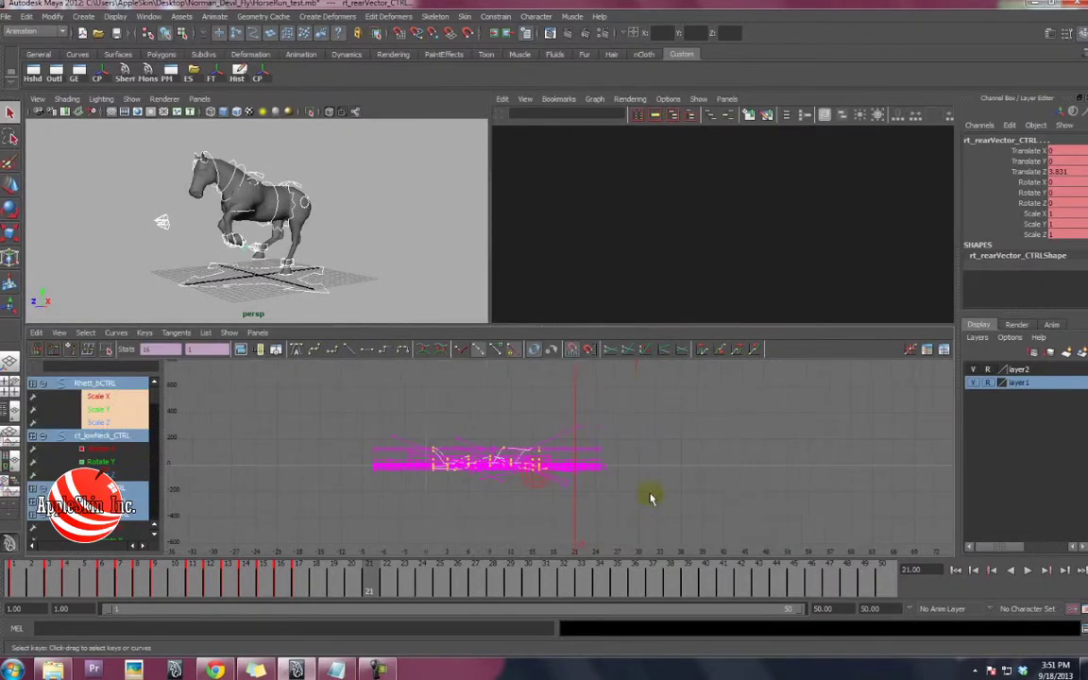
pyautogui.press('f')
# Copy the keys from frames 1–17 on the time slider and paste them after frame 17.
pyautogui.keyDown('shift'); pyautogui.moveTo(307, 571); pyautogui.dragTo(8, 572); pyautogui.keyUp('shift')
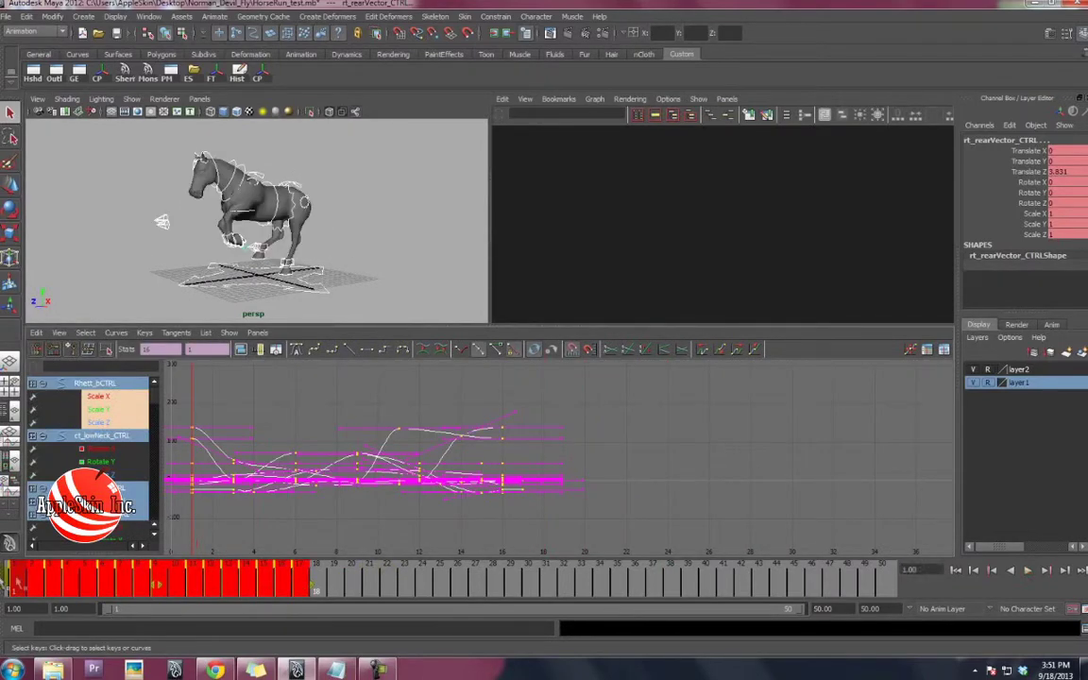
pyautogui.rightClick(156, 572)
pyautogui.click(205, 423)
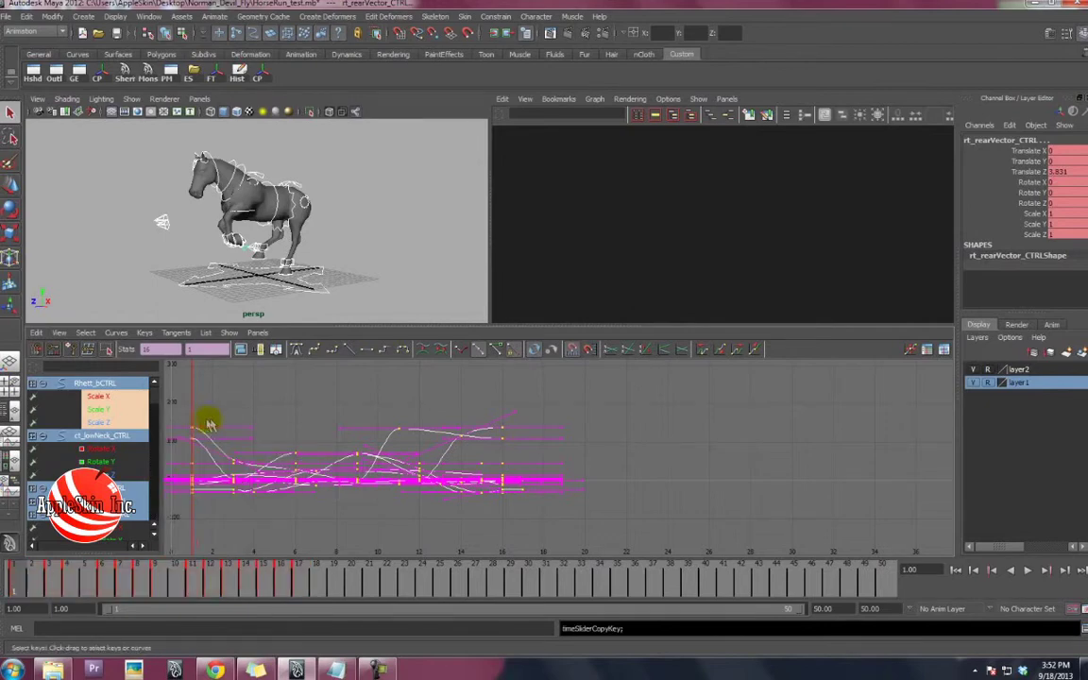
pyautogui.rightClick(302, 573)
pyautogui.click(432, 435)
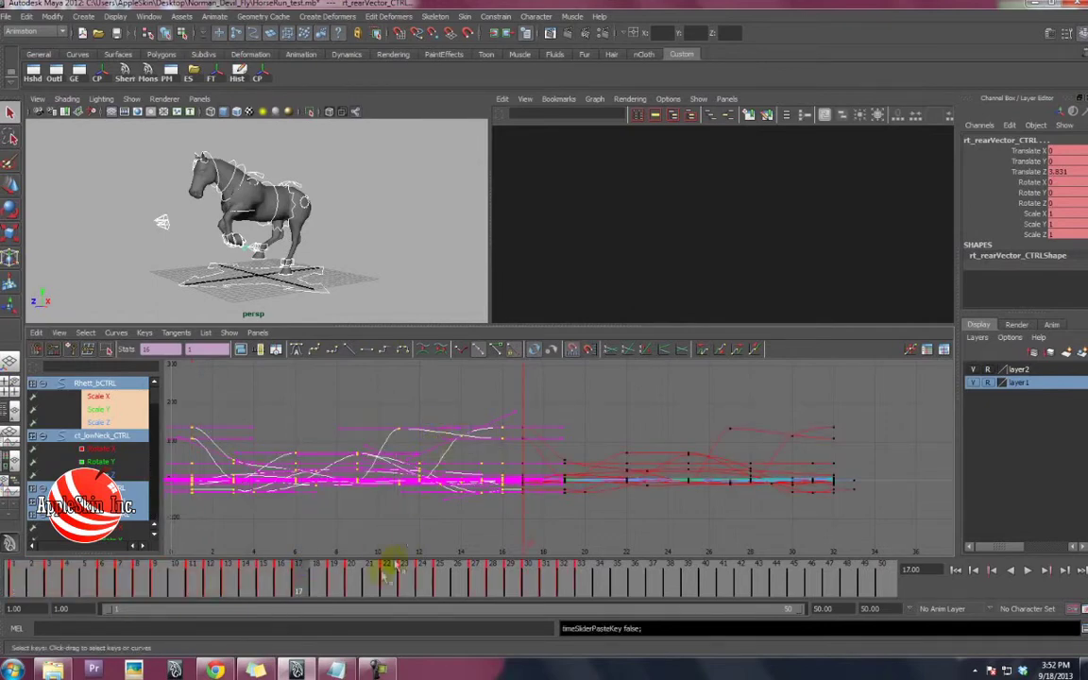
# Play the lengthened gallop to frame 29, select Rhett_bCTRL and return to a single perspective view.
pyautogui.hotkey('alt', 'v')
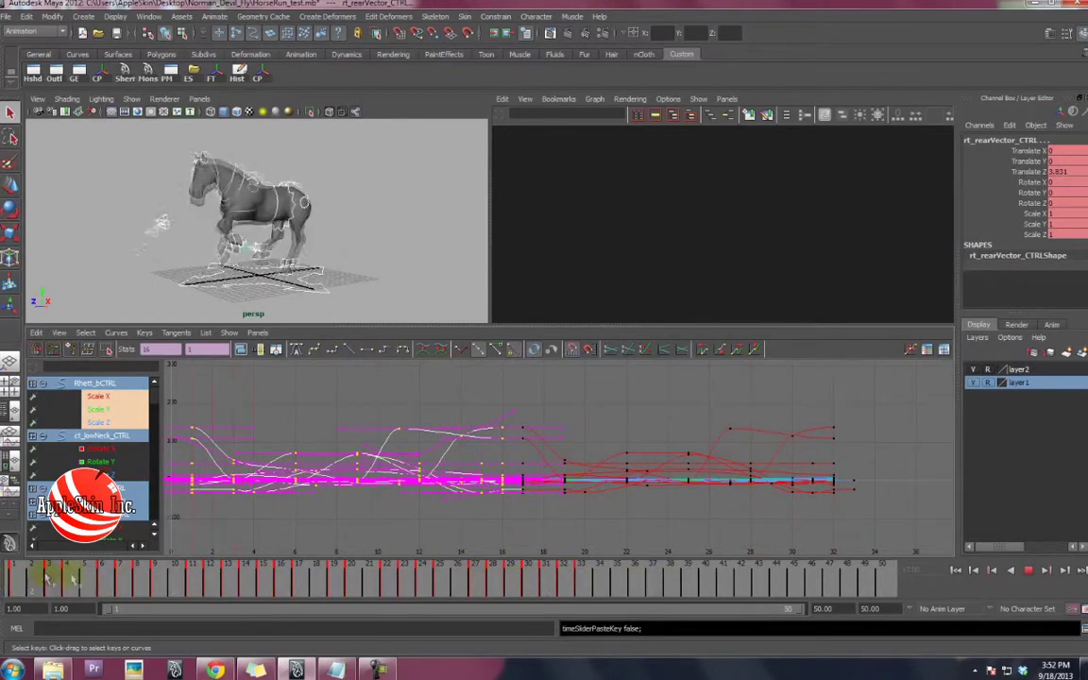
pyautogui.hotkey('alt', 'v')
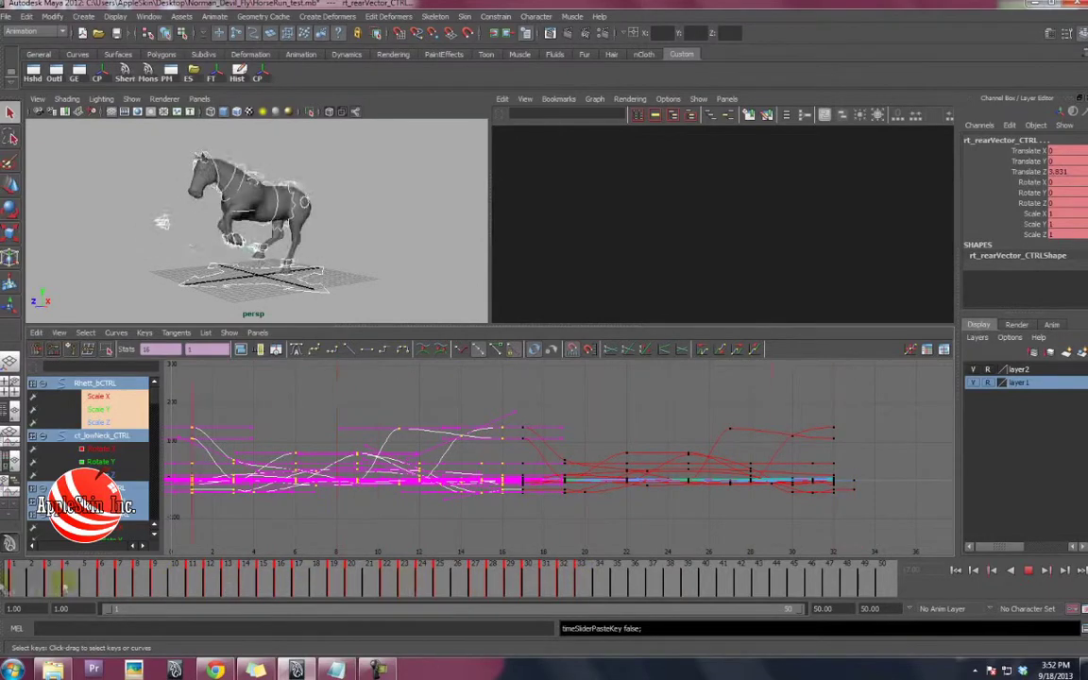
pyautogui.click(510, 584)
pyautogui.keyDown('alt'); pyautogui.moveTo(283, 226); pyautogui.dragTo(350, 280); pyautogui.keyUp('alt')
pyautogui.click(350, 279)
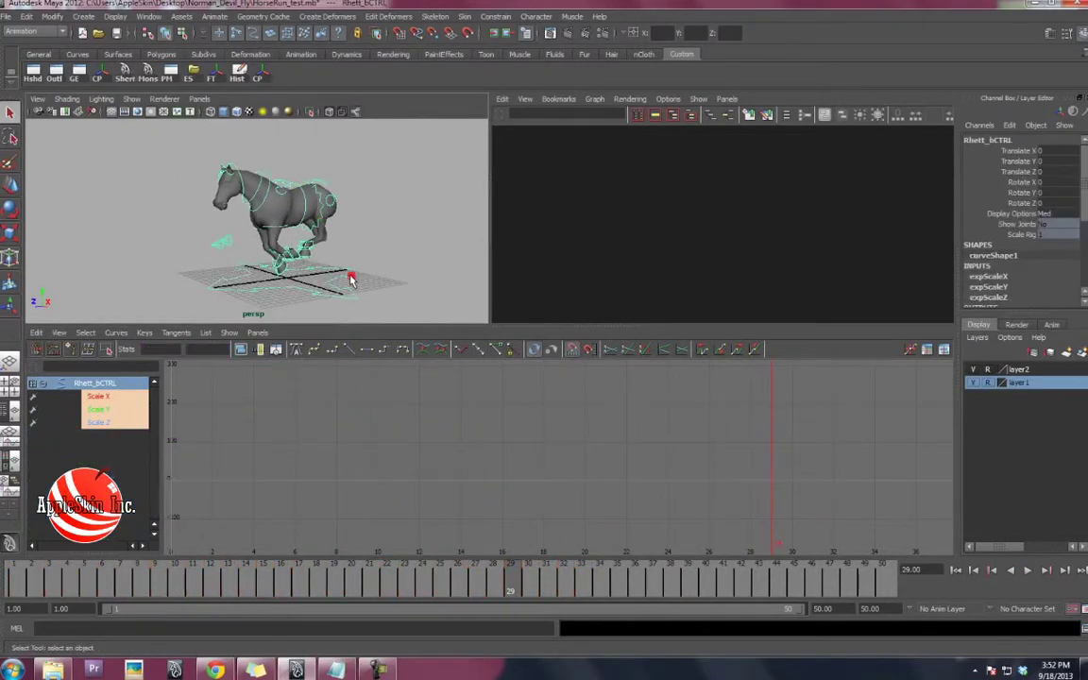
pyautogui.press('space')
pyautogui.hotkey('alt', 'v')
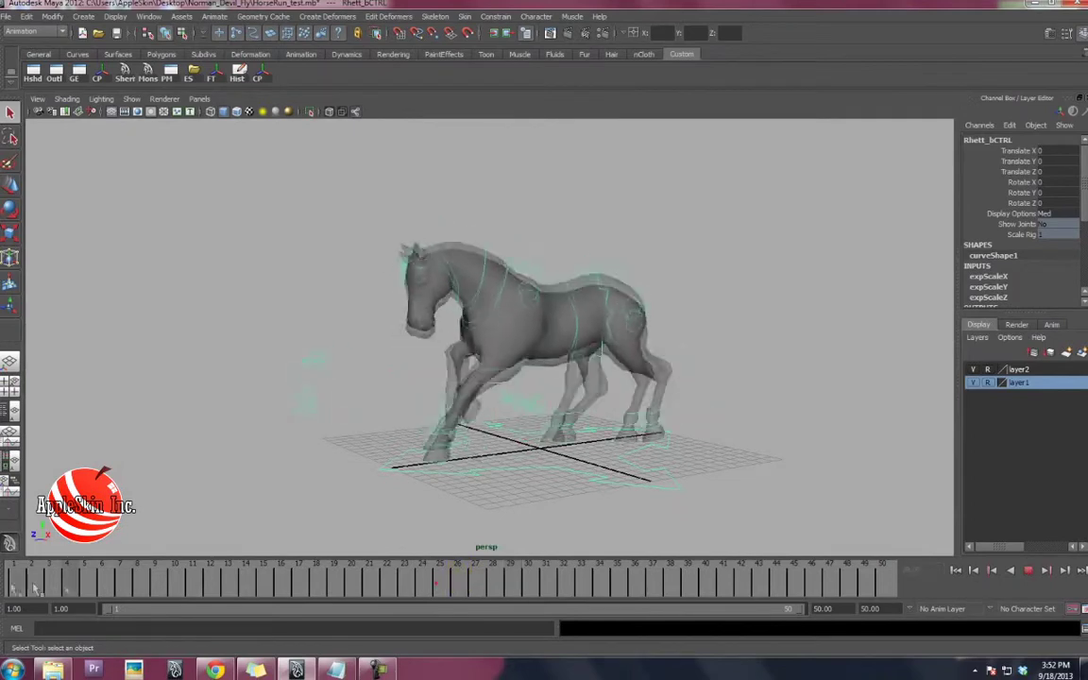
pyautogui.keyDown('alt'); pyautogui.moveTo(544, 413); pyautogui.dragTo(484, 395); pyautogui.keyUp('alt')
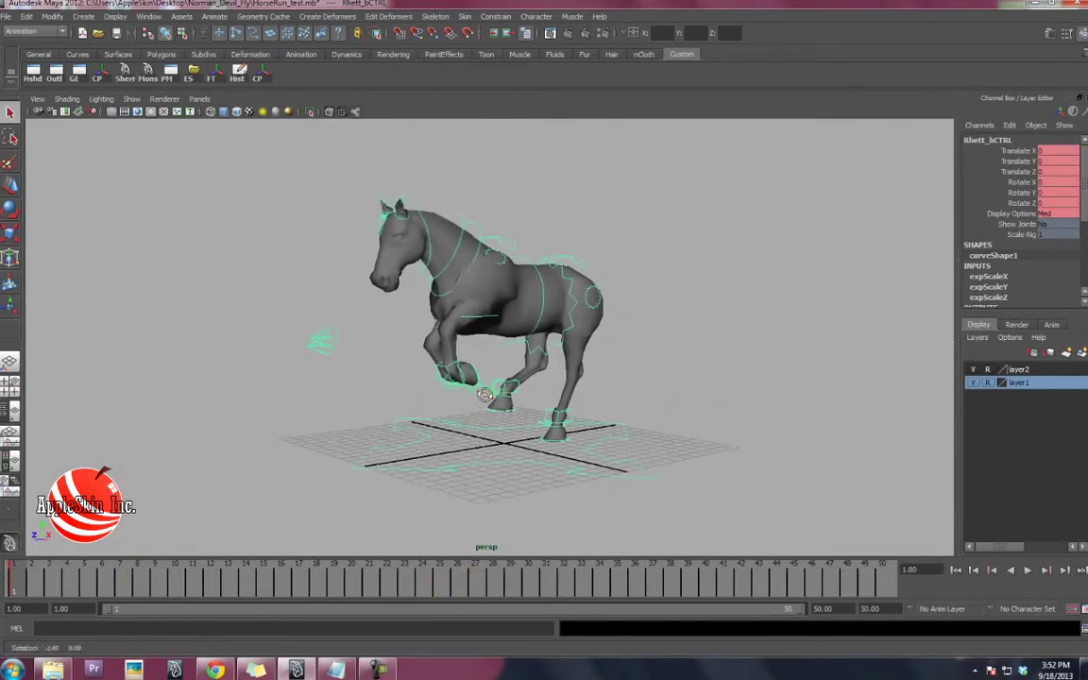
pyautogui.click(593, 405)
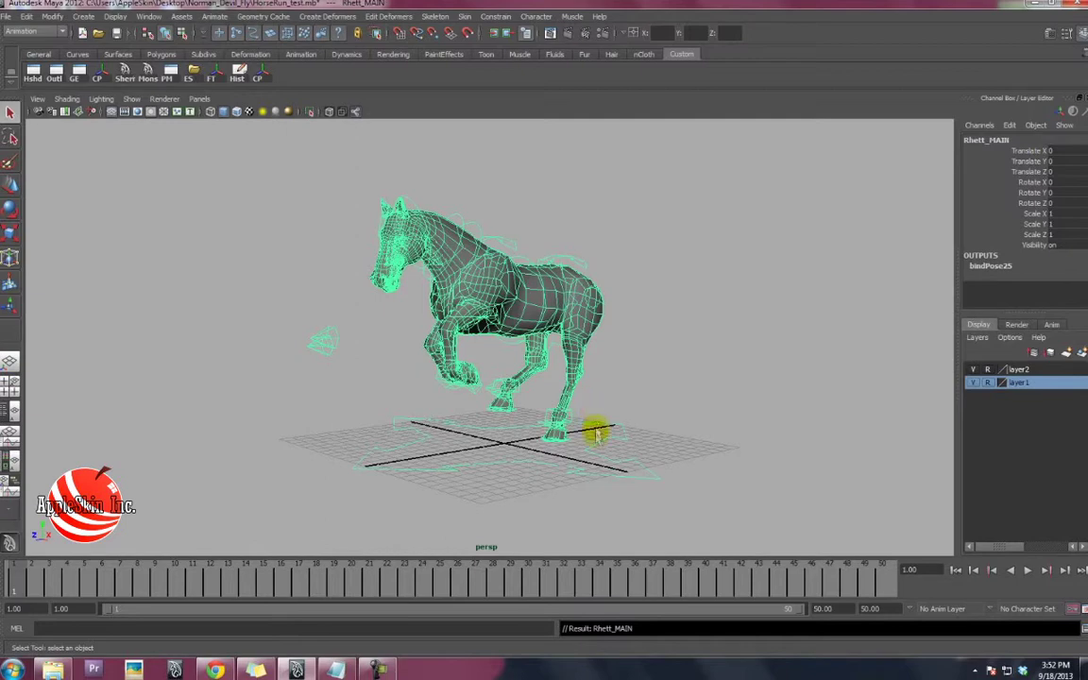
pyautogui.click(7, 16)
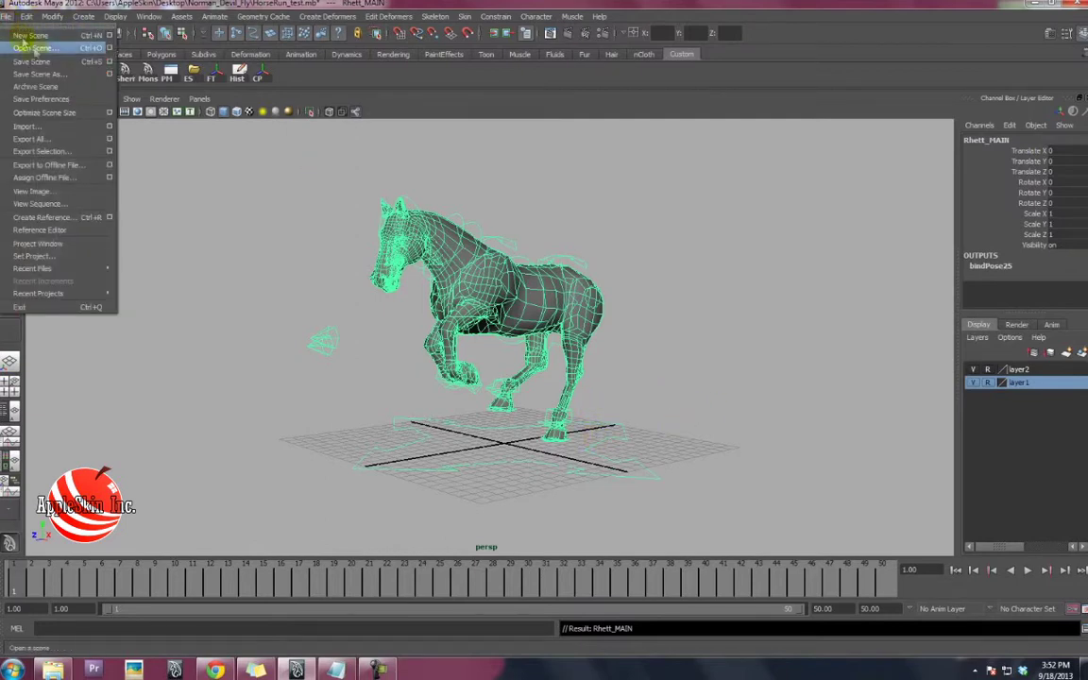
pyautogui.click(108, 153)
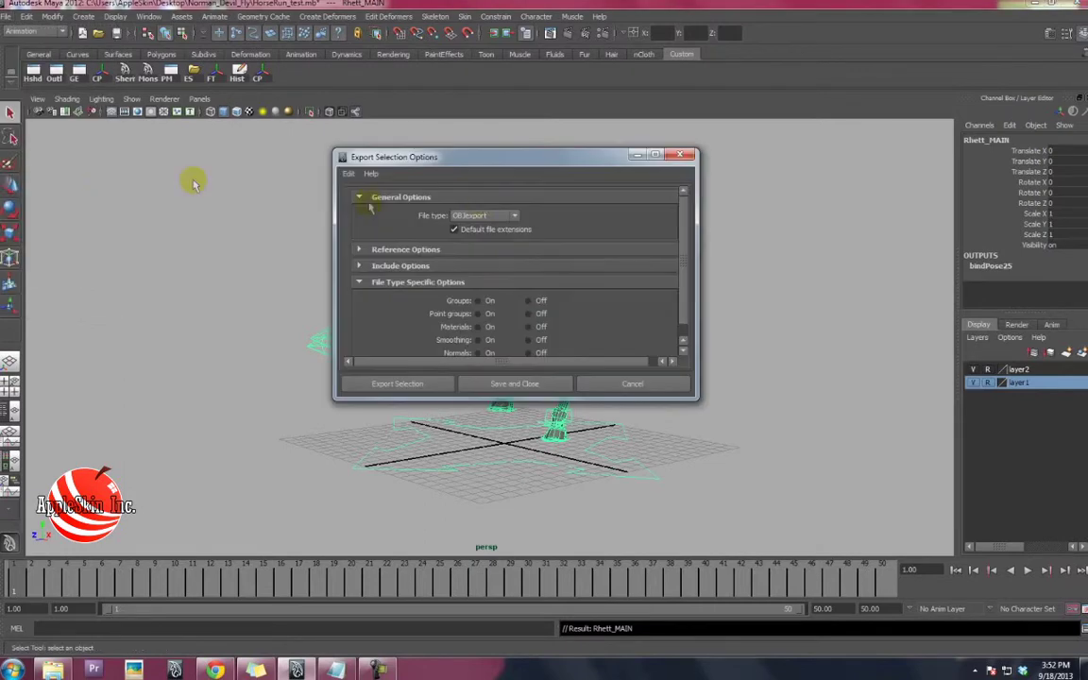
pyautogui.moveTo(503, 161); pyautogui.dragTo(511, 172)
pyautogui.click(510, 227)
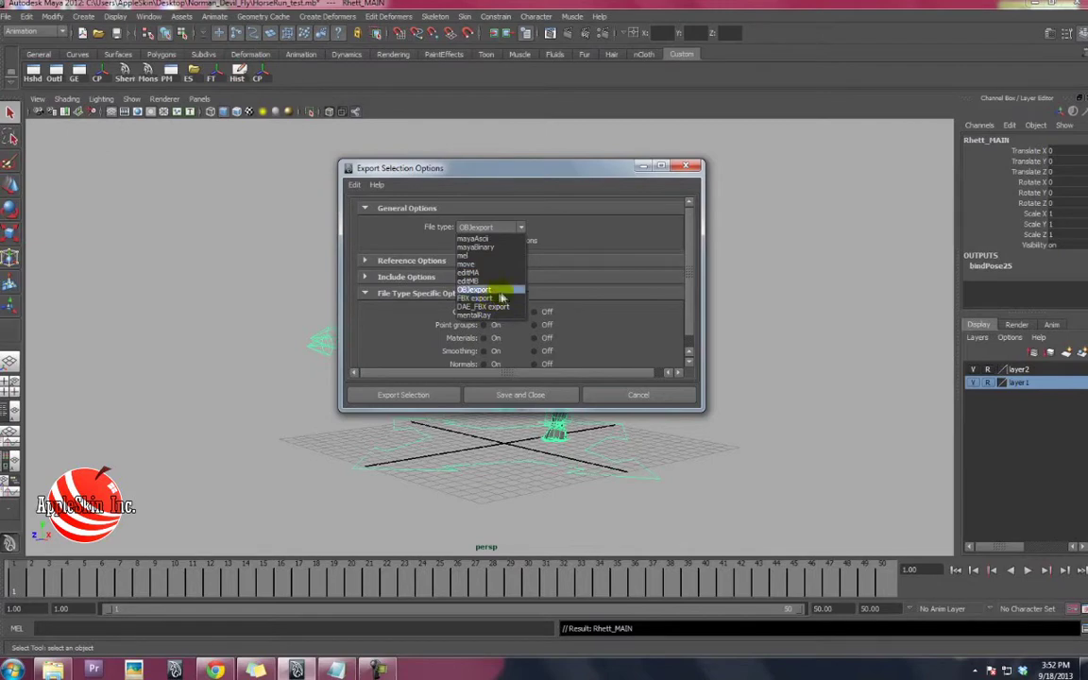
pyautogui.click(687, 168)
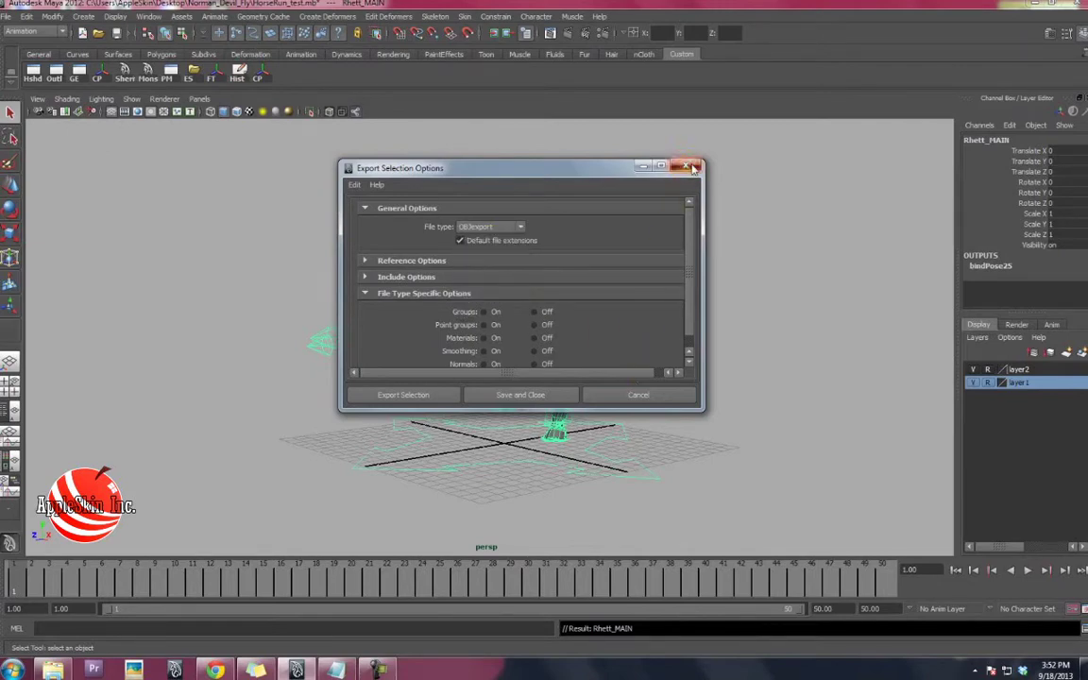
pyautogui.click(692, 167)
pyautogui.click(156, 19)
pyautogui.moveTo(182, 85)
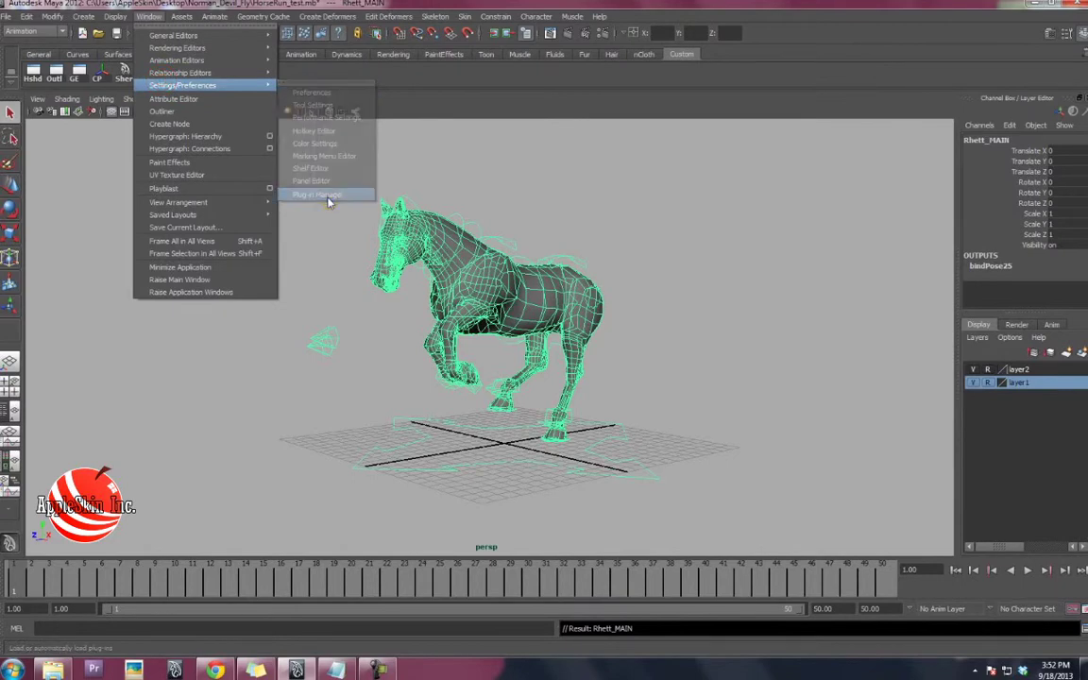
pyautogui.click(321, 195)
pyautogui.moveTo(181, 121); pyautogui.dragTo(489, 153)
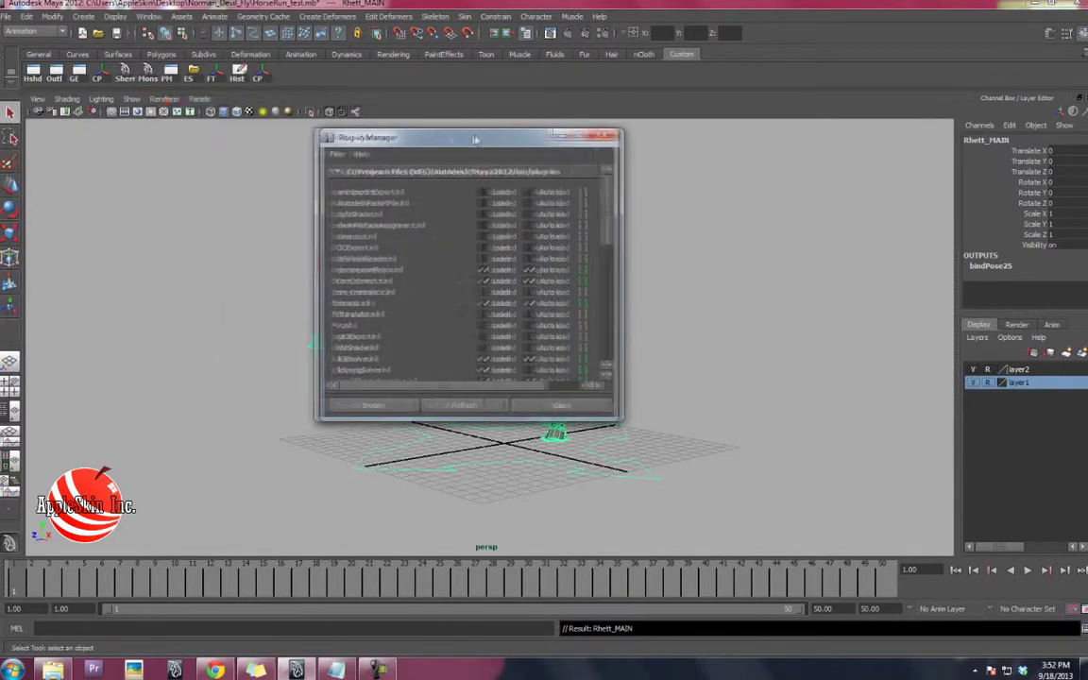
pyautogui.scroll(-2, 445, 311)
pyautogui.scroll(-3, 446, 324)
pyautogui.scroll(-2, 446, 323)
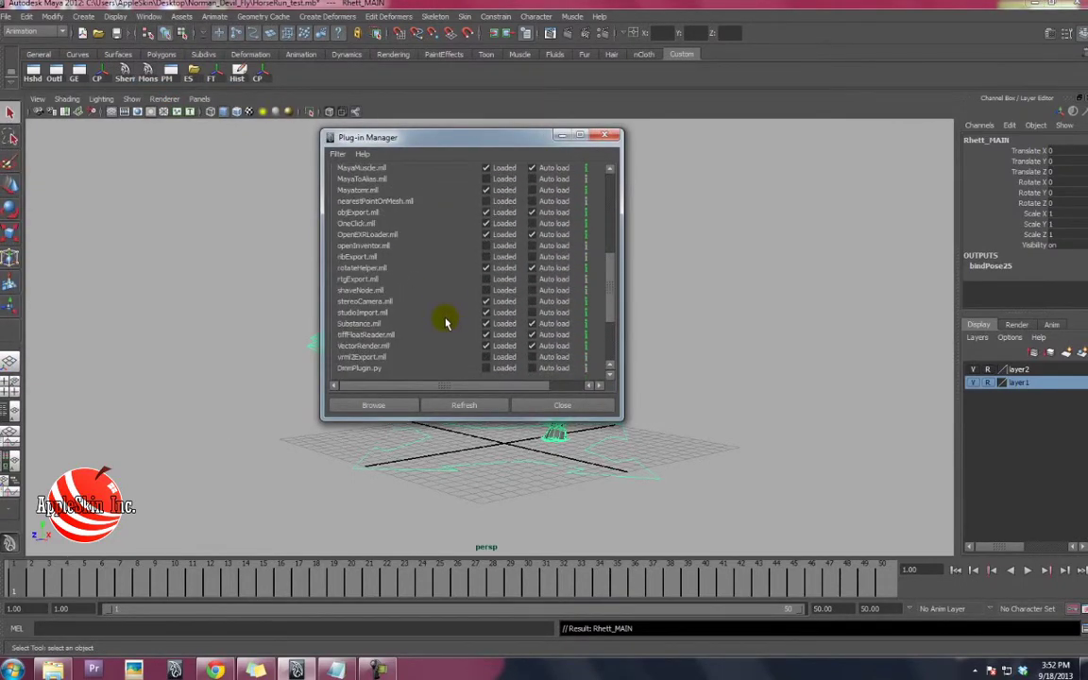
pyautogui.scroll(8, 400, 335)
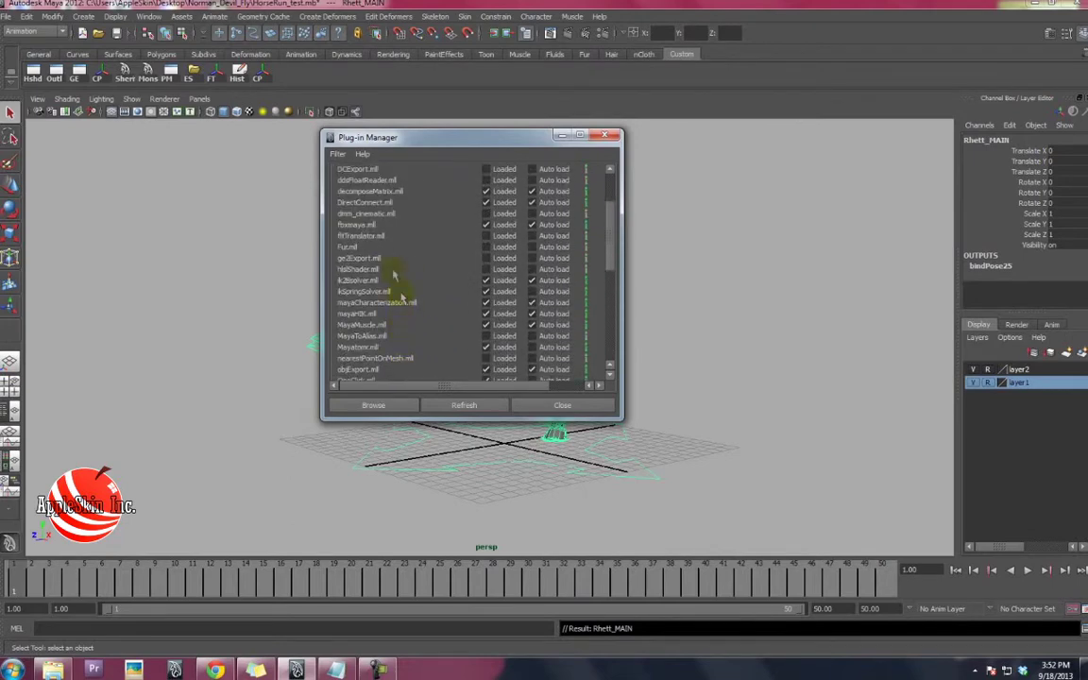
pyautogui.scroll(5, 405, 286)
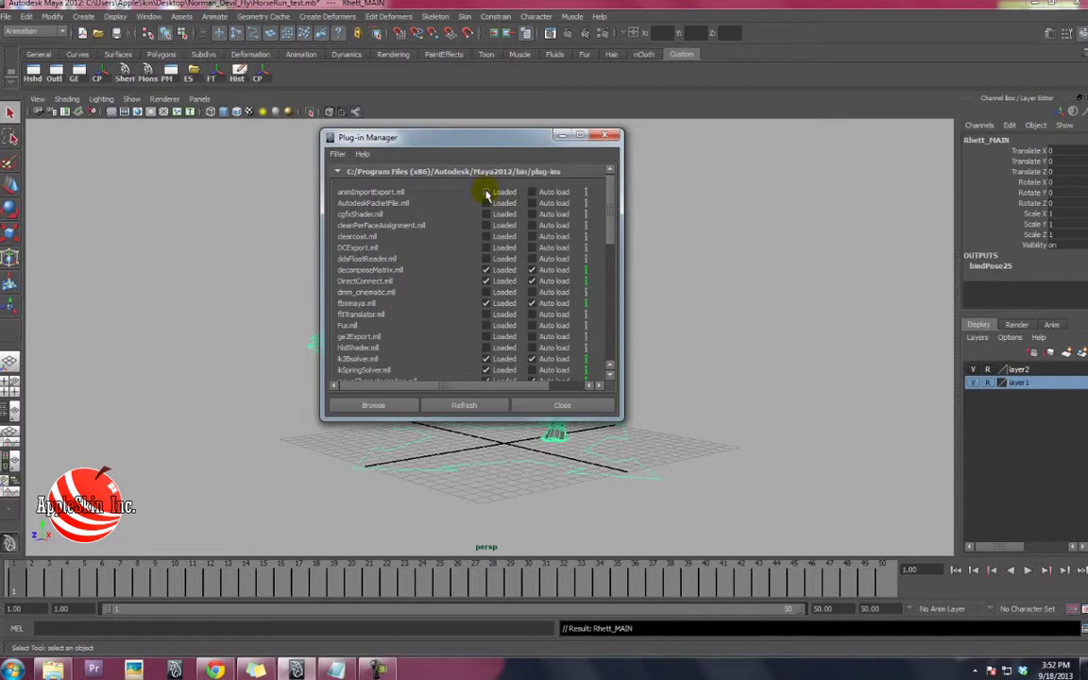
pyautogui.click(562, 407)
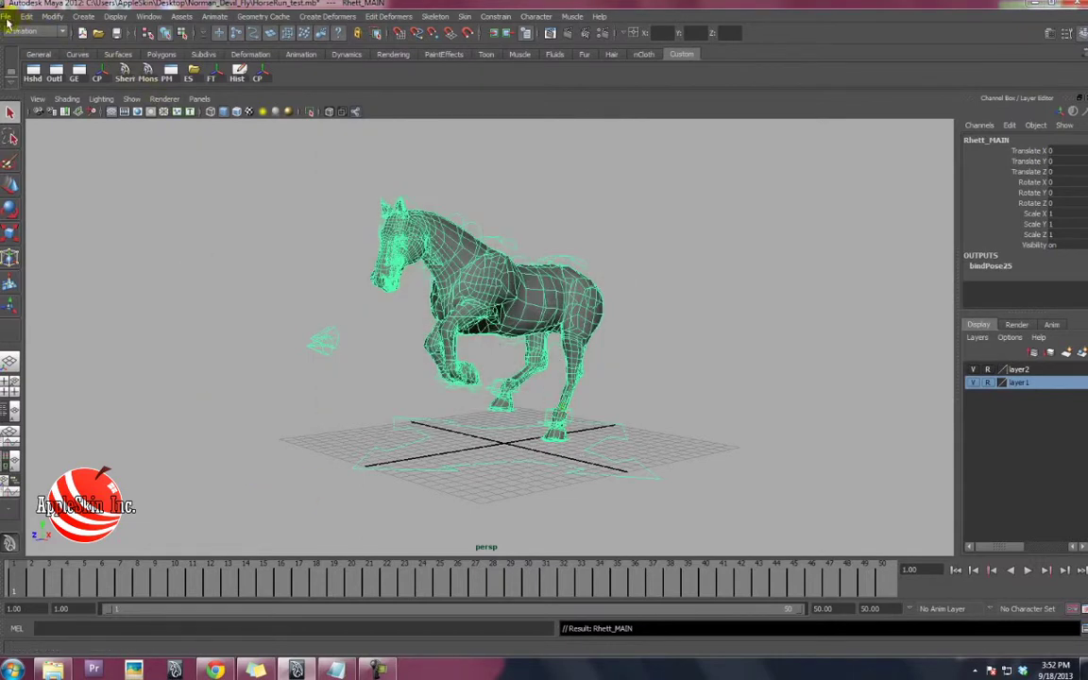
# Open the Export Selection options, keeping the default export file format.
pyautogui.click(7, 18)
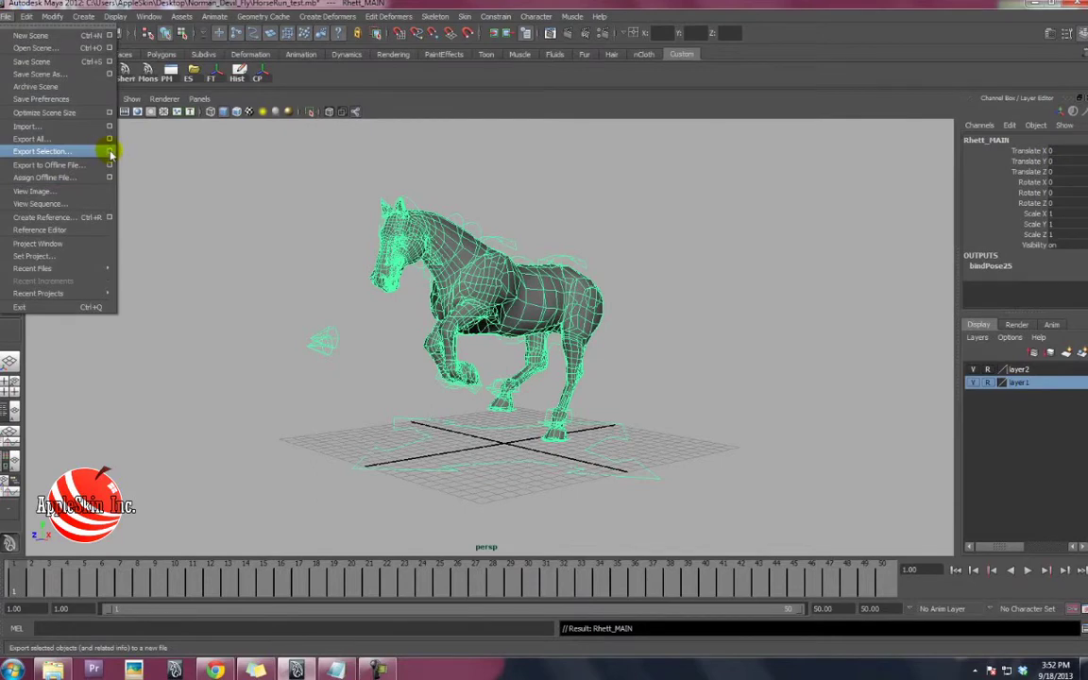
pyautogui.click(110, 151)
pyautogui.click(490, 227)
pyautogui.click(484, 312)
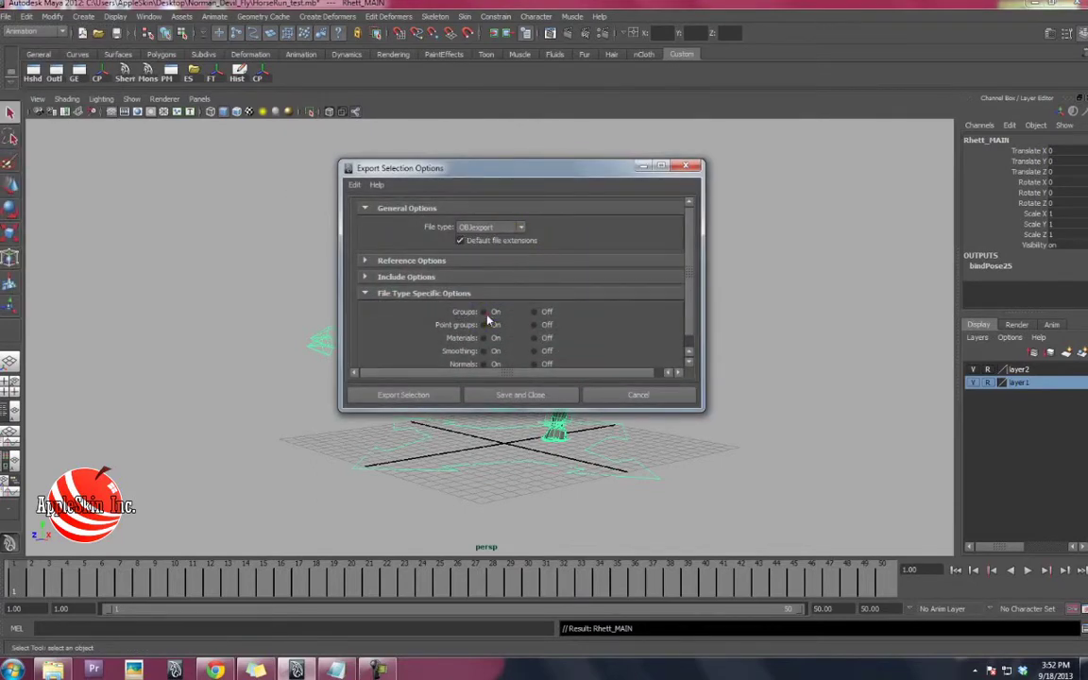
pyautogui.scroll(-3, 510, 246)
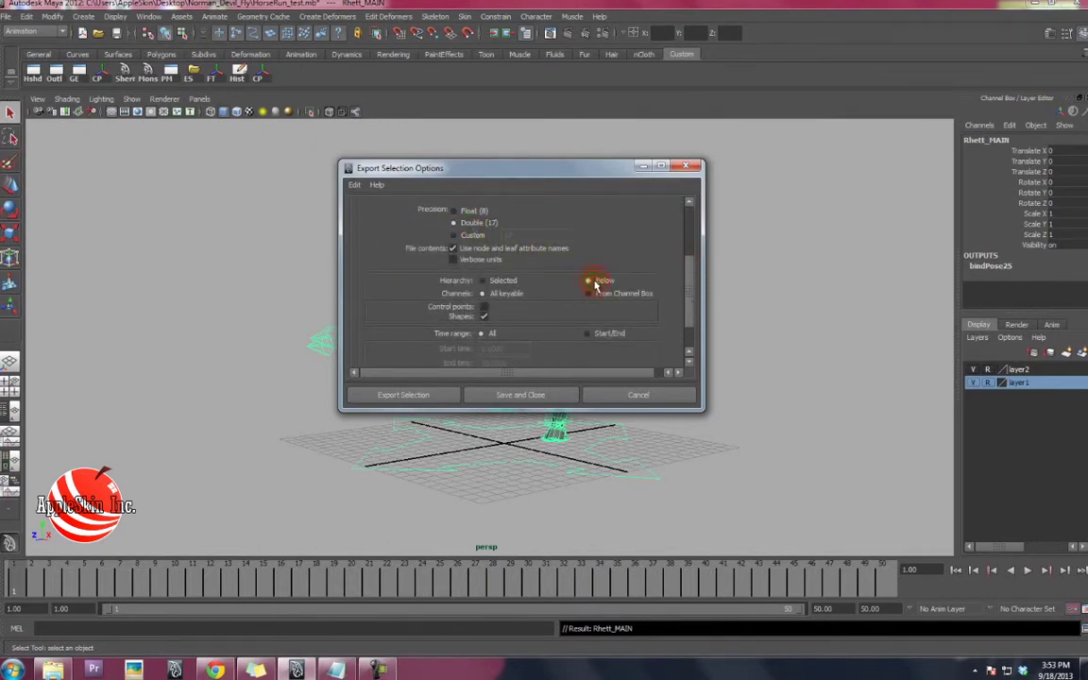
pyautogui.scroll(-2, 693, 321)
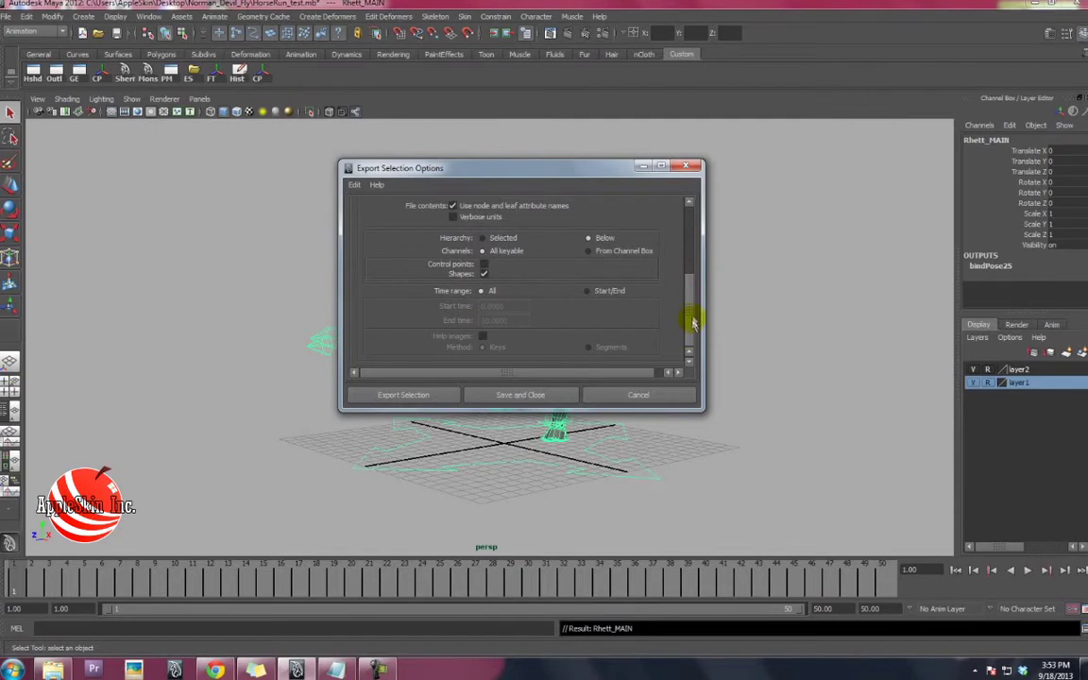
pyautogui.scroll(2, 692, 324)
pyautogui.click(403, 395)
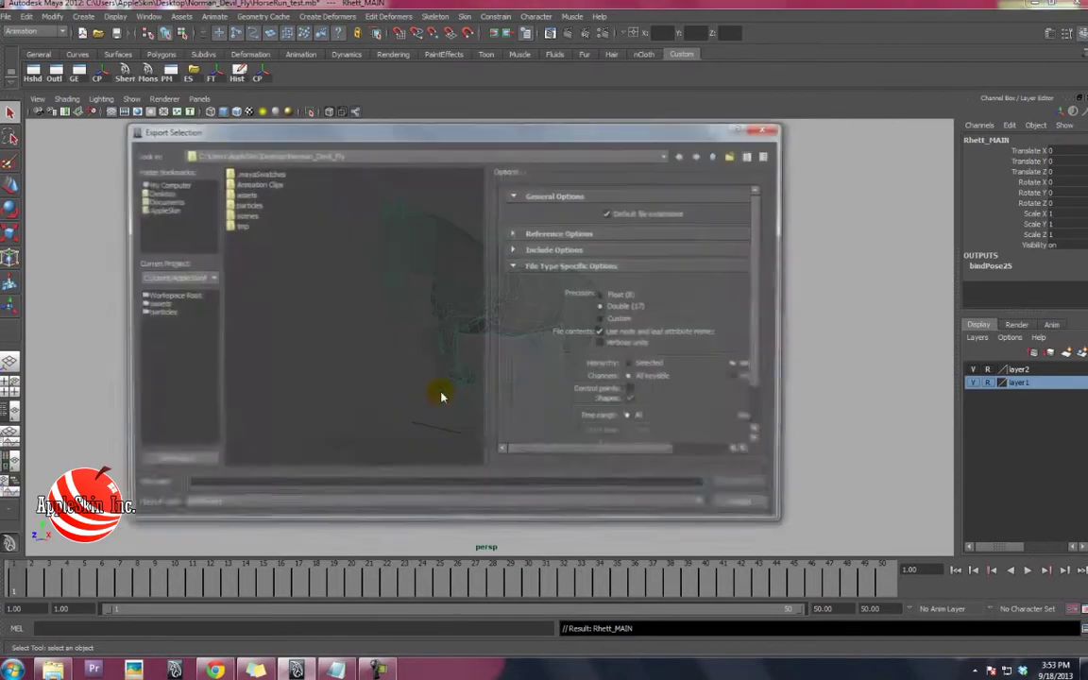
# Create a new folder named 'Anim Files' in the export location and open it.
pyautogui.rightClick(258, 268)
pyautogui.click(281, 287)
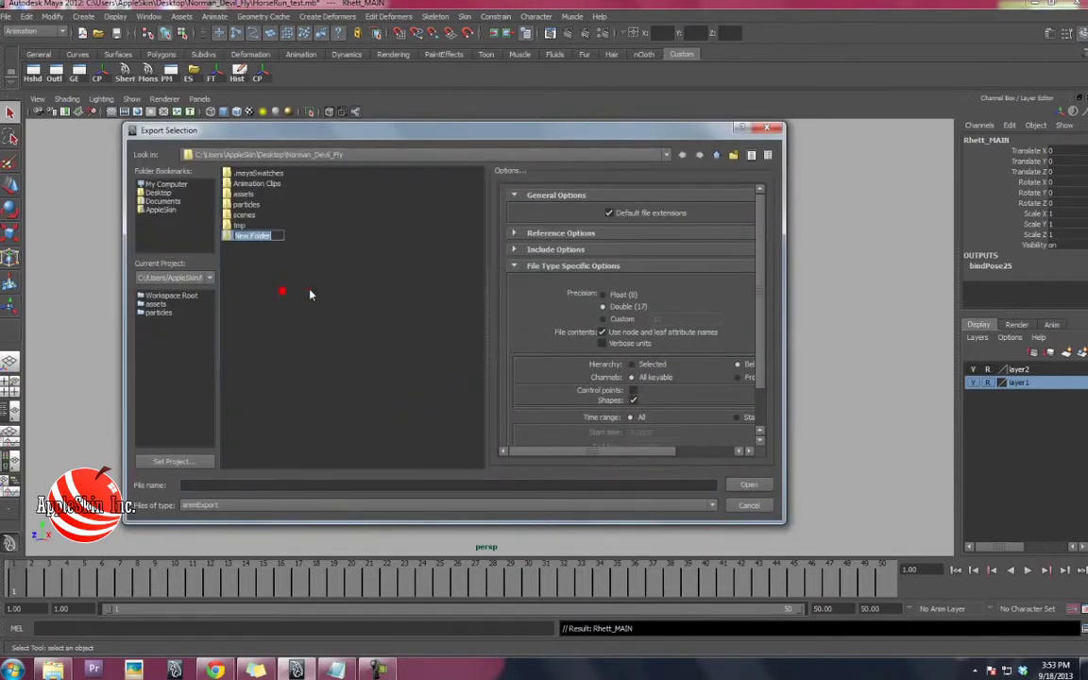
pyautogui.write('Anim Files')
pyautogui.press('Return')
pyautogui.press('Return')
pyautogui.click(294, 484)
# Name the file HorseRun and export the selected horse animation as animExport.
pyautogui.moveTo(434, 132); pyautogui.dragTo(536, 94)
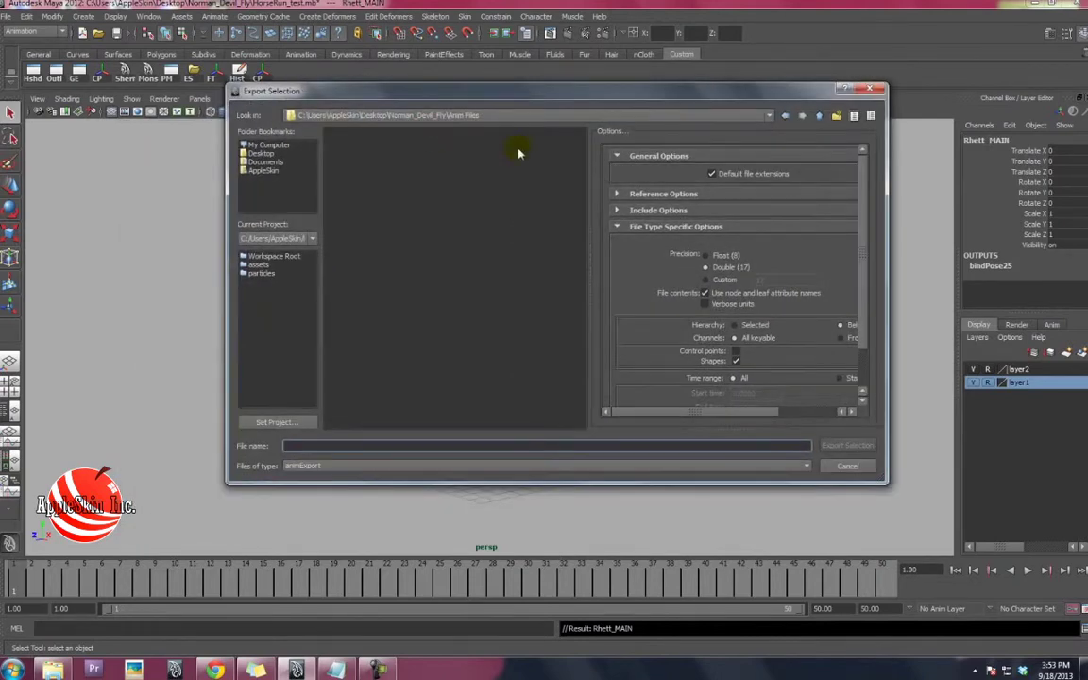
pyautogui.write('HorseRun')
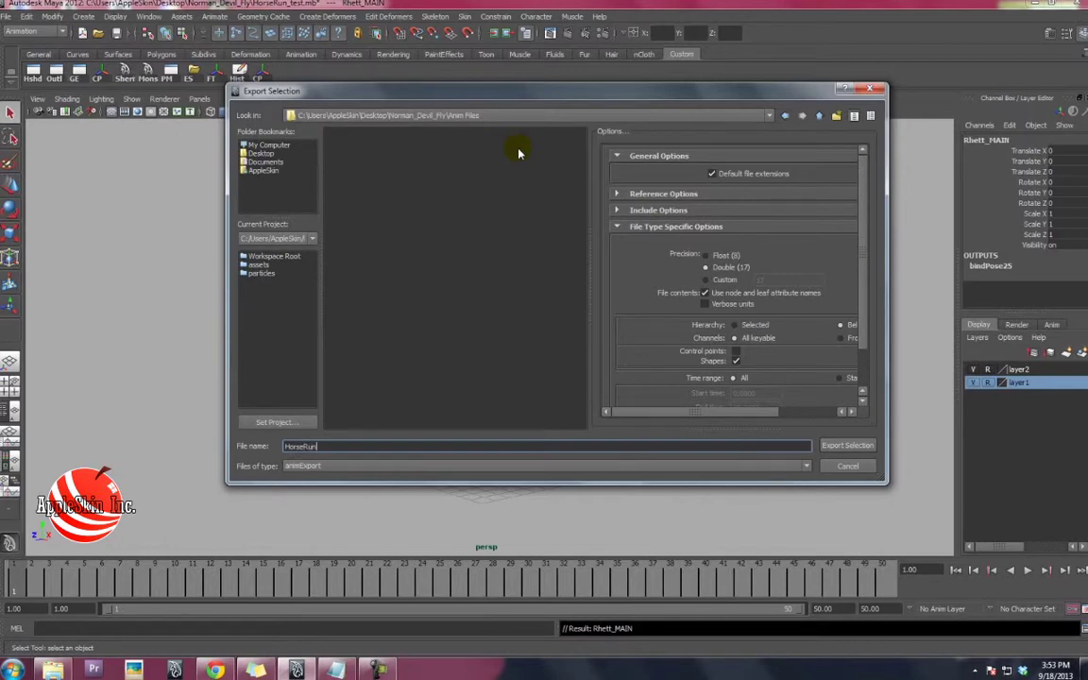
pyautogui.click(848, 445)
pyautogui.click(661, 307)
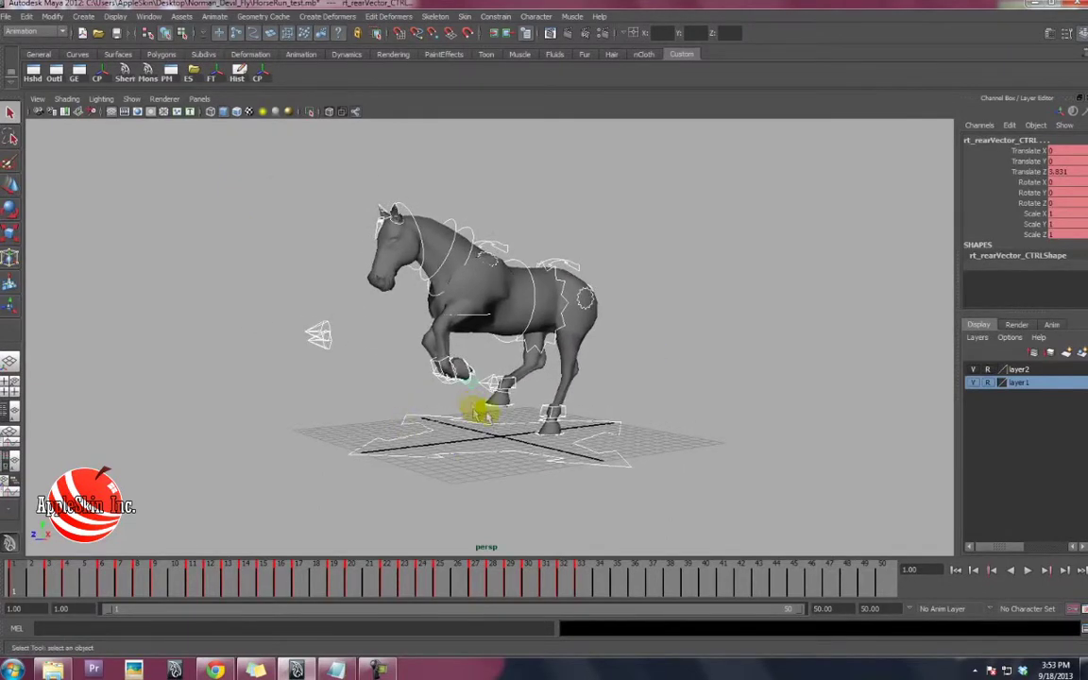
# Delete all of the horse's animation keys on the time slider, from frame 1 through 34.
pyautogui.click(240, 270)
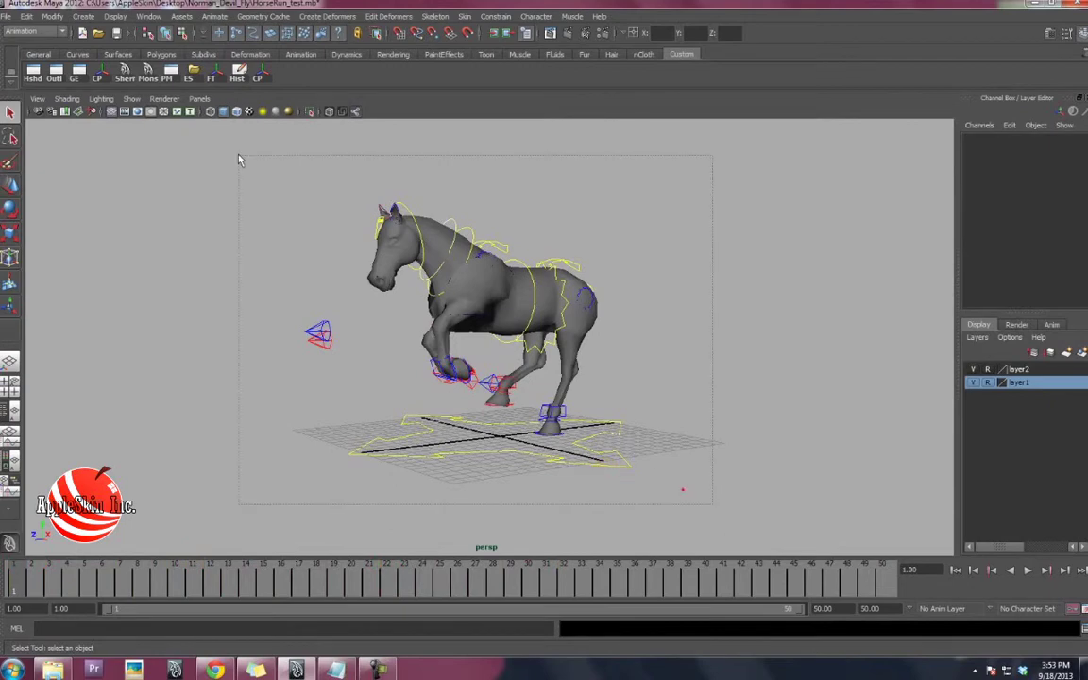
pyautogui.click(607, 588)
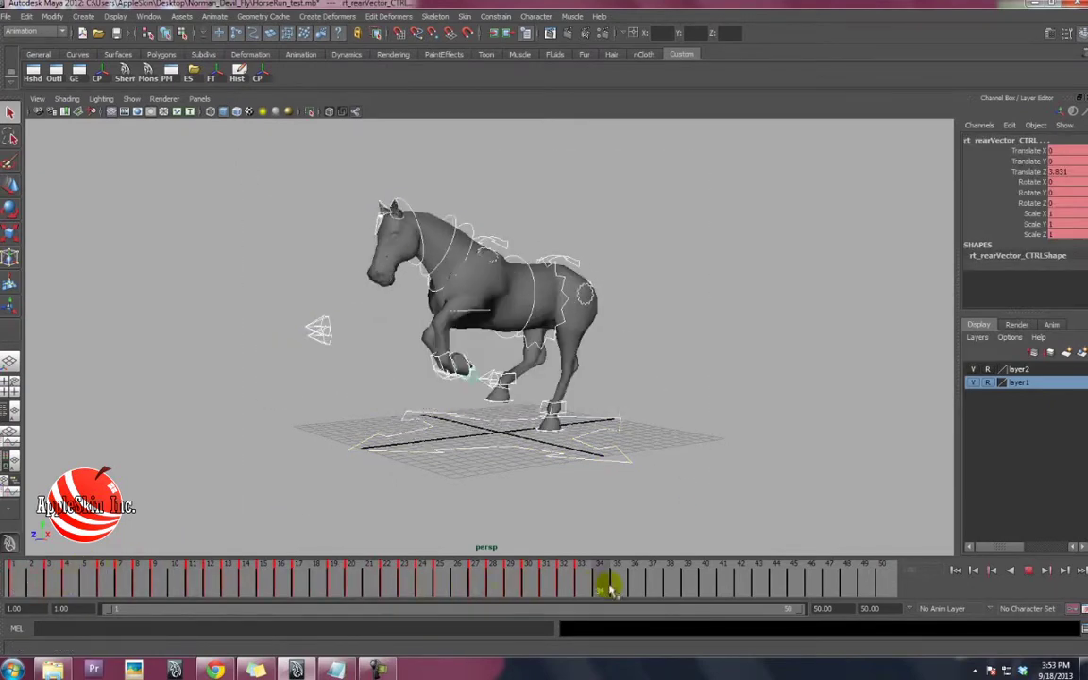
pyautogui.keyDown('shift'); pyautogui.moveTo(583, 588); pyautogui.dragTo(50, 588); pyautogui.keyUp('shift')
pyautogui.rightClick(51, 587)
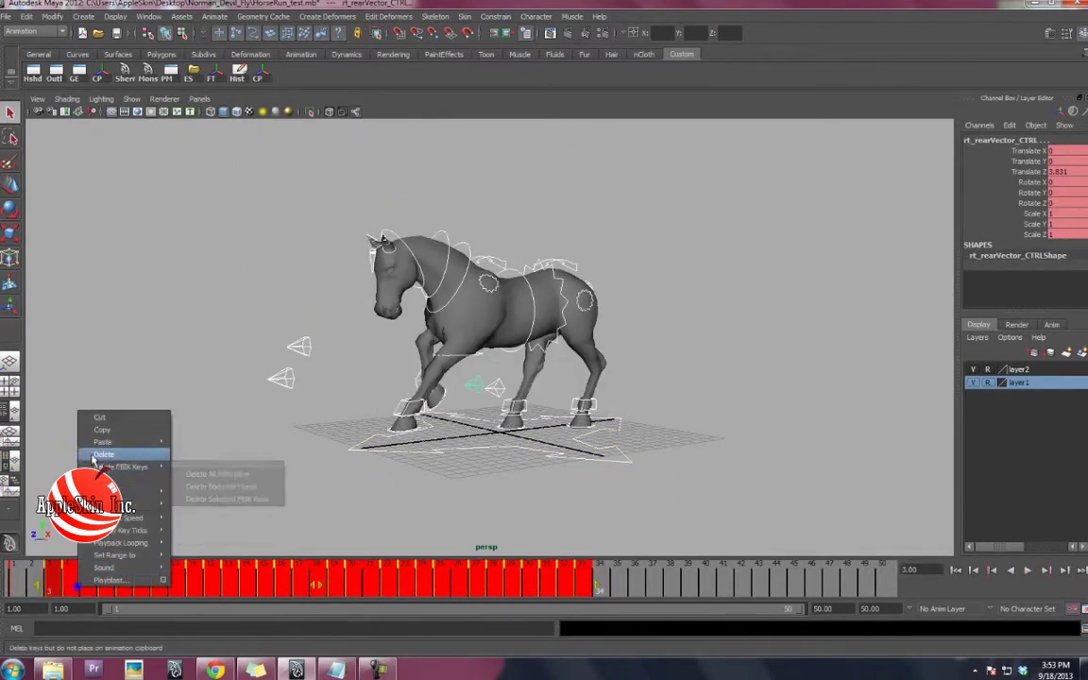
pyautogui.click(123, 465)
pyautogui.hotkey('alt', 'v')
pyautogui.click(14, 587)
pyautogui.keyDown('shift'); pyautogui.moveTo(13, 587); pyautogui.dragTo(113, 587); pyautogui.keyUp('shift')
pyautogui.rightClick(28, 586)
pyautogui.click(38, 444)
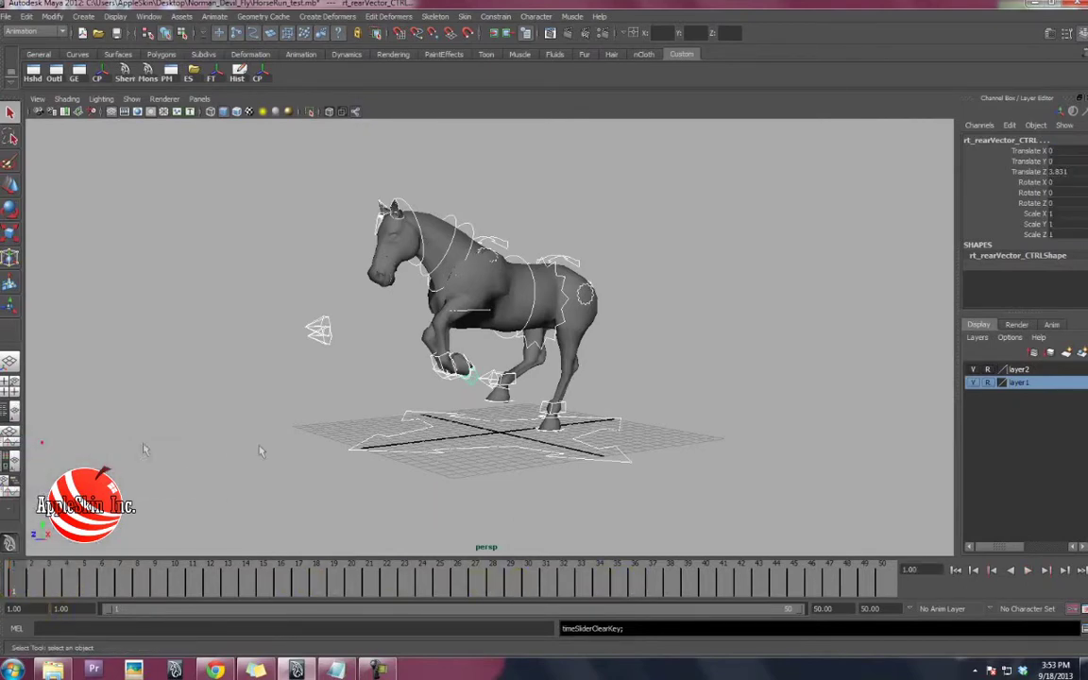
# Key the main ground control with S, then select the horse's Rhett_MAIN node.
pyautogui.click(529, 452)
pyautogui.moveTo(530, 452)
pyautogui.keyDown('alt'); pyautogui.mouseDown(button='middle')
pyautogui.moveTo(567, 461)
pyautogui.moveTo(537, 450)
pyautogui.mouseUp(button='middle'); pyautogui.keyUp('alt')
pyautogui.press('s')
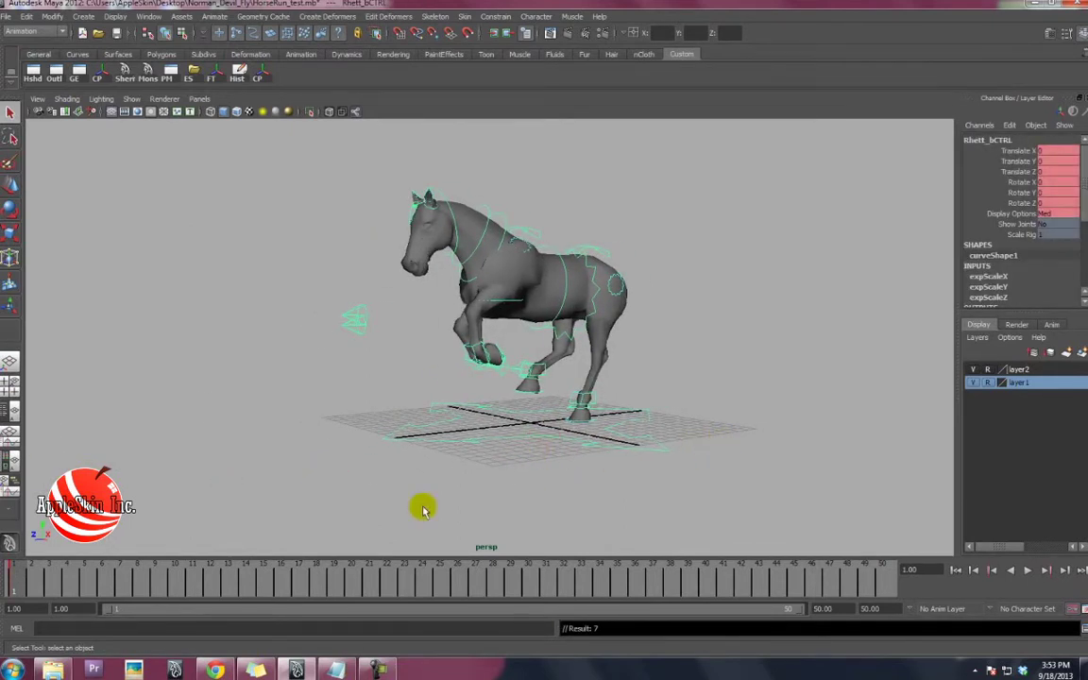
pyautogui.click(670, 366)
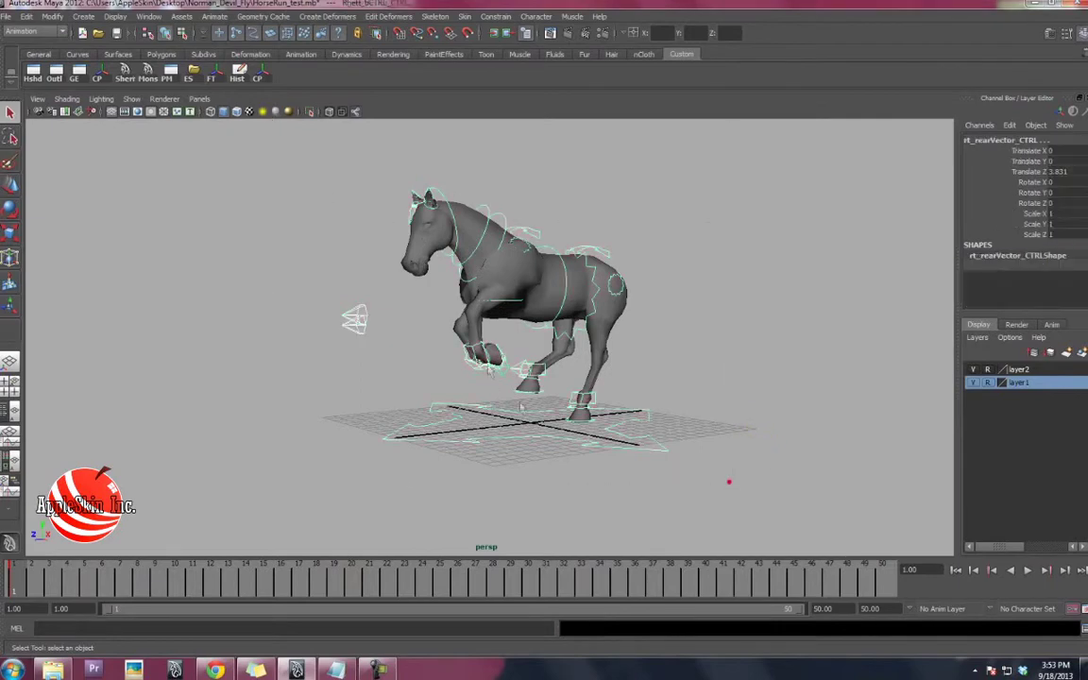
pyautogui.click(10, 433)
pyautogui.press('space')
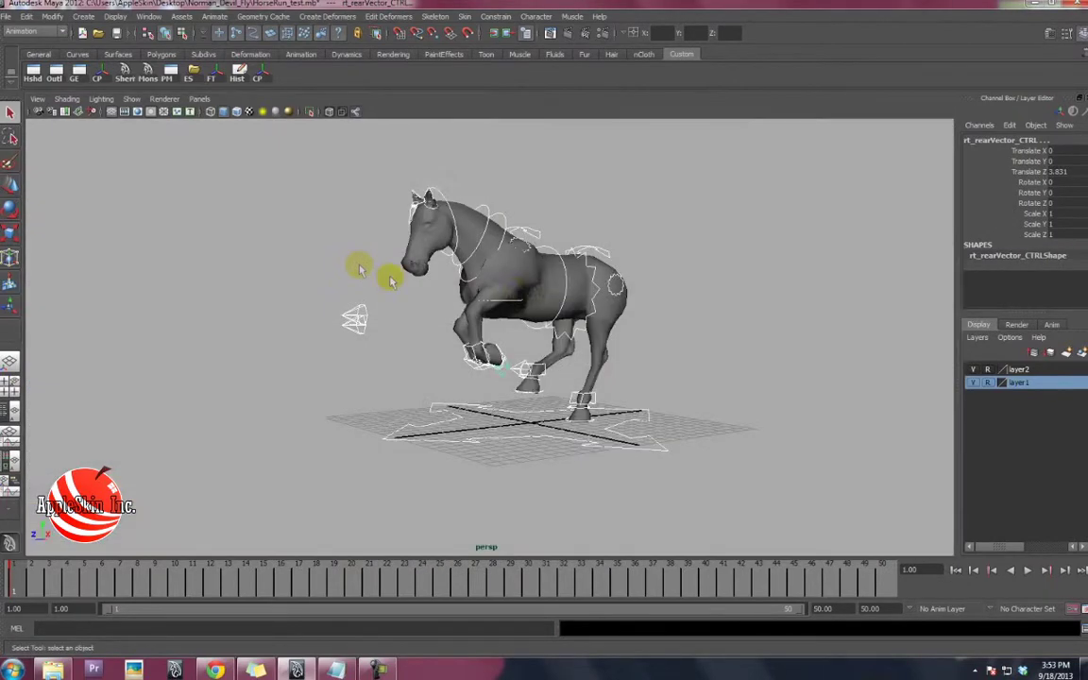
pyautogui.click(612, 454)
pyautogui.keyDown('alt'); pyautogui.moveTo(612, 454); pyautogui.dragTo(579, 416); pyautogui.keyUp('alt')
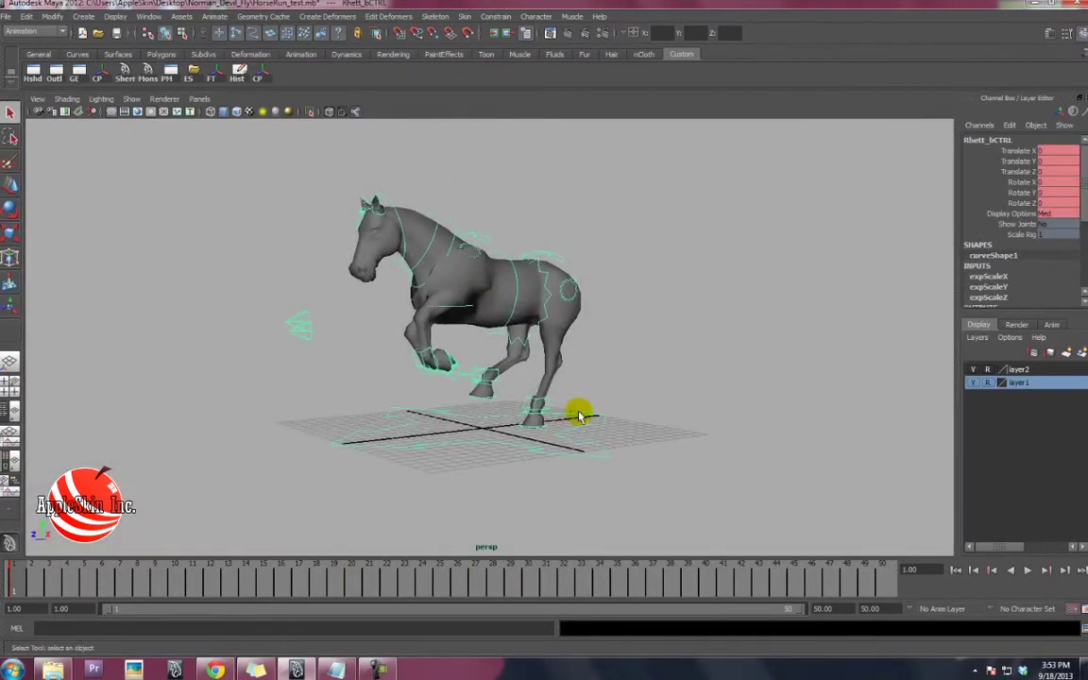
pyautogui.click(579, 416)
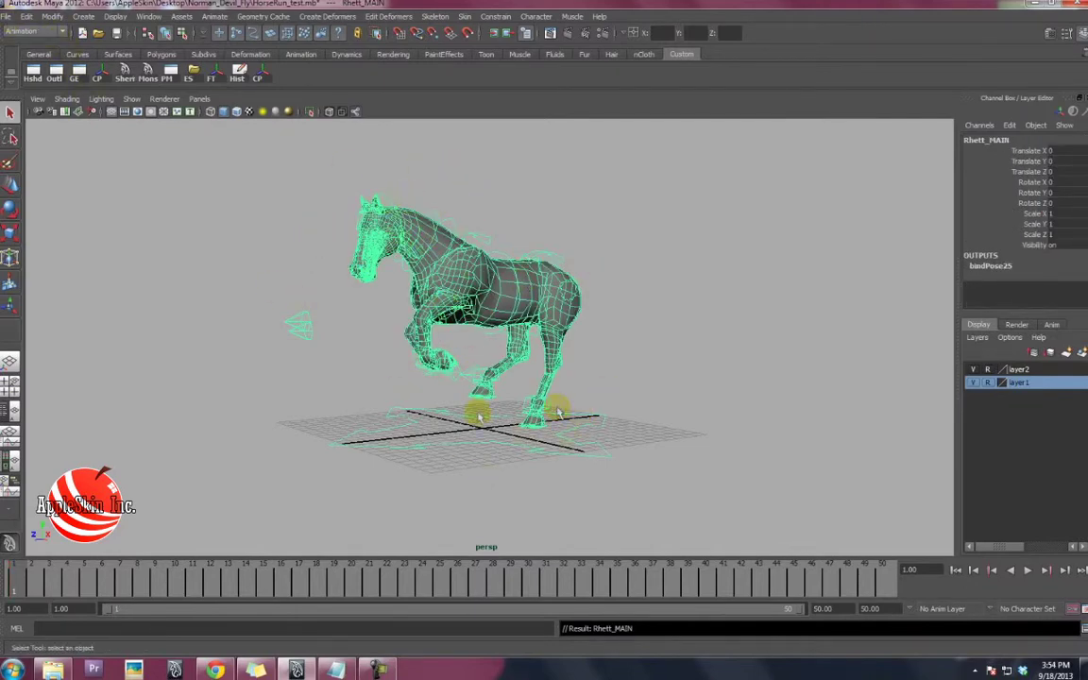
# Open the Import options and set the file type to animImport.
pyautogui.click(5, 17)
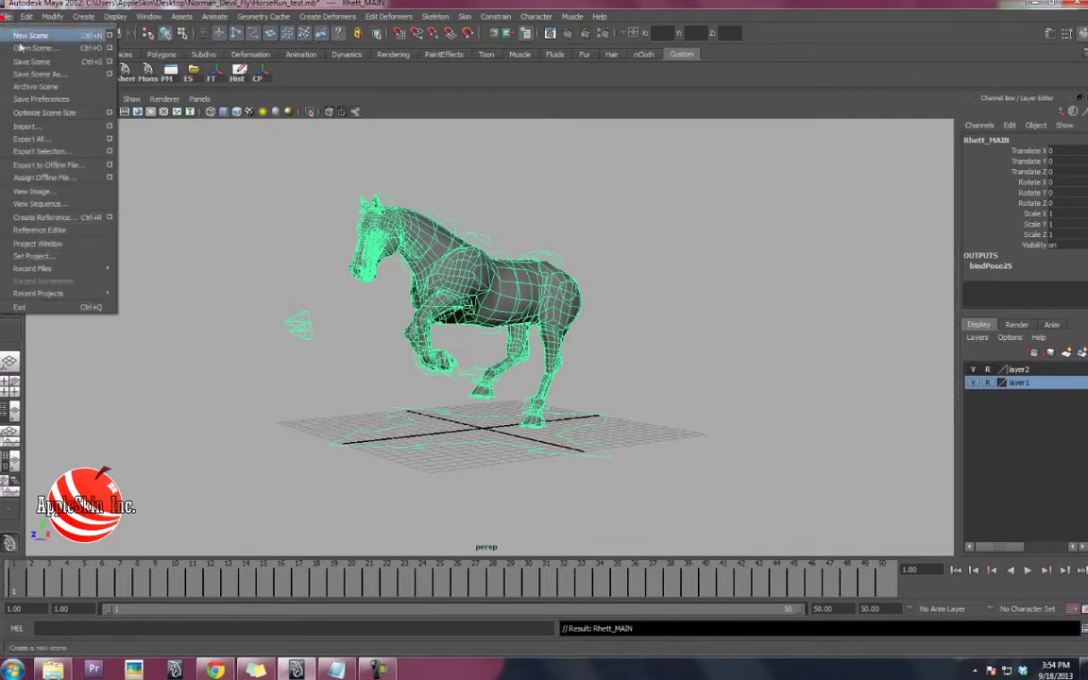
pyautogui.click(98, 126)
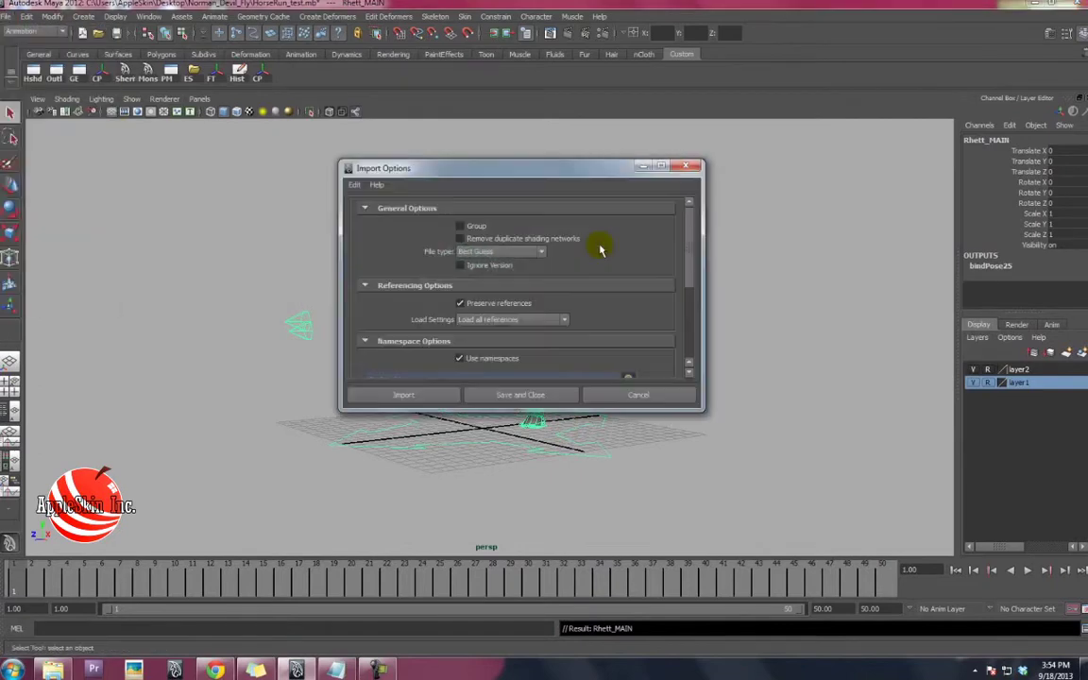
pyautogui.click(518, 254)
pyautogui.scroll(-3, 523, 295)
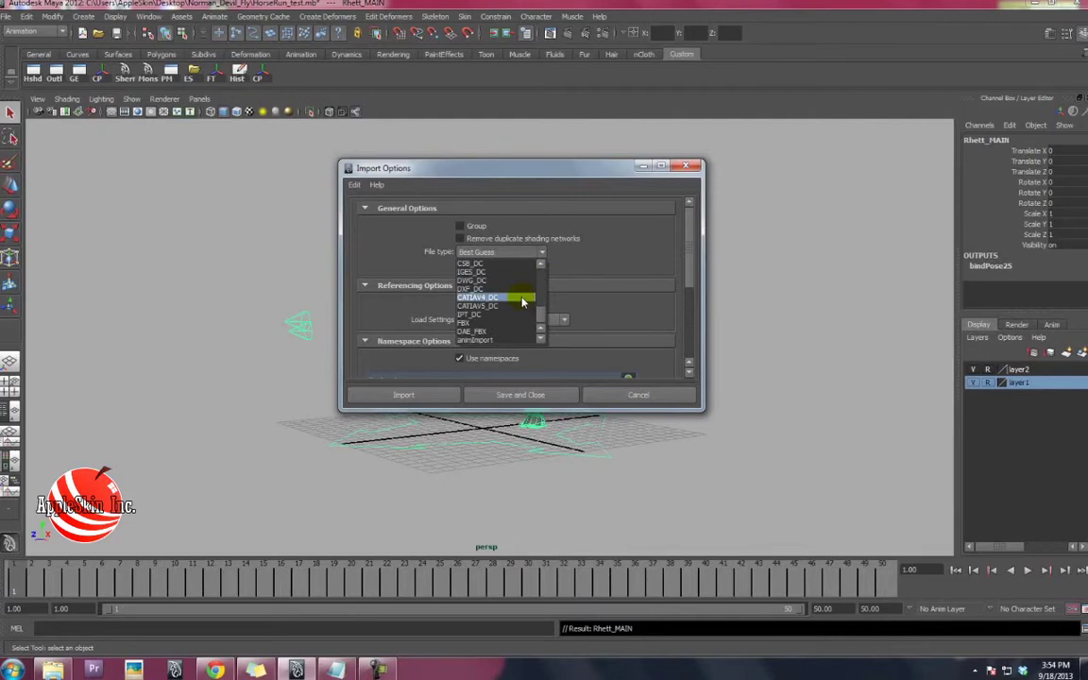
pyautogui.click(510, 323)
pyautogui.moveTo(699, 269)
pyautogui.mouseDown()
pyautogui.moveTo(692, 310)
pyautogui.moveTo(782, 305)
pyautogui.mouseUp()
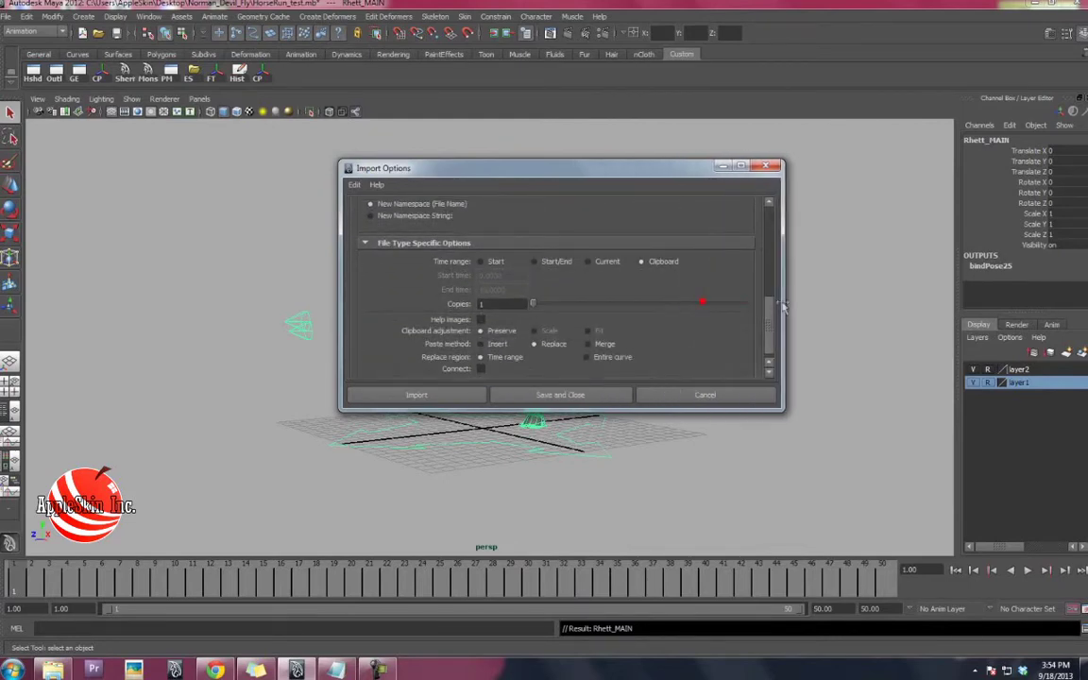
# Try the Time range options and settle on Clipboard for the imported keys.
pyautogui.click(483, 265)
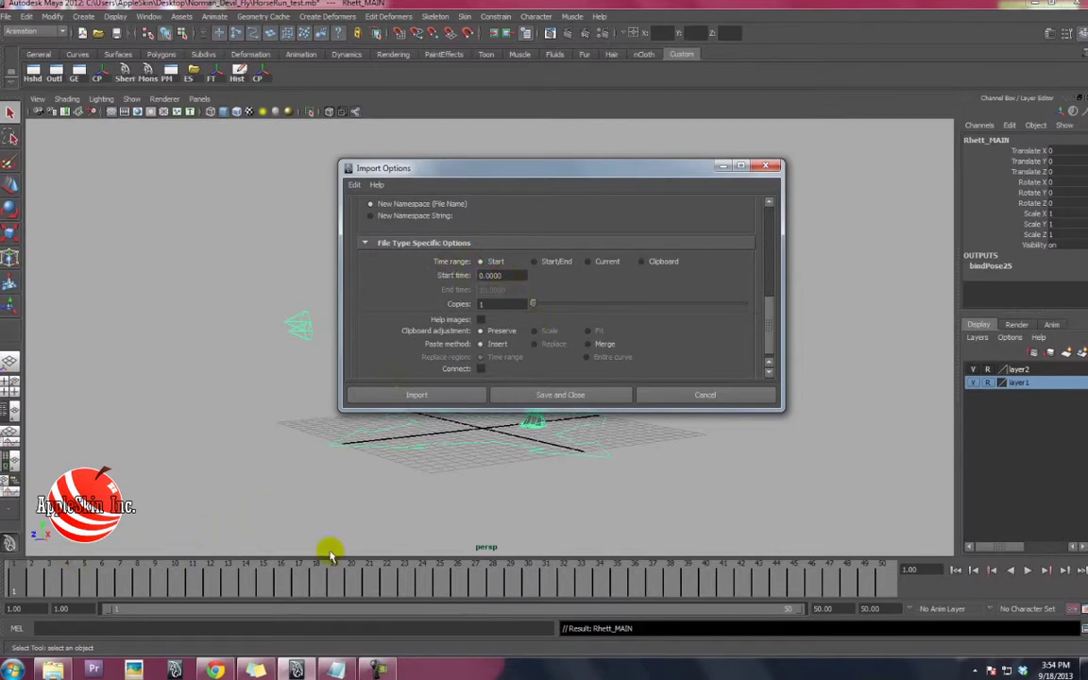
pyautogui.click(535, 261)
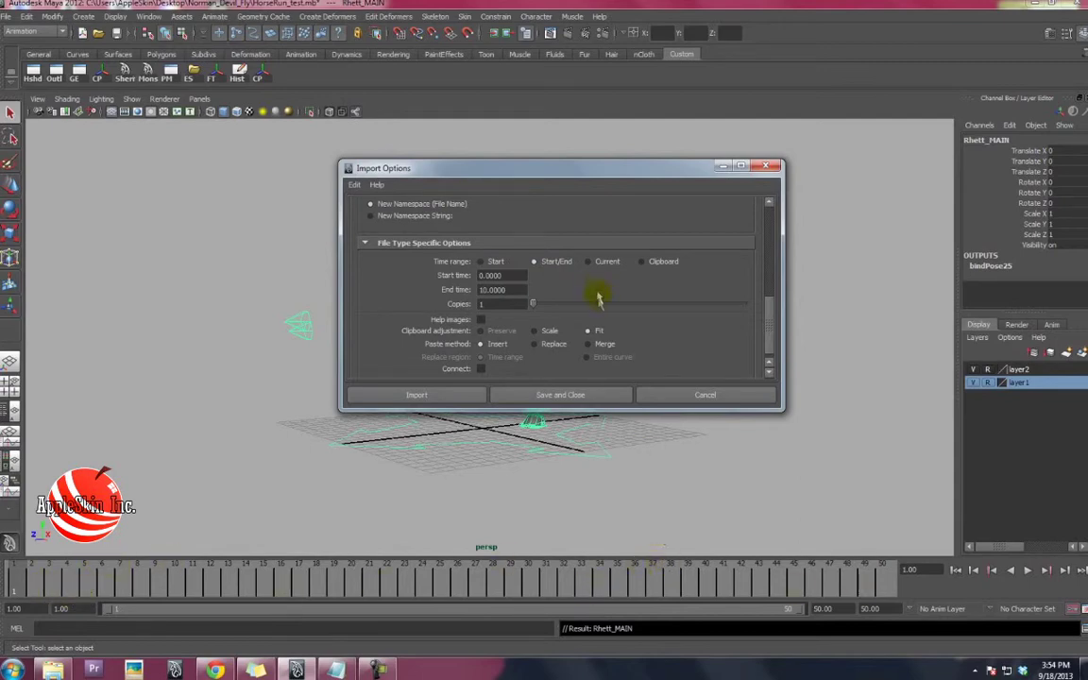
pyautogui.click(590, 262)
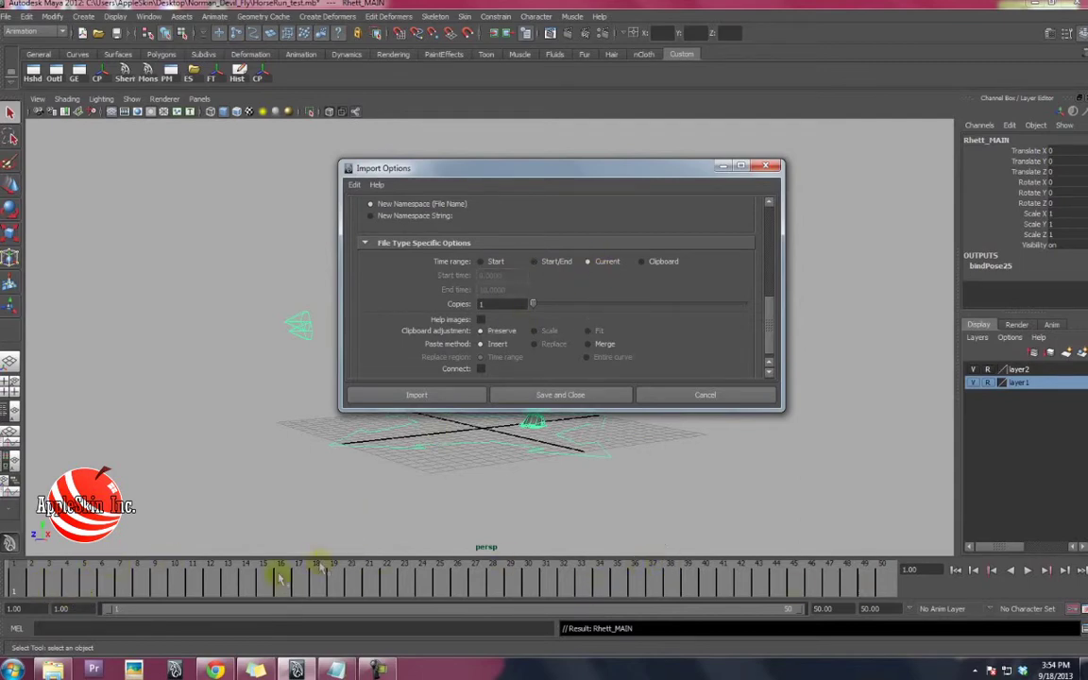
pyautogui.moveTo(280, 577); pyautogui.dragTo(227, 576)
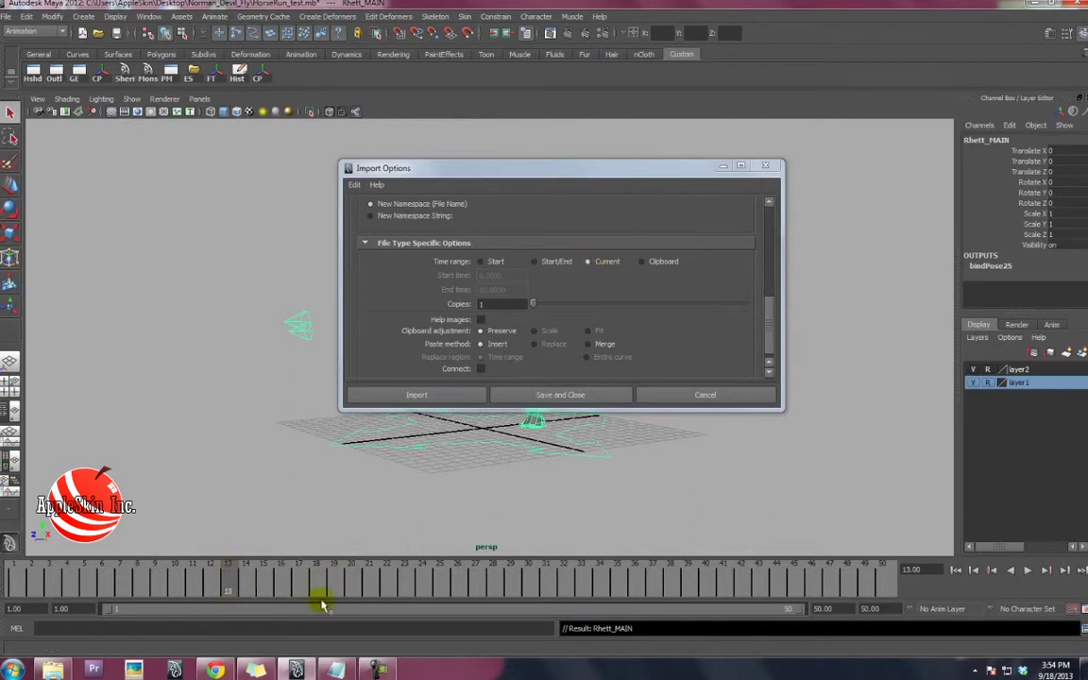
pyautogui.moveTo(147, 583); pyautogui.dragTo(14, 583)
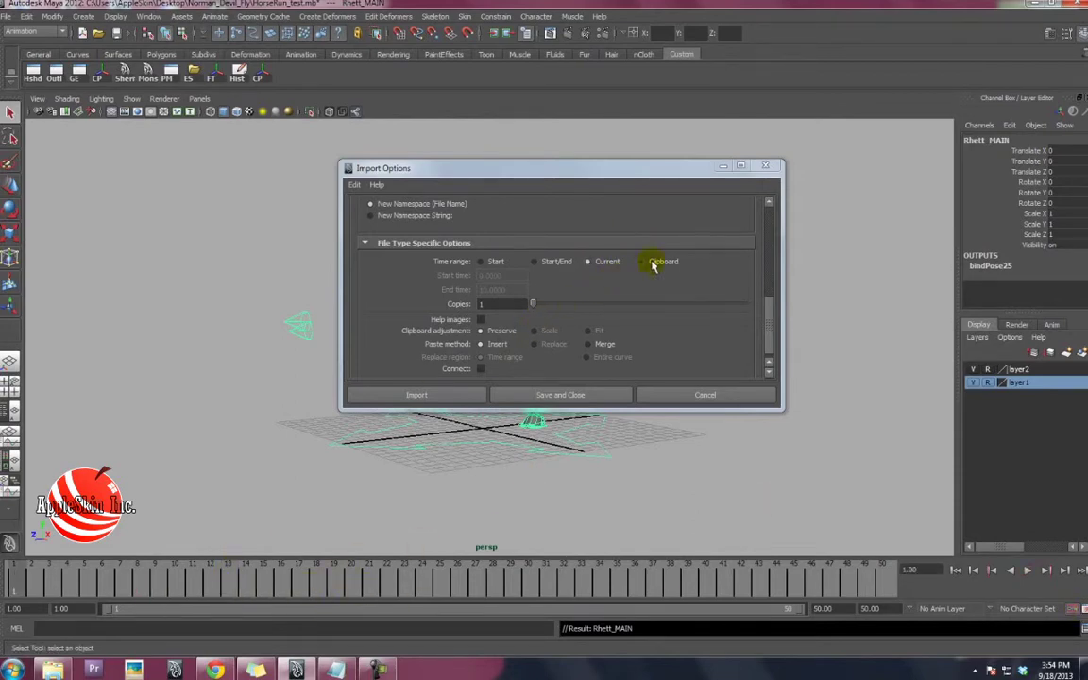
pyautogui.click(651, 263)
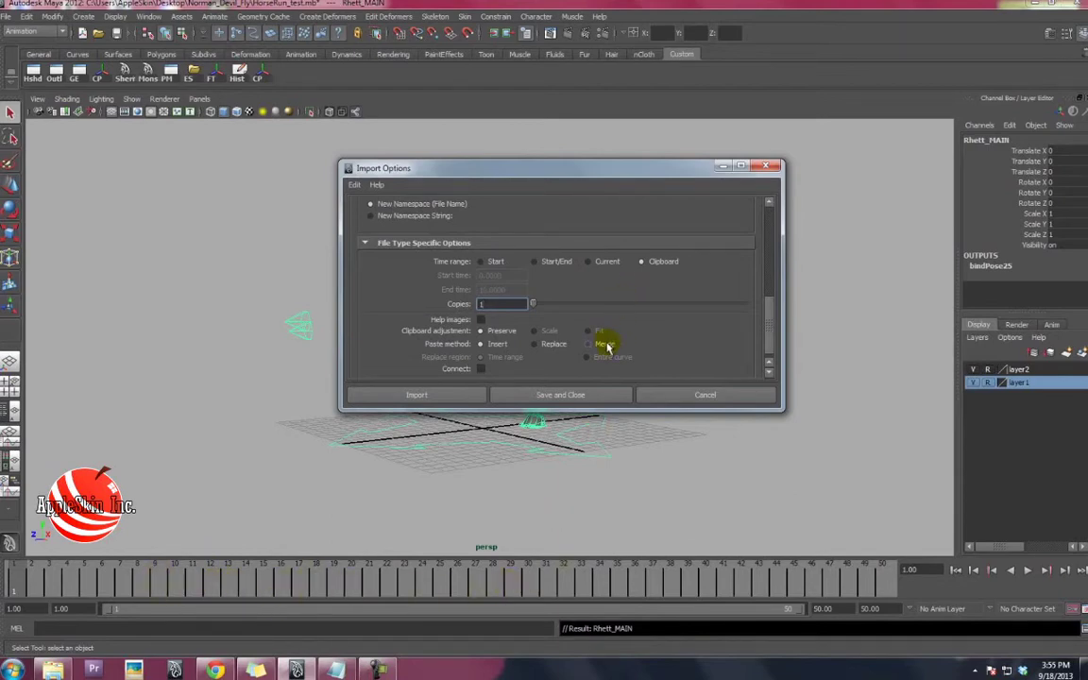
# Play the scene back to frame 1 and accept the import options to browse for the file.
pyautogui.moveTo(132, 581); pyautogui.dragTo(408, 583)
pyautogui.hotkey('alt', 'v')
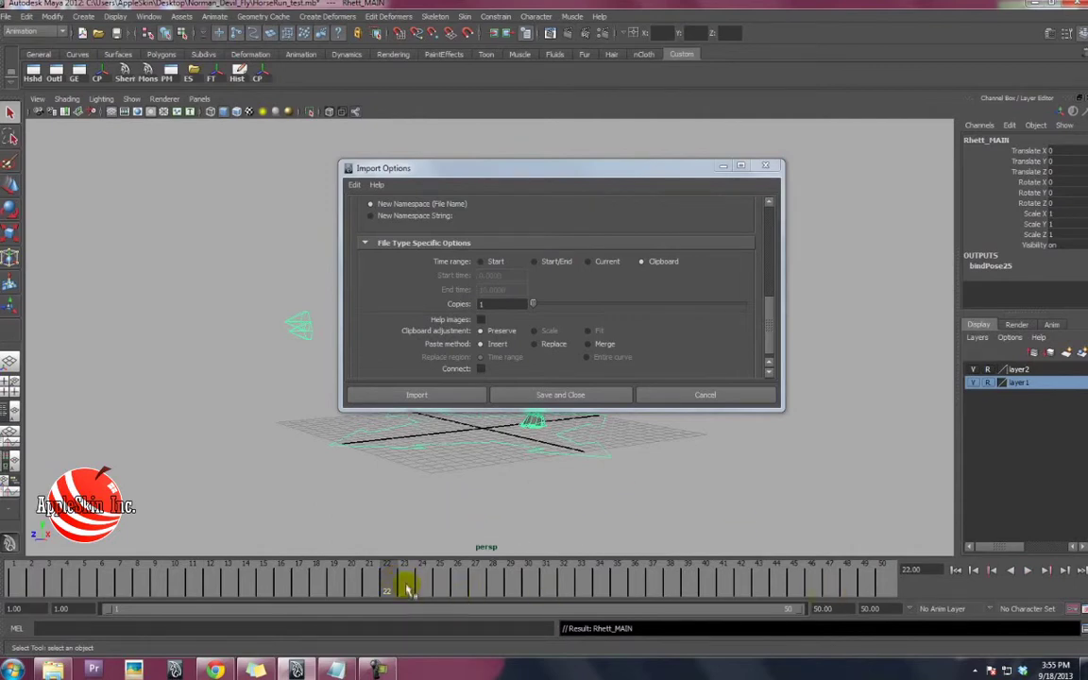
pyautogui.hotkey('alt', 'v')
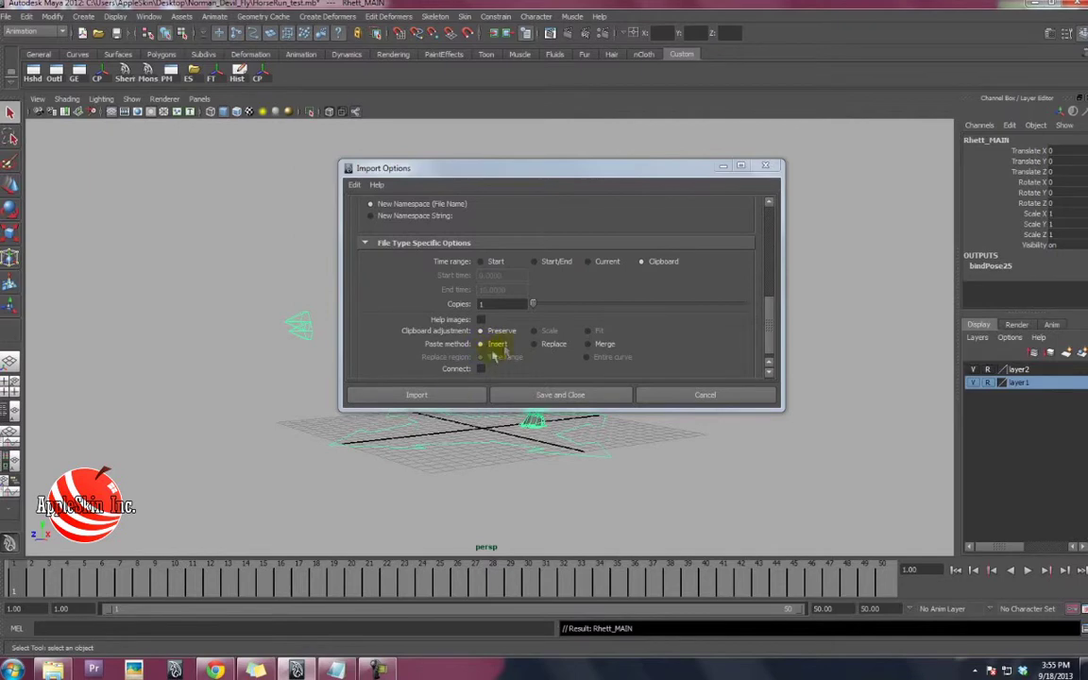
pyautogui.click(442, 391)
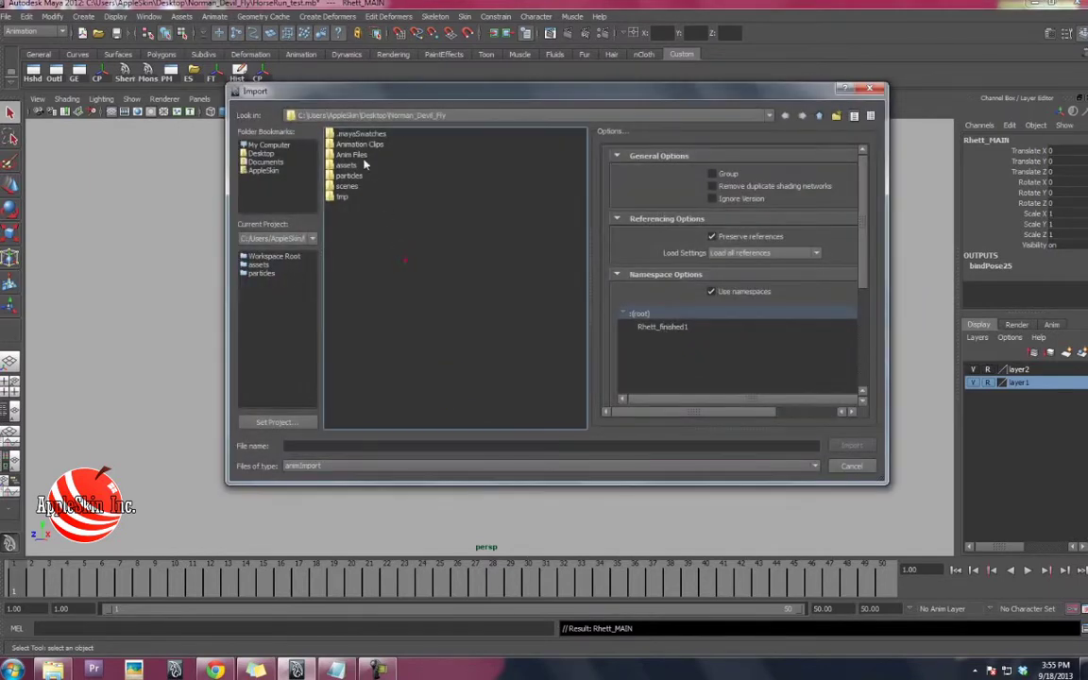
# Import HorseRun.anim from the Anim Files folder, scrub the run cycle, and select all rig controls.
pyautogui.doubleClick(357, 155)
pyautogui.doubleClick(361, 134)
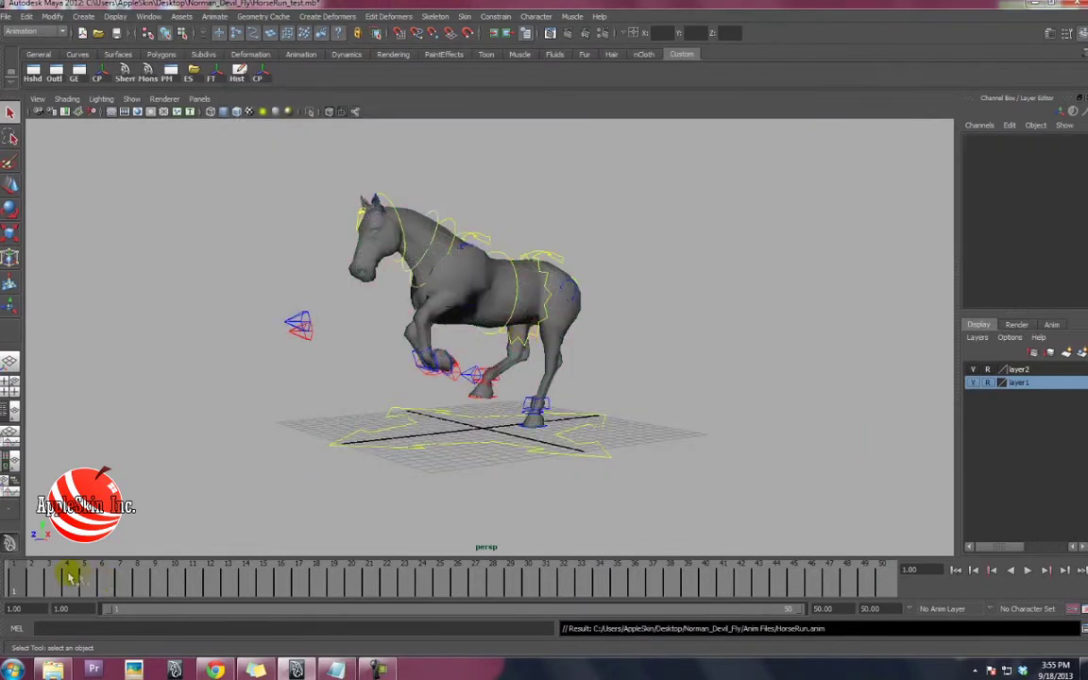
pyautogui.moveTo(71, 576)
pyautogui.mouseDown()
pyautogui.moveTo(600, 593)
pyautogui.moveTo(198, 593)
pyautogui.moveTo(510, 590)
pyautogui.moveTo(583, 578)
pyautogui.mouseUp()
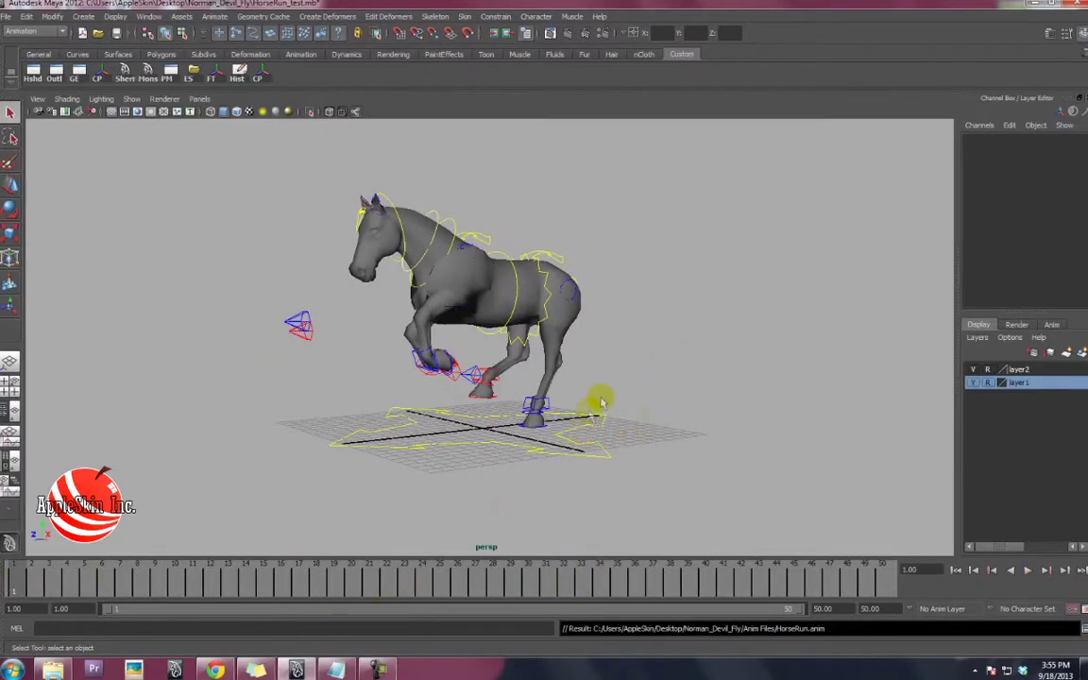
pyautogui.moveTo(340, 360)
pyautogui.keyDown('alt'); pyautogui.mouseDown()
pyautogui.moveTo(323, 359)
pyautogui.moveTo(439, 359)
pyautogui.mouseUp(); pyautogui.keyUp('alt')
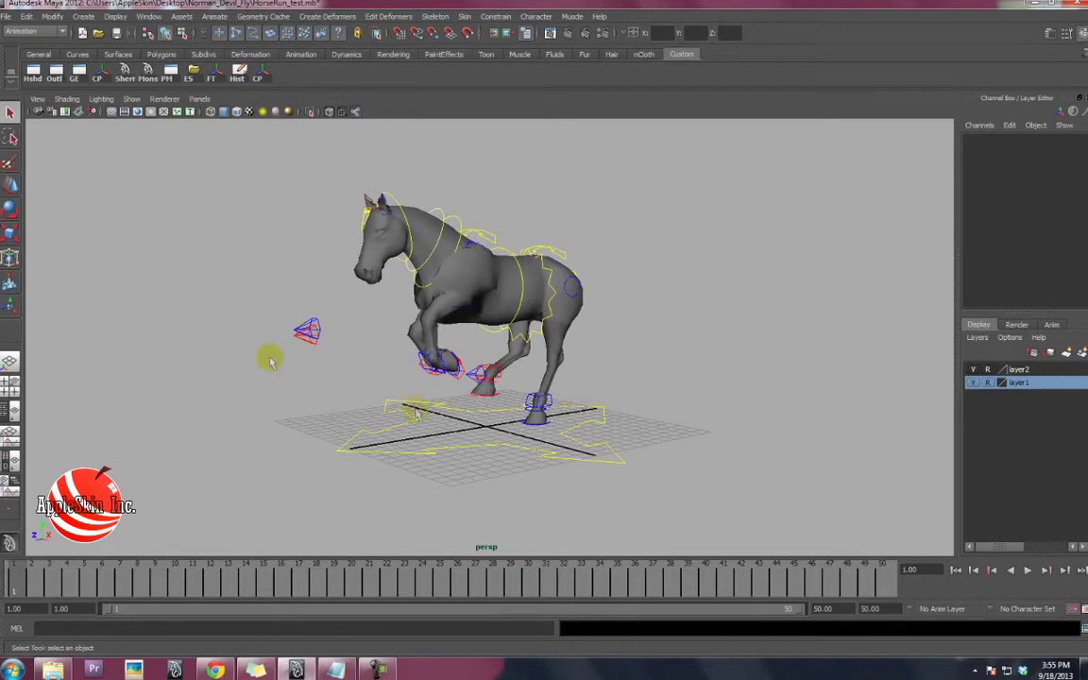
pyautogui.moveTo(226, 162)
pyautogui.mouseDown()
pyautogui.moveTo(746, 468)
pyautogui.moveTo(684, 469)
pyautogui.moveTo(733, 462)
pyautogui.mouseUp()
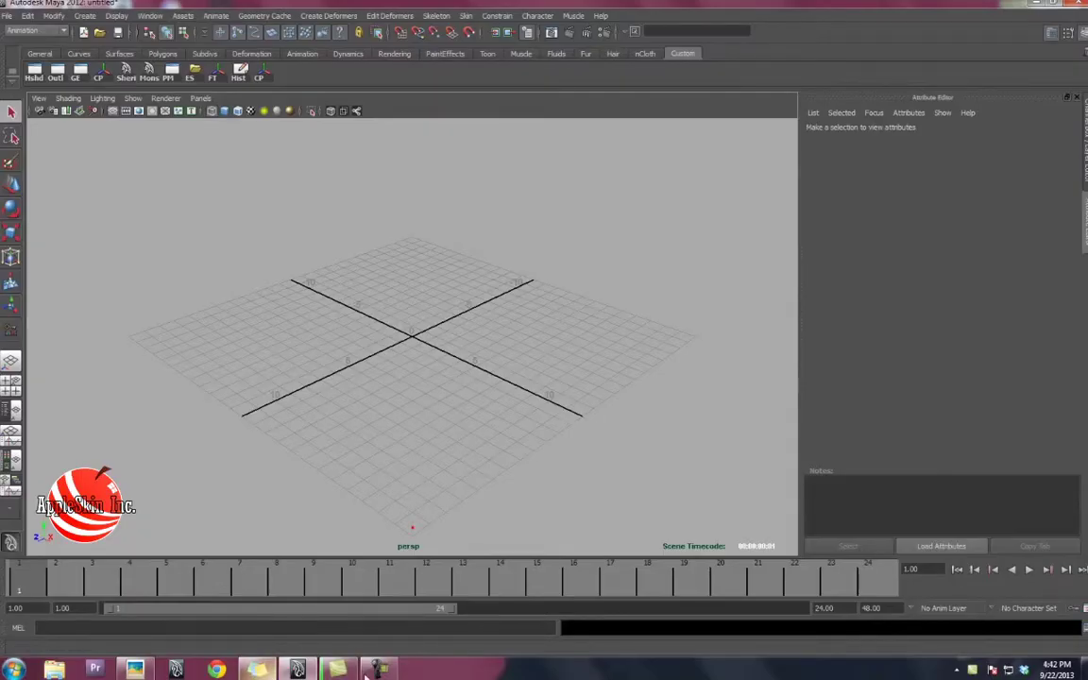
pyautogui.click(336, 669)
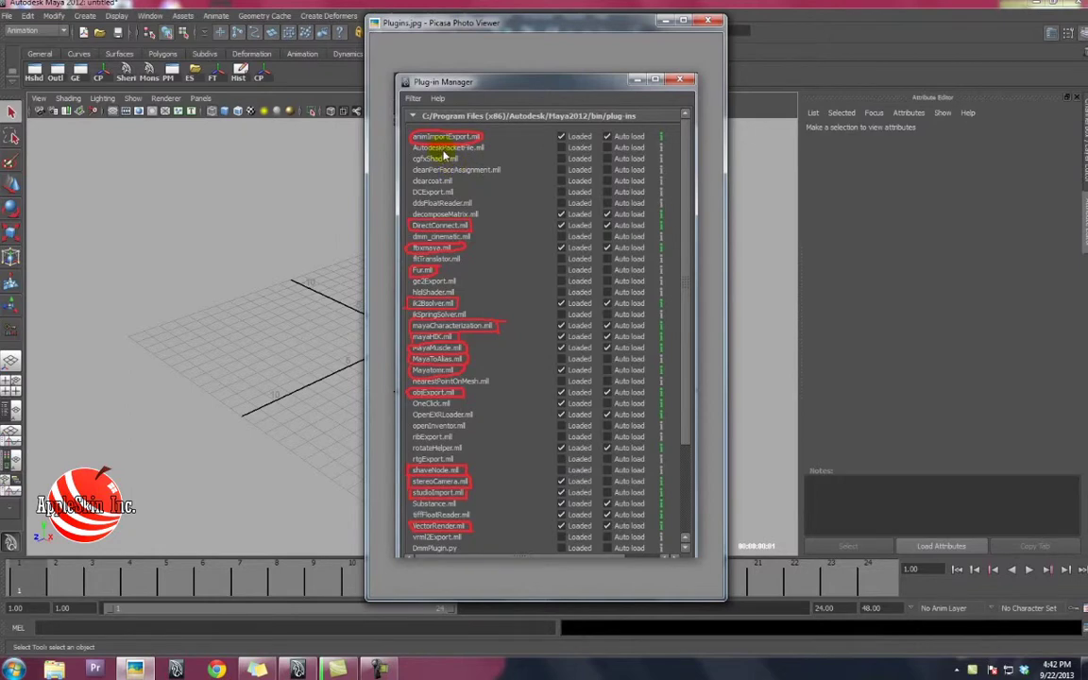
pyautogui.scroll(2, 444, 156)
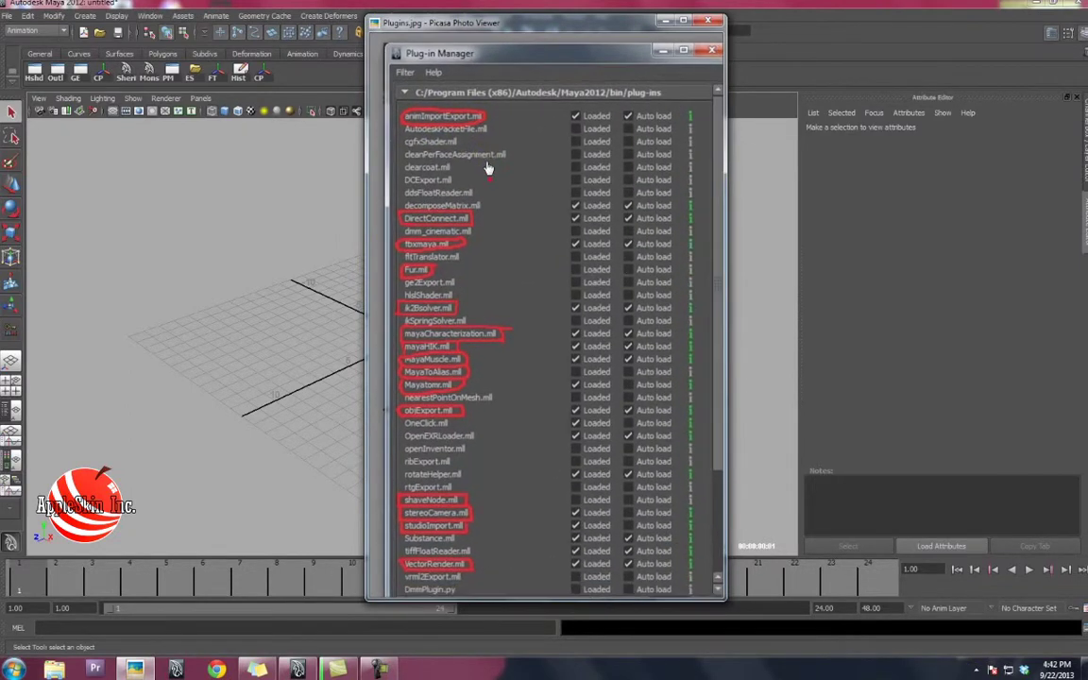
pyautogui.moveTo(489, 168); pyautogui.dragTo(486, 138)
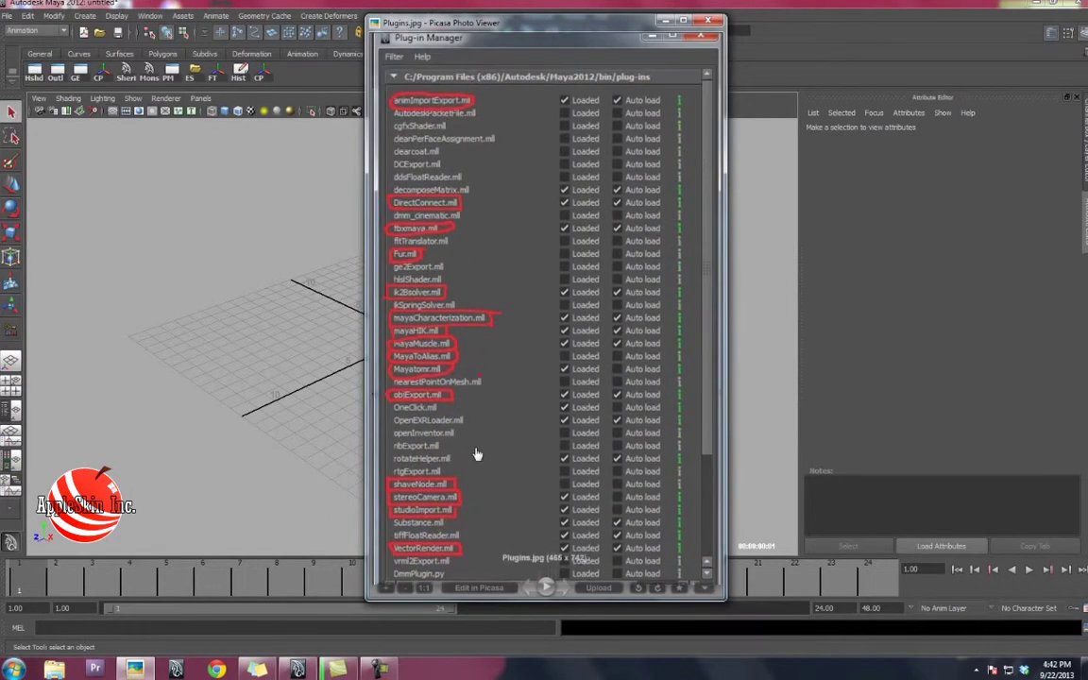
pyautogui.scroll(-2, 528, 345)
pyautogui.scroll(1, 528, 345)
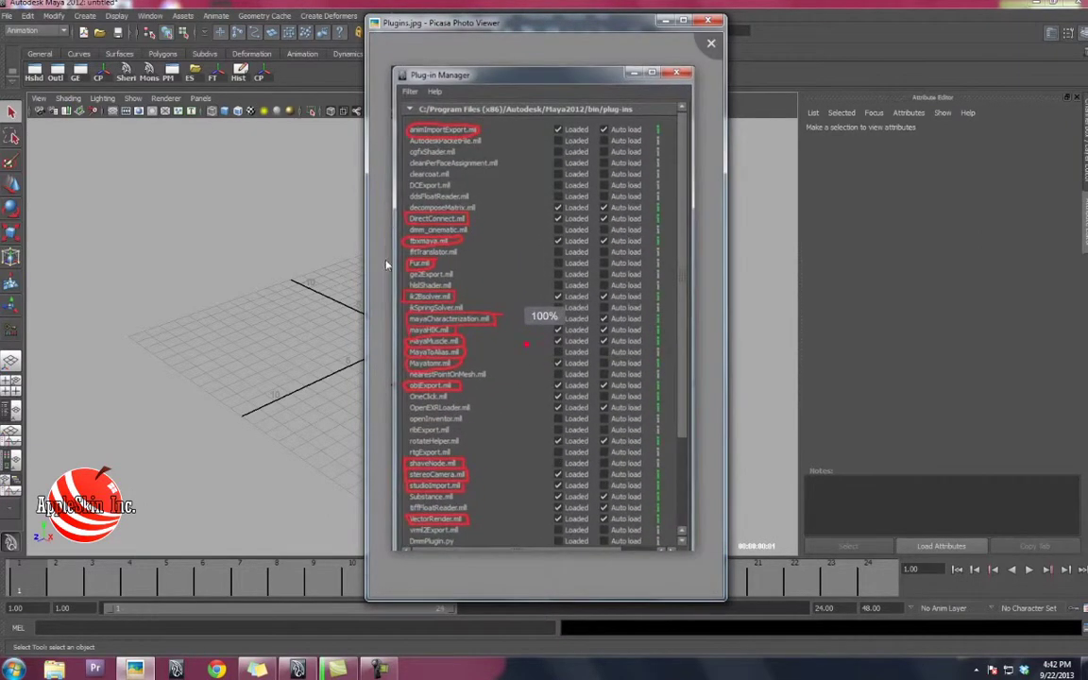
pyautogui.click(711, 42)
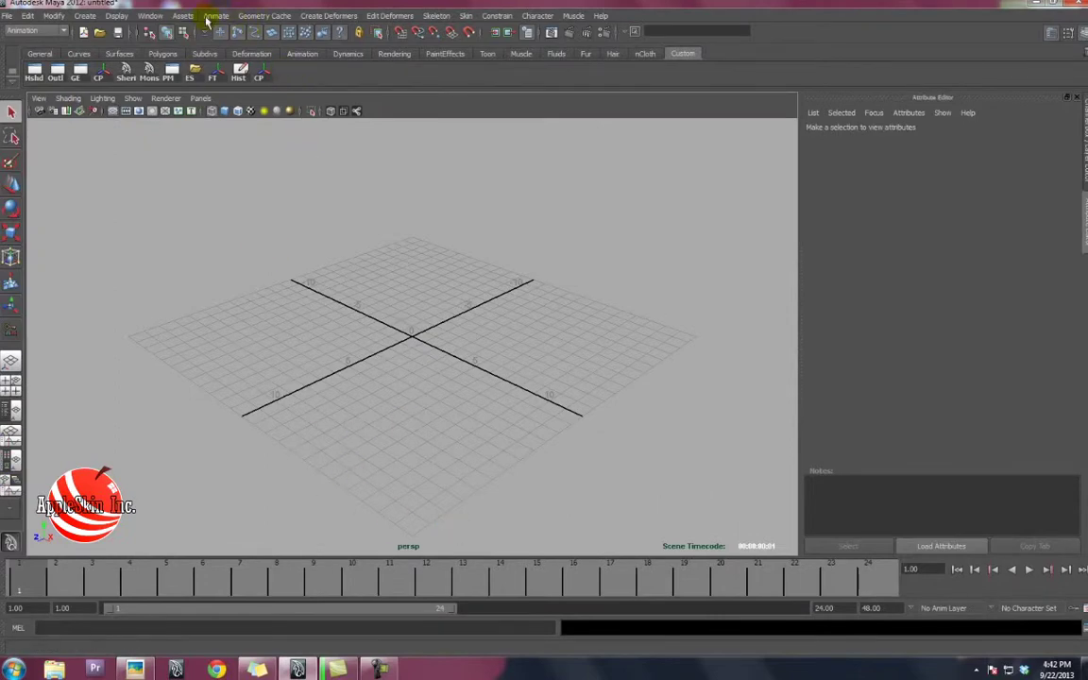
pyautogui.click(150, 15)
pyautogui.moveTo(184, 84)
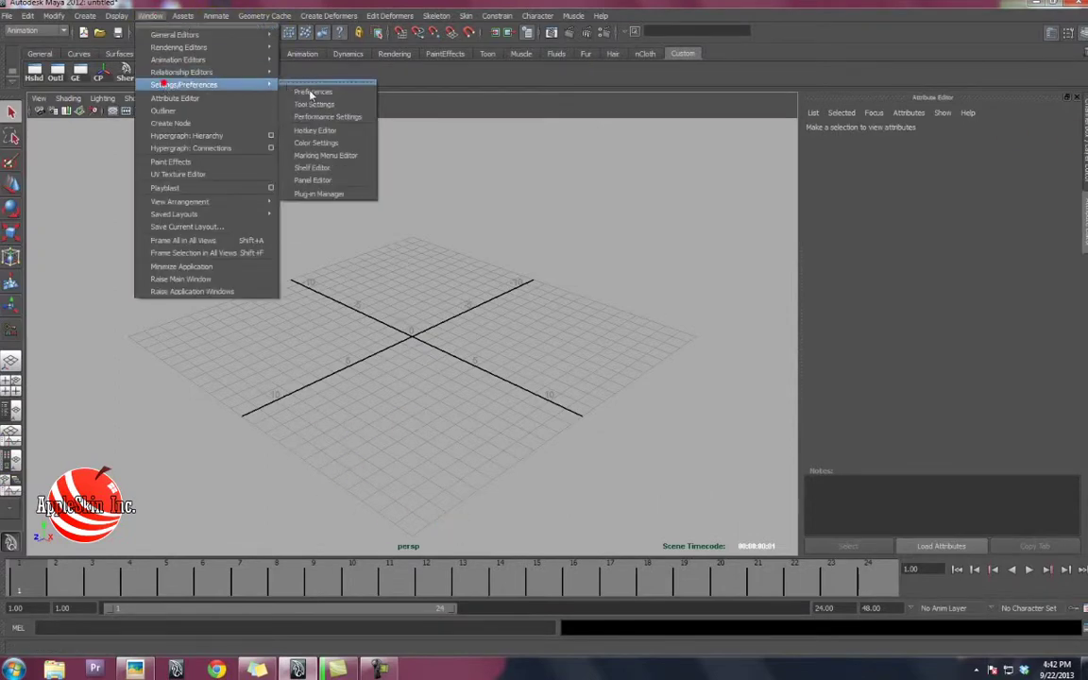
pyautogui.click(316, 194)
pyautogui.moveTo(813, 72); pyautogui.dragTo(408, 58)
pyautogui.click(135, 669)
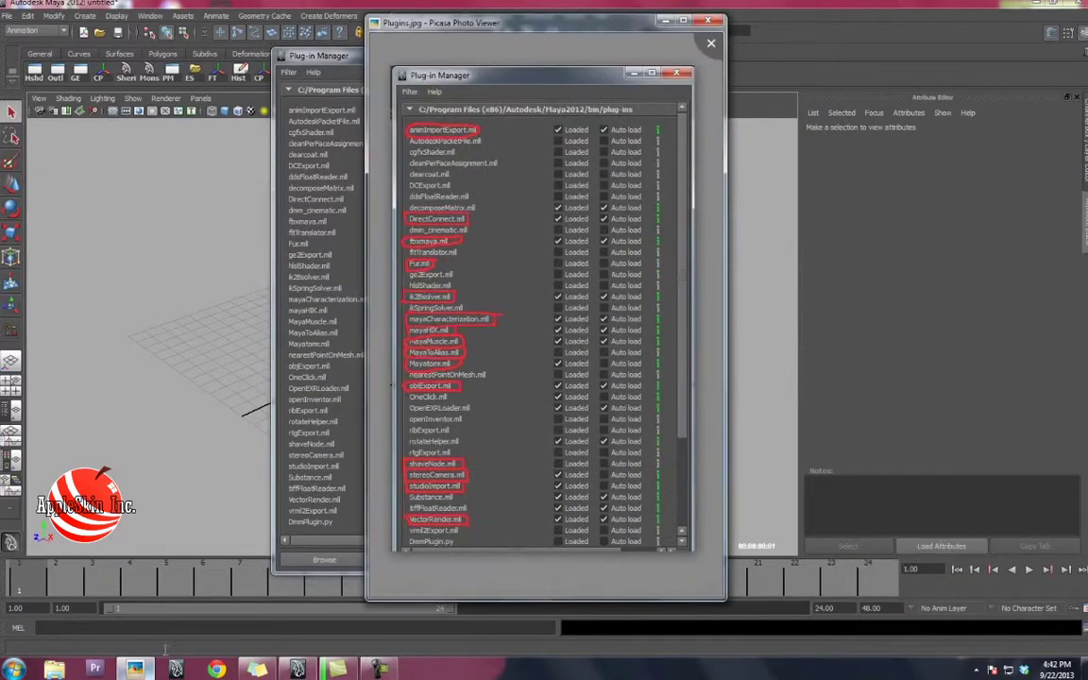
pyautogui.moveTo(515, 23); pyautogui.dragTo(742, 37)
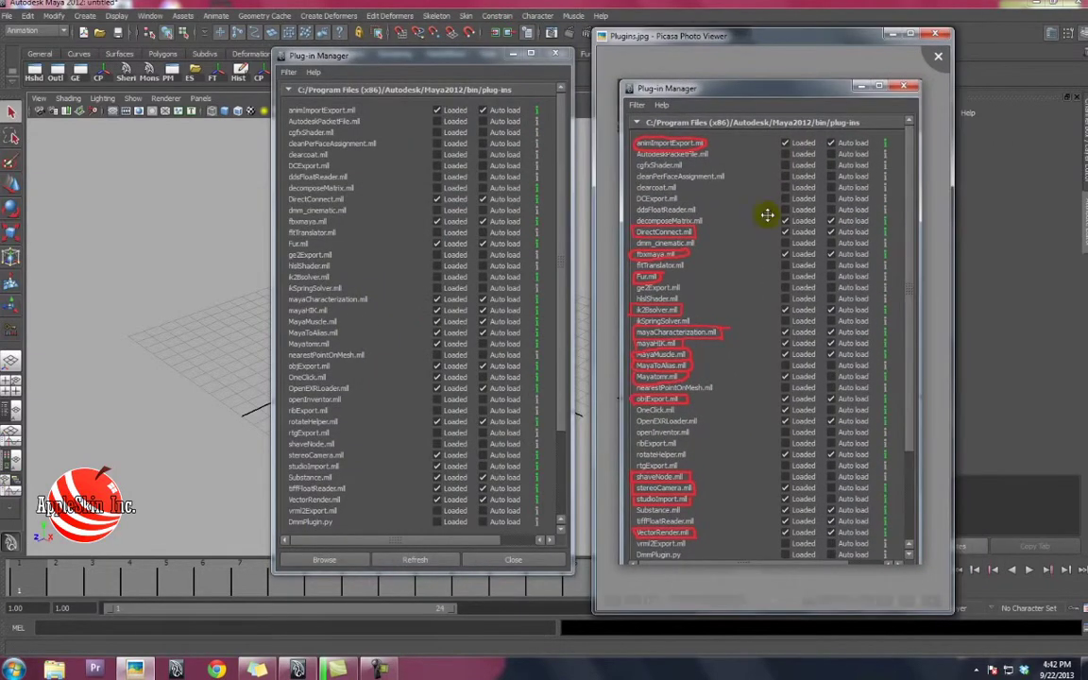
pyautogui.scroll(2, 778, 235)
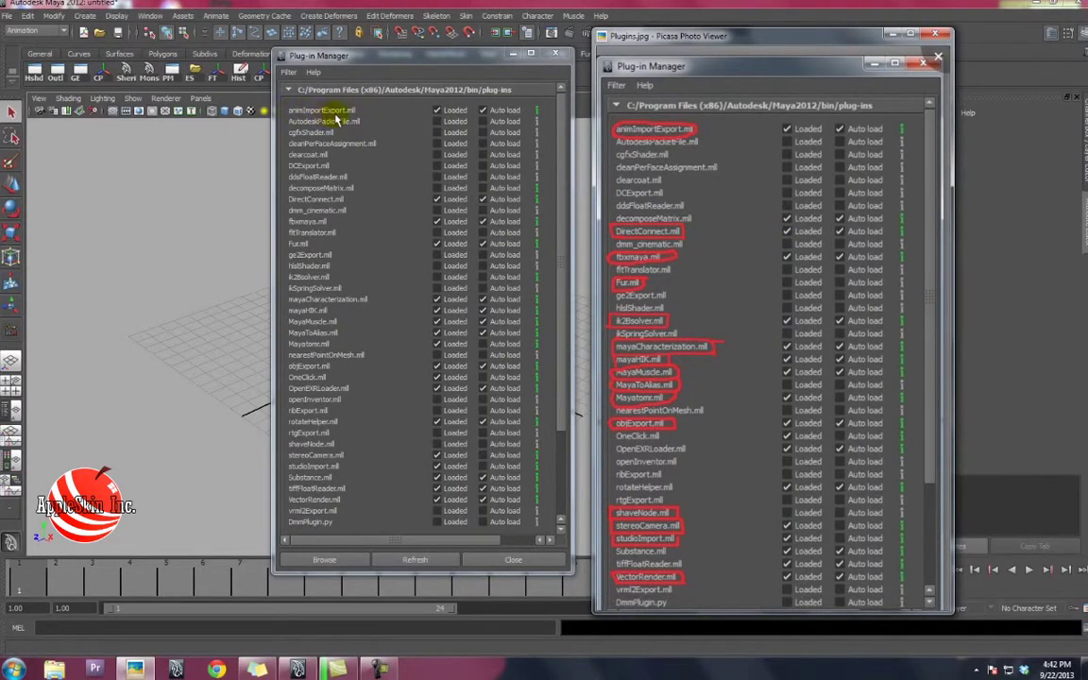
pyautogui.click(6, 16)
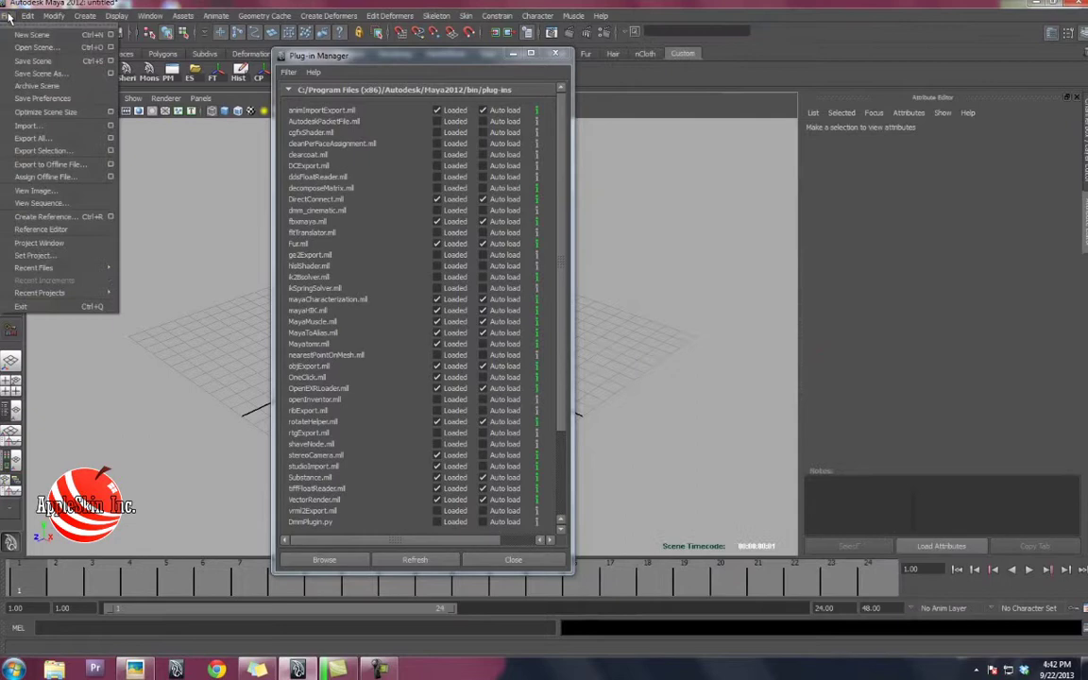
pyautogui.click(109, 150)
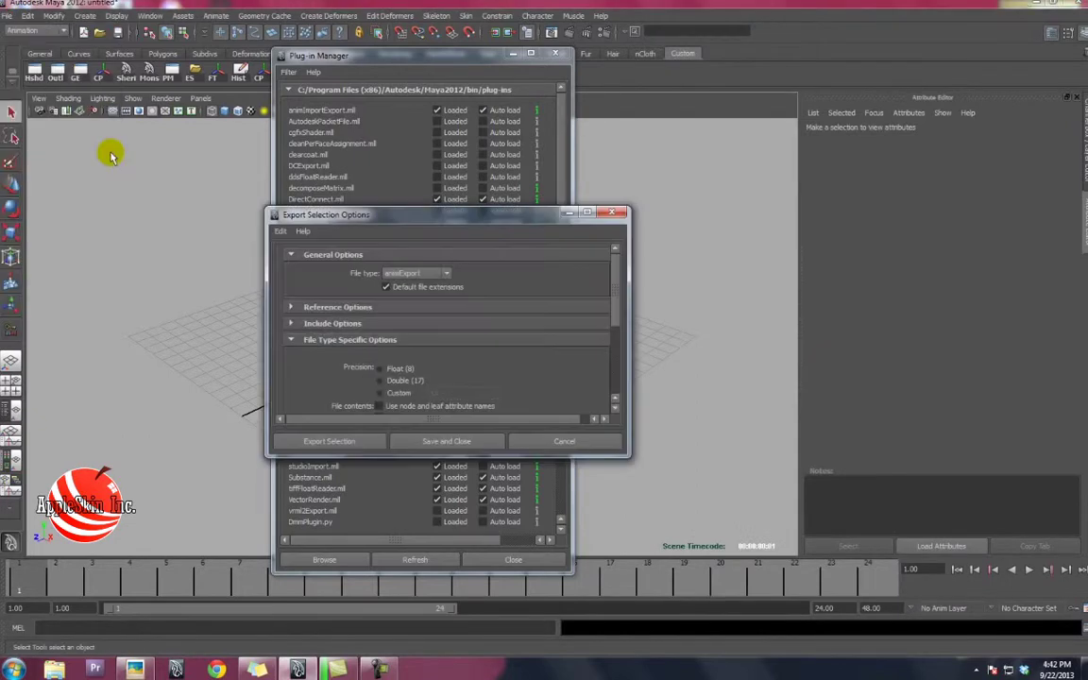
pyautogui.click(409, 274)
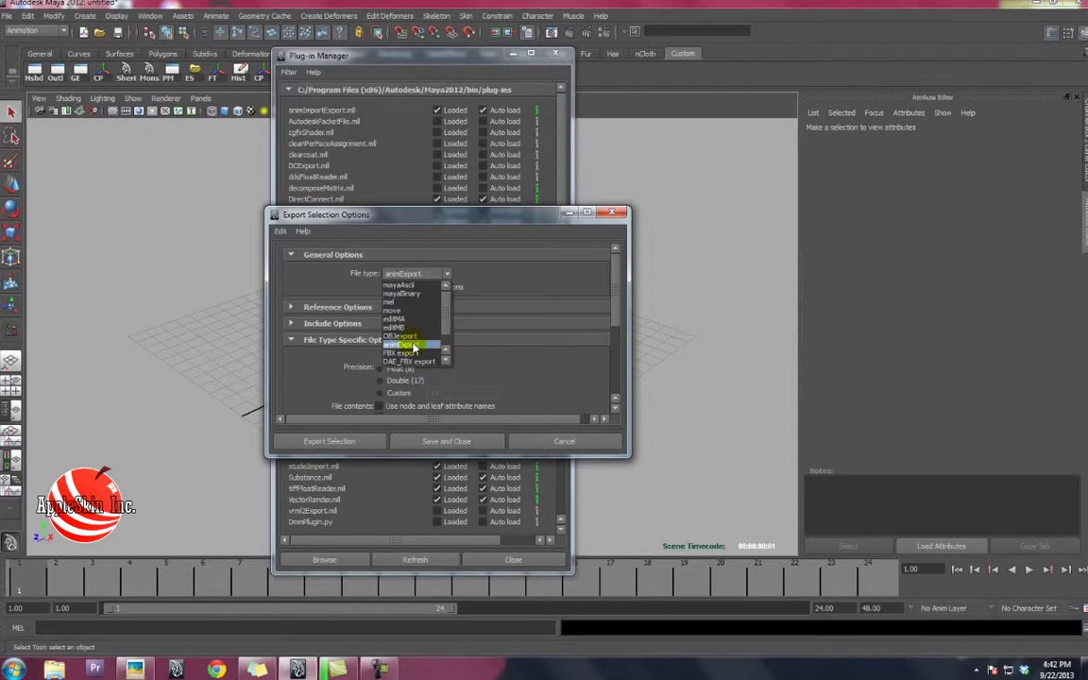
pyautogui.click(612, 212)
pyautogui.click(612, 213)
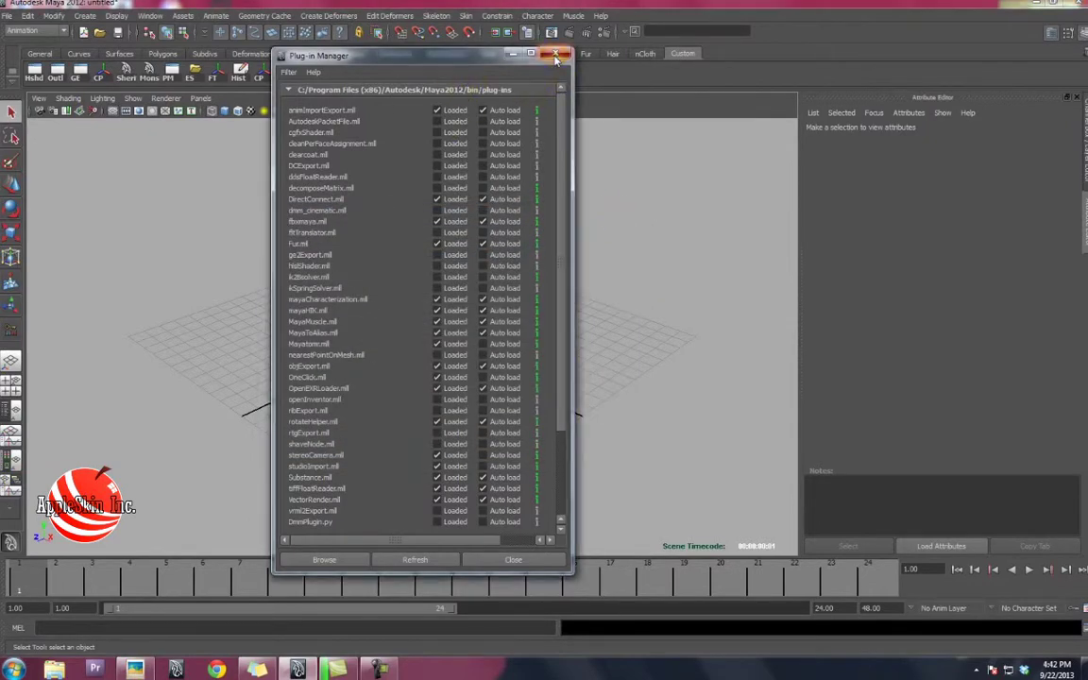
pyautogui.click(555, 59)
pyautogui.moveTo(447, 387)
pyautogui.keyDown('alt'); pyautogui.mouseDown()
pyautogui.moveTo(428, 383)
pyautogui.moveTo(432, 374)
pyautogui.moveTo(408, 382)
pyautogui.mouseUp(); pyautogui.keyUp('alt')
pyautogui.click(85, 15)
# Create a polygon cube, move it to the left of the grid, and key it at frame 1.
pyautogui.click(227, 59)
pyautogui.press('w')
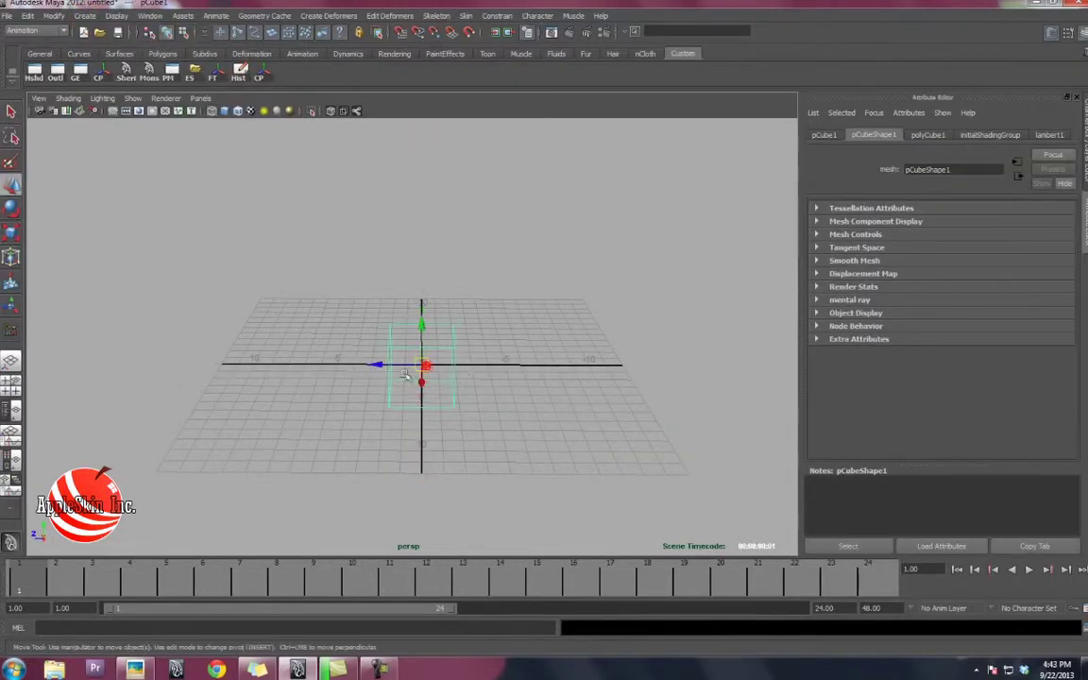
pyautogui.moveTo(425, 365); pyautogui.dragTo(260, 364)
pyautogui.press('s')
# At frame 24 slide the cube to the right, then play back the animation.
pyautogui.click(868, 580)
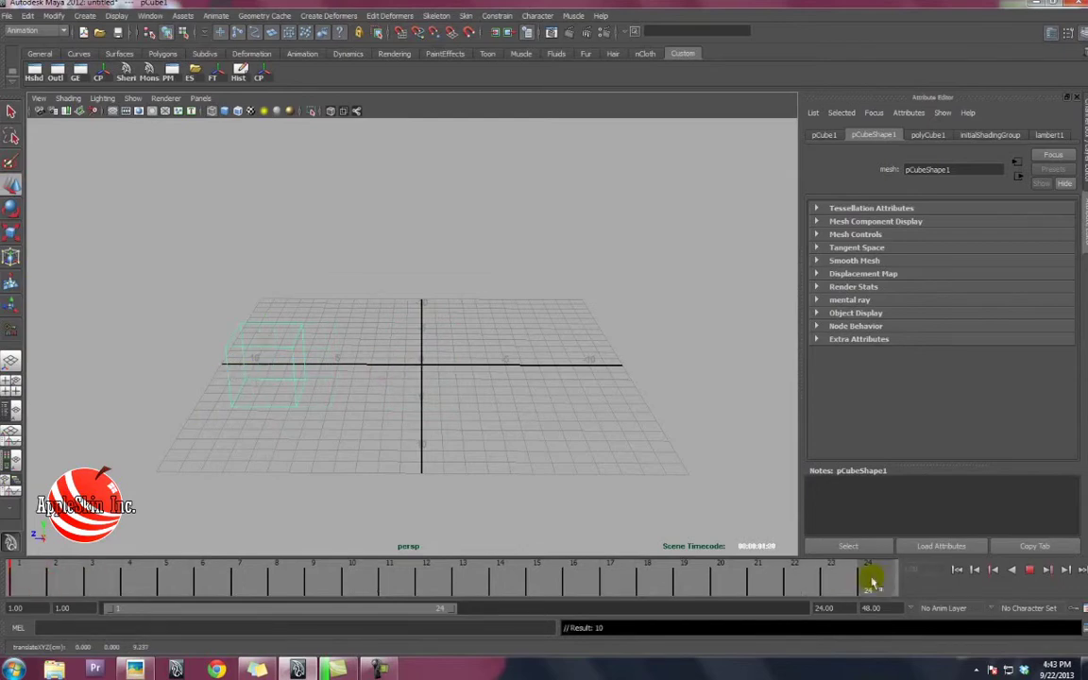
pyautogui.moveTo(260, 365); pyautogui.dragTo(593, 375)
pyautogui.click(663, 447)
pyautogui.hotkey('alt', 'v')
pyautogui.hotkey('alt', 'v')
pyautogui.click(232, 359)
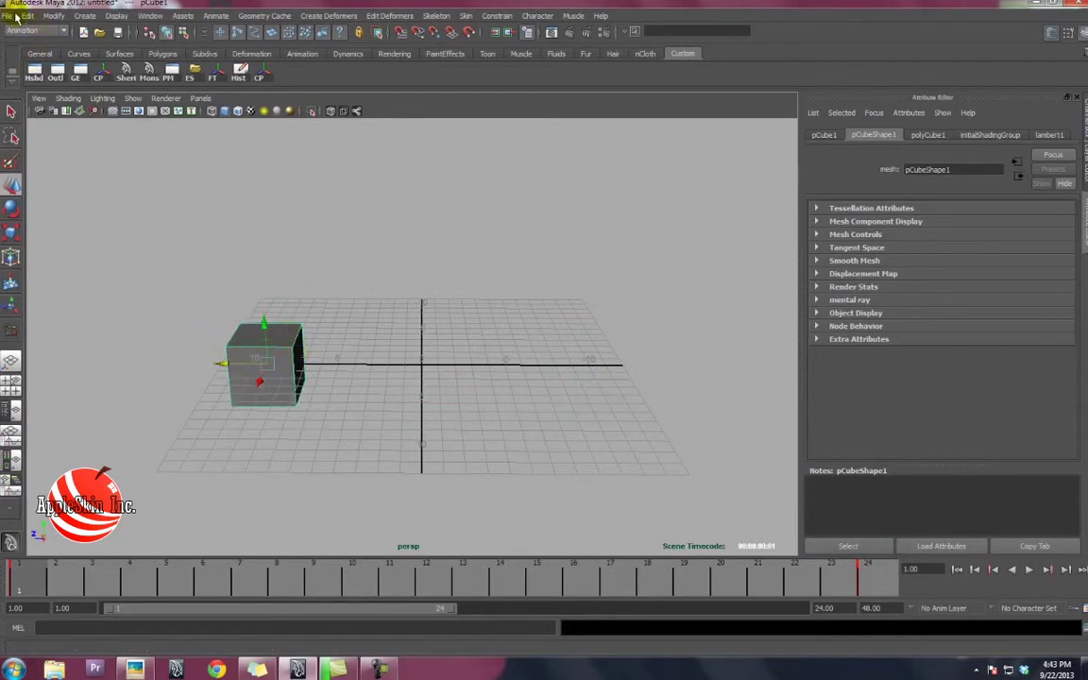
pyautogui.click(15, 17)
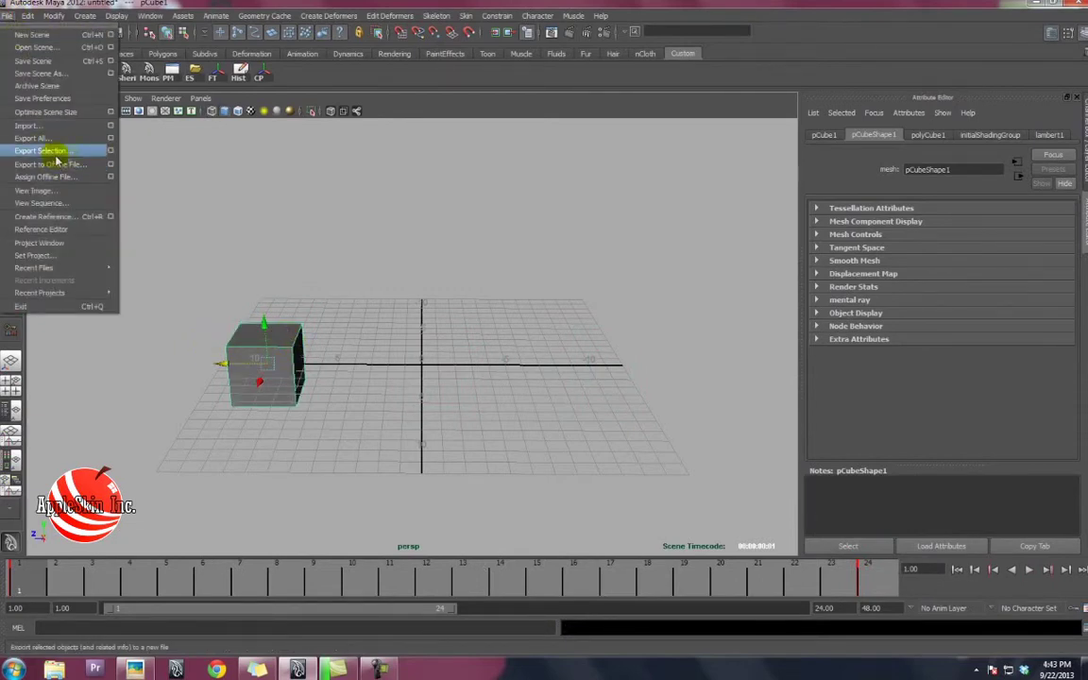
# Export the selected cube's animation as BoxAnim in animExport format.
pyautogui.click(109, 150)
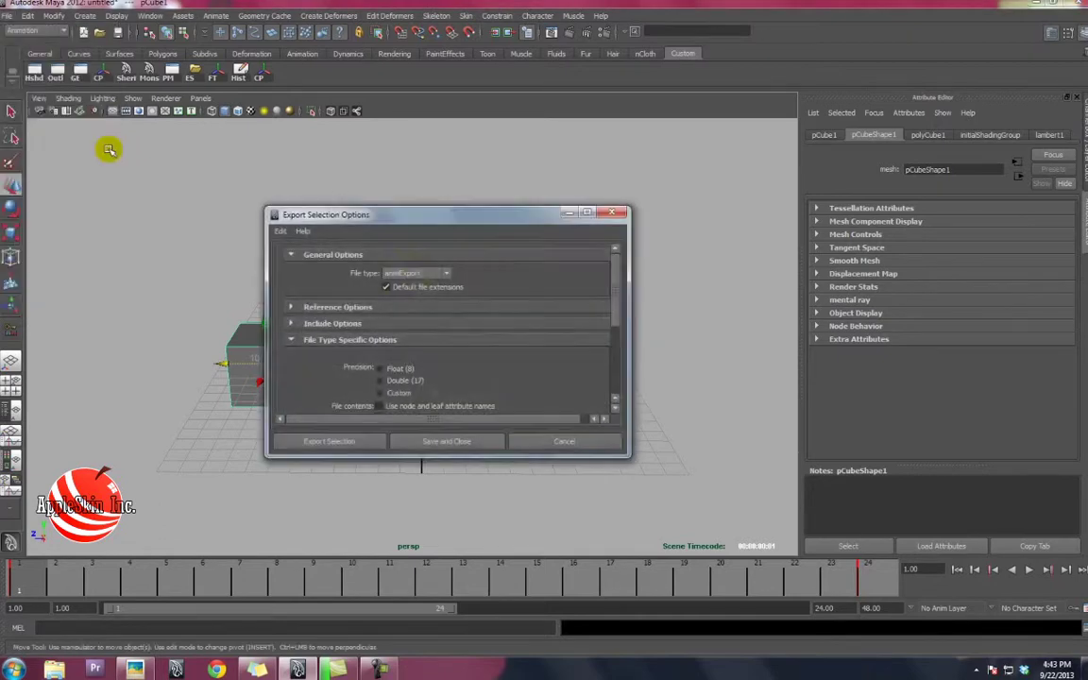
pyautogui.scroll(-3, 518, 376)
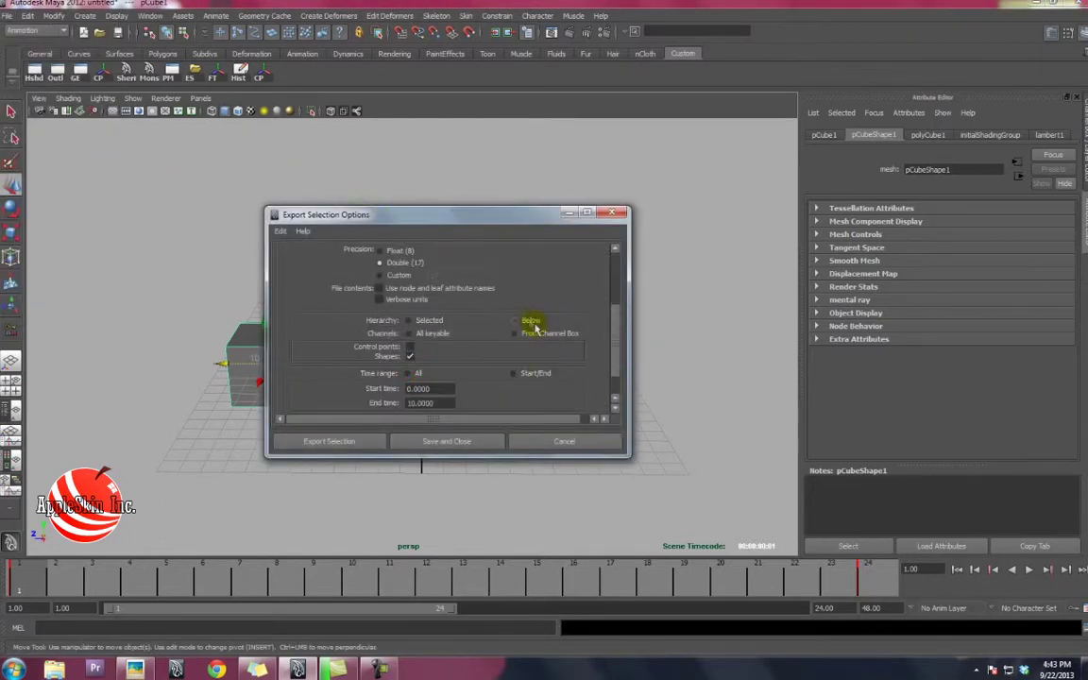
pyautogui.click(357, 440)
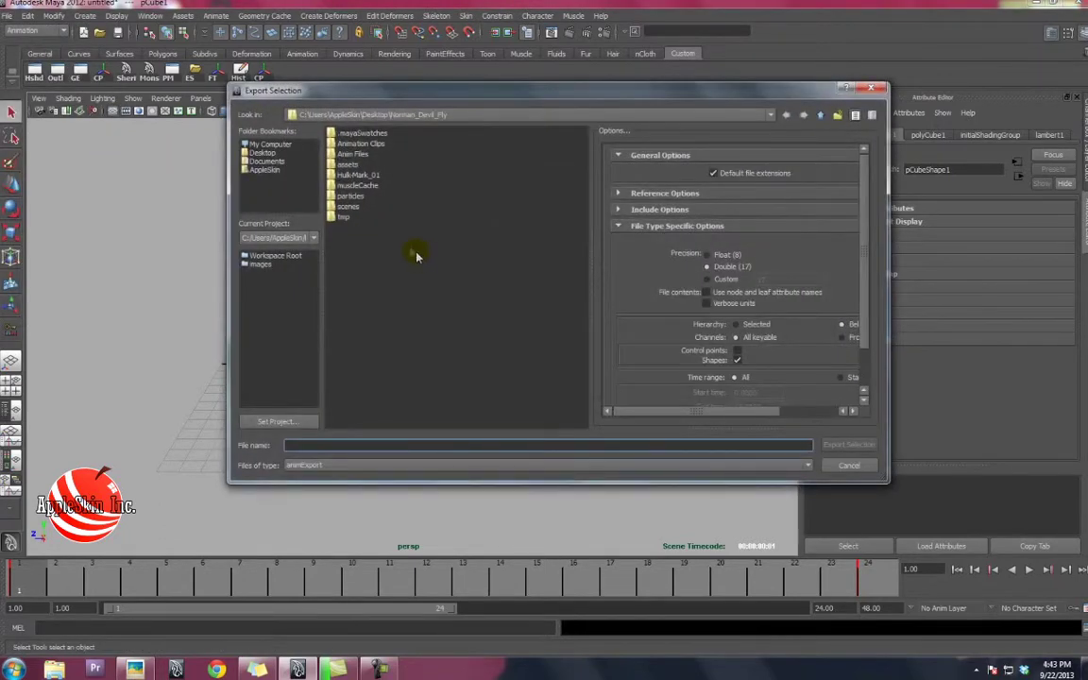
pyautogui.write('BoxAnim')
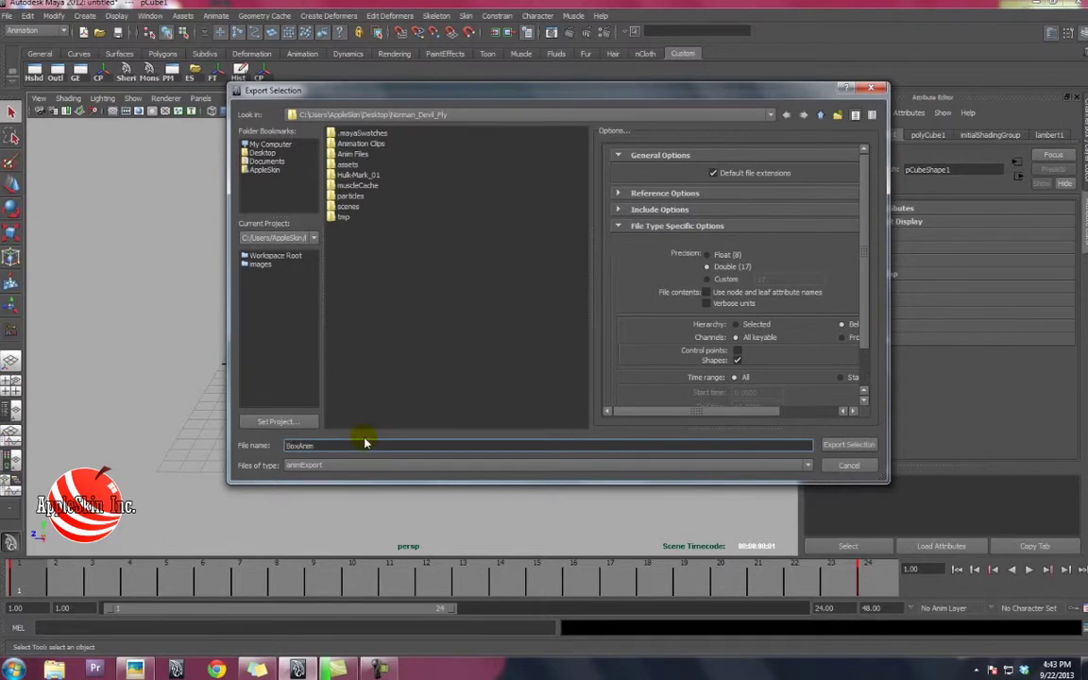
pyautogui.click(849, 445)
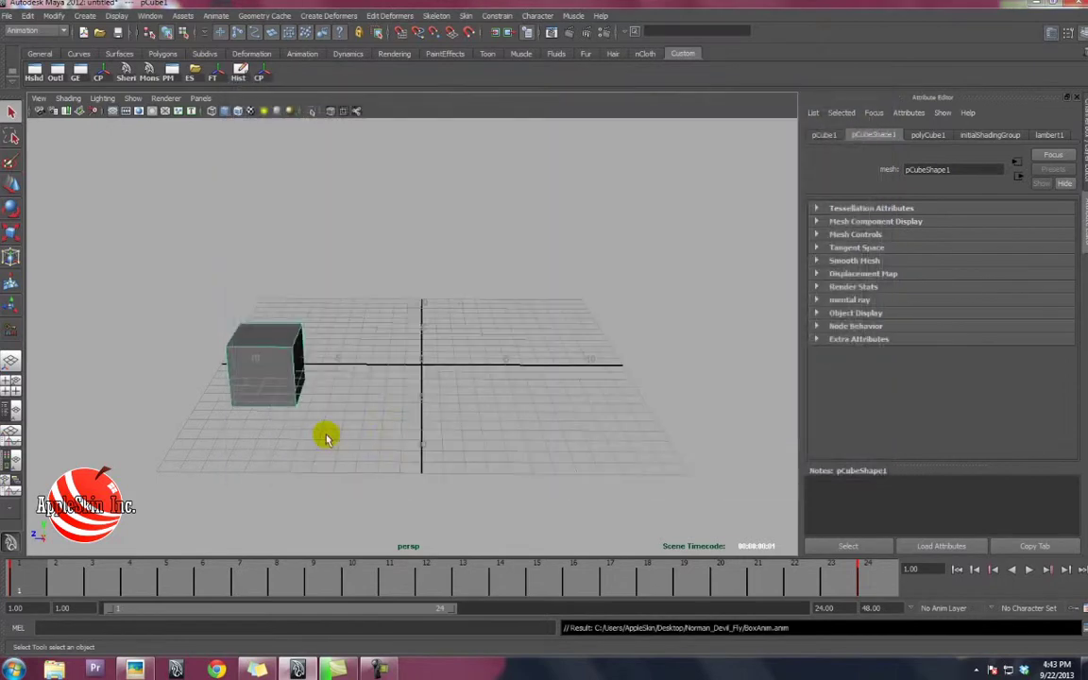
# Delete the cube's animation keys from the timeline and move the cube.
pyautogui.rightClick(26, 579)
pyautogui.click(48, 441)
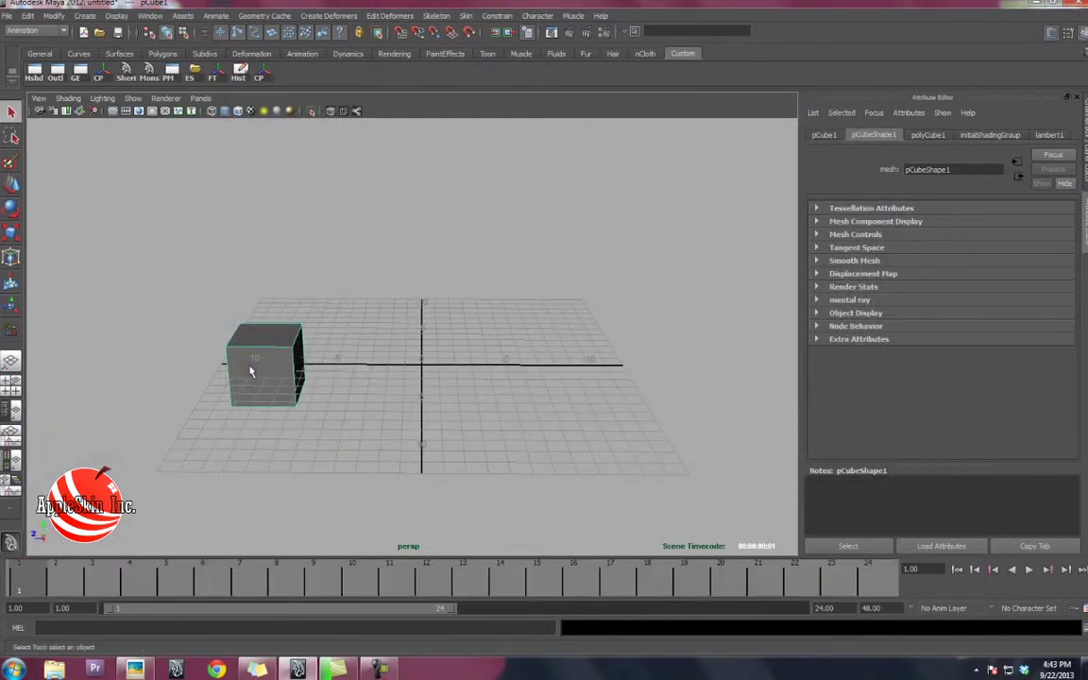
pyautogui.press('w')
pyautogui.moveTo(267, 363)
pyautogui.mouseDown()
pyautogui.moveTo(386, 321)
pyautogui.moveTo(209, 242)
pyautogui.mouseUp()
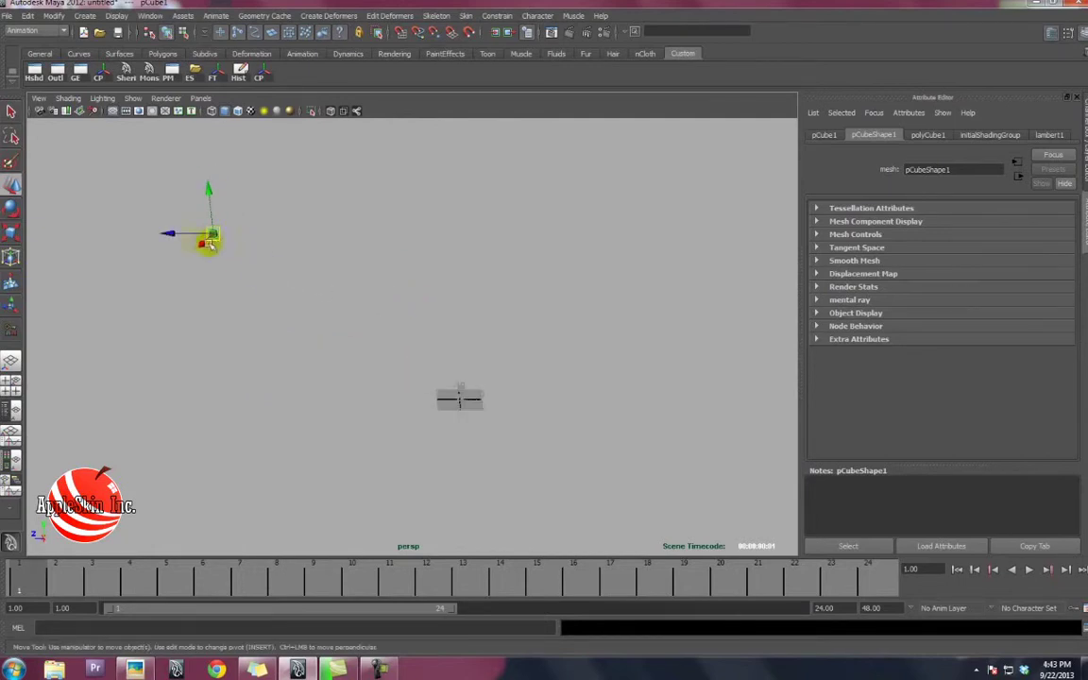
# Import BoxAnim.anim from the Norman_Devil_Fly folder using the Clipboard time range.
pyautogui.click(8, 17)
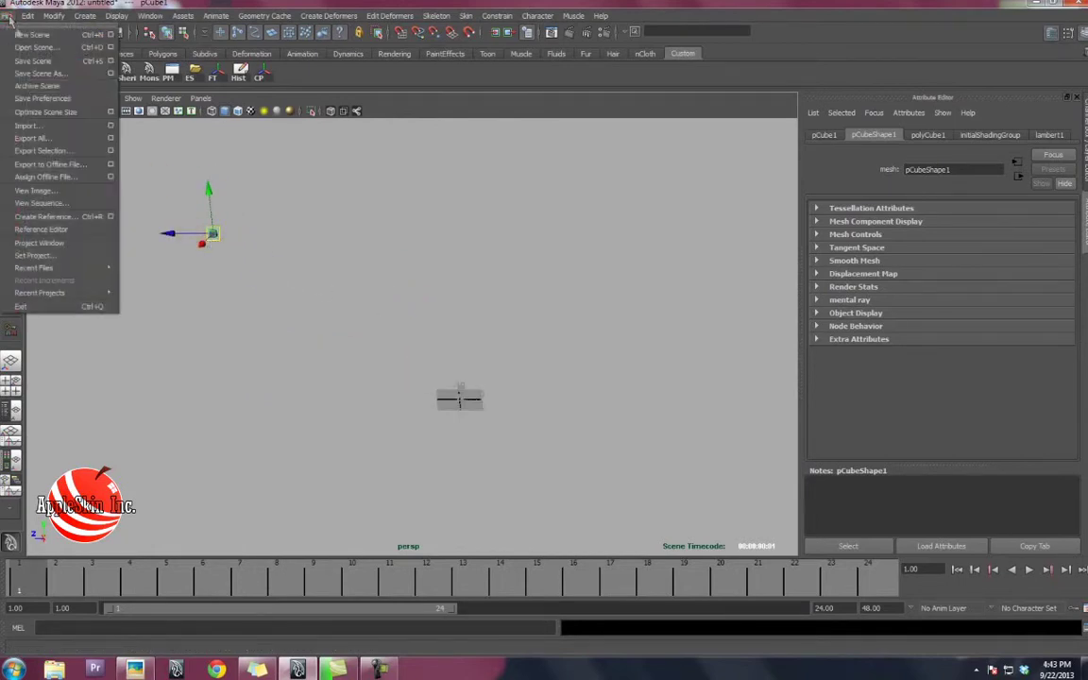
pyautogui.click(110, 125)
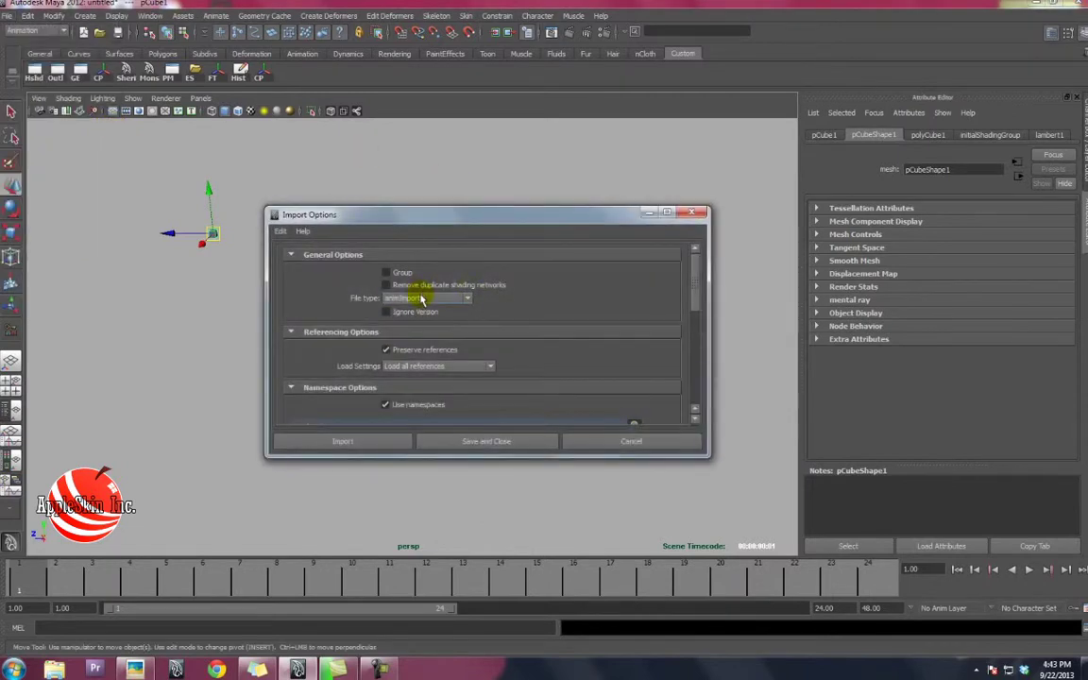
pyautogui.moveTo(695, 289); pyautogui.dragTo(702, 390)
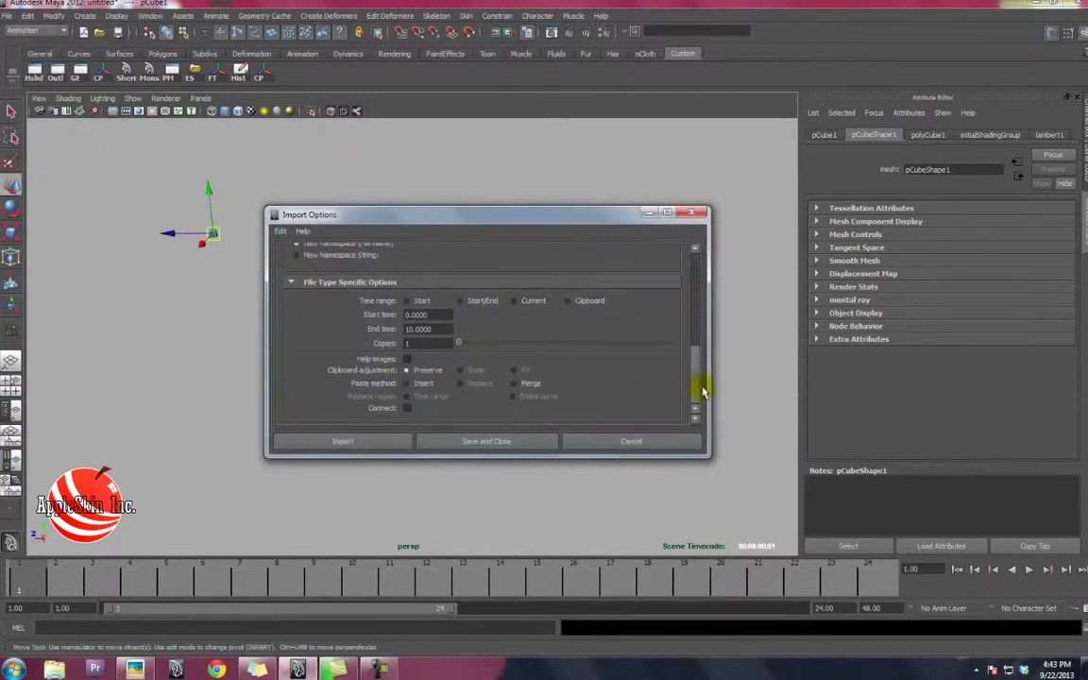
pyautogui.click(569, 302)
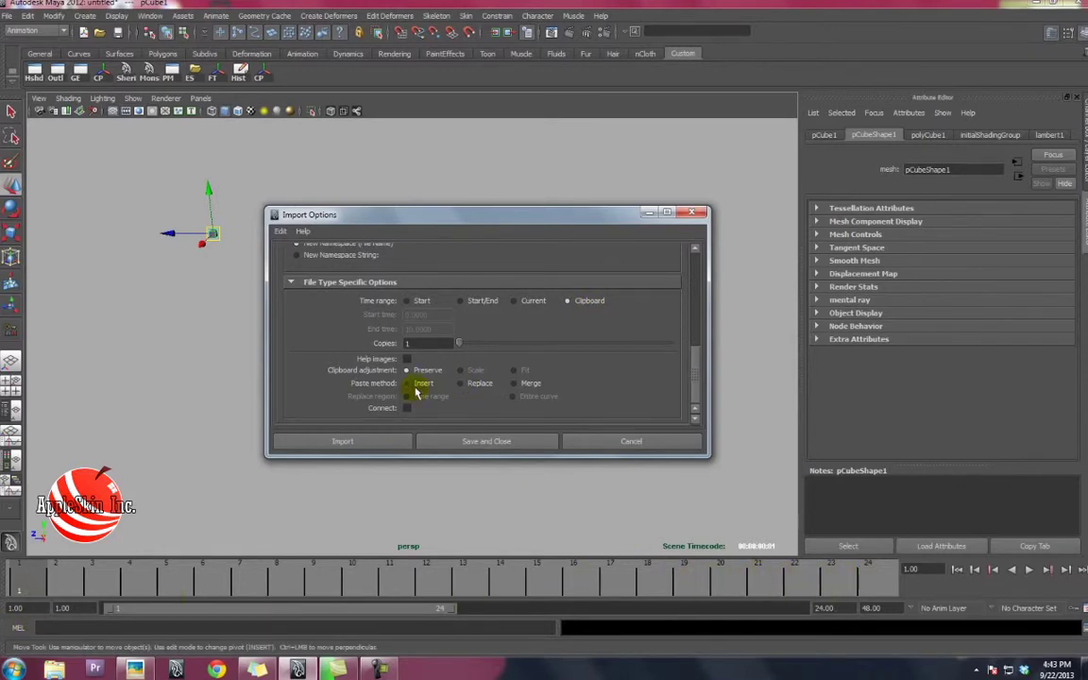
pyautogui.click(355, 443)
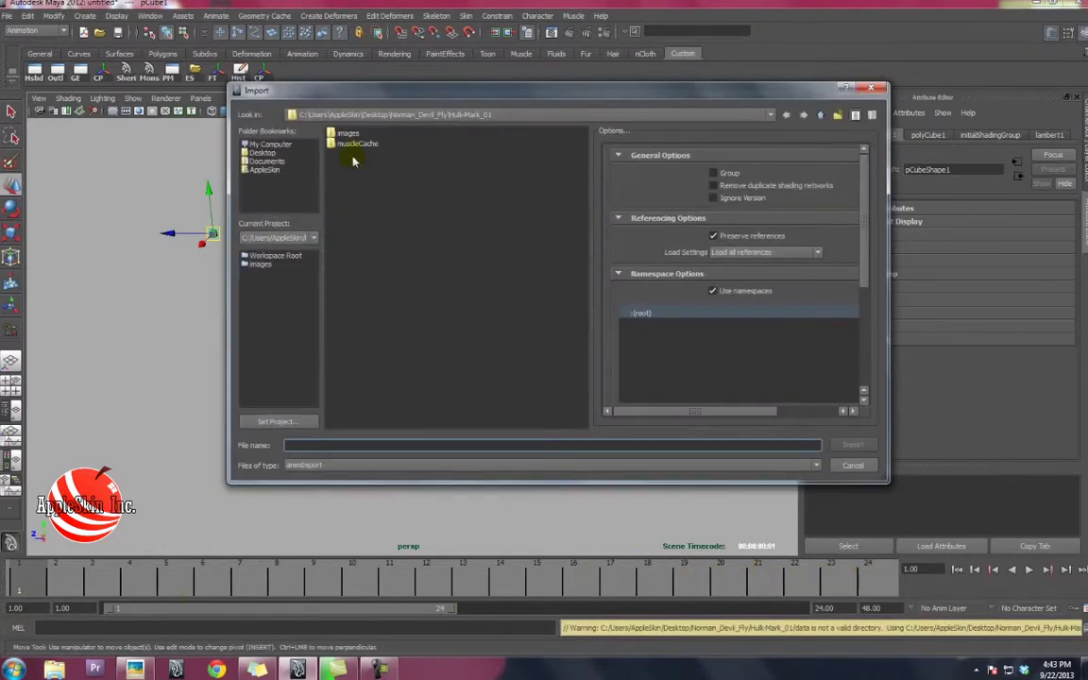
pyautogui.click(812, 123)
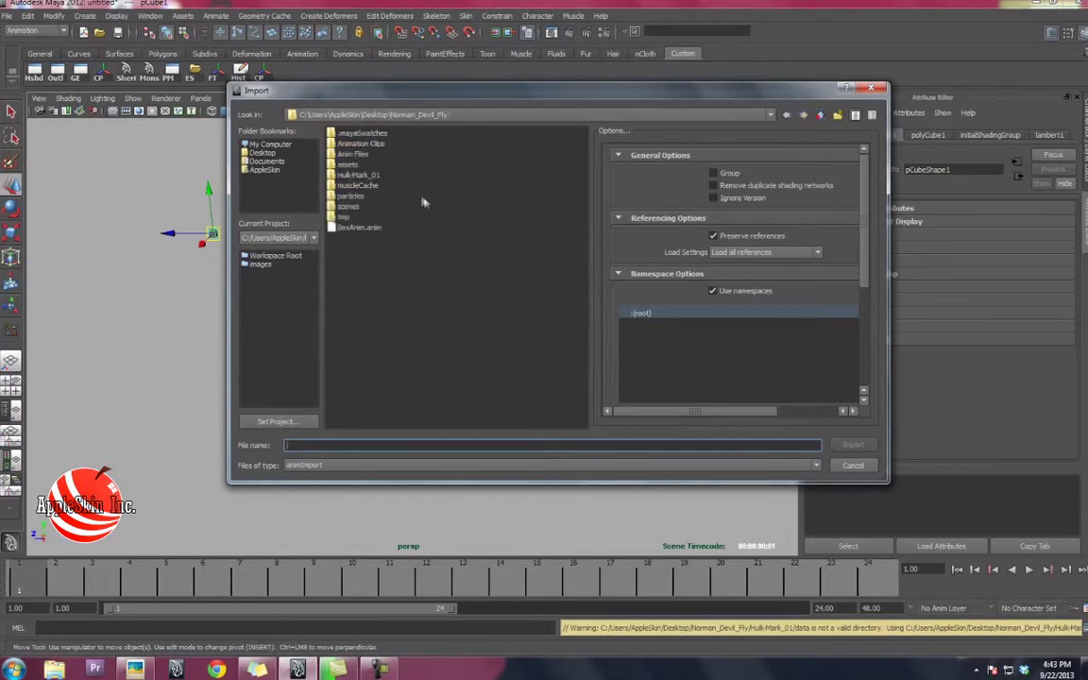
pyautogui.click(369, 227)
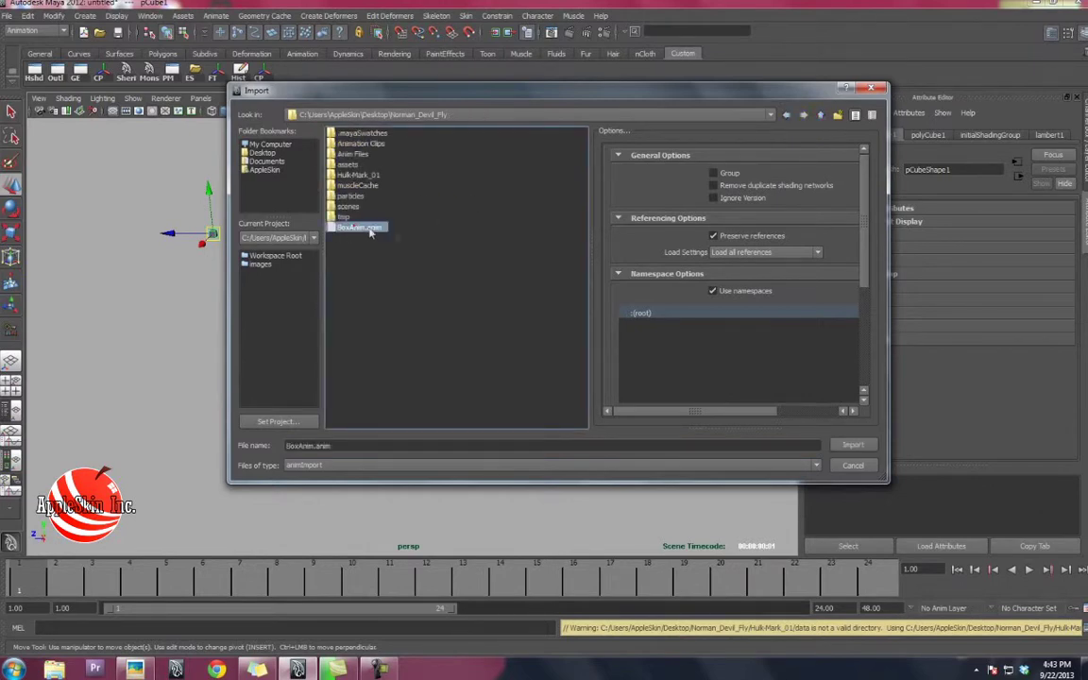
pyautogui.click(839, 445)
# Select the cube and scrub to frame 24 to see it slide right.
pyautogui.keyDown('alt'); pyautogui.moveTo(384, 376); pyautogui.dragTo(778, 376); pyautogui.keyUp('alt')
pyautogui.keyDown('alt'); pyautogui.moveTo(777, 376); pyautogui.dragTo(701, 382, button='right'); pyautogui.keyUp('alt')
pyautogui.click(223, 276)
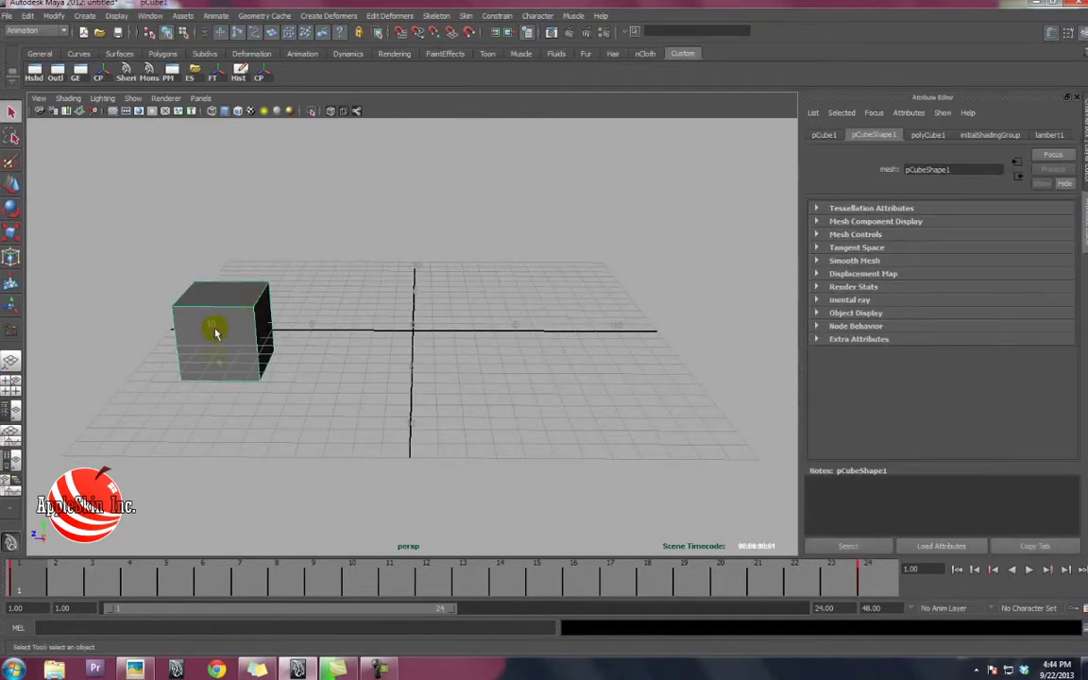
pyautogui.moveTo(40, 593); pyautogui.dragTo(868, 576)
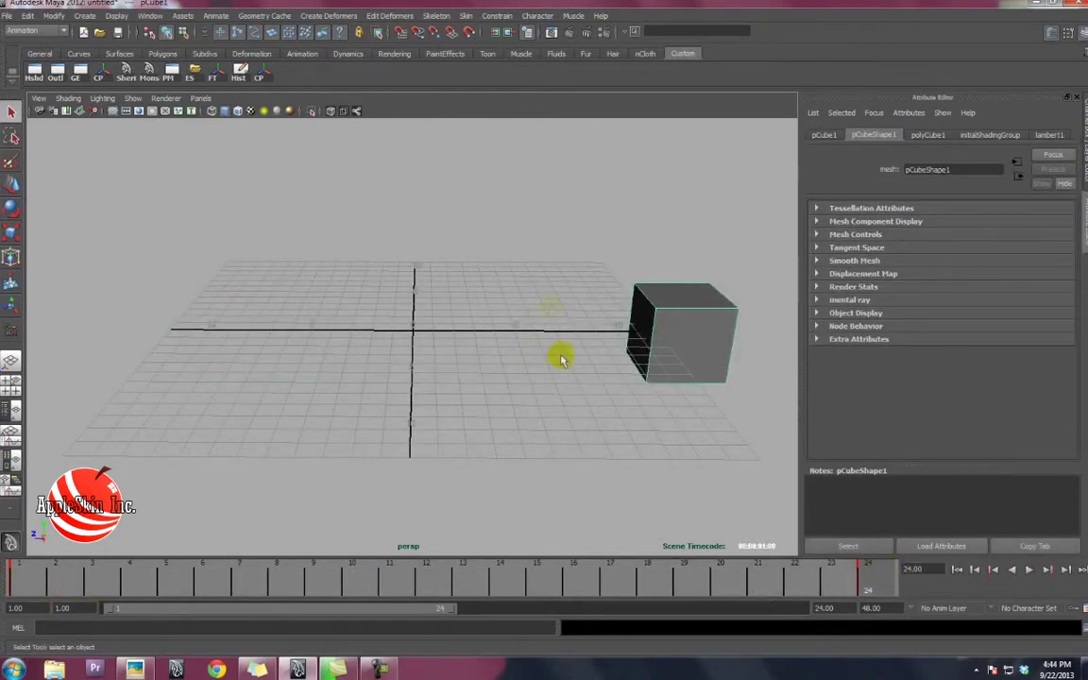
pyautogui.click(617, 358)
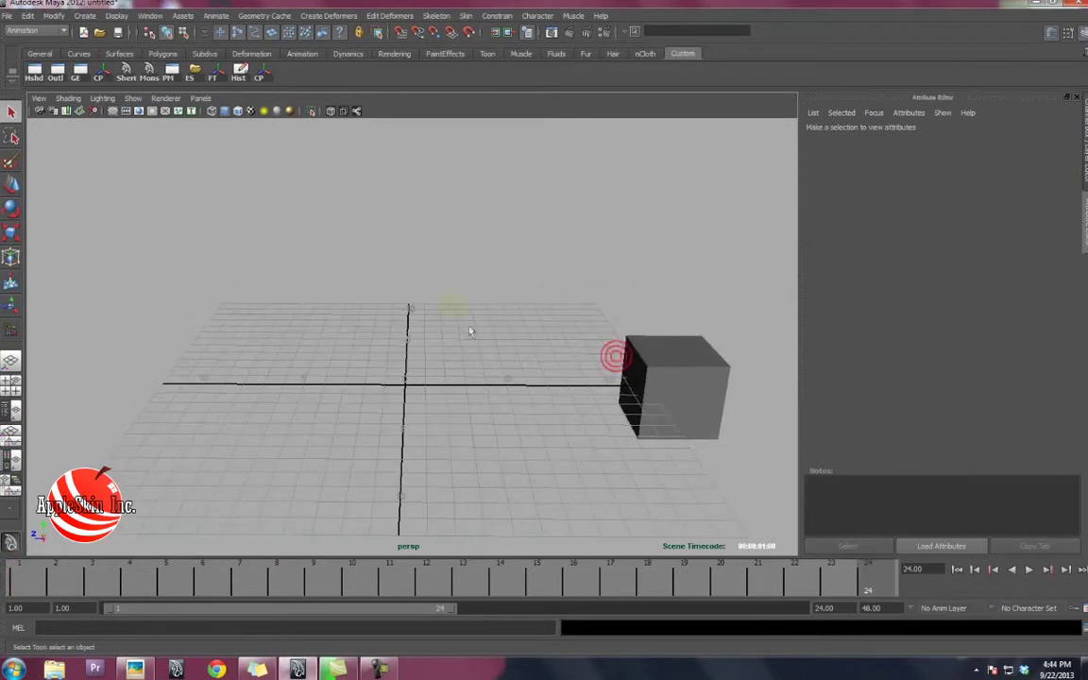
# Check fbxmaya in the Plug-in Manager and set Export Selection's file type to FBX export.
pyautogui.click(690, 372)
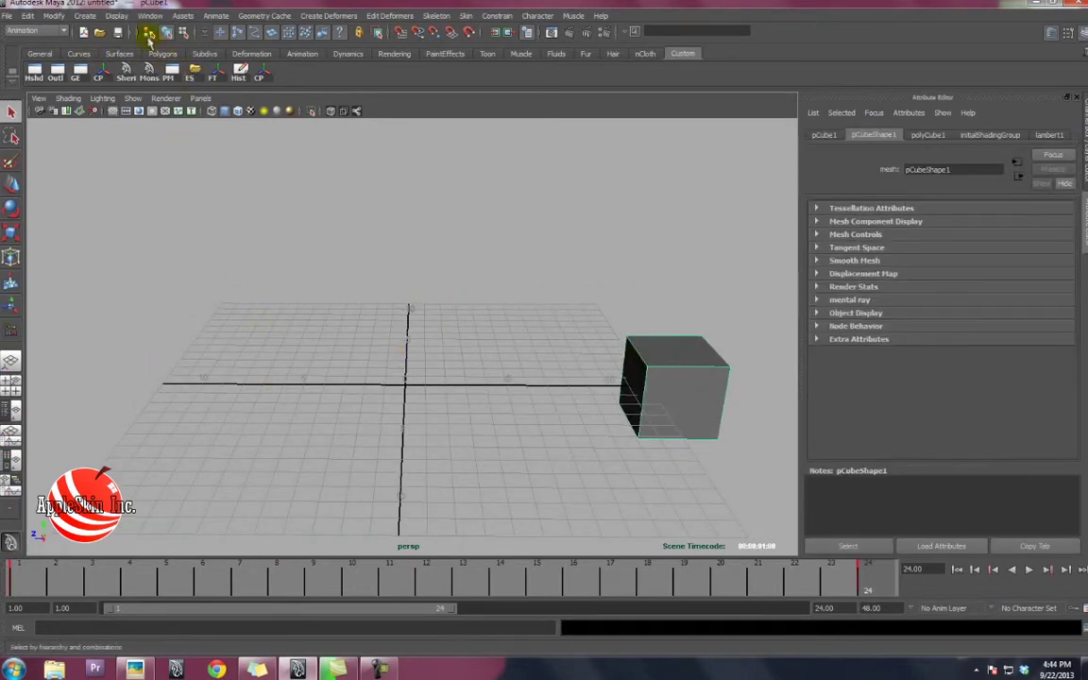
pyautogui.click(149, 15)
pyautogui.click(311, 194)
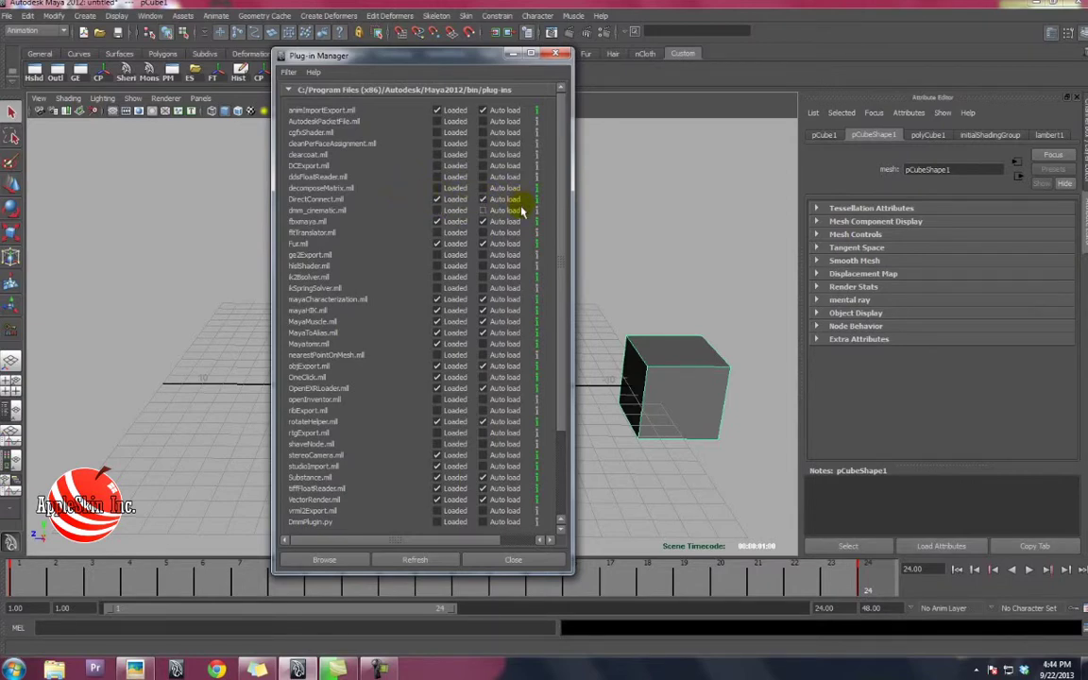
pyautogui.click(6, 16)
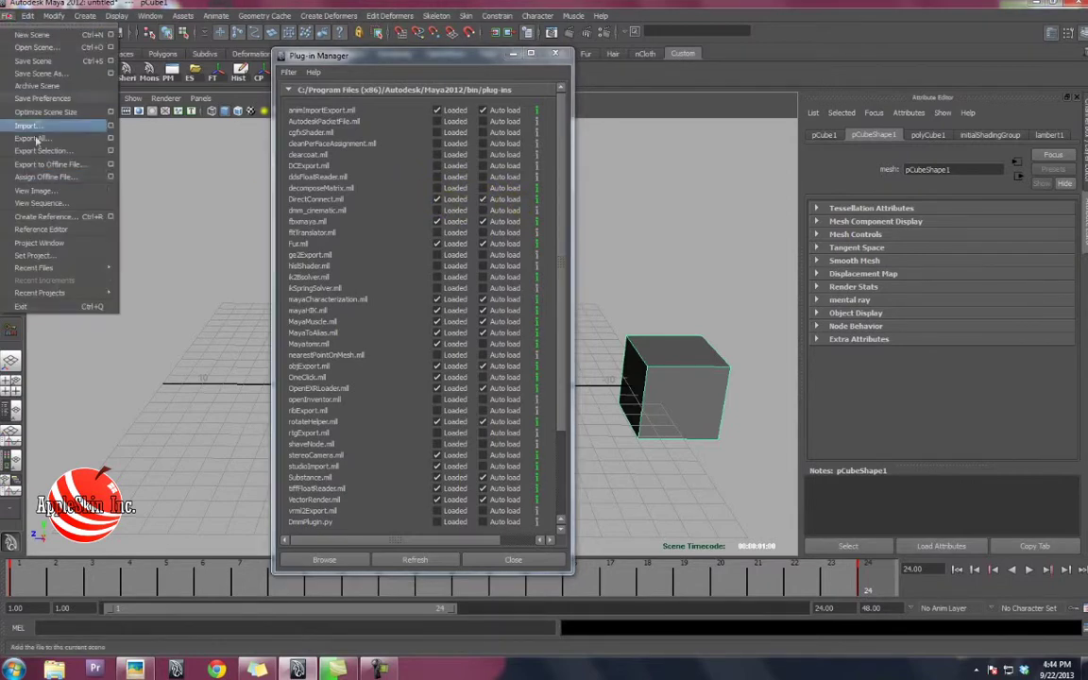
pyautogui.click(110, 151)
pyautogui.click(444, 273)
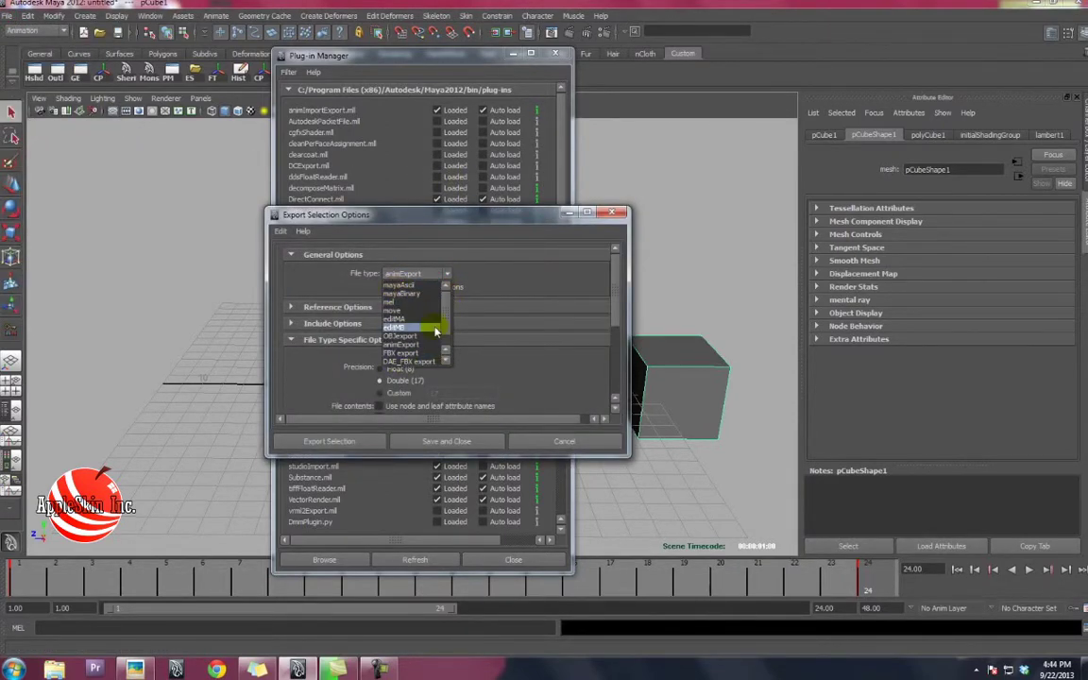
pyautogui.scroll(-1, 416, 335)
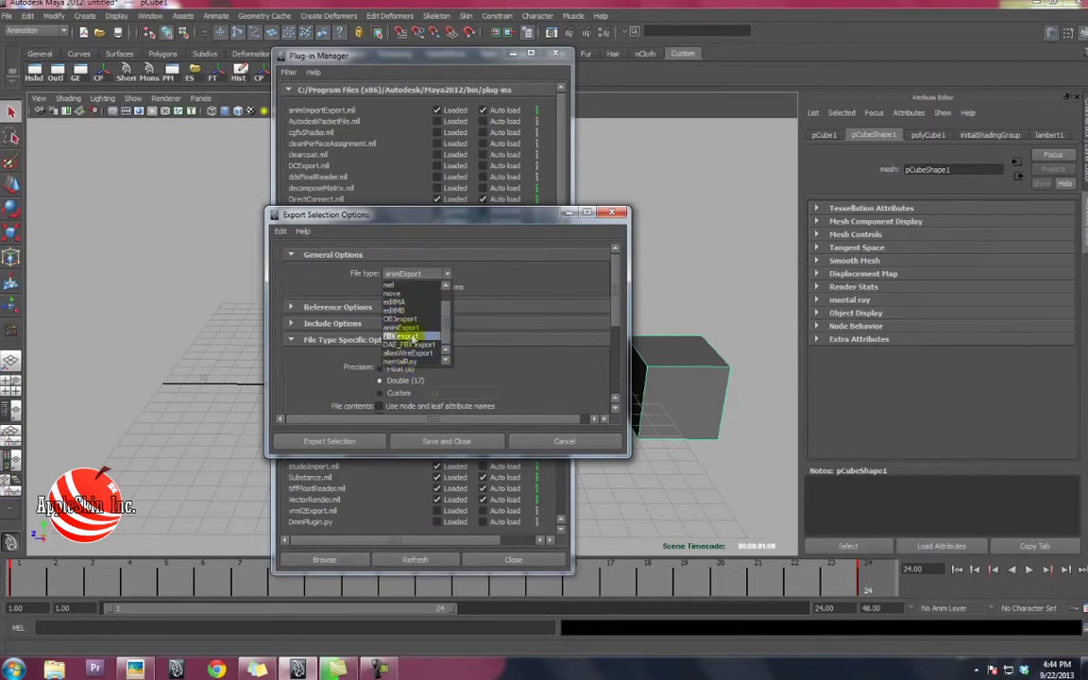
pyautogui.click(407, 337)
pyautogui.click(619, 213)
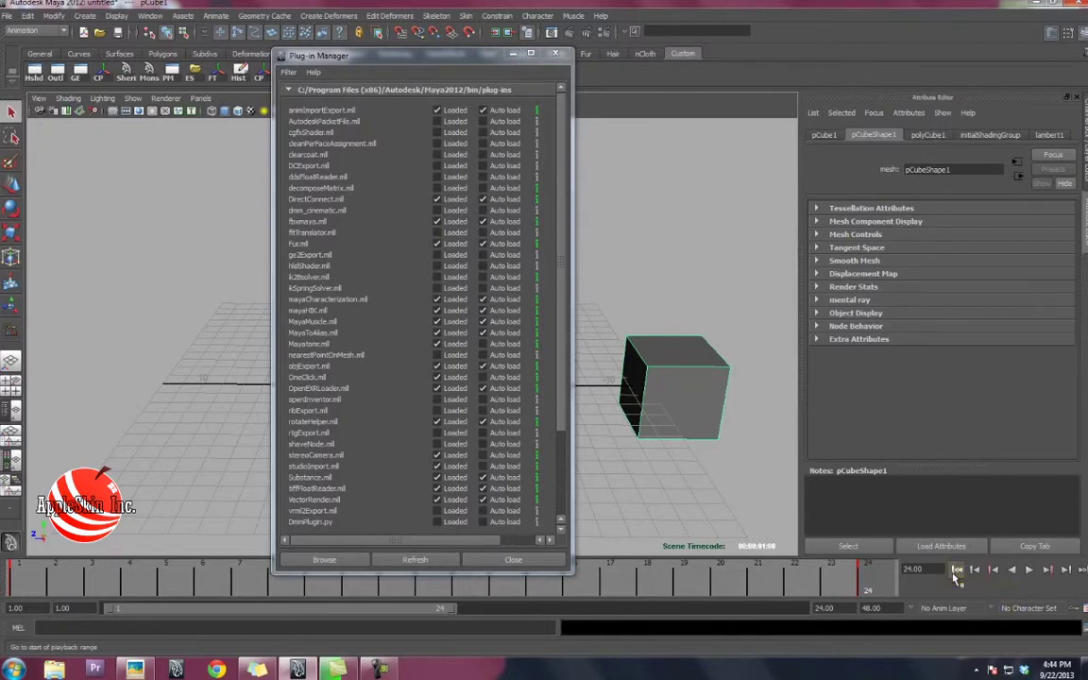
# Return to frame 1 and replay the cube's animation.
pyautogui.hotkey('alt', 'shift', 'v')
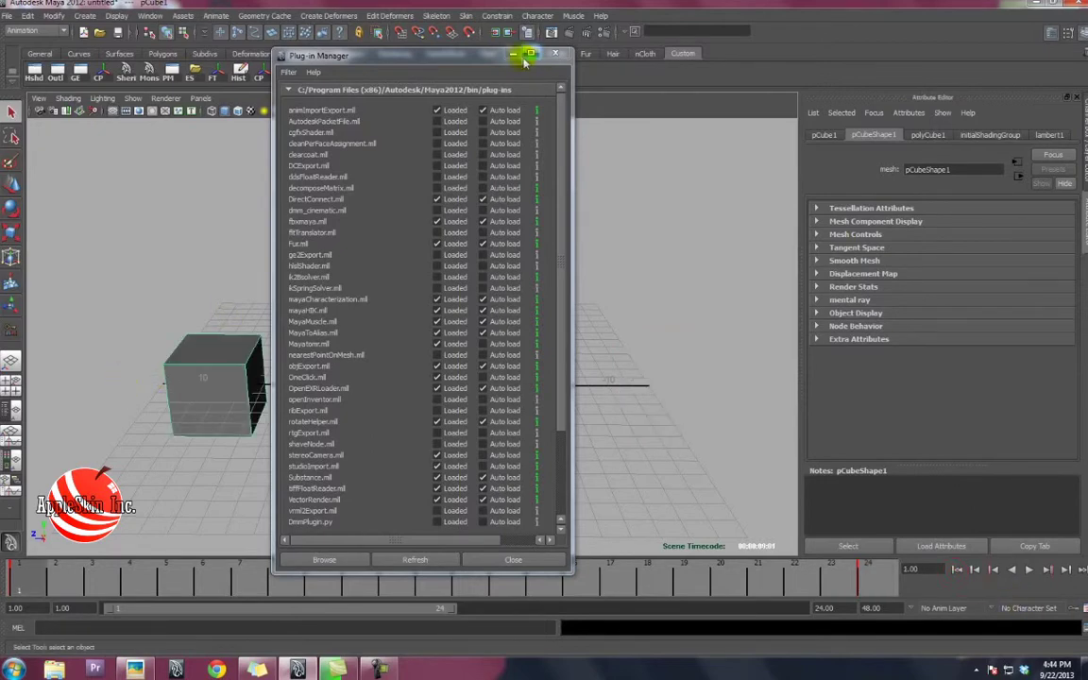
pyautogui.click(555, 54)
pyautogui.scroll(-3, 226, 416)
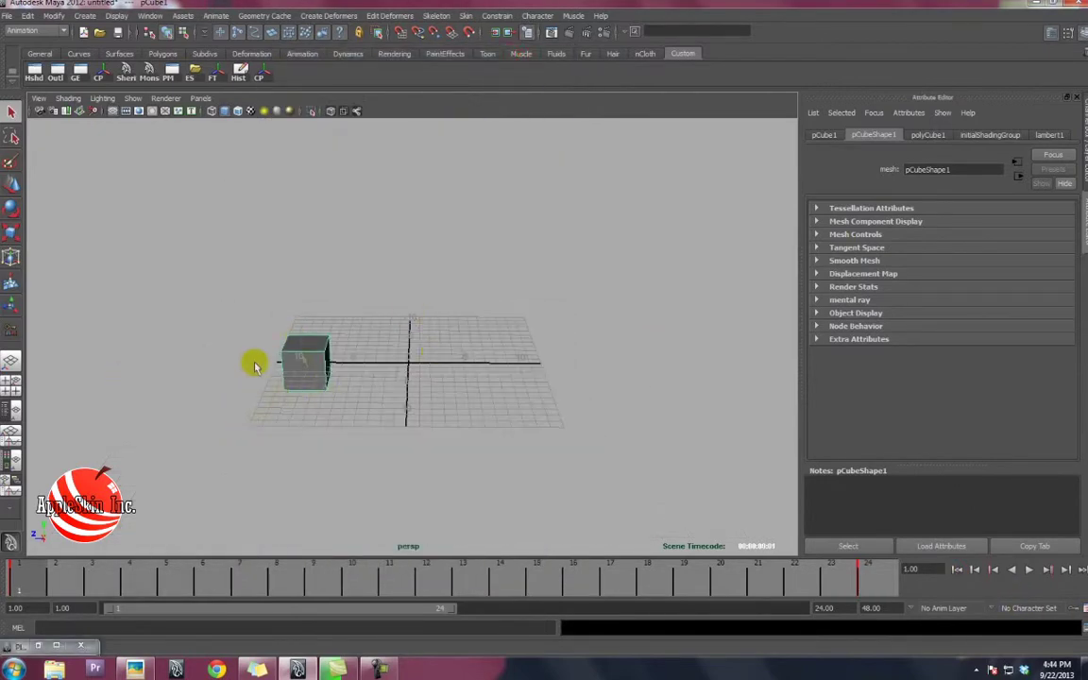
pyautogui.hotkey('alt', 'v')
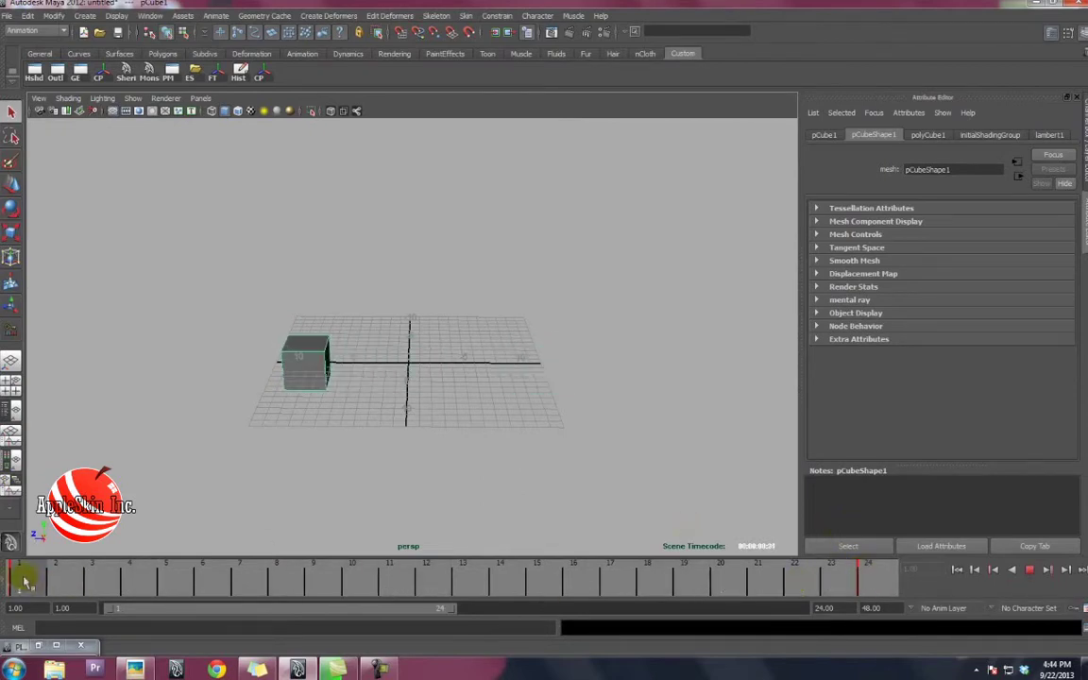
pyautogui.doubleClick(26, 583)
pyautogui.rightClick(25, 583)
pyautogui.click(362, 427)
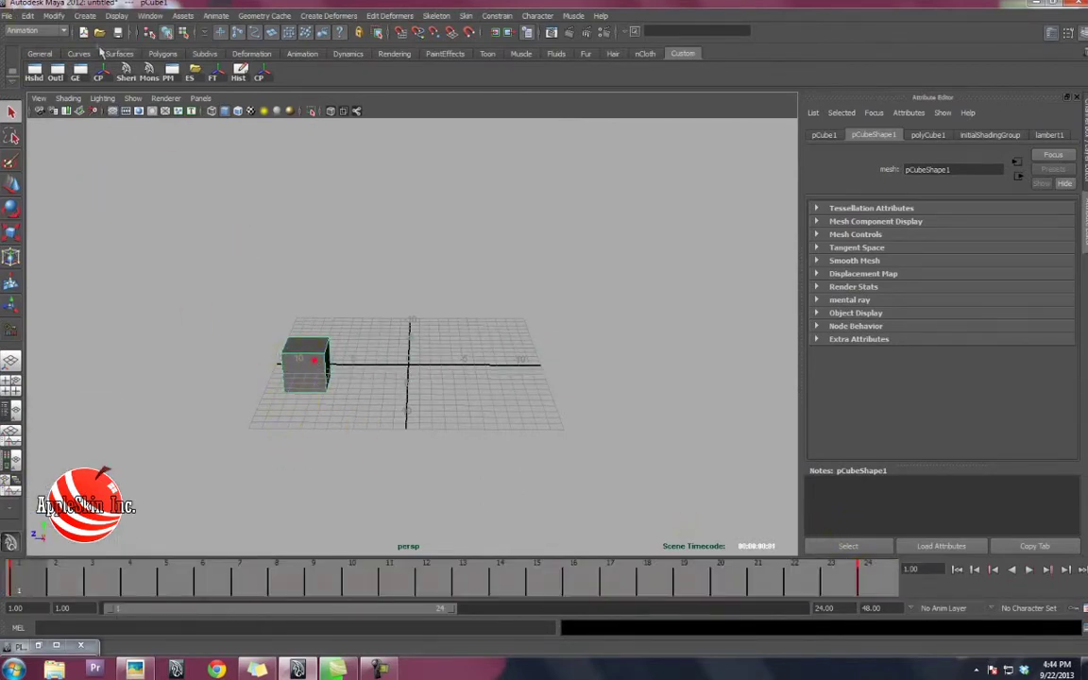
pyautogui.click(11, 15)
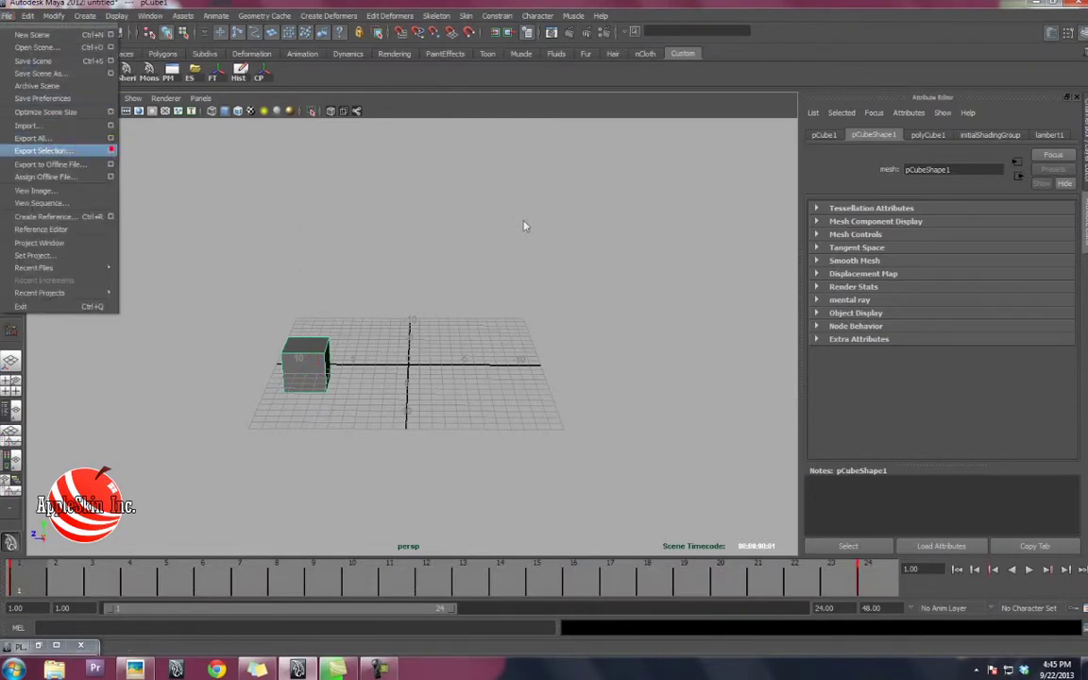
# Export the selected cube as FBX file Box_fbx and dismiss the tangent warning.
pyautogui.click(415, 273)
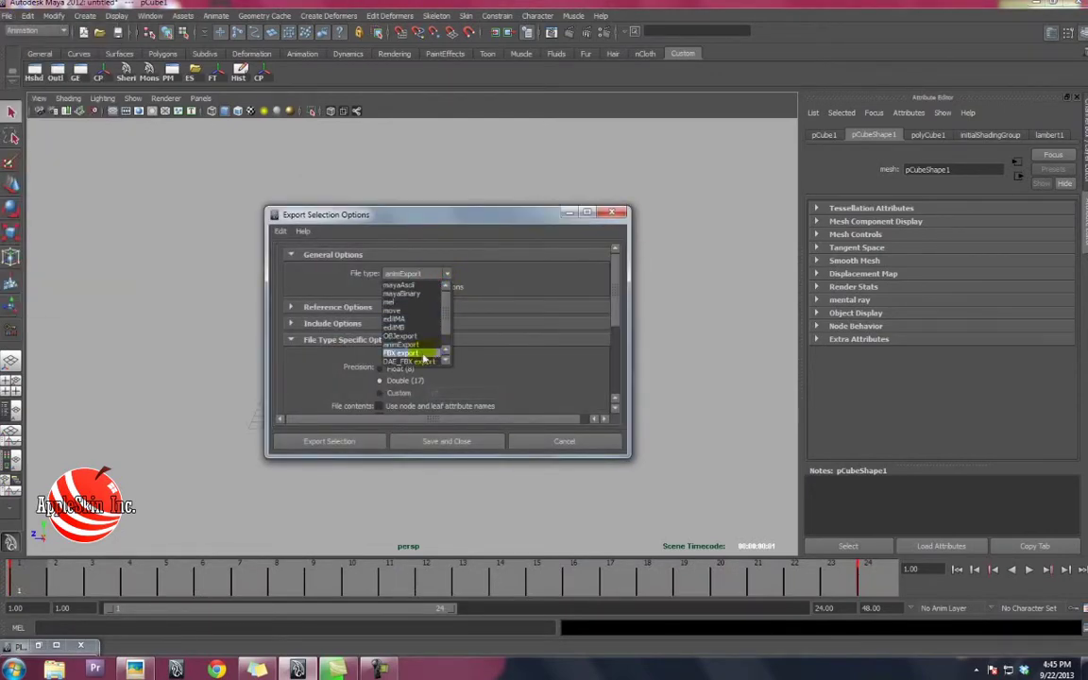
pyautogui.click(398, 354)
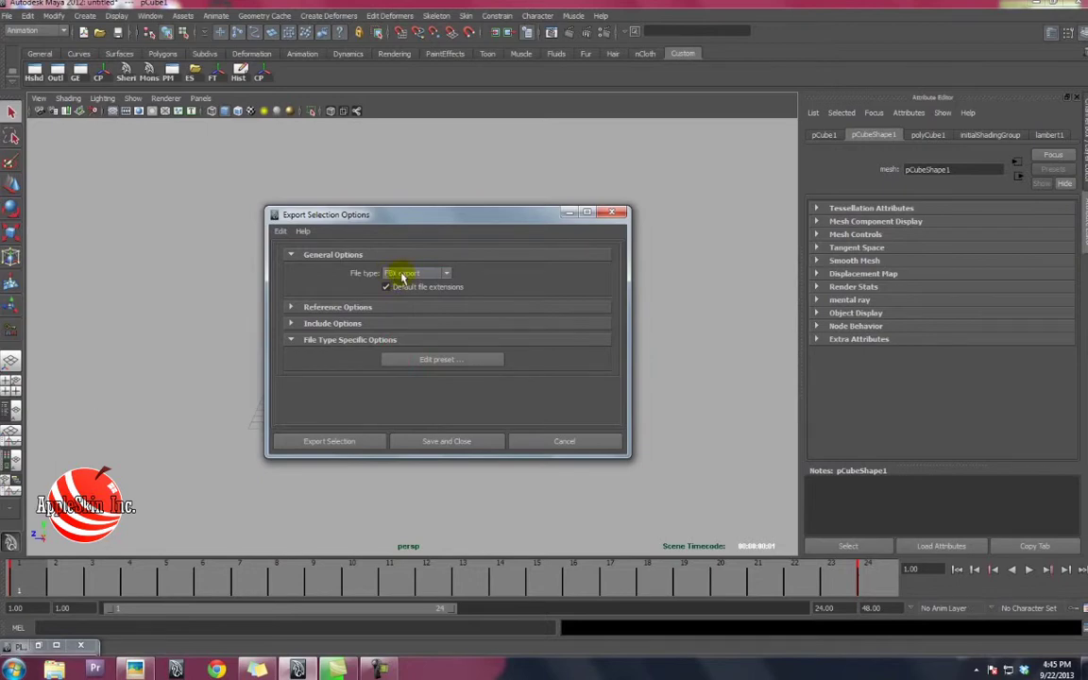
pyautogui.click(338, 443)
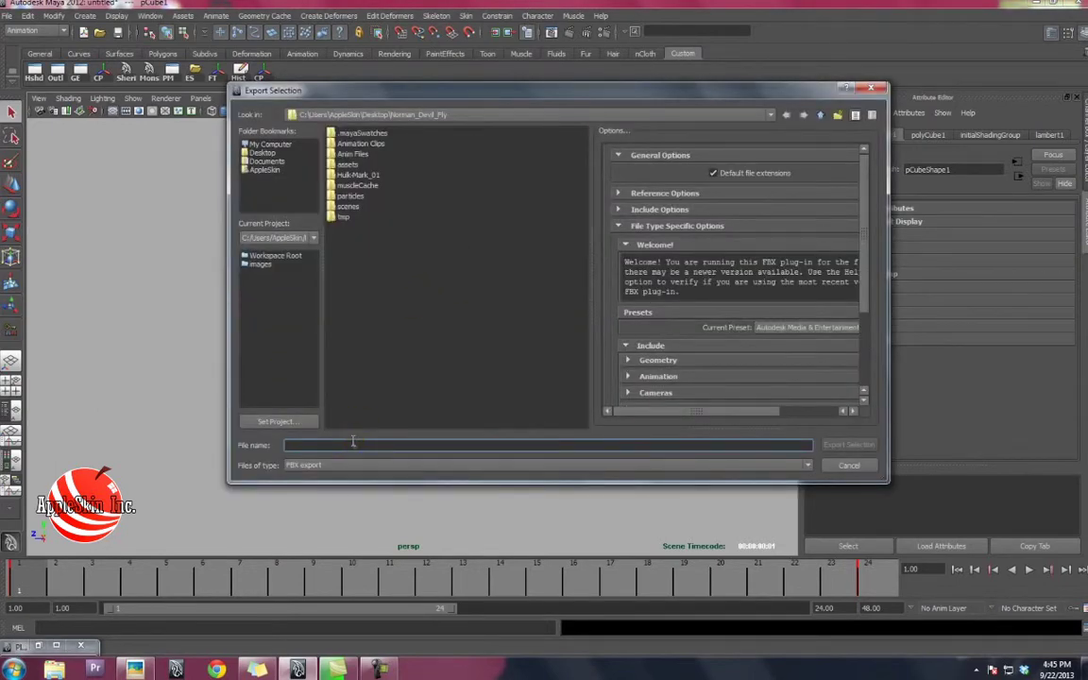
pyautogui.write('Box_fbx')
pyautogui.press('Return')
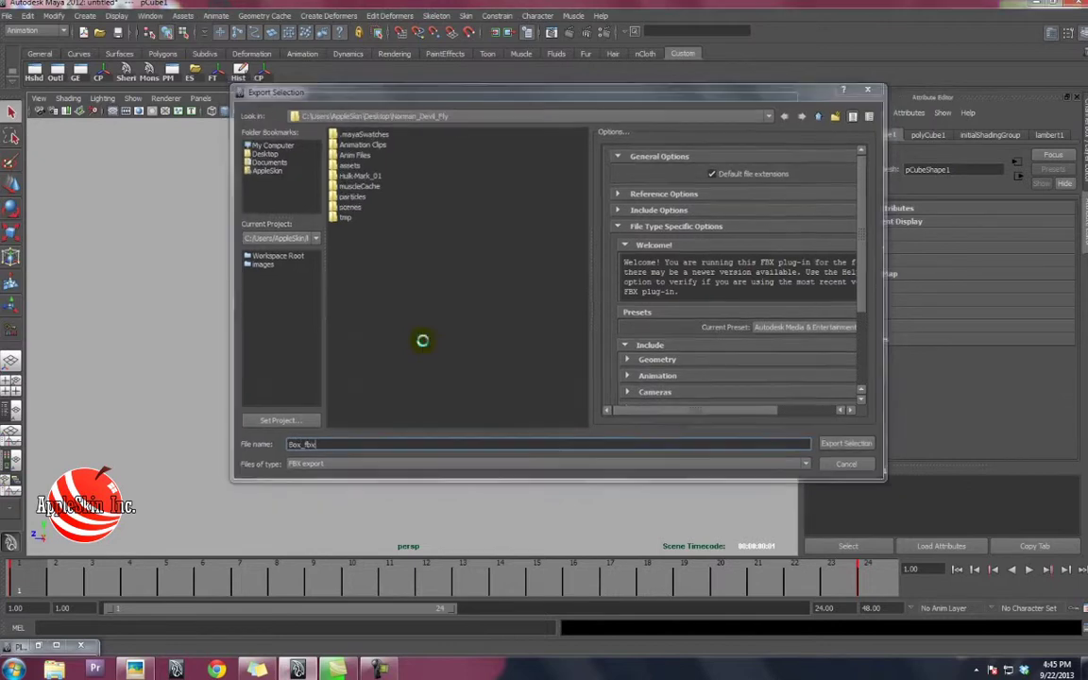
pyautogui.click(453, 264)
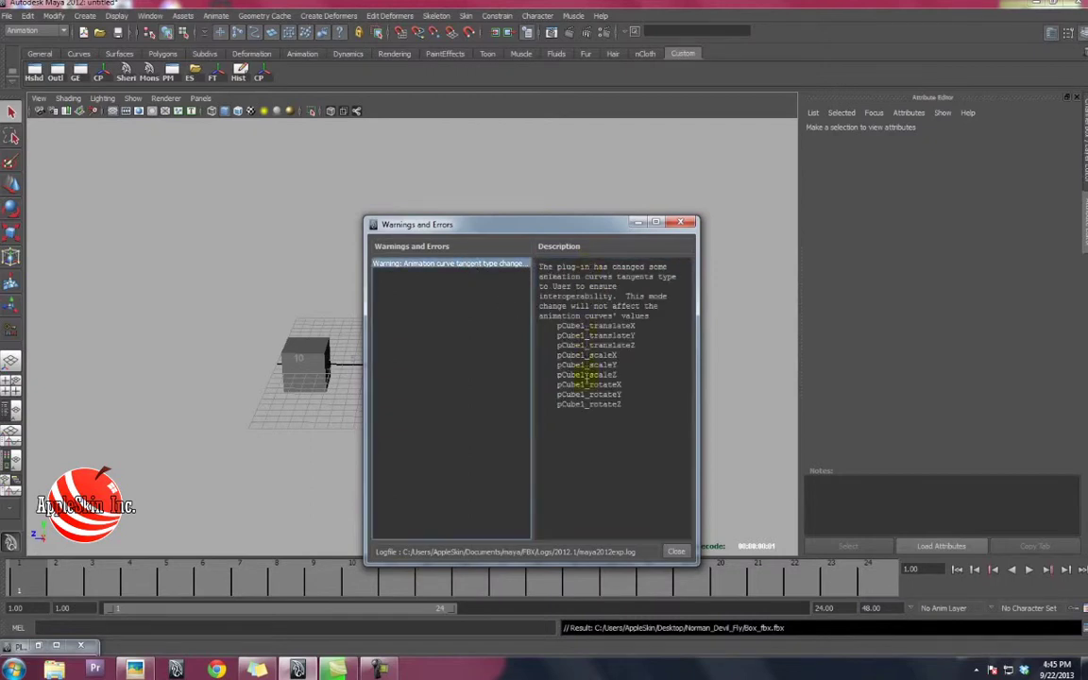
pyautogui.click(676, 553)
pyautogui.click(299, 368)
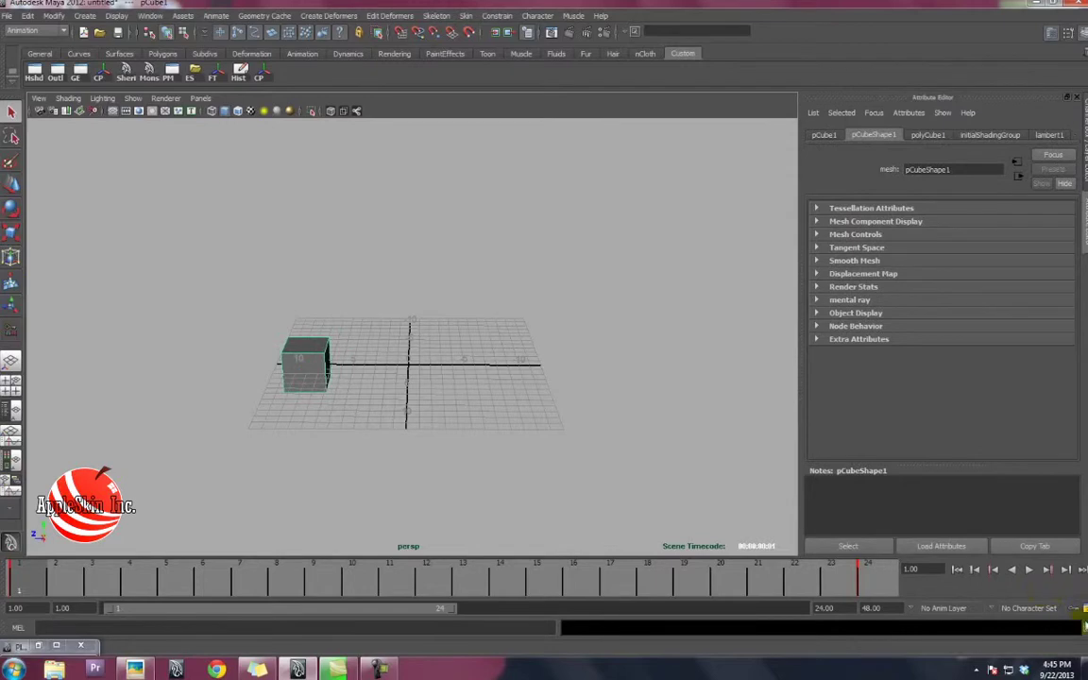
# Check the saved FBX file path in the Script Editor, then close it.
pyautogui.hotkey('ctrl', 'e')
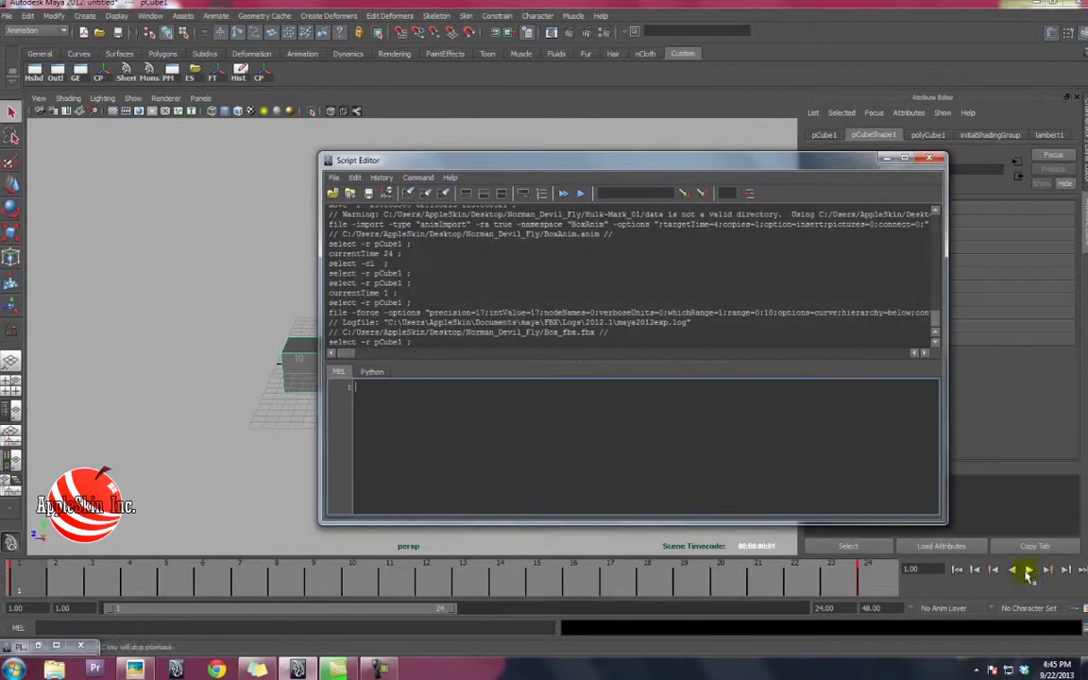
pyautogui.moveTo(357, 333); pyautogui.dragTo(612, 333)
pyautogui.click(614, 333)
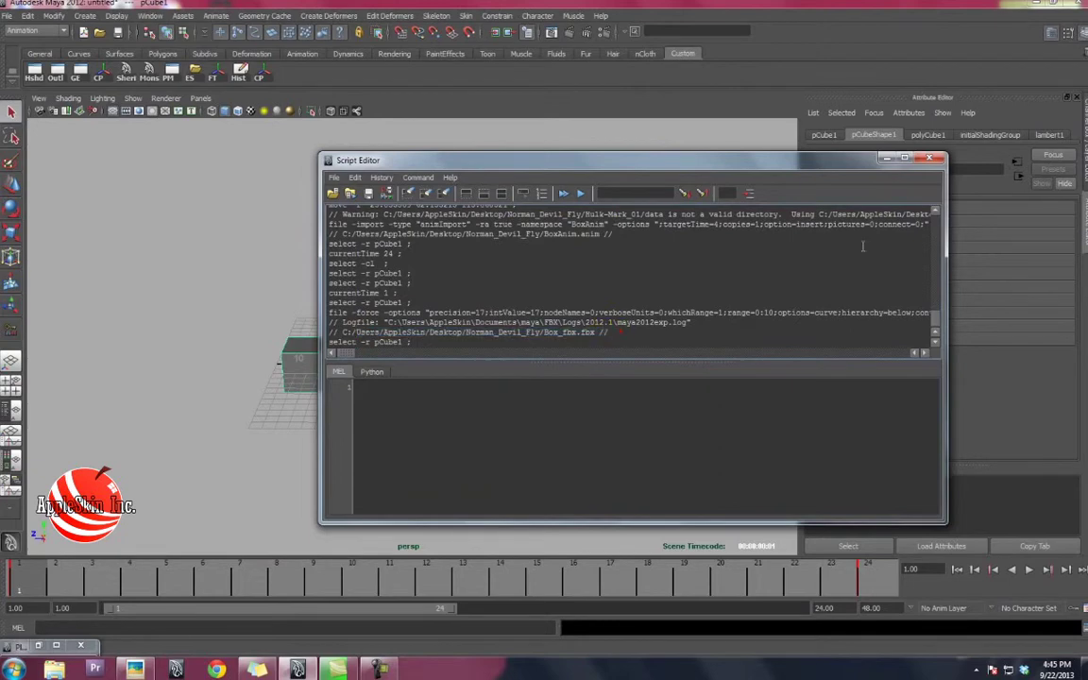
pyautogui.click(927, 158)
# Clear the cube's animation keys from the timeline and open the Import options.
pyautogui.moveTo(311, 337); pyautogui.dragTo(293, 379)
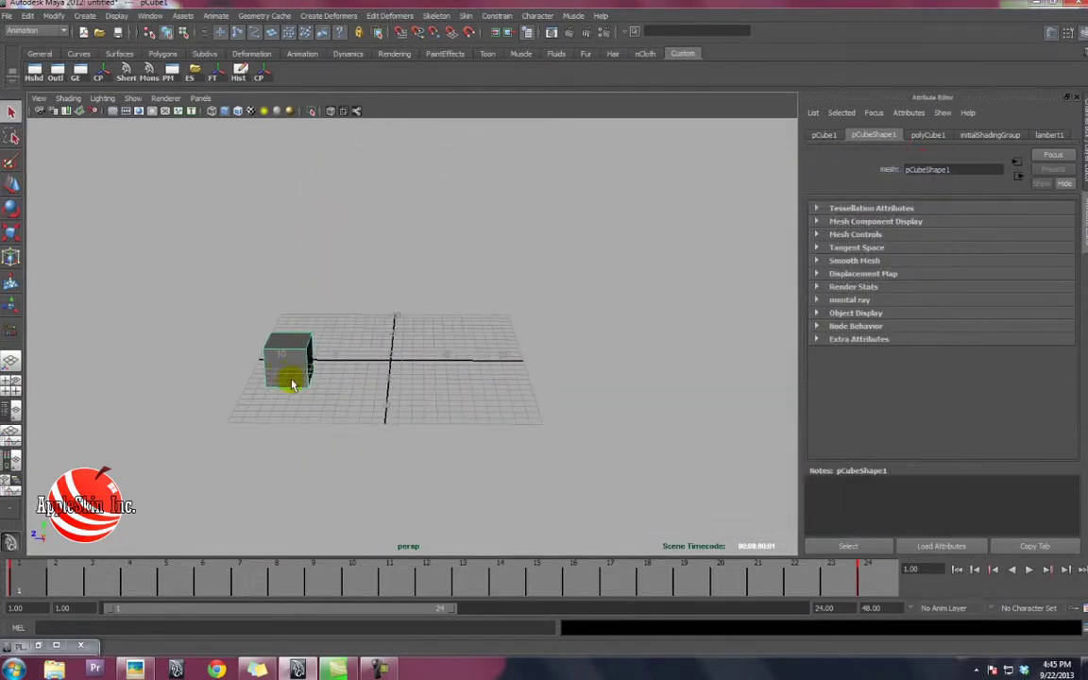
pyautogui.doubleClick(203, 565)
pyautogui.rightClick(38, 567)
pyautogui.click(68, 454)
pyautogui.keyDown('alt'); pyautogui.moveTo(251, 403); pyautogui.dragTo(255, 407, button='middle'); pyautogui.keyUp('alt')
pyautogui.keyDown('alt'); pyautogui.moveTo(255, 407); pyautogui.dragTo(404, 433, button='right'); pyautogui.keyUp('alt')
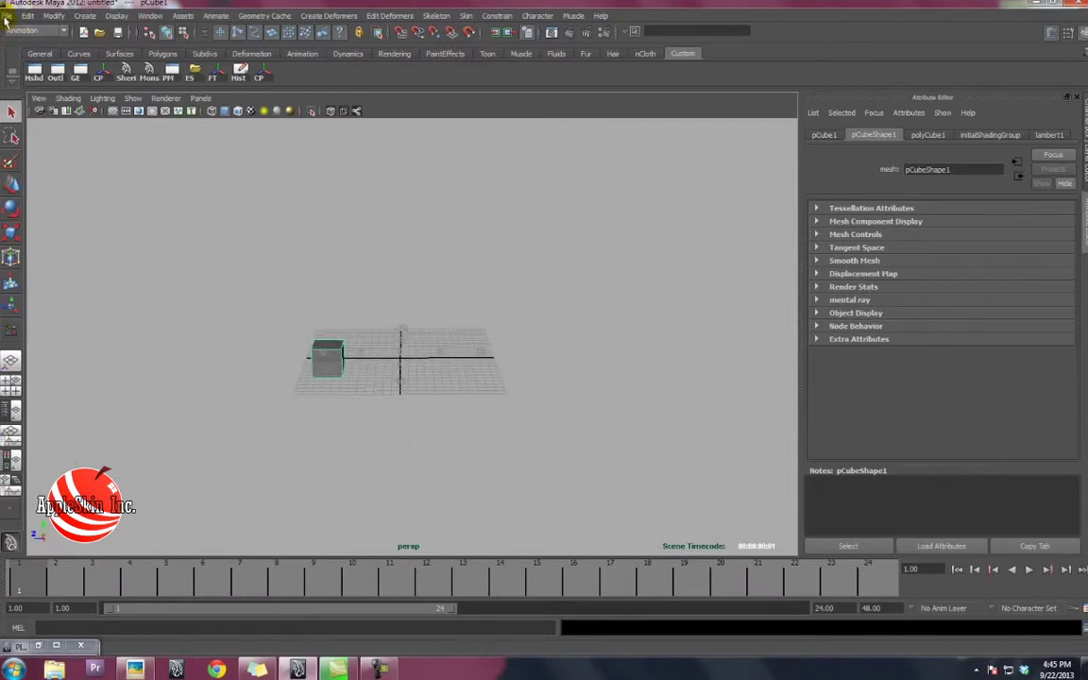
pyautogui.click(8, 17)
pyautogui.click(110, 126)
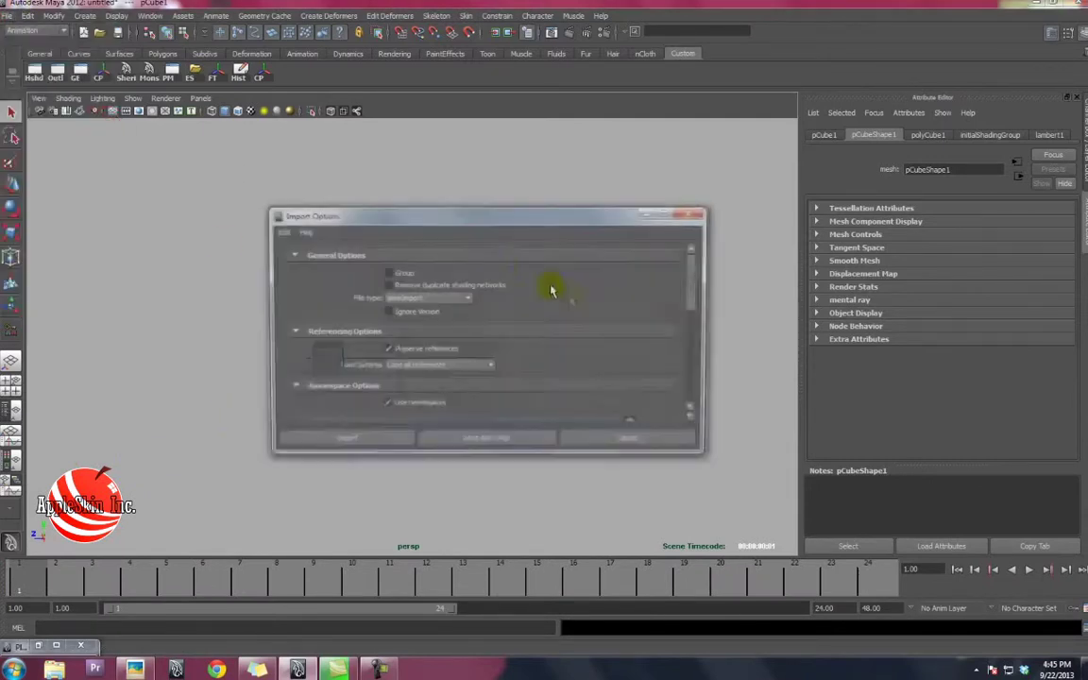
# Import Box_fbx.fbx from the Norman_Devil_Fly folder with FBX as the file type.
pyautogui.click(427, 299)
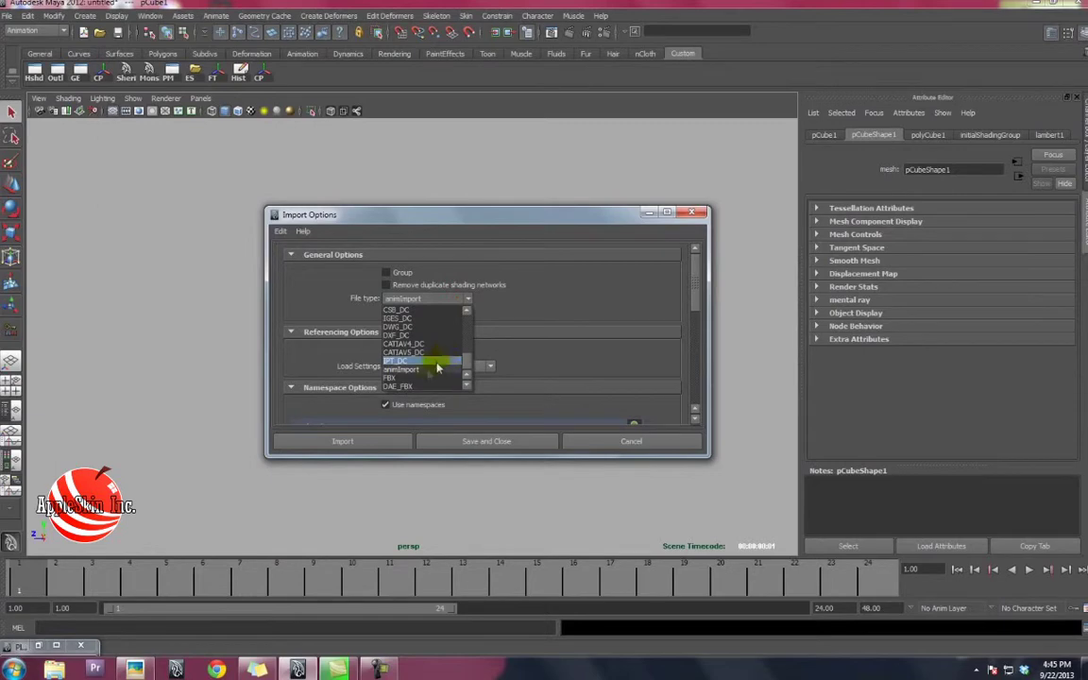
pyautogui.click(398, 380)
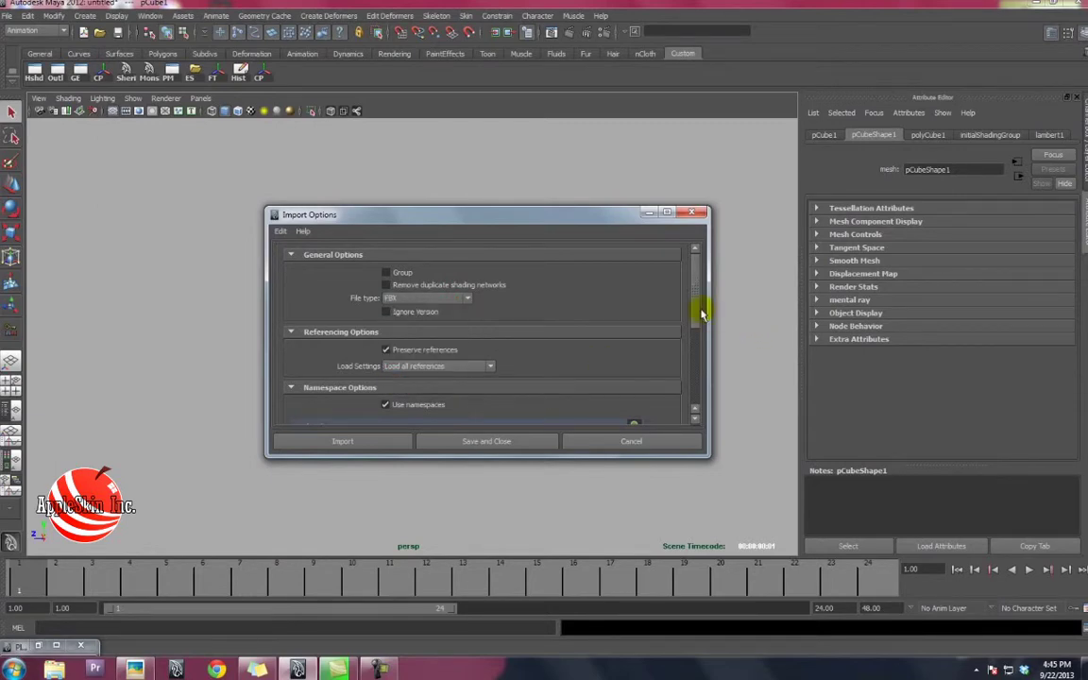
pyautogui.moveTo(697, 308); pyautogui.dragTo(687, 390)
pyautogui.click(350, 441)
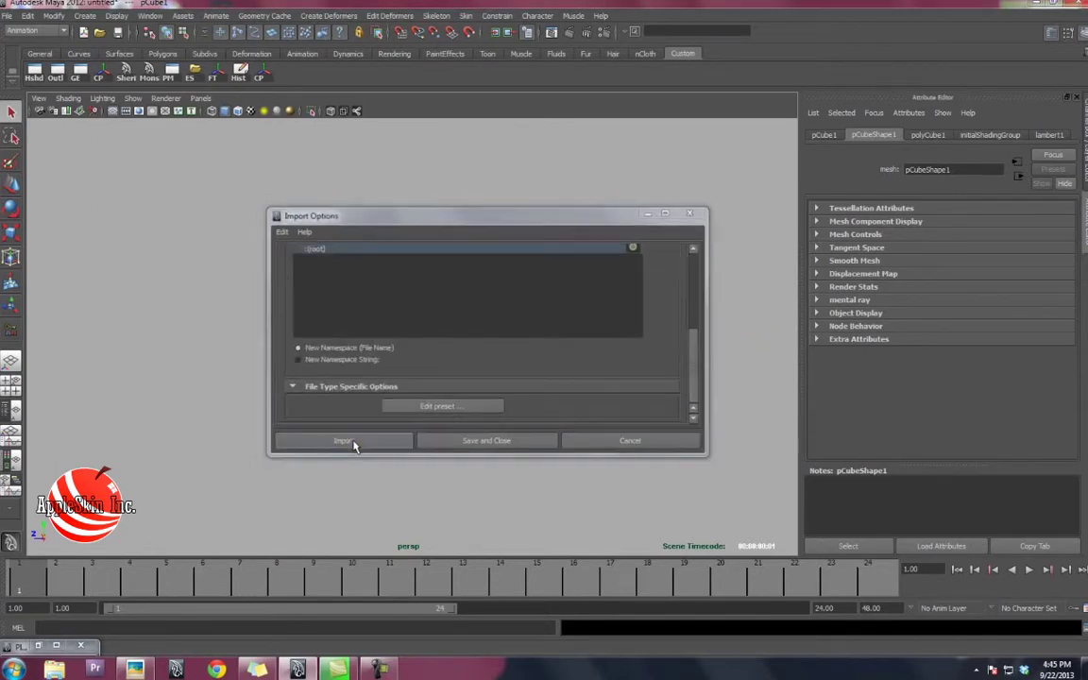
pyautogui.click(822, 114)
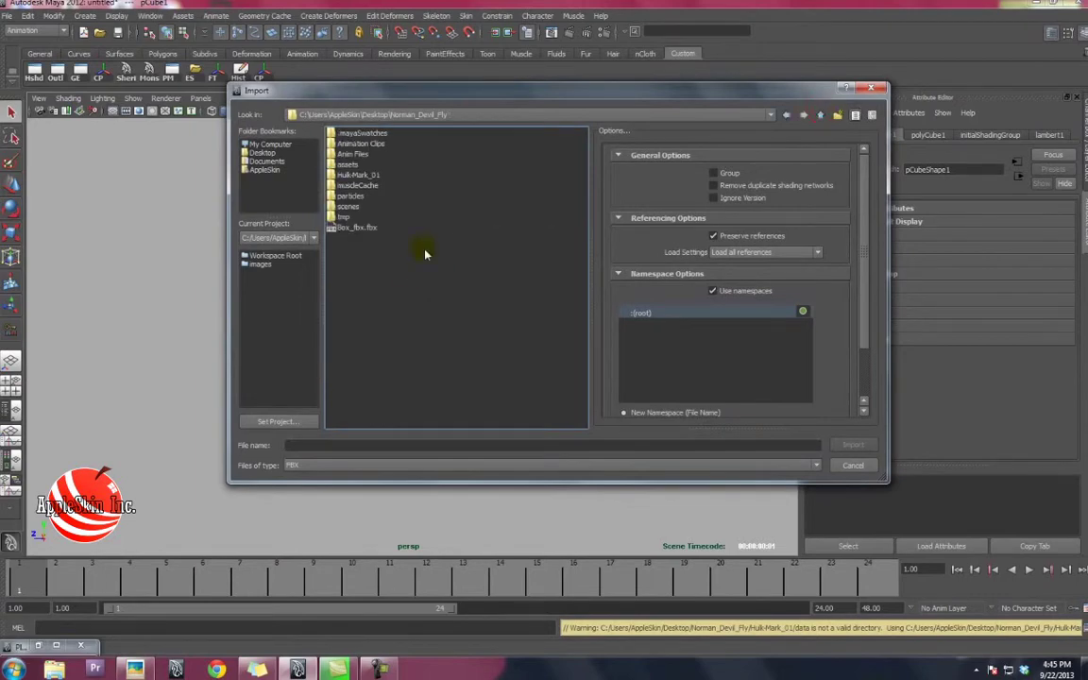
pyautogui.click(355, 227)
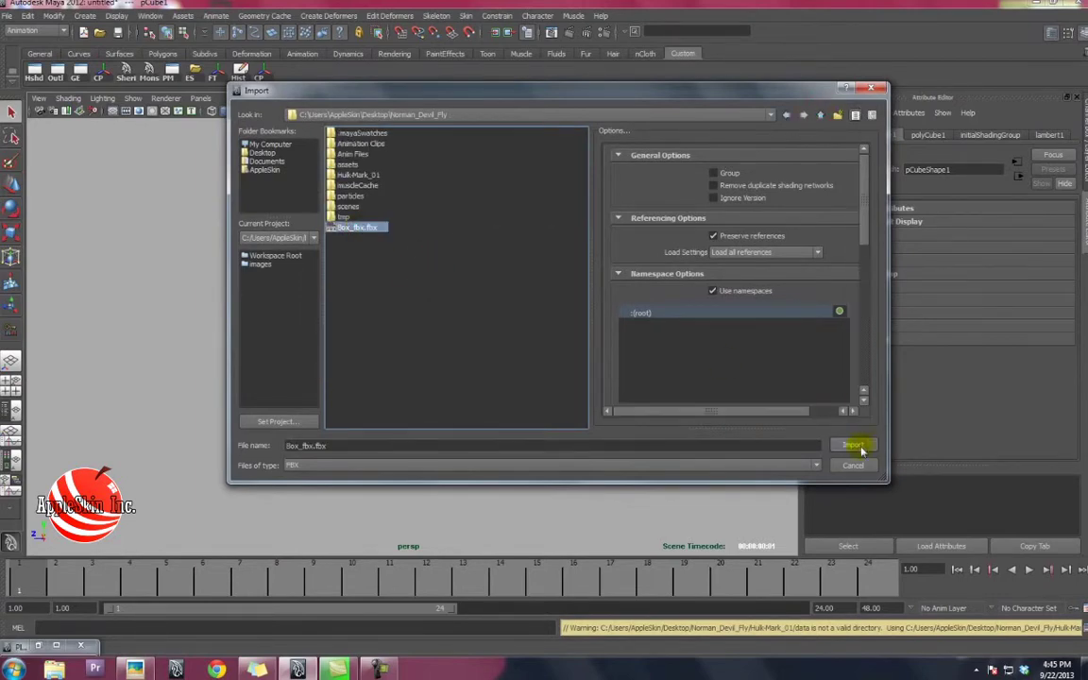
pyautogui.click(853, 445)
# Play the imported cube's animation, select the cube, and open the Plug-in Manager.
pyautogui.hotkey('alt', 'v')
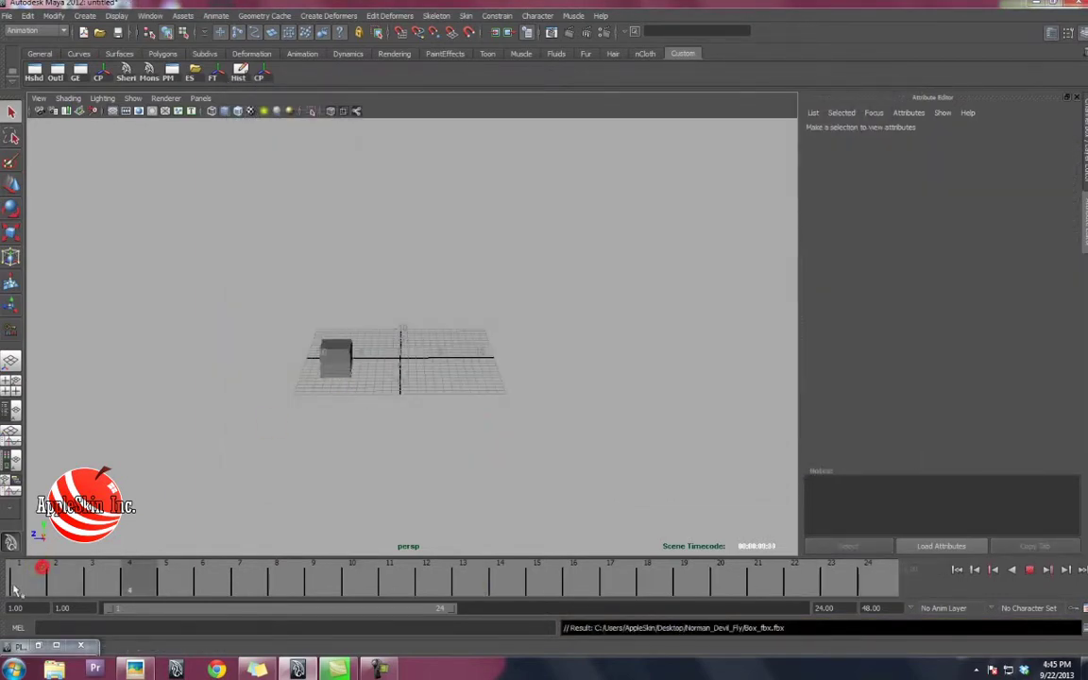
pyautogui.hotkey('alt', 'v')
pyautogui.click(323, 359)
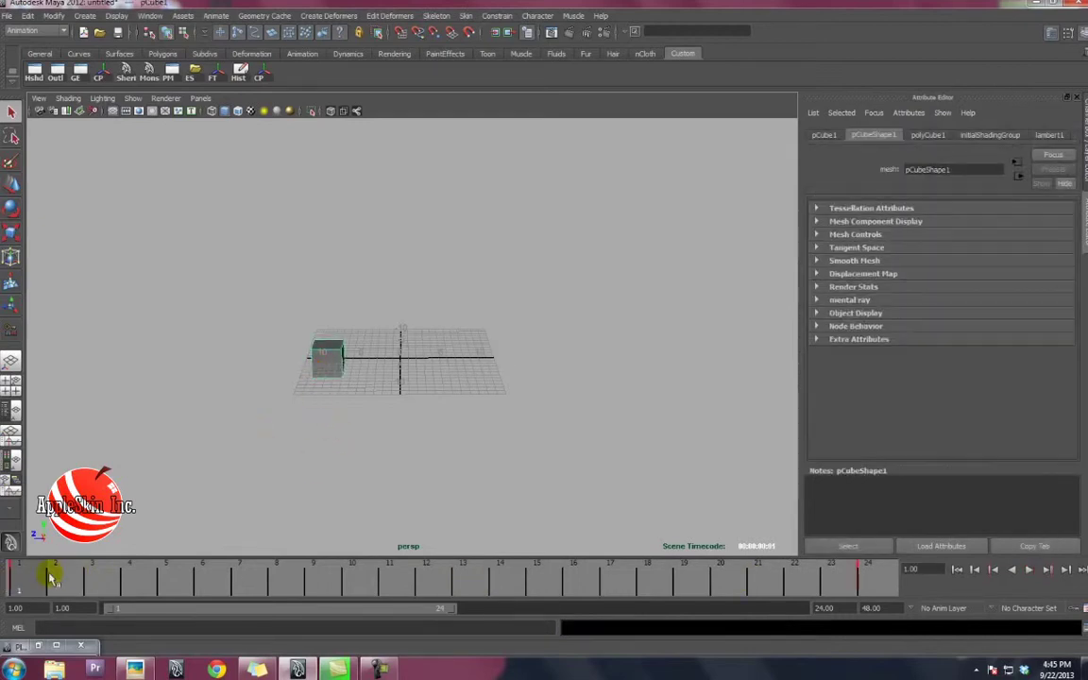
pyautogui.keyDown('alt'); pyautogui.moveTo(312, 404); pyautogui.dragTo(362, 366, button='right'); pyautogui.keyUp('alt')
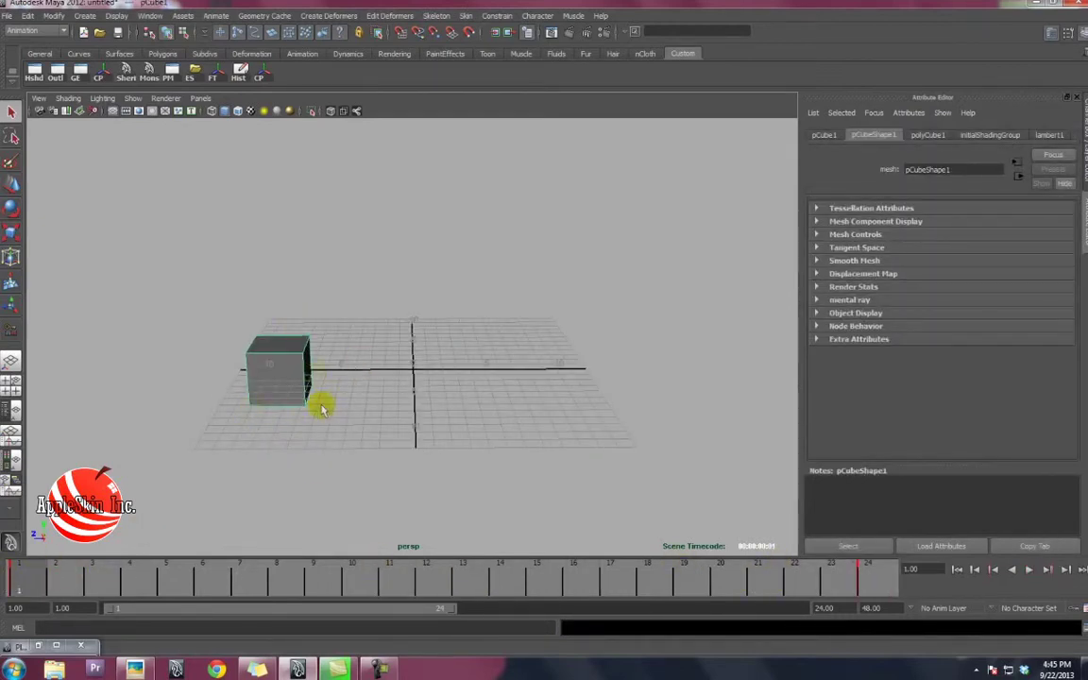
pyautogui.click(150, 15)
pyautogui.click(312, 217)
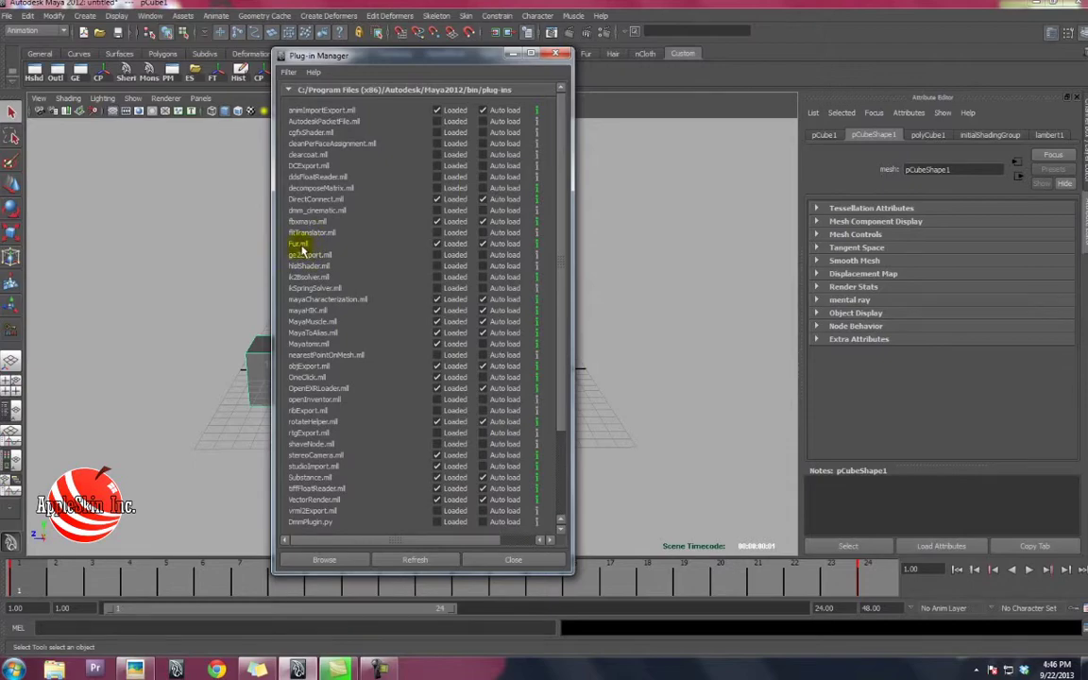
# Delete the cube and create a polygon sphere scaled up slightly.
pyautogui.moveTo(452, 54); pyautogui.dragTo(316, 232)
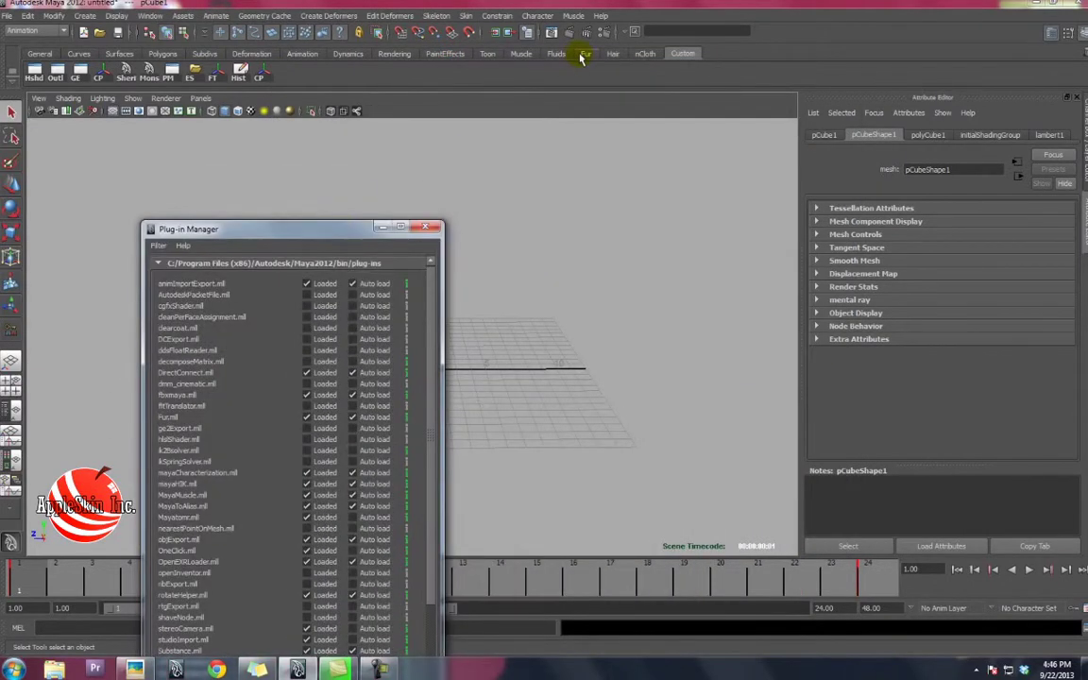
pyautogui.click(585, 54)
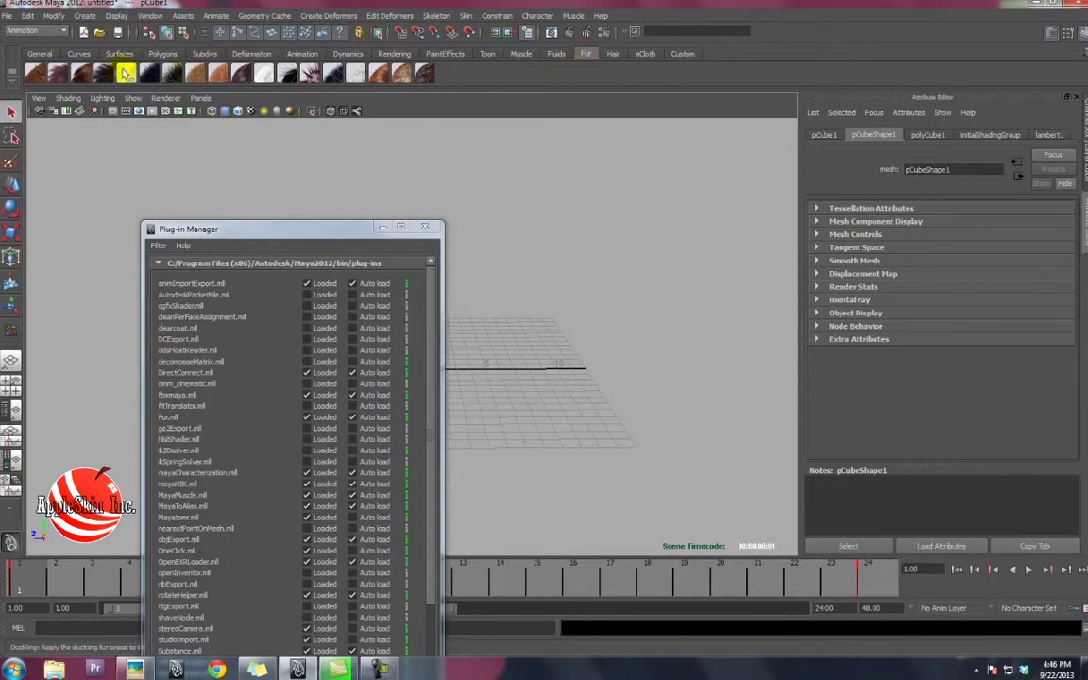
pyautogui.moveTo(257, 228); pyautogui.dragTo(791, 203)
pyautogui.scroll(2, 433, 304)
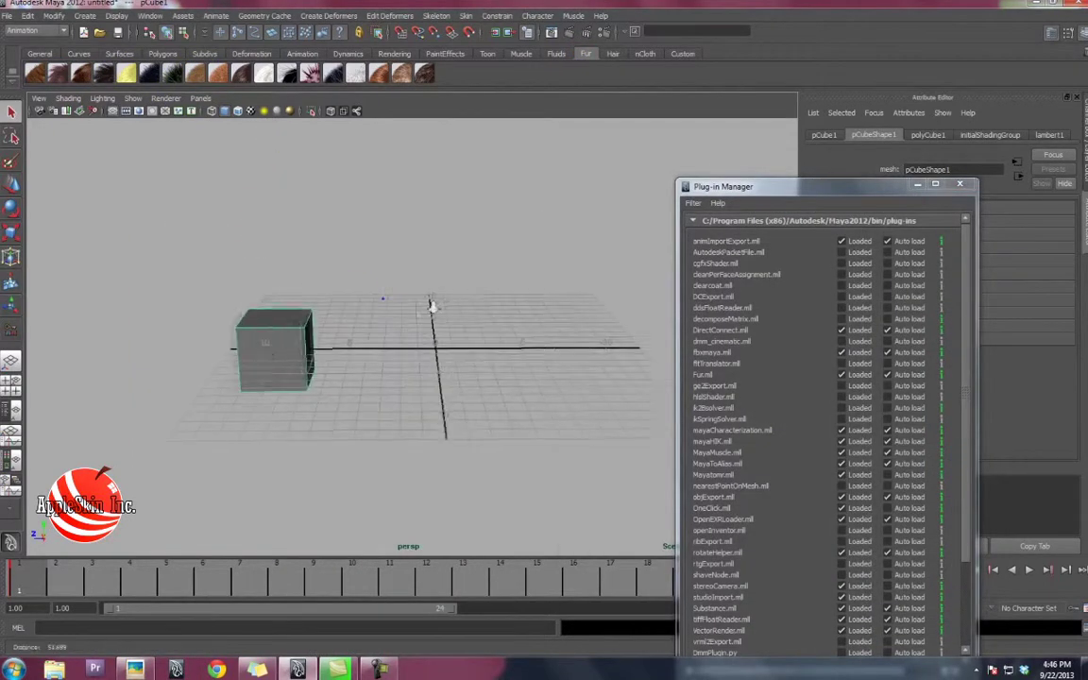
pyautogui.press('Delete')
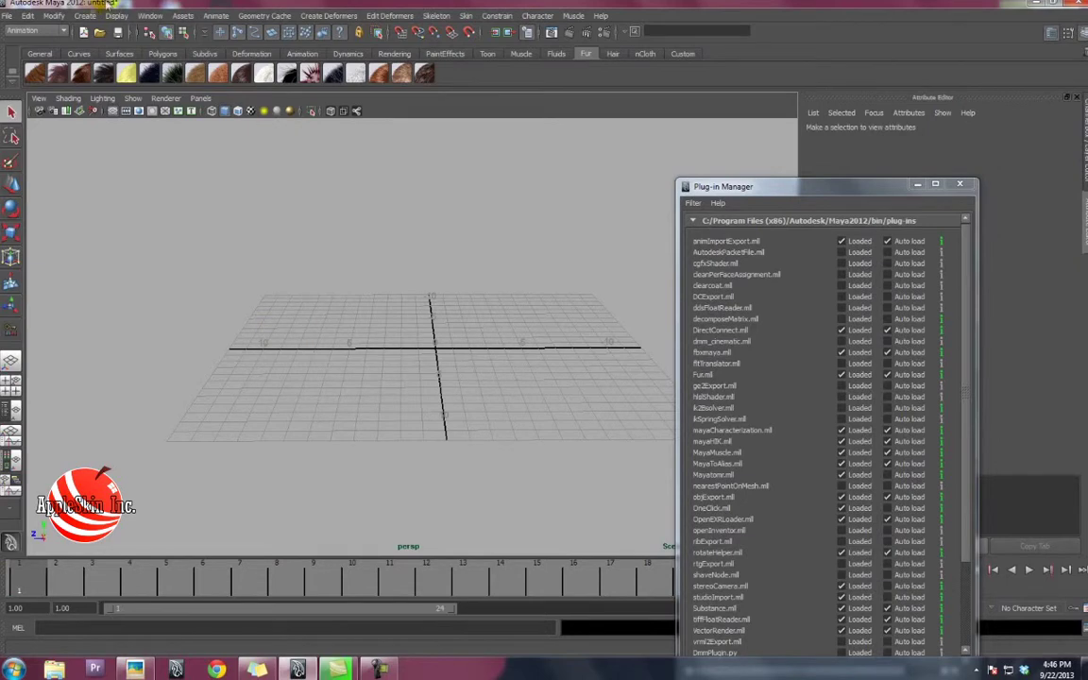
pyautogui.click(85, 16)
pyautogui.moveTo(104, 52)
pyautogui.click(232, 53)
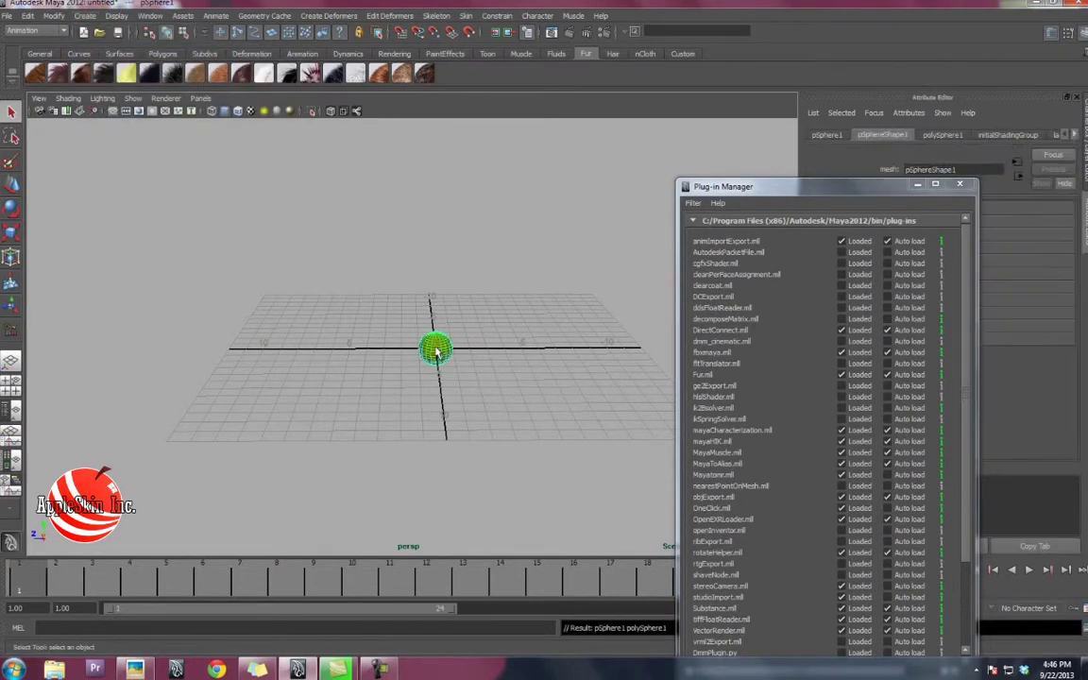
pyautogui.press('r')
pyautogui.moveTo(432, 347)
pyautogui.mouseDown()
pyautogui.moveTo(396, 341)
pyautogui.moveTo(437, 359)
pyautogui.mouseUp()
# Apply the Bear fur preset to the sphere and select its fur.
pyautogui.click(539, 315)
pyautogui.click(378, 378)
pyautogui.click(35, 74)
pyautogui.moveTo(437, 267)
pyautogui.keyDown('alt'); pyautogui.mouseDown()
pyautogui.moveTo(364, 310)
pyautogui.moveTo(448, 297)
pyautogui.moveTo(425, 303)
pyautogui.moveTo(408, 328)
pyautogui.moveTo(400, 278)
pyautogui.mouseUp(); pyautogui.keyUp('alt')
pyautogui.click(448, 298)
pyautogui.click(416, 244)
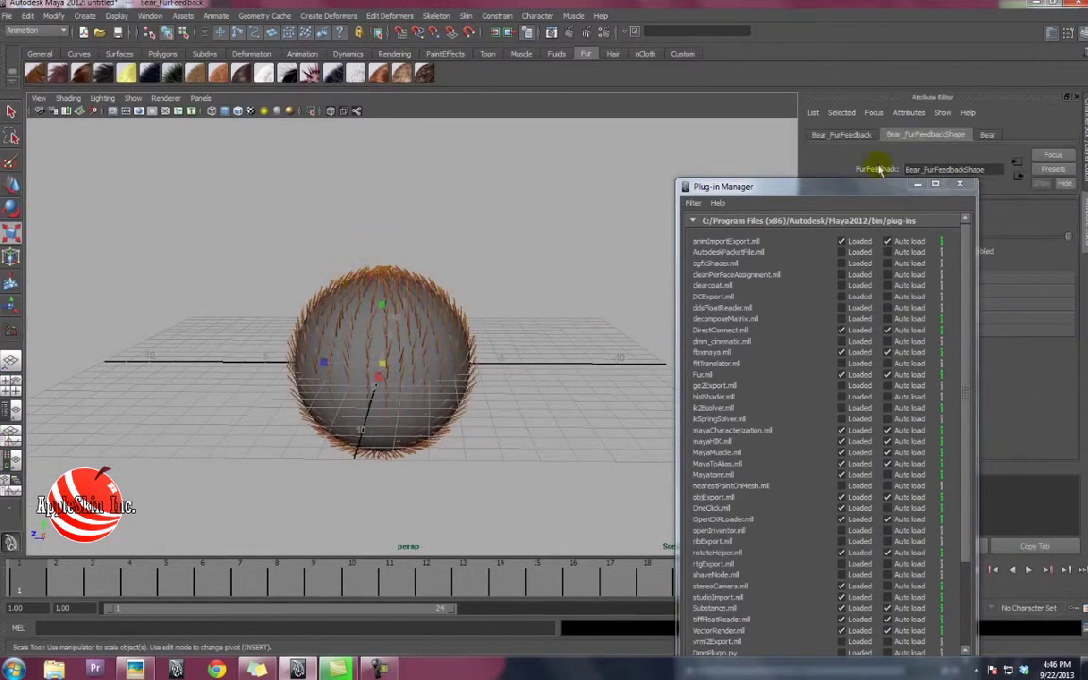
# Show the Bear fur attributes in the Attribute Editor.
pyautogui.moveTo(822, 186); pyautogui.dragTo(583, 153)
pyautogui.click(987, 134)
pyautogui.scroll(-5, 954, 378)
pyautogui.scroll(-3, 912, 340)
pyautogui.scroll(3, 912, 340)
pyautogui.moveTo(614, 154); pyautogui.dragTo(792, 137)
pyautogui.keyDown('alt'); pyautogui.moveTo(446, 368); pyautogui.dragTo(381, 332); pyautogui.keyUp('alt')
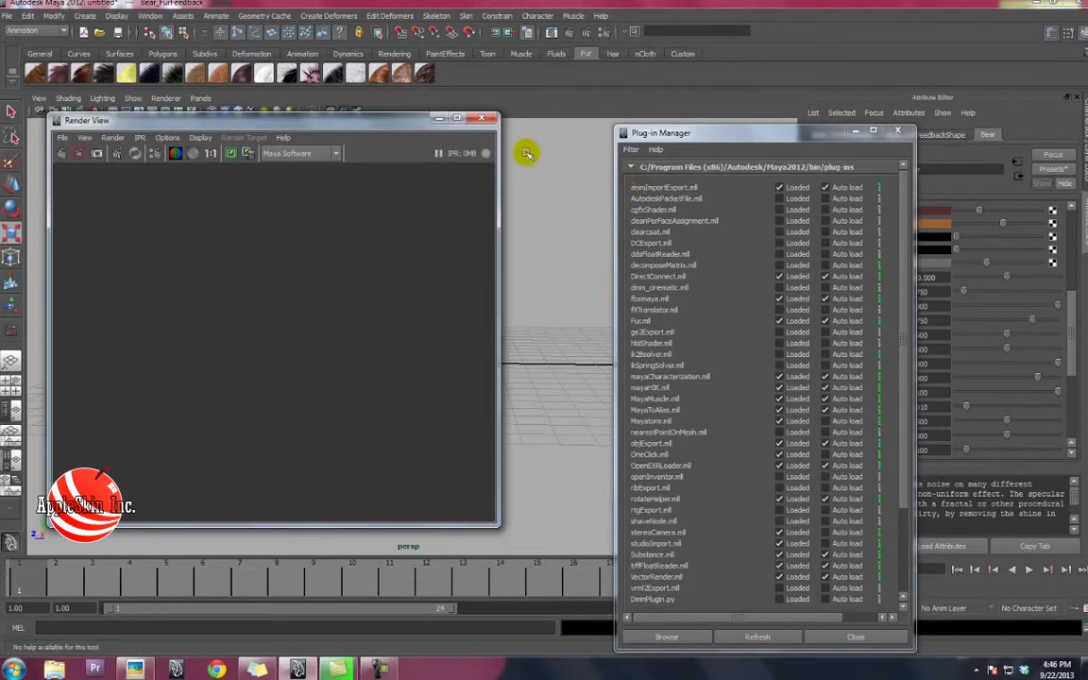
# Render the Bear-furred sphere, then close the Render View window.
pyautogui.click(62, 153)
pyautogui.click(483, 4)
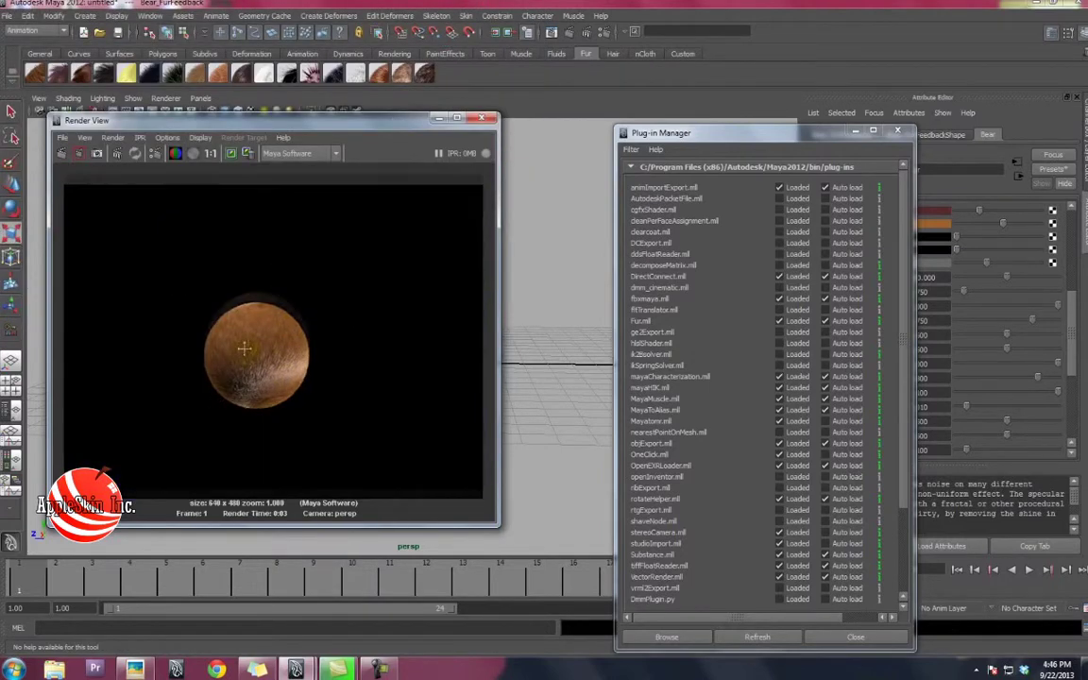
pyautogui.scroll(5, 245, 355)
pyautogui.click(483, 117)
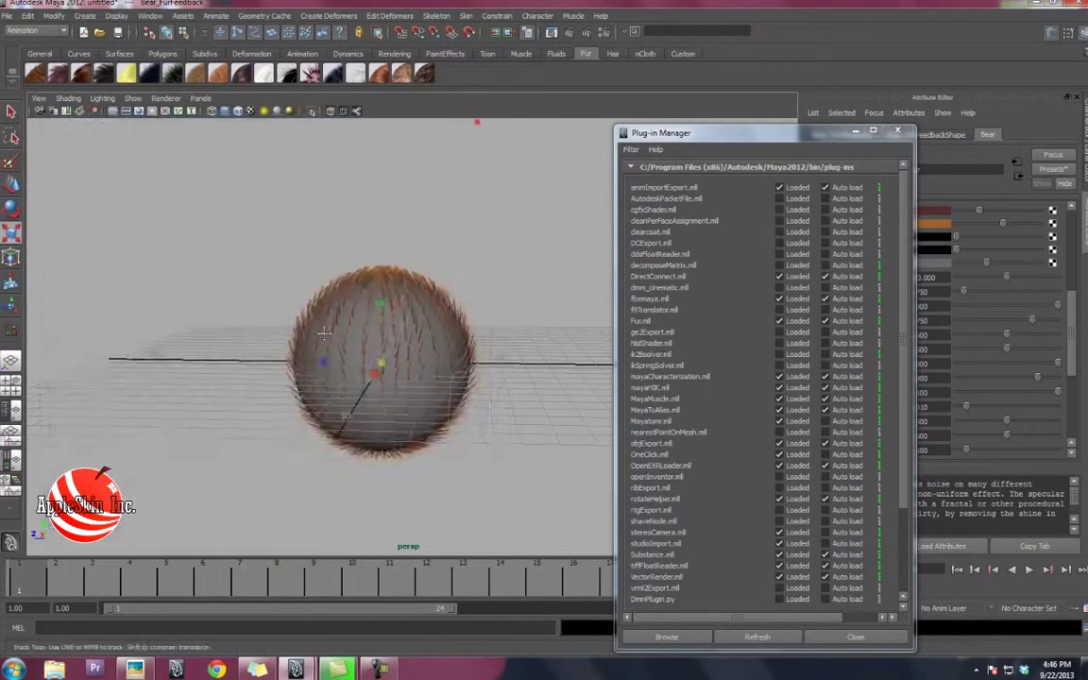
# Frame the view on the sphere and move the Plug-in Manager to the left.
pyautogui.click(482, 209)
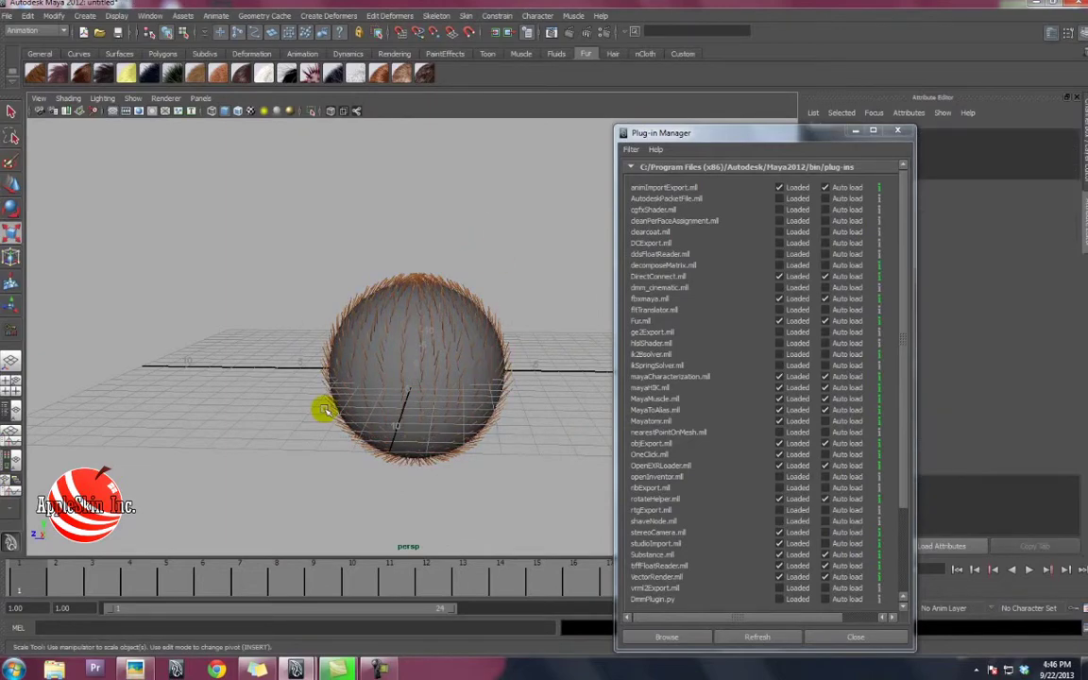
pyautogui.click(323, 408)
pyautogui.press('f')
pyautogui.click(529, 283)
pyautogui.moveTo(760, 125); pyautogui.dragTo(365, 87)
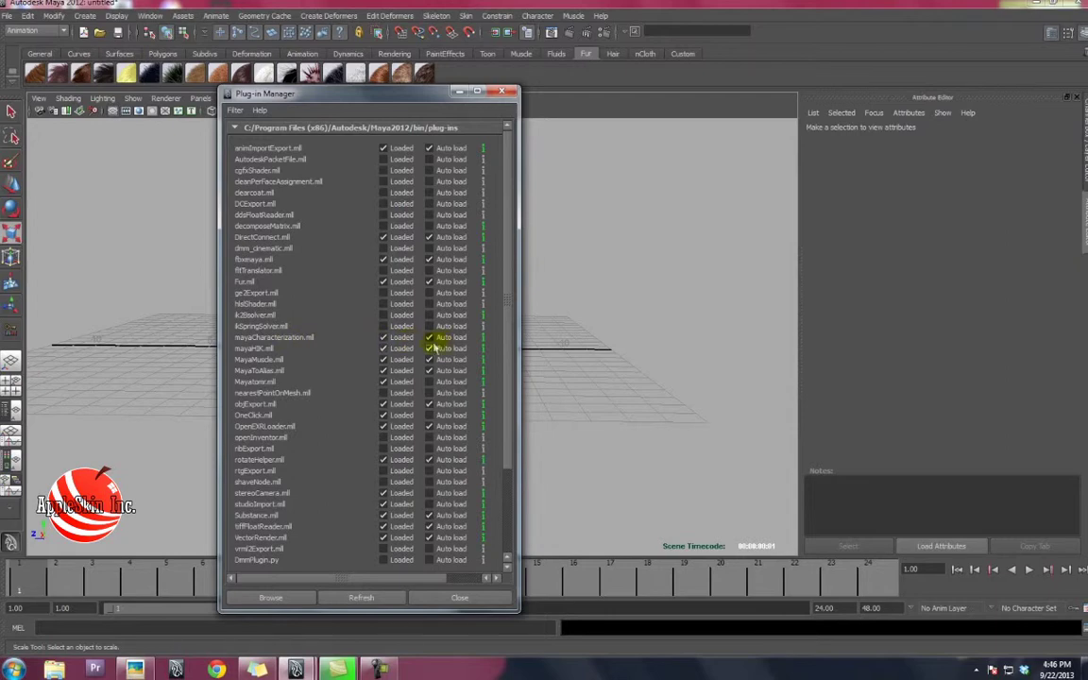
# Select the fur-covered sphere and delete it, leaving an empty grid.
pyautogui.moveTo(407, 93); pyautogui.dragTo(219, 102)
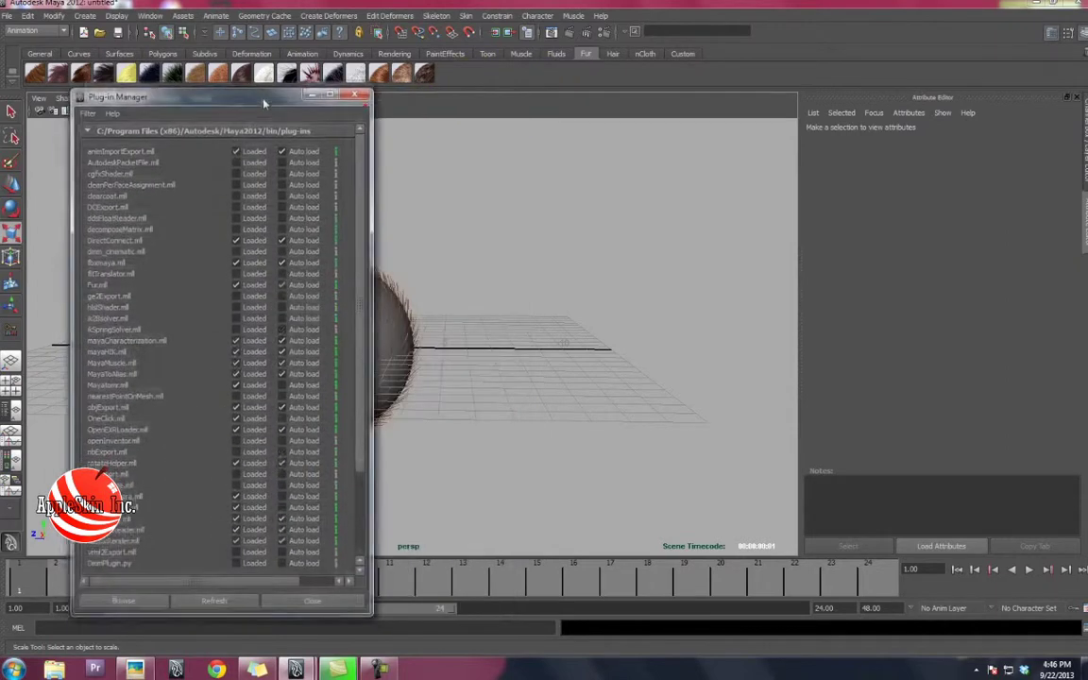
pyautogui.click(651, 170)
pyautogui.keyDown('alt'); pyautogui.moveTo(493, 286); pyautogui.dragTo(513, 296); pyautogui.keyUp('alt')
pyautogui.click(479, 286)
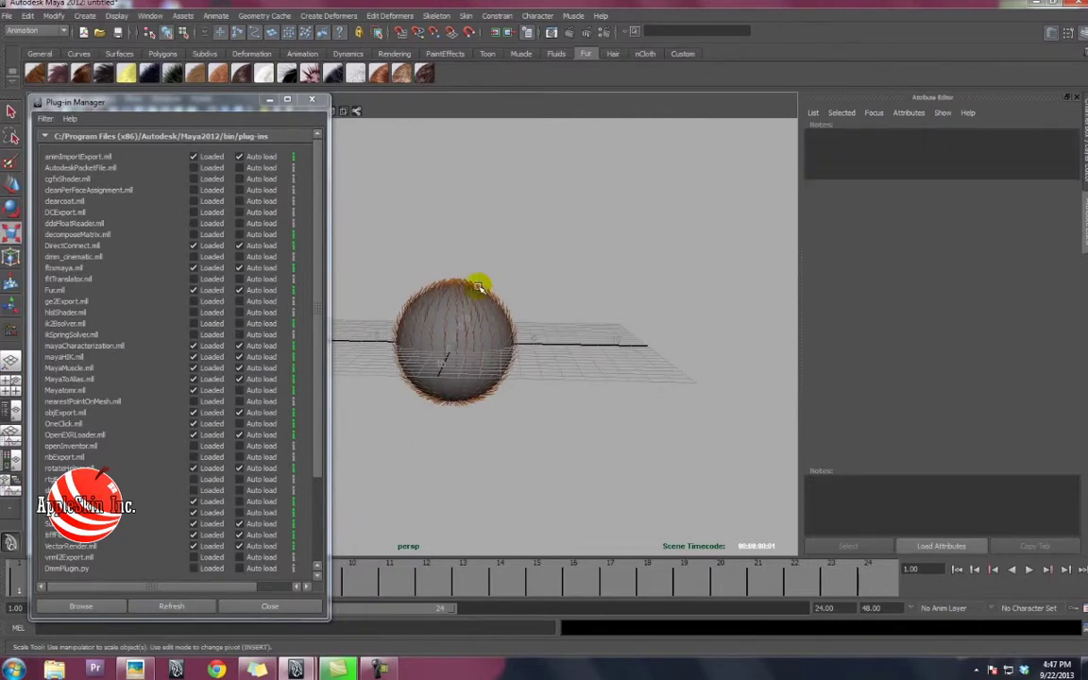
pyautogui.click(528, 287)
pyautogui.click(486, 326)
pyautogui.click(486, 326)
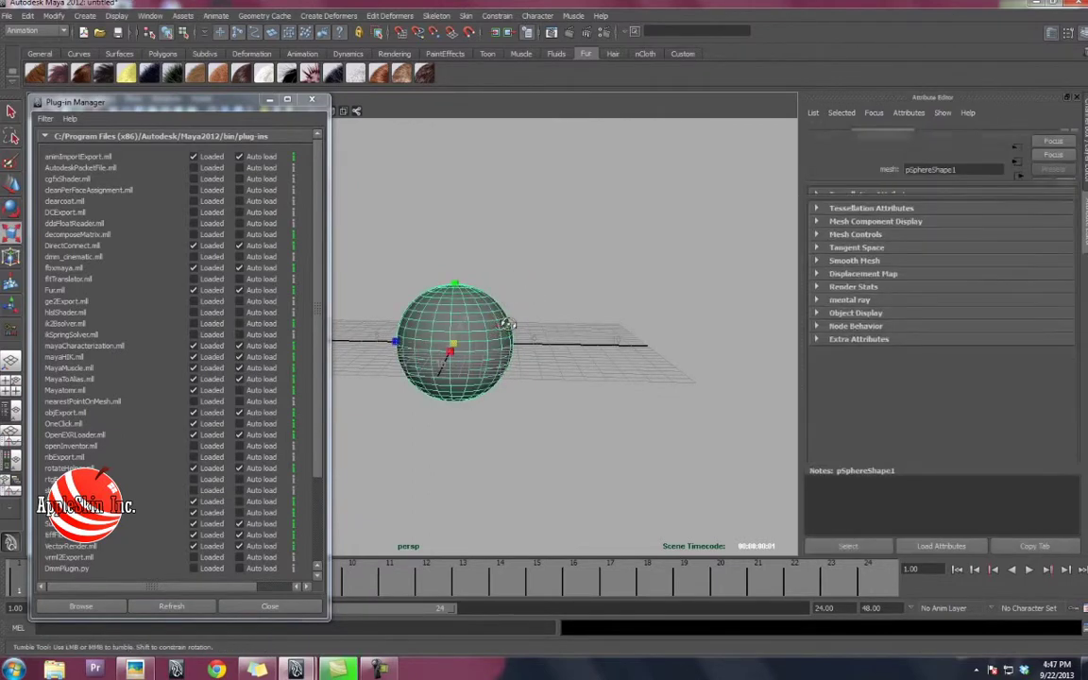
pyautogui.click(498, 321)
pyautogui.click(461, 383)
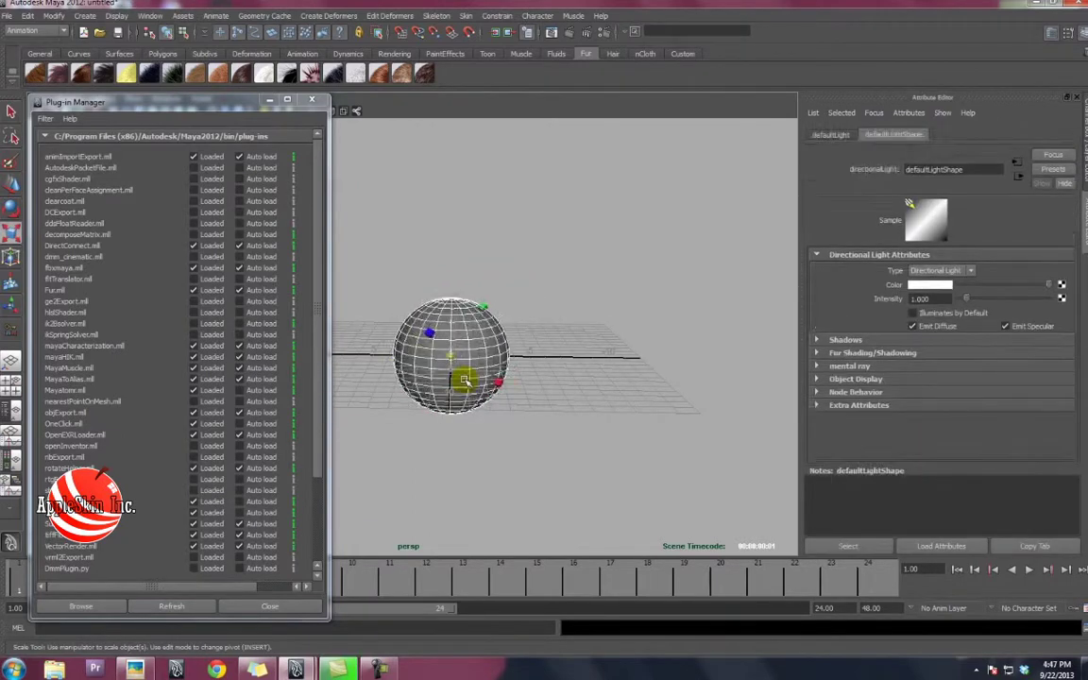
pyautogui.press('Delete')
pyautogui.moveTo(535, 318)
pyautogui.keyDown('alt'); pyautogui.mouseDown()
pyautogui.moveTo(486, 369)
pyautogui.moveTo(491, 354)
pyautogui.mouseUp(); pyautogui.keyUp('alt')
pyautogui.click(535, 16)
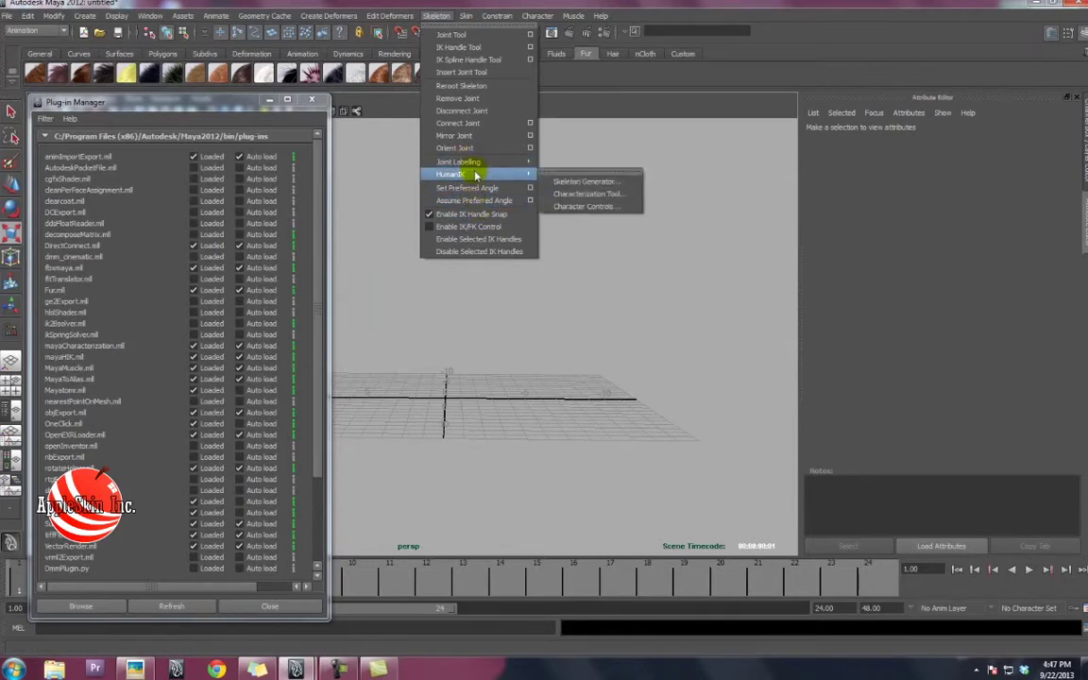
pyautogui.moveTo(452, 174)
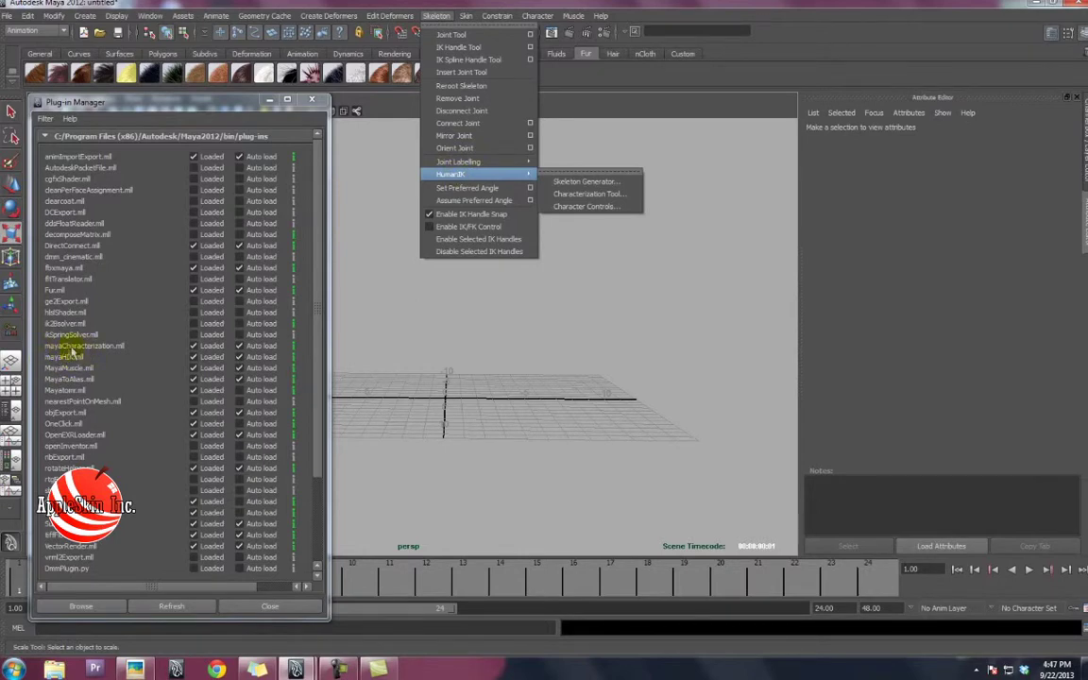
# Open HumanIK Character Controls and preview the hand and foot close-ups, then return to full body.
pyautogui.click(595, 208)
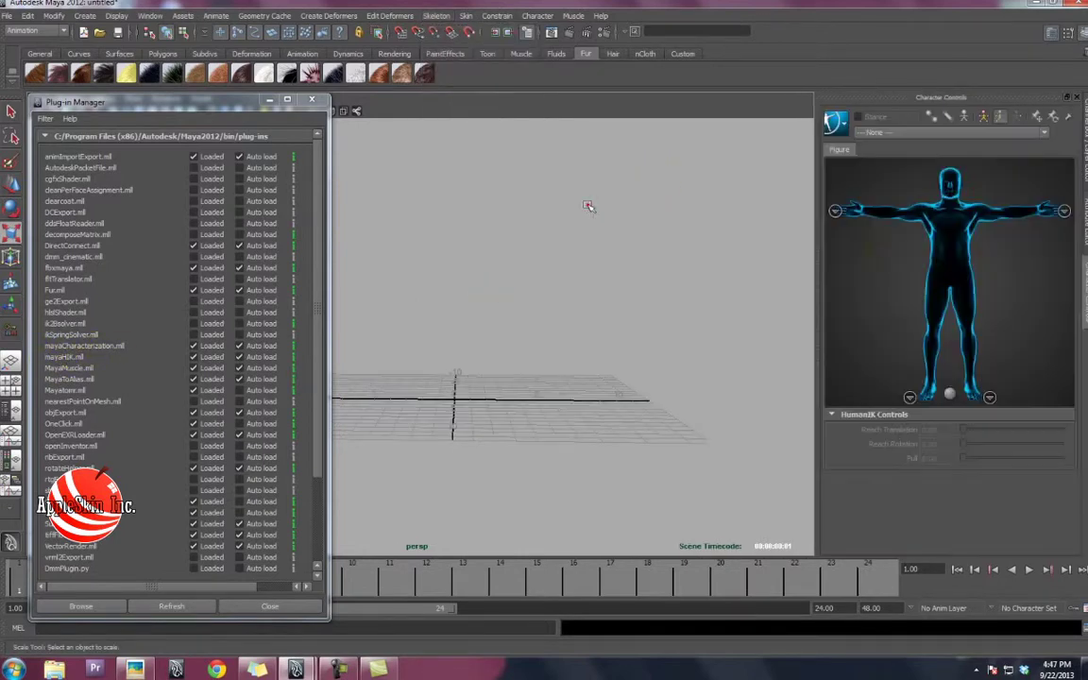
pyautogui.click(1064, 211)
pyautogui.click(842, 177)
pyautogui.click(988, 395)
pyautogui.click(842, 176)
# Check the character list, which holds no characters, and close it.
pyautogui.click(901, 133)
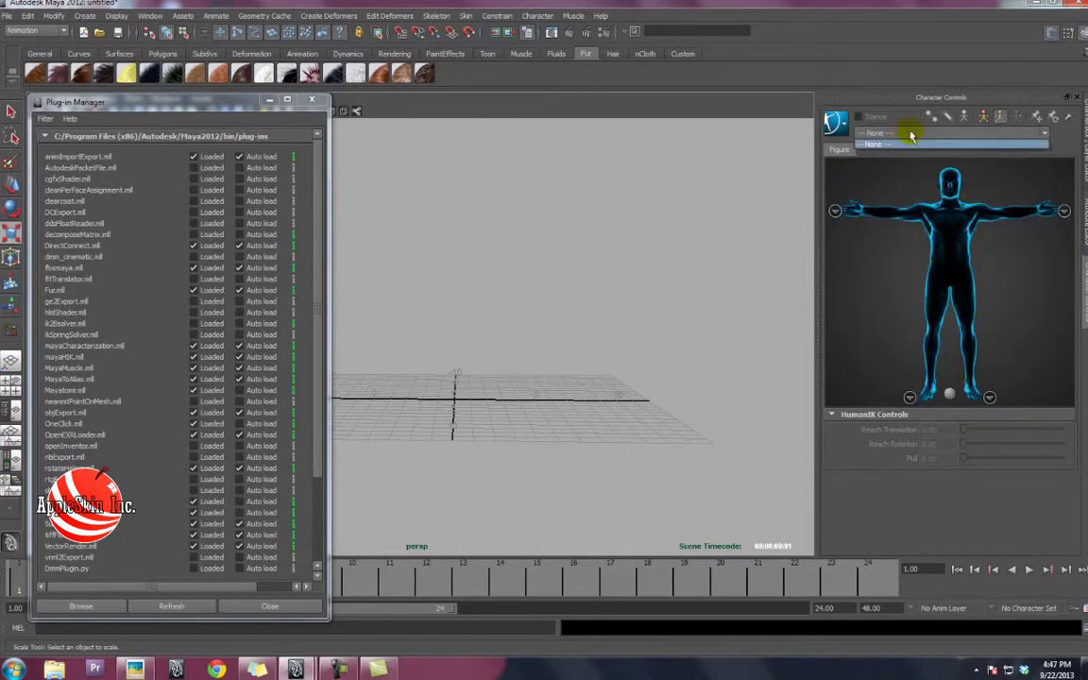
pyautogui.click(911, 140)
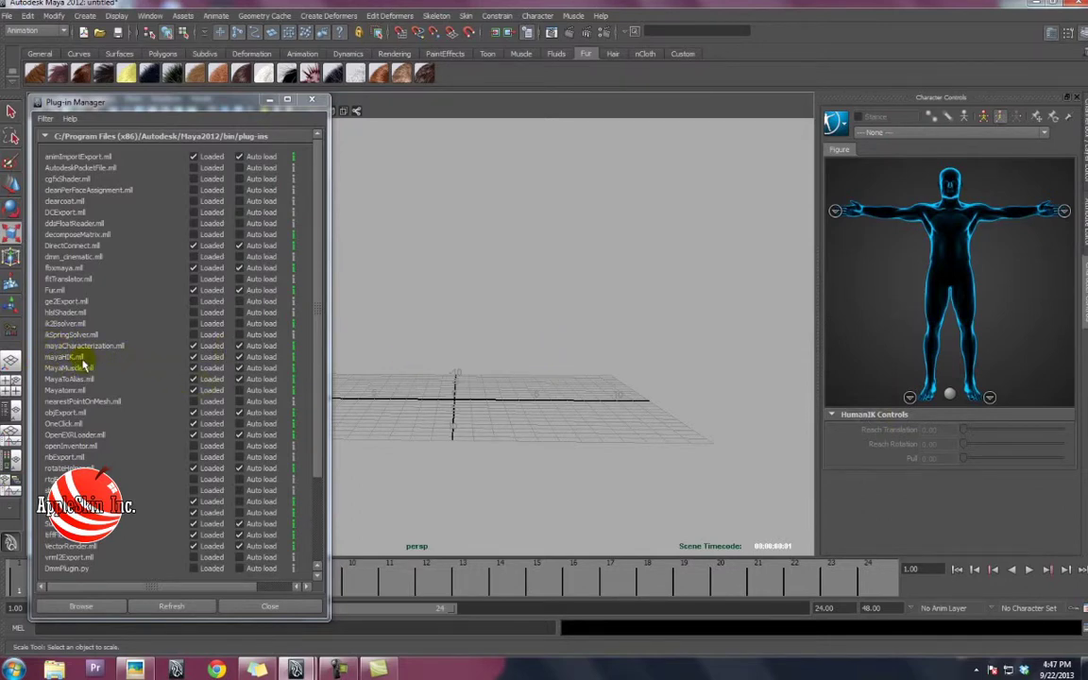
pyautogui.click(463, 16)
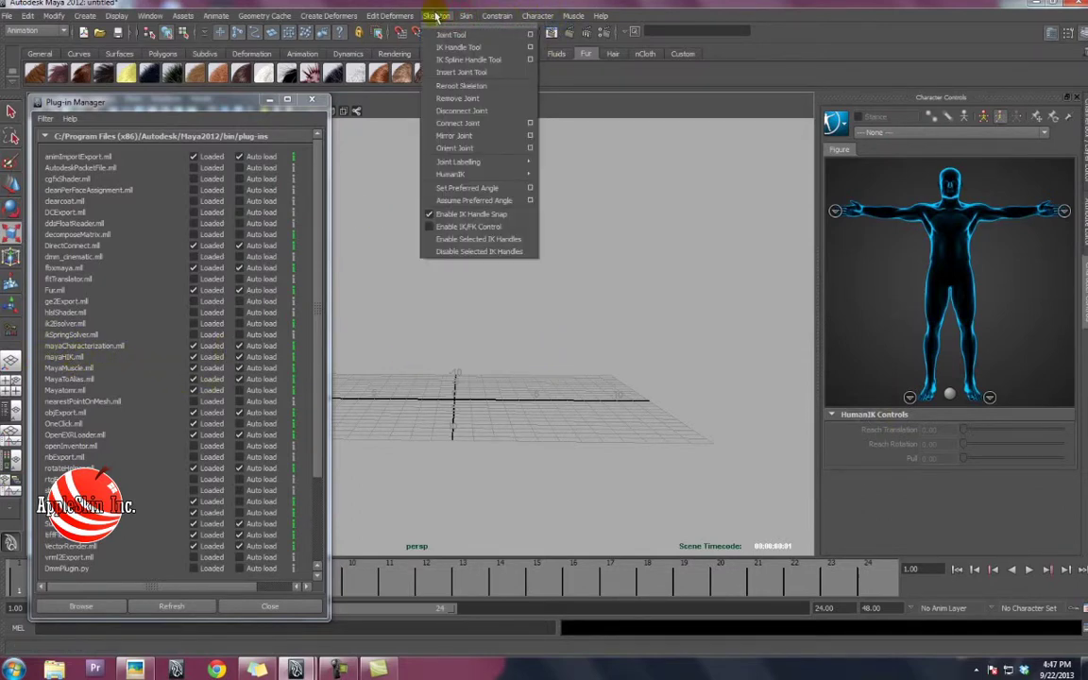
# Choose the Joint Tool, move the plug-in list off the viewport and show the Muscle shelf.
pyautogui.click(449, 36)
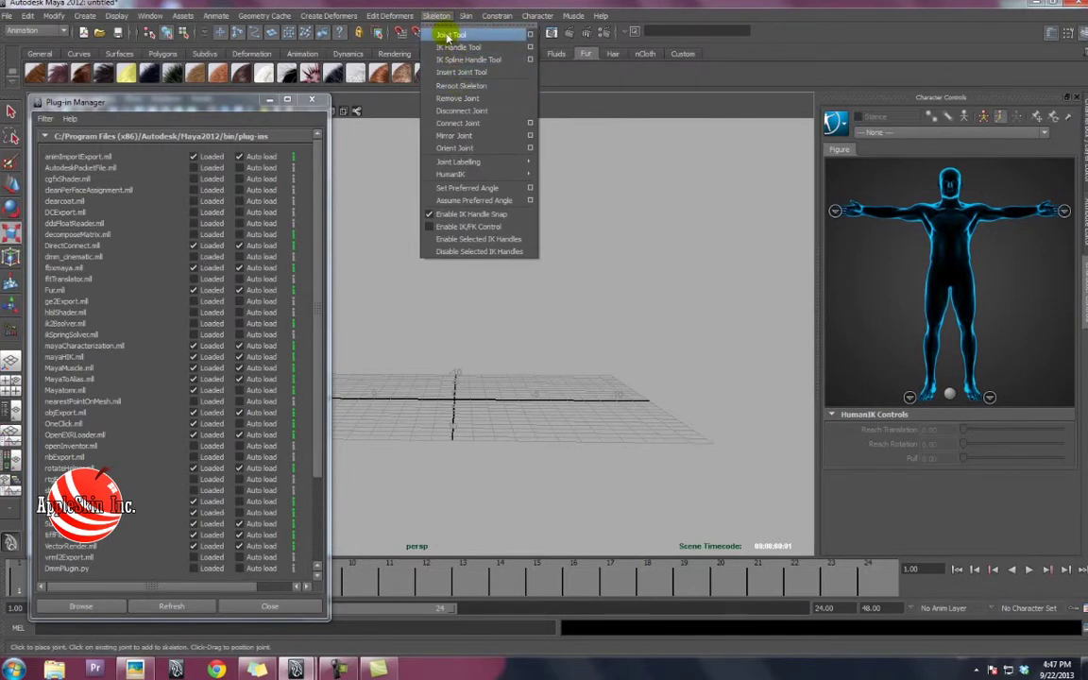
pyautogui.moveTo(195, 104); pyautogui.dragTo(218, 106)
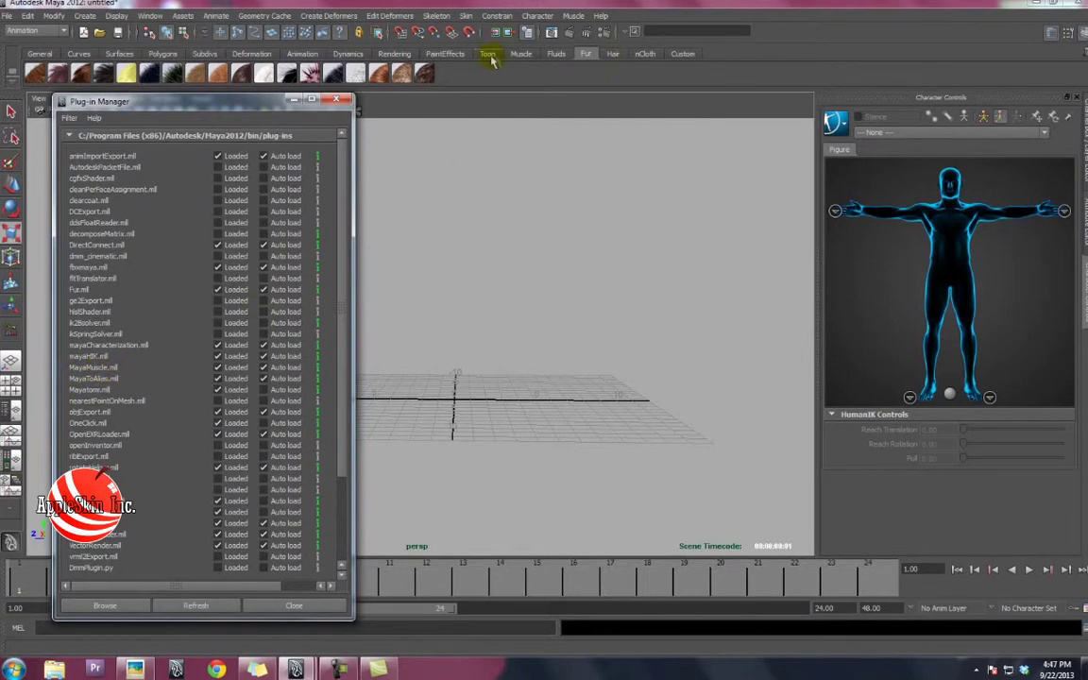
pyautogui.click(520, 55)
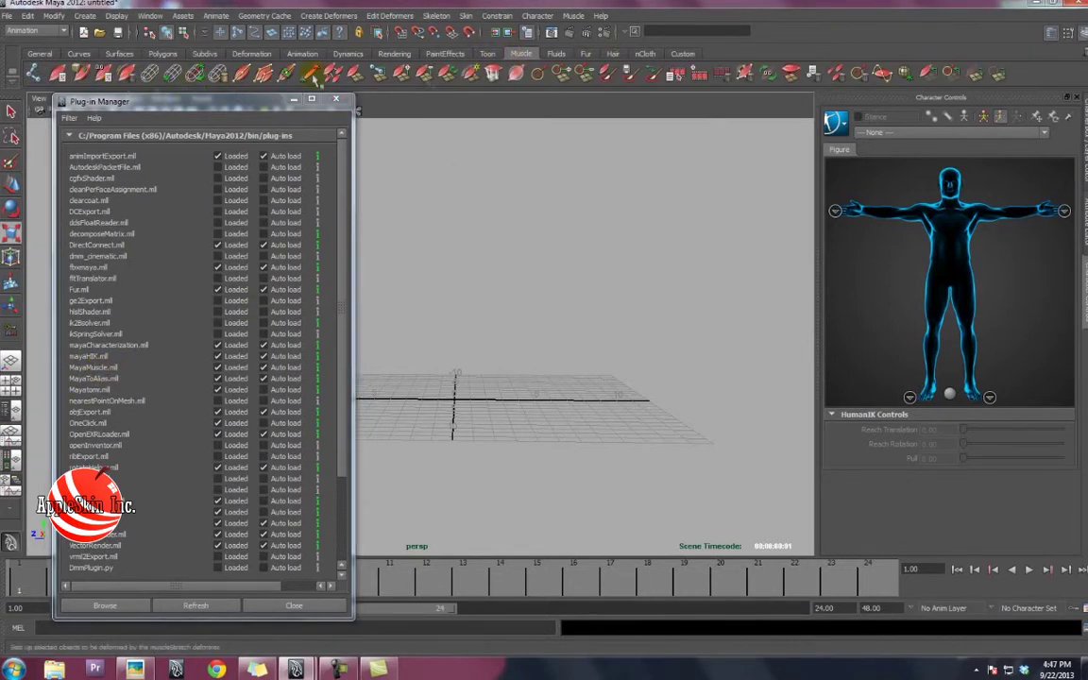
pyautogui.moveTo(142, 102); pyautogui.dragTo(789, 143)
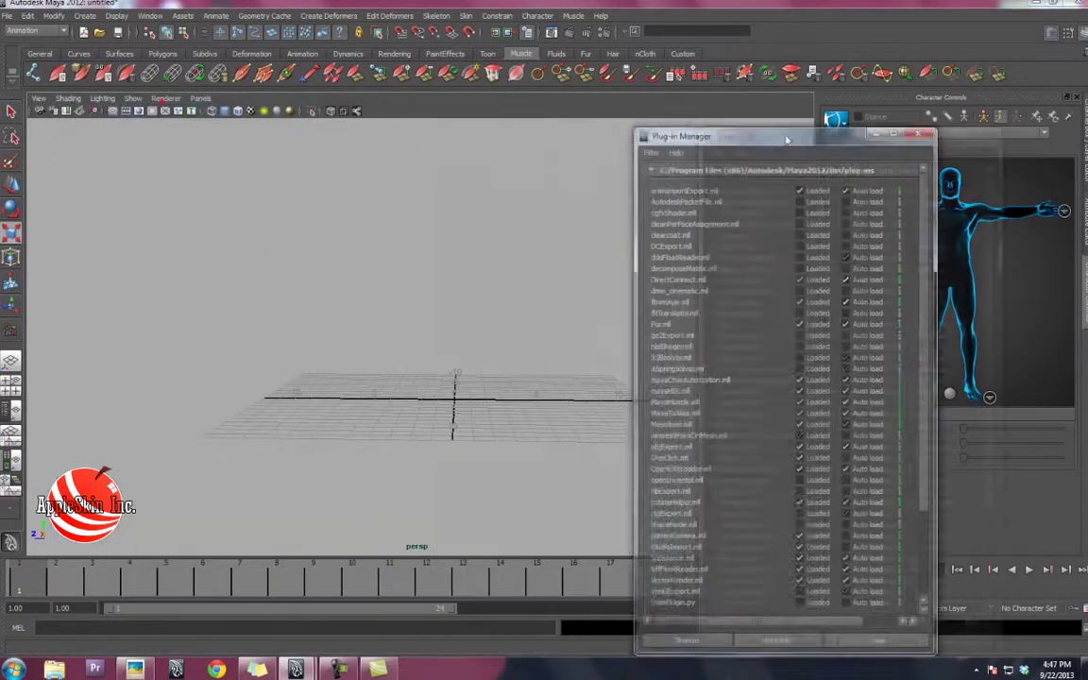
pyautogui.moveTo(418, 323)
pyautogui.keyDown('alt'); pyautogui.mouseDown()
pyautogui.moveTo(421, 350)
pyautogui.moveTo(405, 332)
pyautogui.mouseUp(); pyautogui.keyUp('alt')
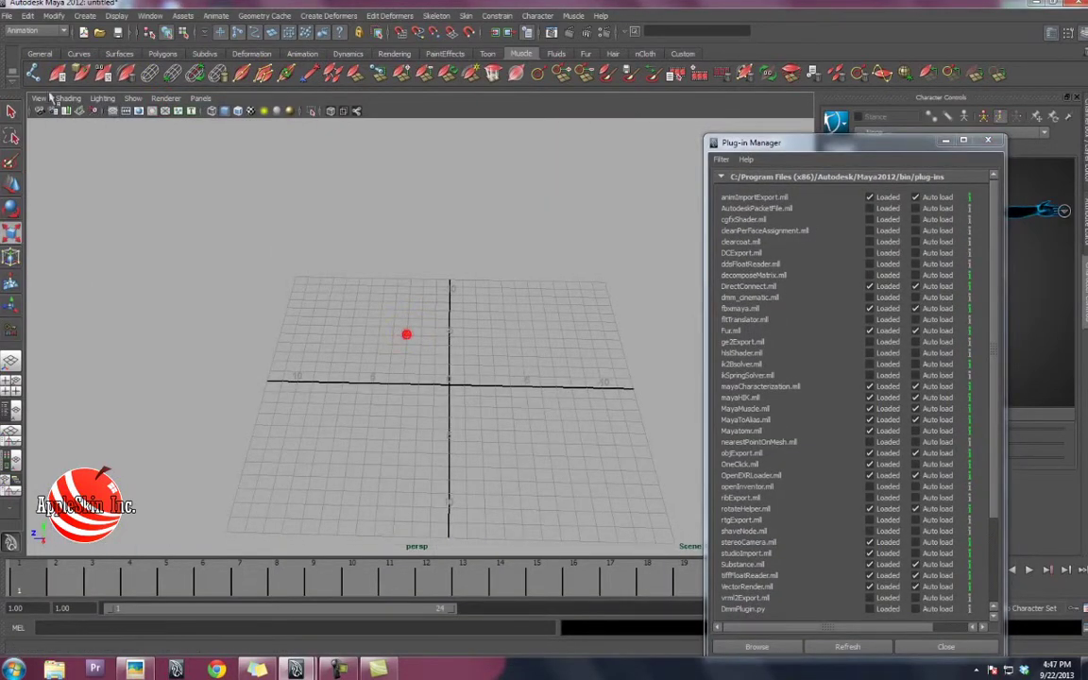
# Place a three-joint chain on the grid, open the Muscle Builder and pick joint1.
pyautogui.click(421, 373)
pyautogui.click(539, 389)
pyautogui.click(359, 382)
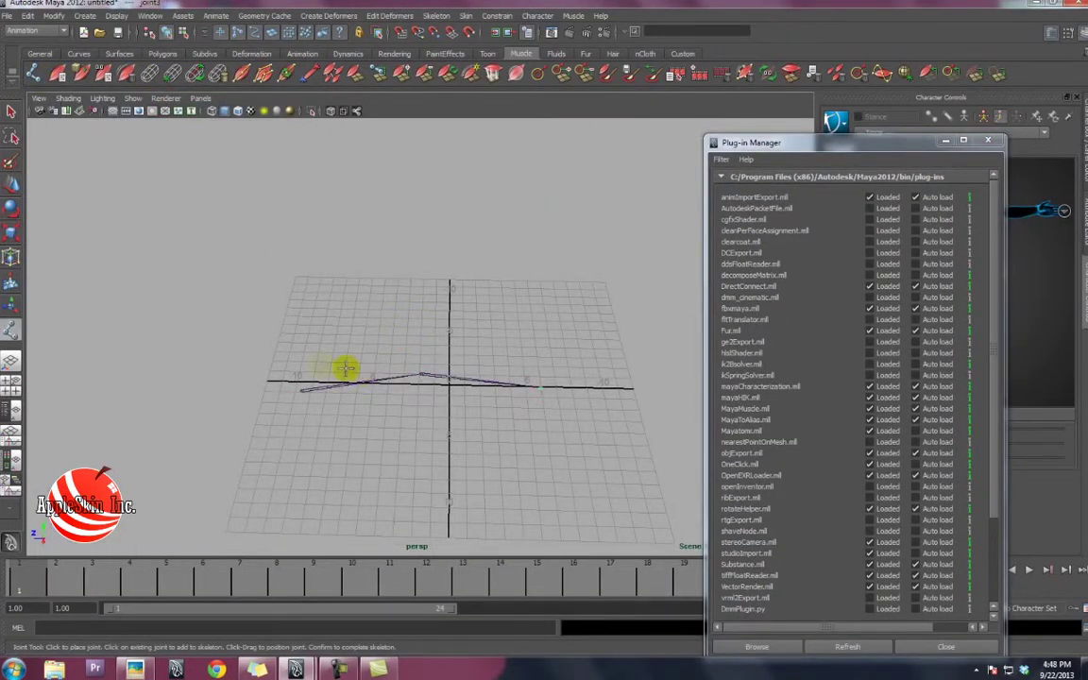
pyautogui.press('Return')
pyautogui.click(59, 75)
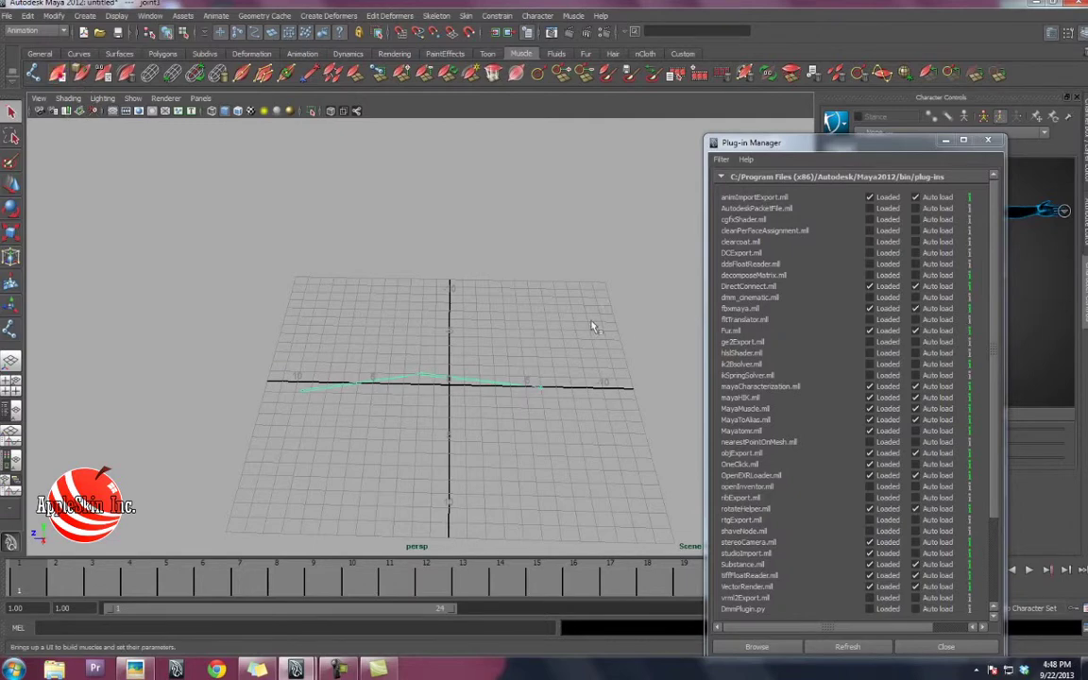
pyautogui.click(360, 318)
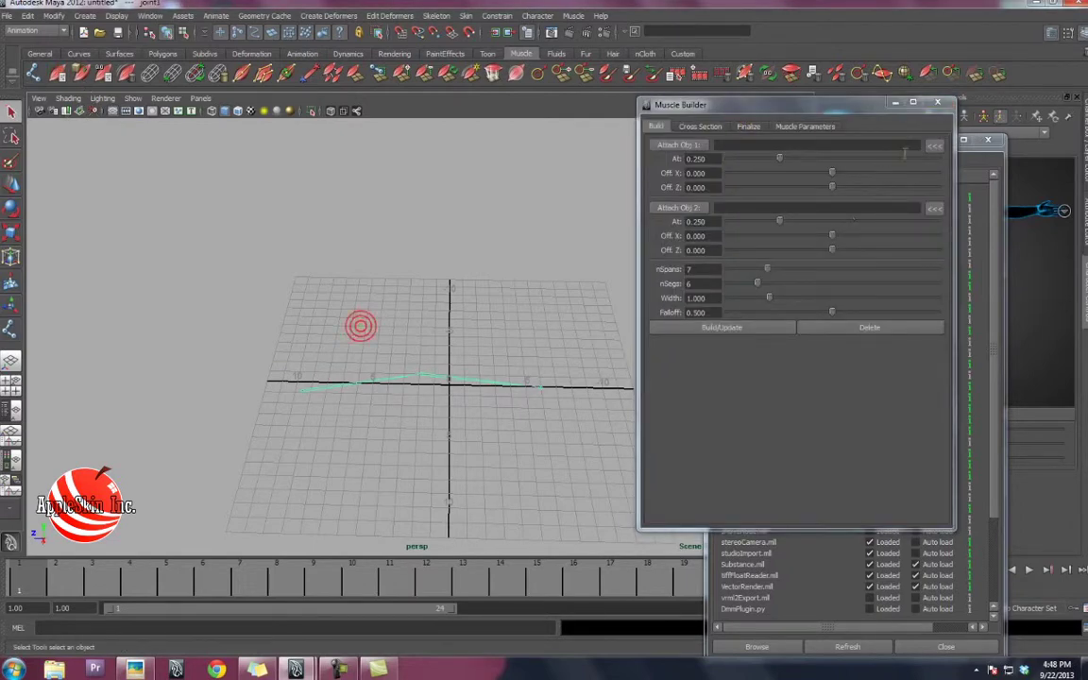
# Attach the muscle to joint1 and joint2, then rotate joint2 to test it.
pyautogui.click(934, 145)
pyautogui.click(359, 387)
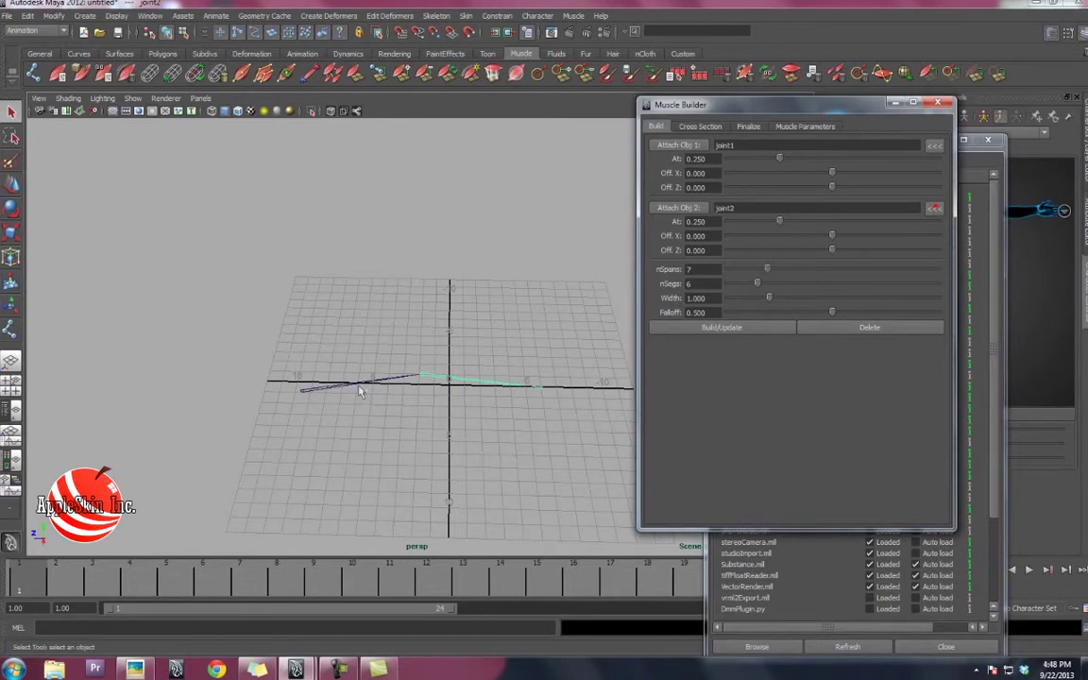
pyautogui.click(934, 208)
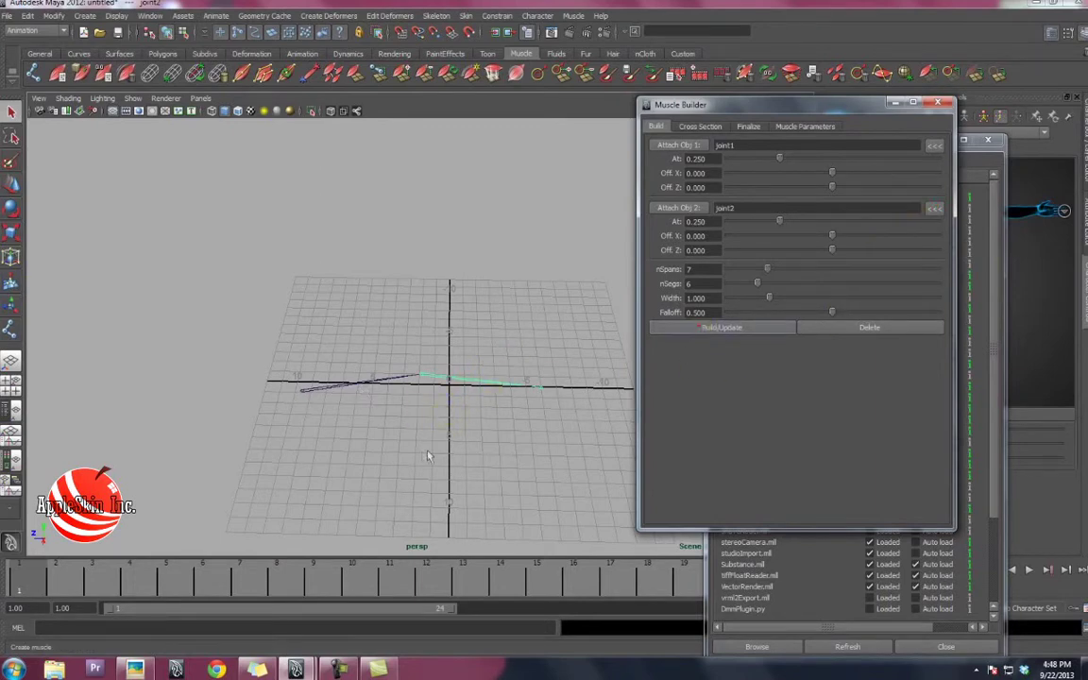
pyautogui.click(421, 365)
pyautogui.press('e')
pyautogui.moveTo(461, 369)
pyautogui.mouseDown()
pyautogui.moveTo(416, 378)
pyautogui.moveTo(451, 378)
pyautogui.mouseUp()
pyautogui.click(415, 378)
pyautogui.press('w')
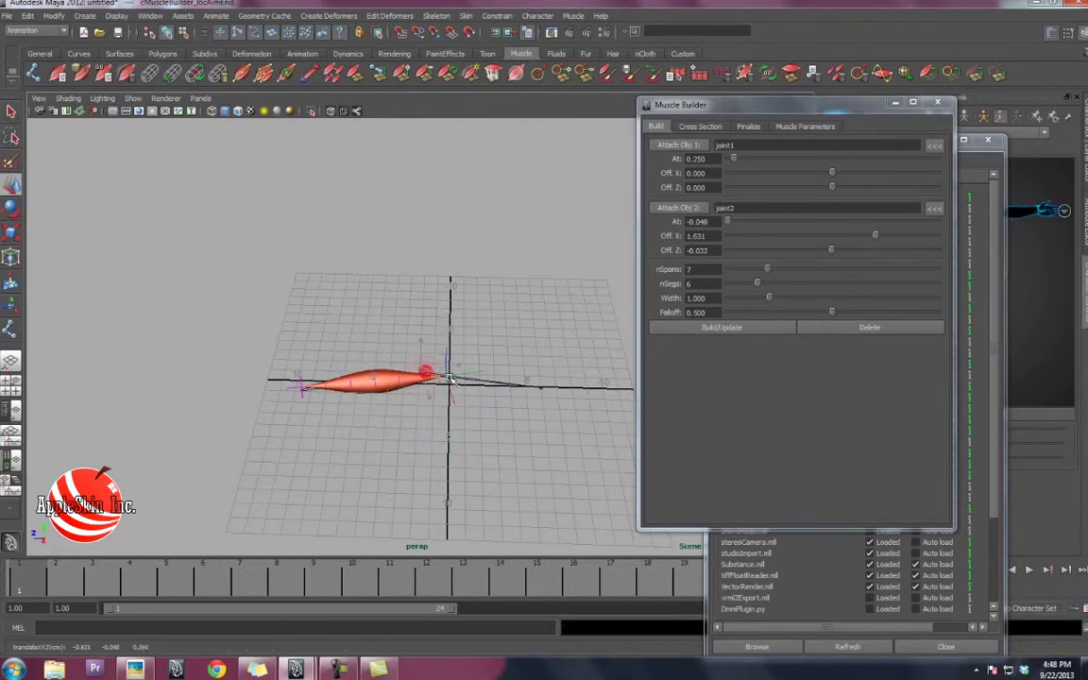
pyautogui.click(420, 376)
pyautogui.press('e')
pyautogui.moveTo(397, 416); pyautogui.dragTo(329, 407)
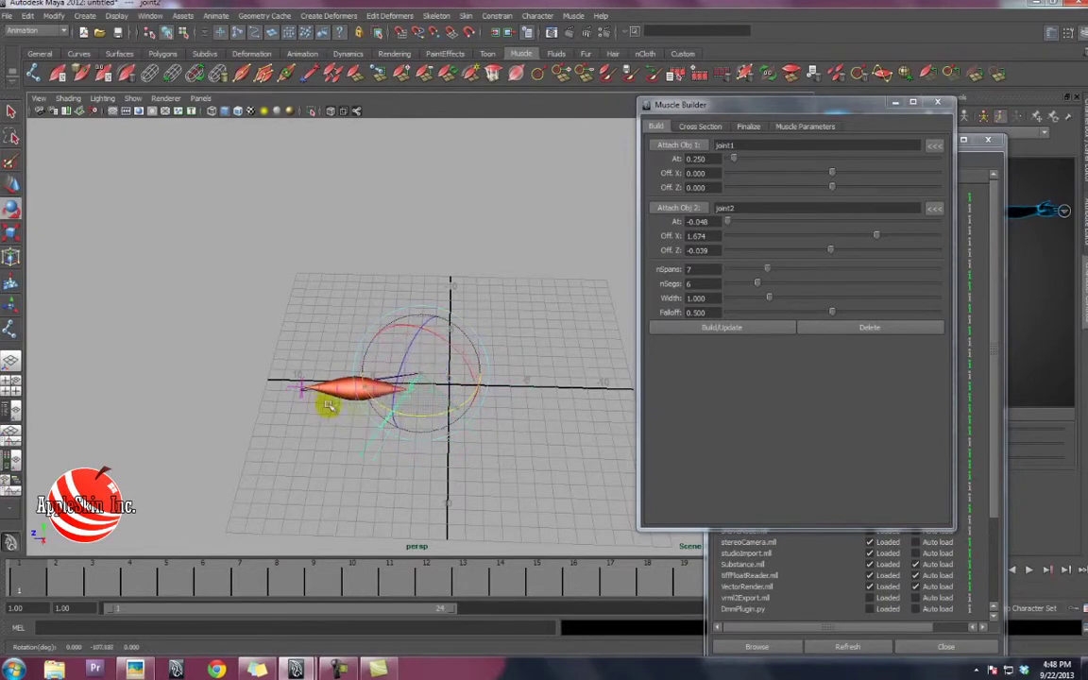
# Select the muscle surface and finalize it with Convert to Muscle.
pyautogui.moveTo(286, 348); pyautogui.dragTo(416, 413)
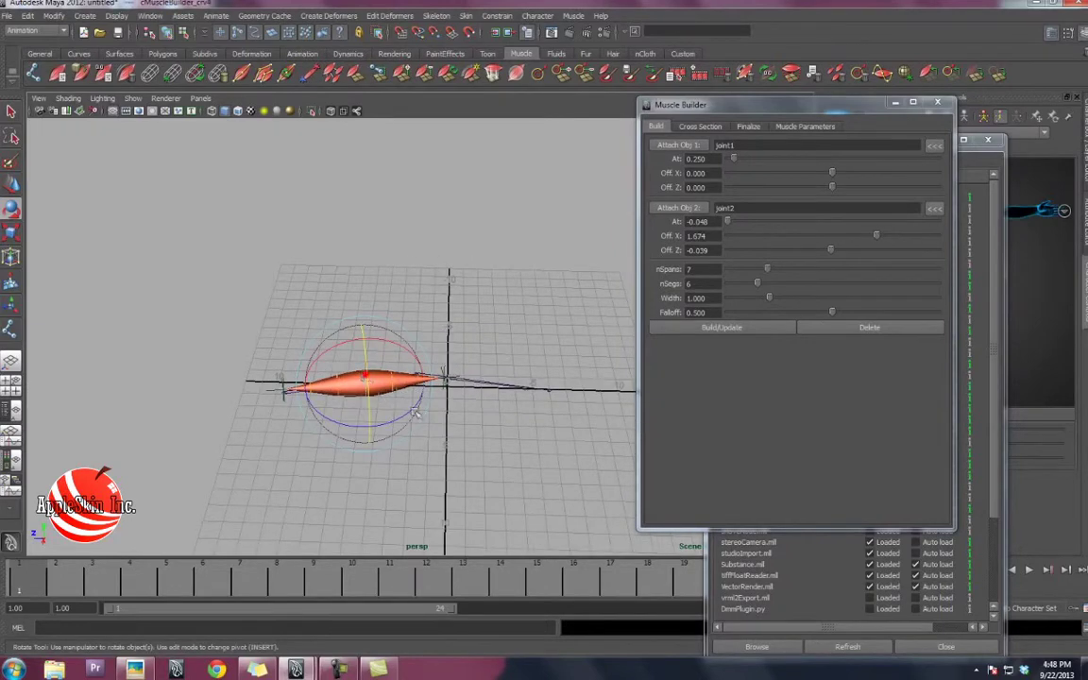
pyautogui.click(378, 380)
pyautogui.press('w')
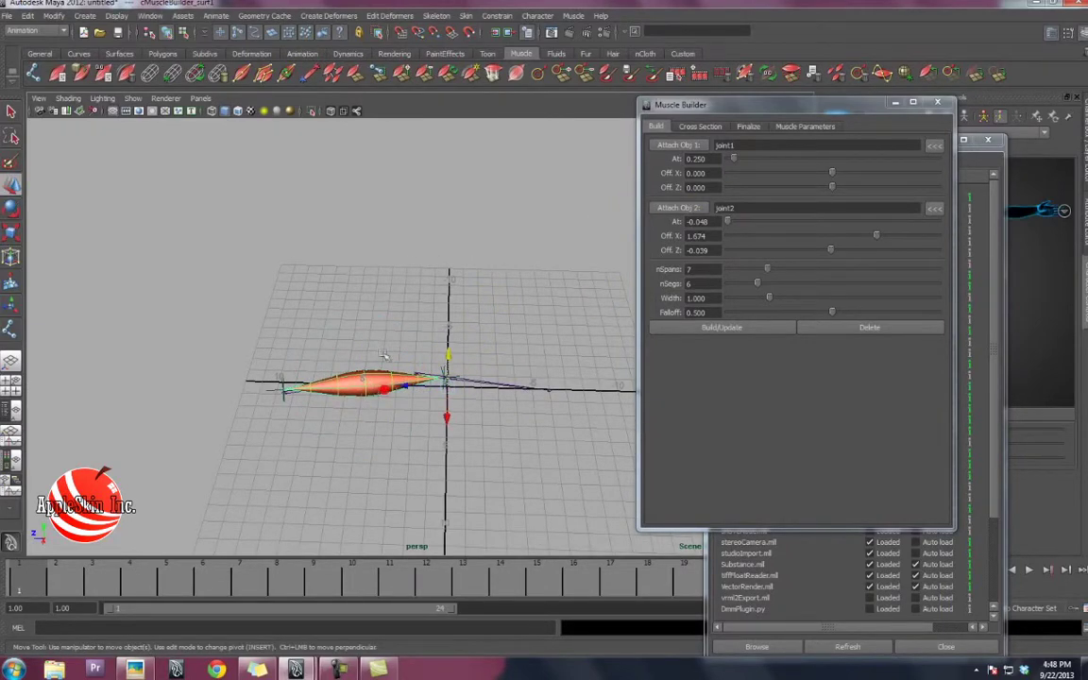
pyautogui.click(748, 125)
pyautogui.click(784, 218)
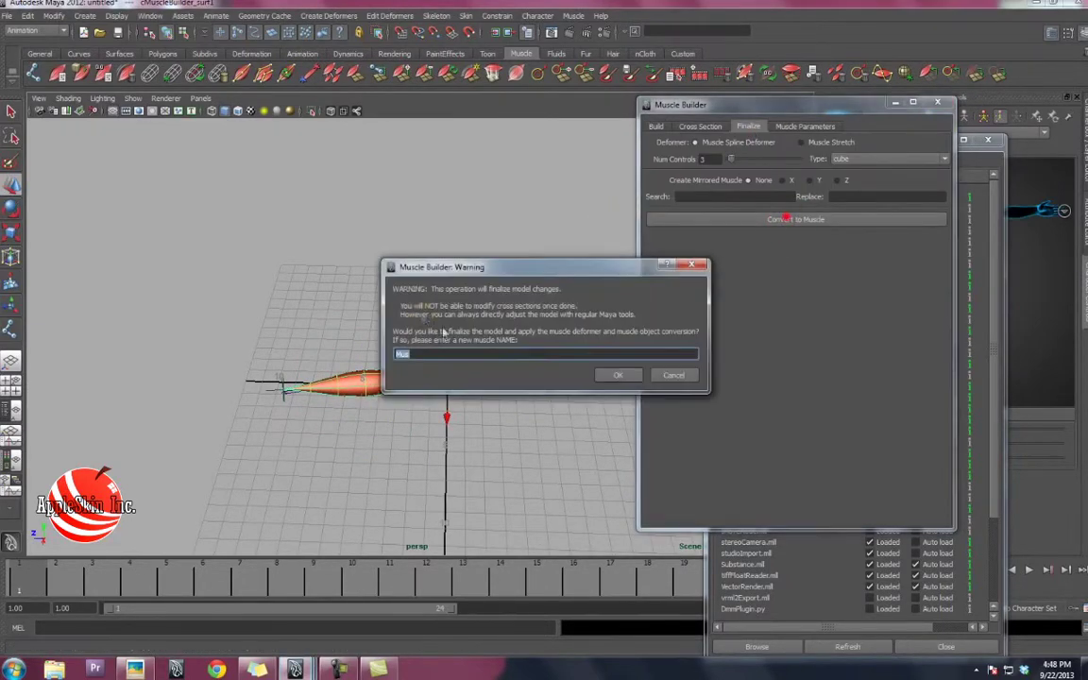
pyautogui.click(609, 376)
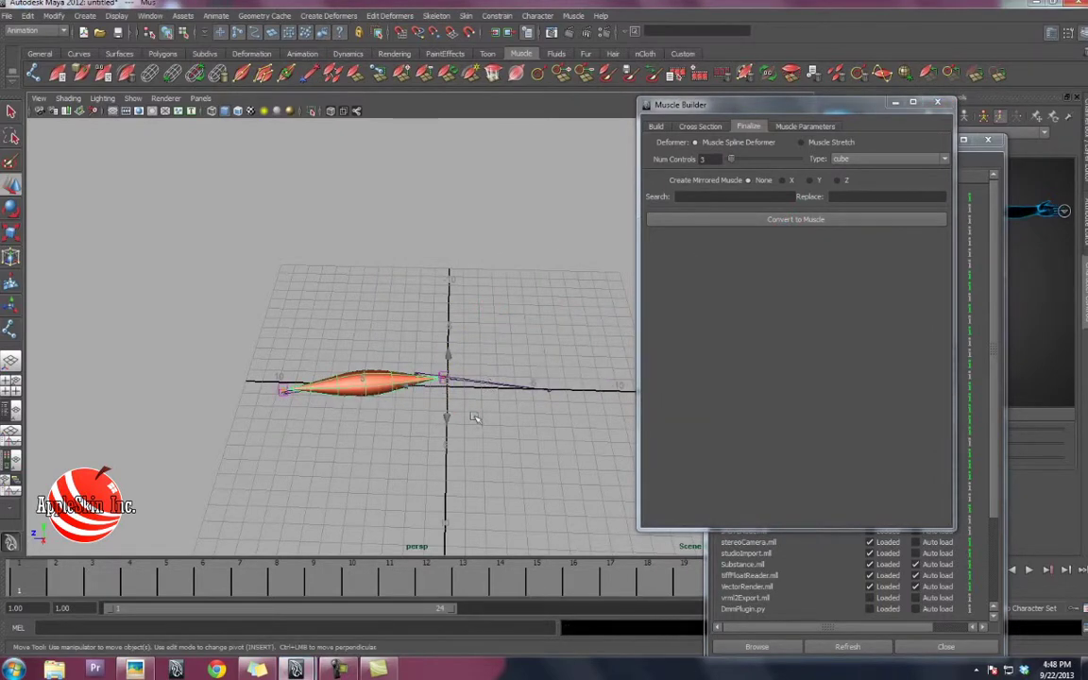
# Rotate the joint to check the finalized muscle, then close the Muscle Builder.
pyautogui.press('e')
pyautogui.moveTo(461, 396)
pyautogui.mouseDown()
pyautogui.moveTo(308, 382)
pyautogui.moveTo(388, 401)
pyautogui.mouseUp()
pyautogui.click(118, 274)
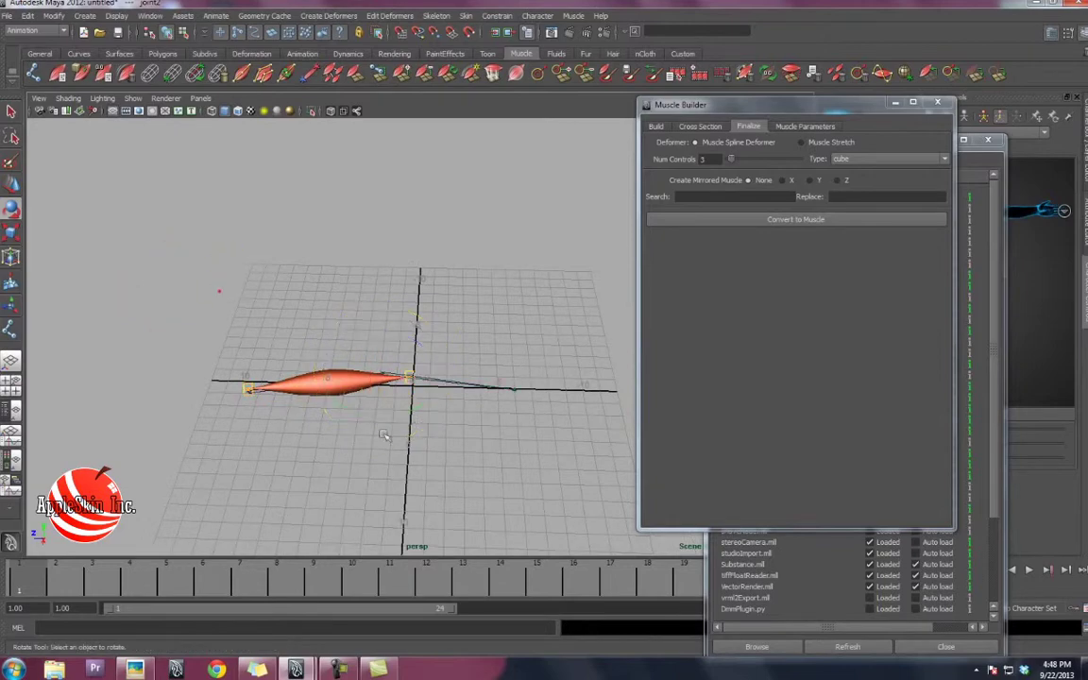
pyautogui.moveTo(768, 112); pyautogui.dragTo(338, 115)
pyautogui.click(506, 105)
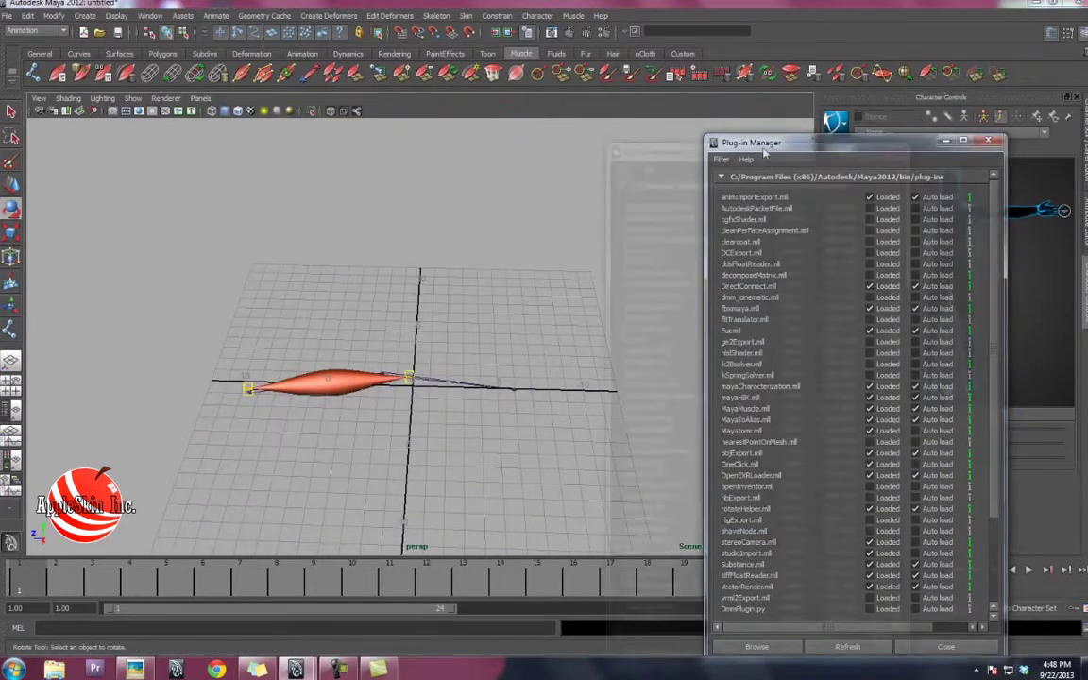
# Centre the Plug-in Manager and switch the side panel to the Attribute Editor with Ctrl+A.
pyautogui.moveTo(814, 143); pyautogui.dragTo(383, 94)
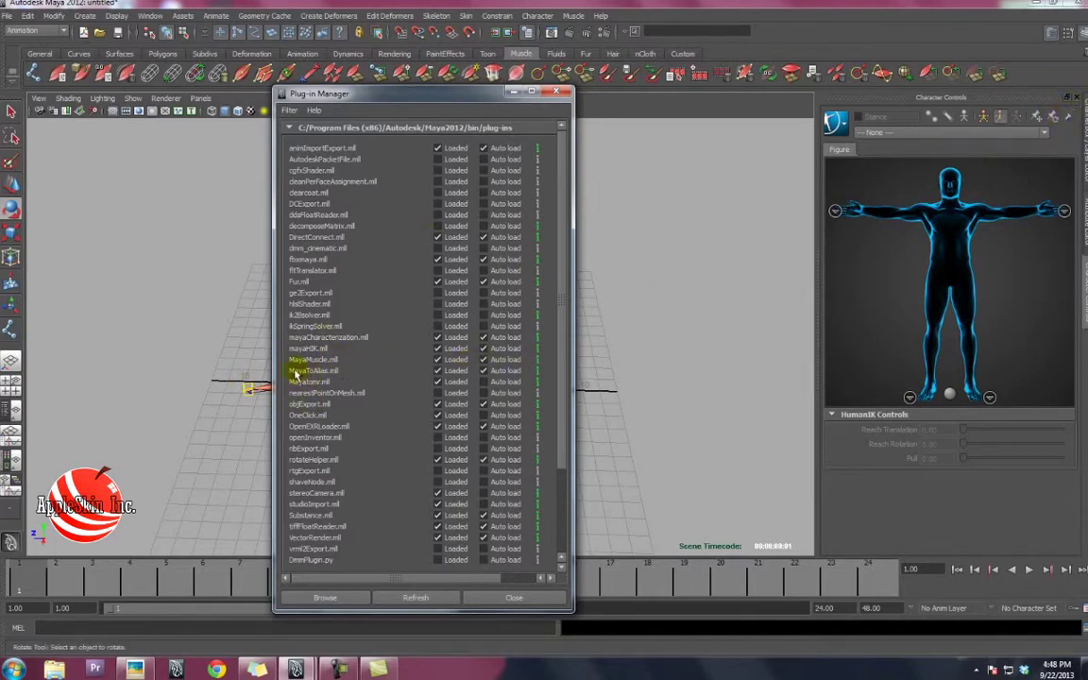
pyautogui.hotkey('ctrl', 'a')
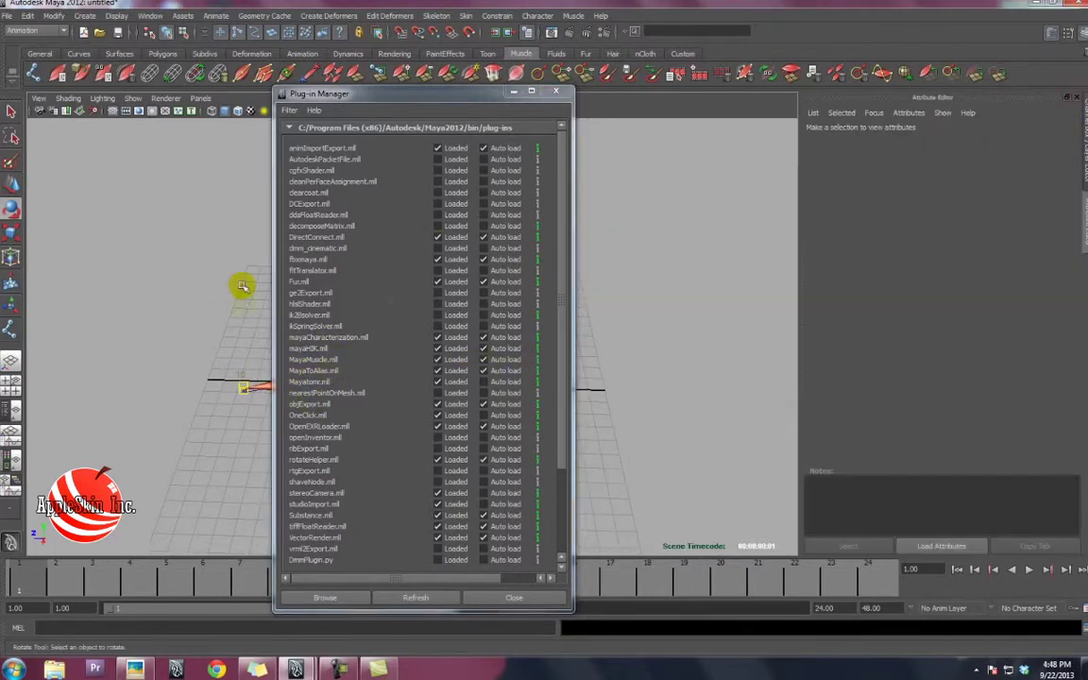
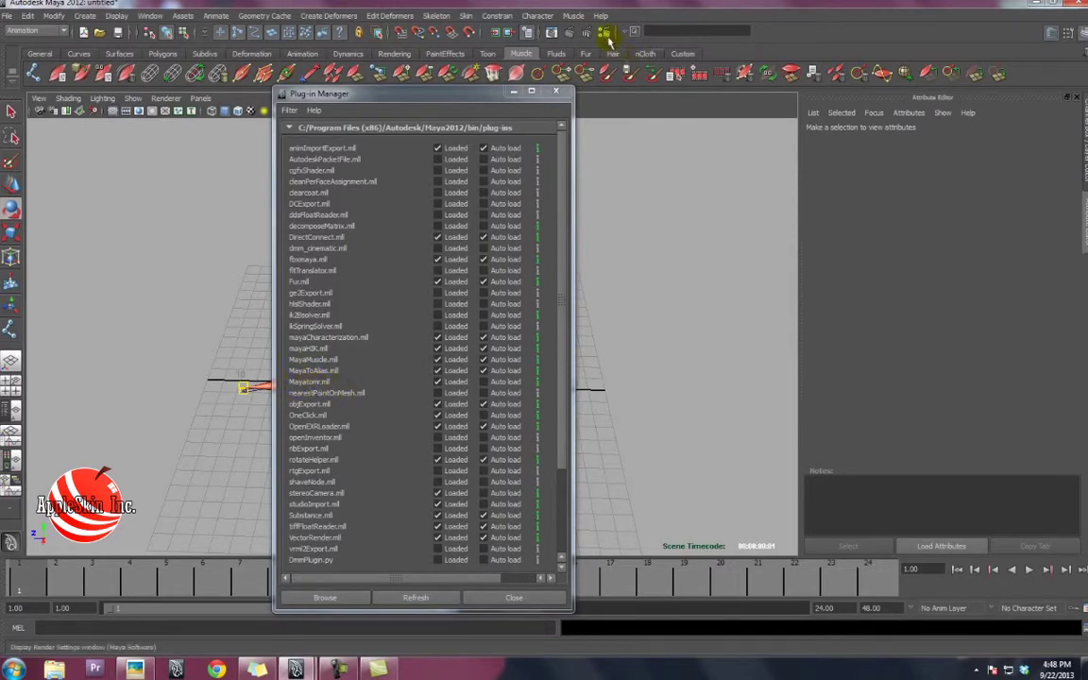
# Check which renderers Render Settings offers before loading mental ray.
pyautogui.click(547, 34)
pyautogui.click(567, 108)
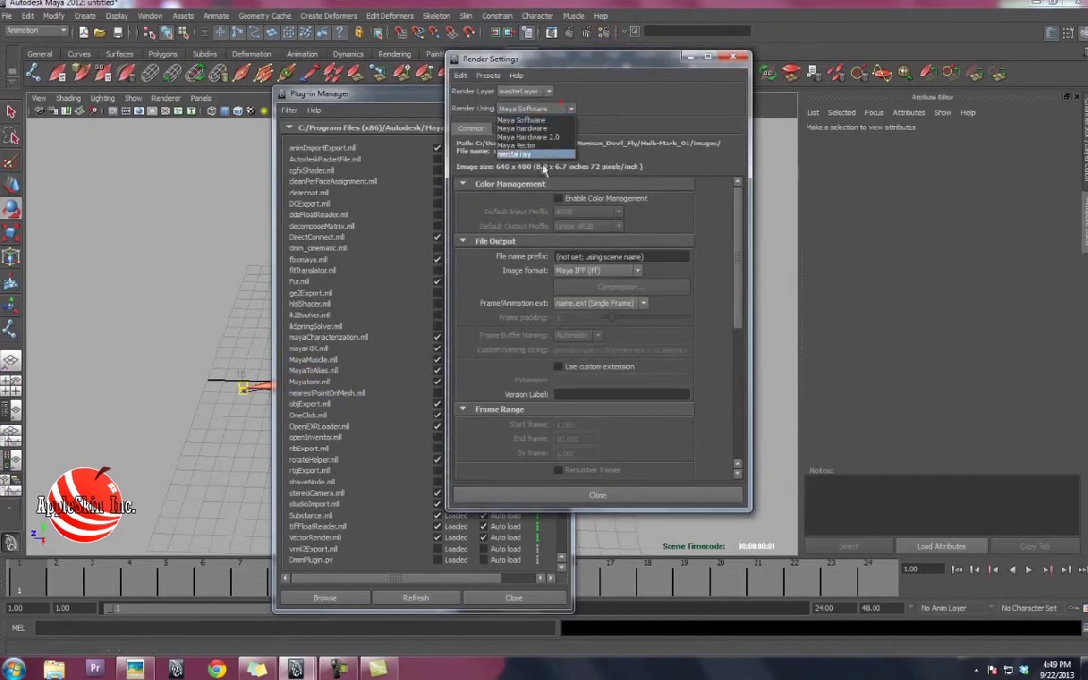
pyautogui.click(527, 153)
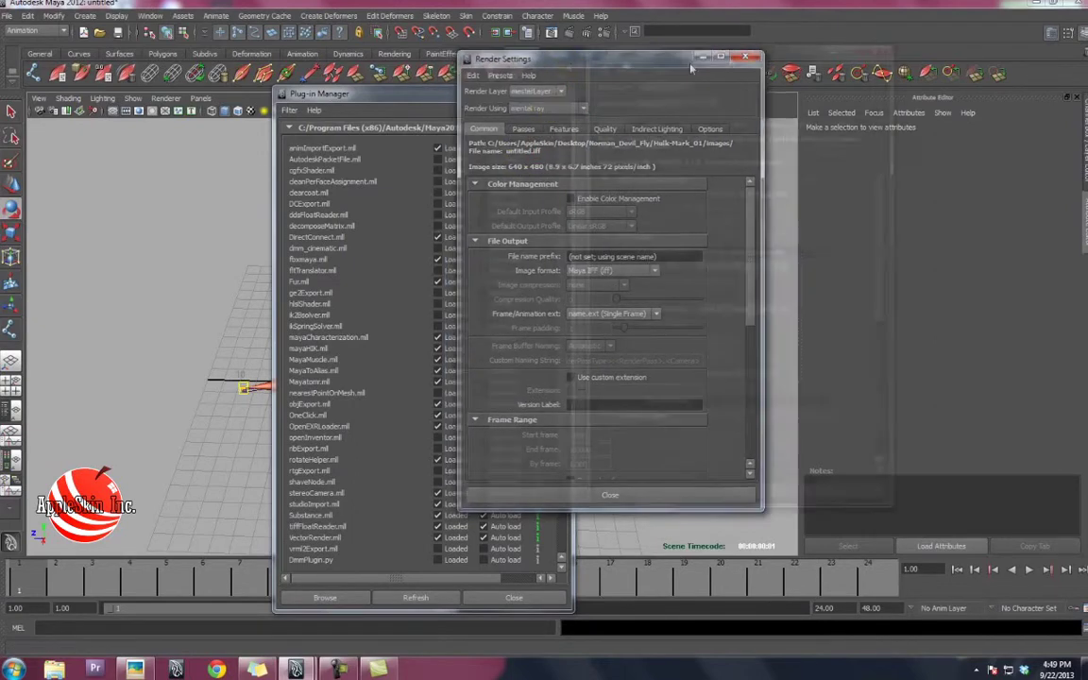
pyautogui.moveTo(545, 59); pyautogui.dragTo(699, 51)
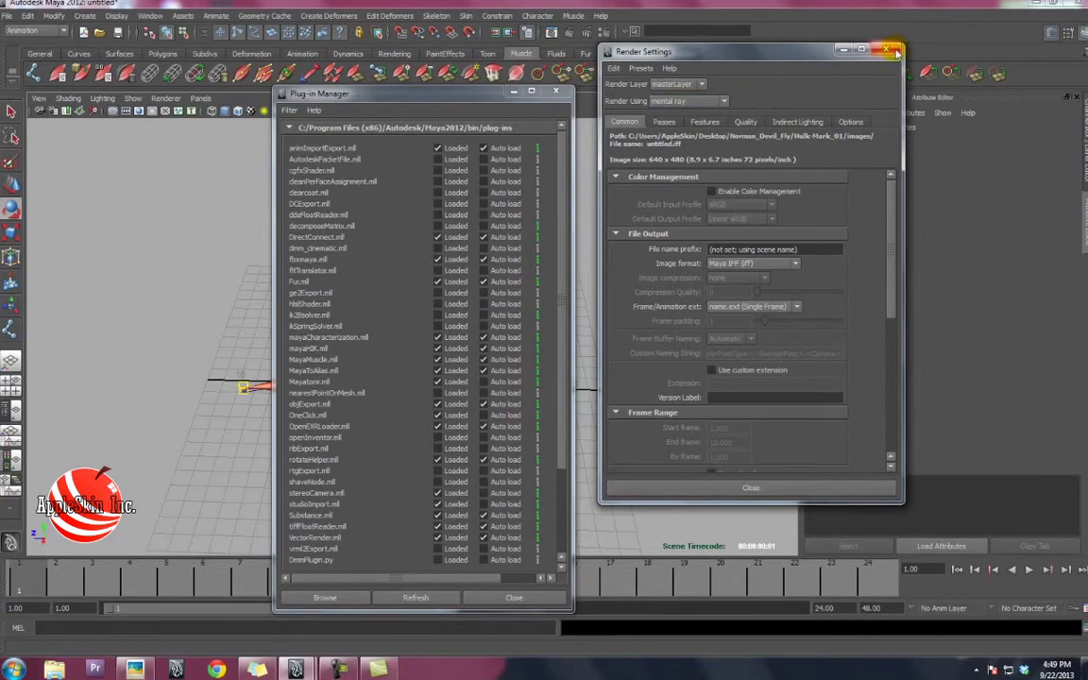
pyautogui.click(886, 48)
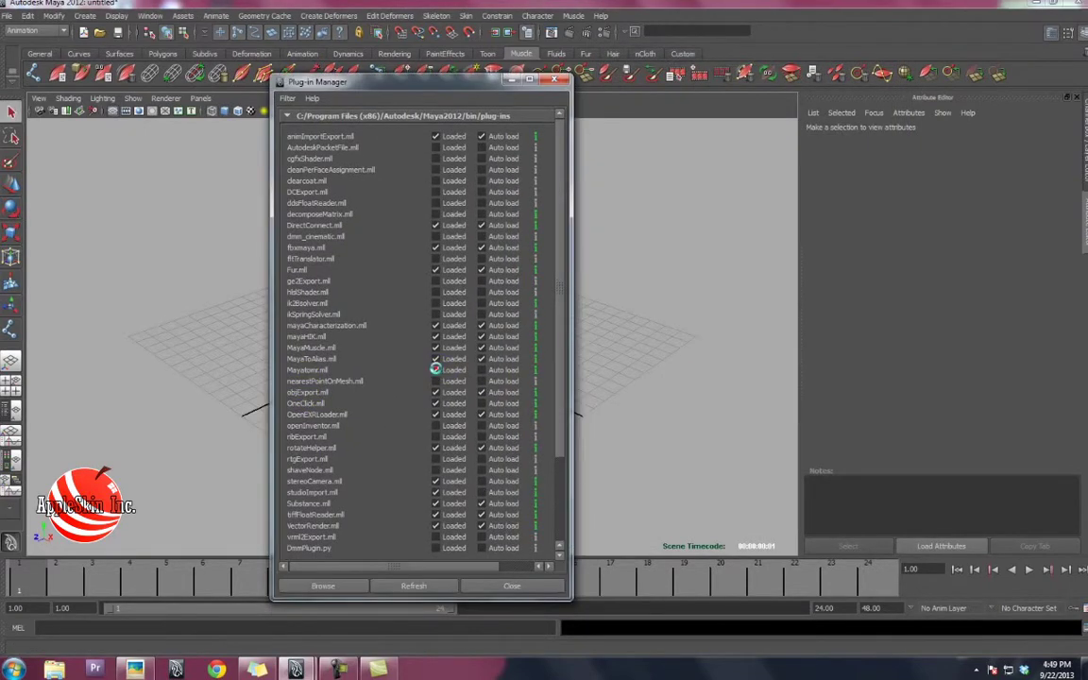
pyautogui.click(603, 33)
pyautogui.click(687, 100)
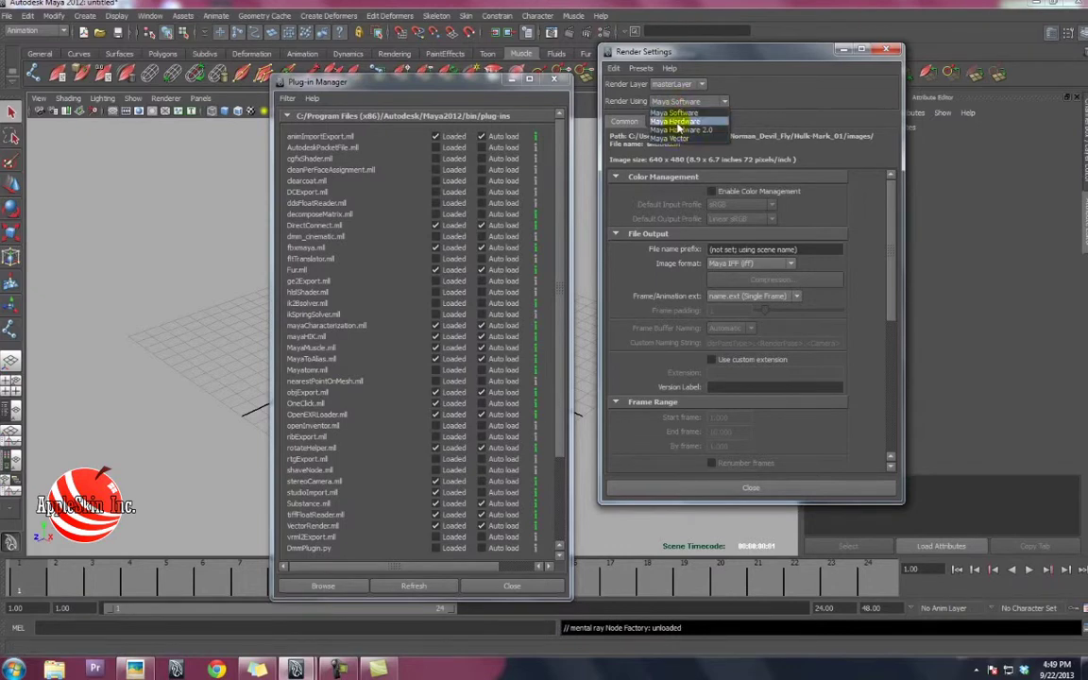
pyautogui.click(886, 49)
# Load Mayatomr.mll, set Render Using to mental ray, and bring up the Hypershade.
pyautogui.click(672, 258)
pyautogui.click(434, 371)
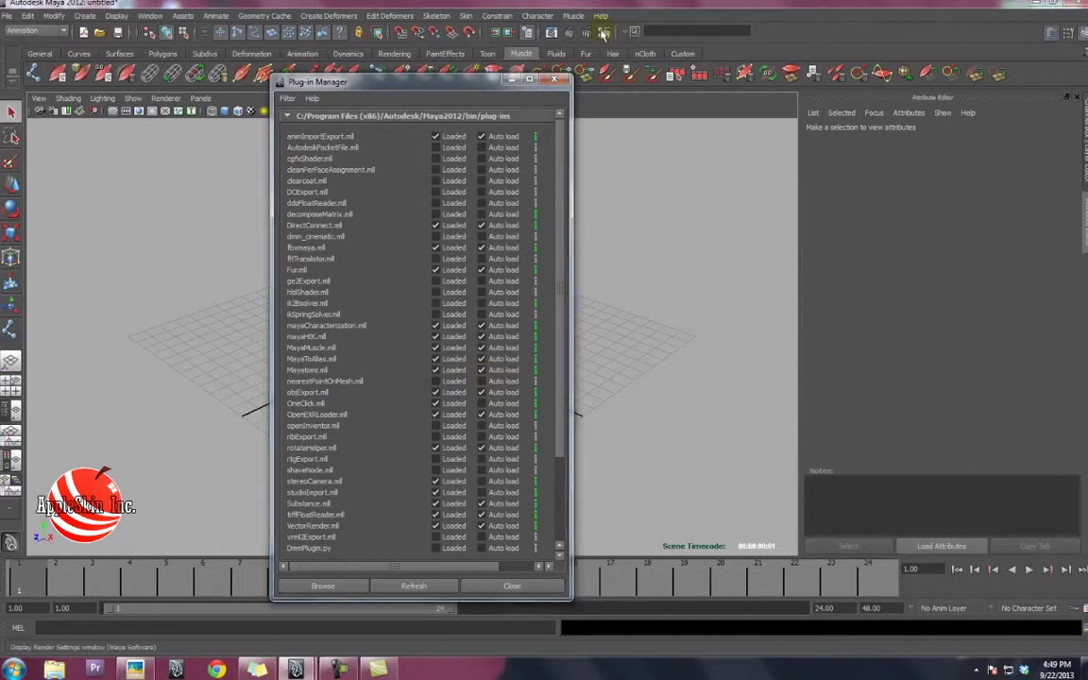
pyautogui.click(546, 31)
pyautogui.click(687, 101)
pyautogui.click(693, 149)
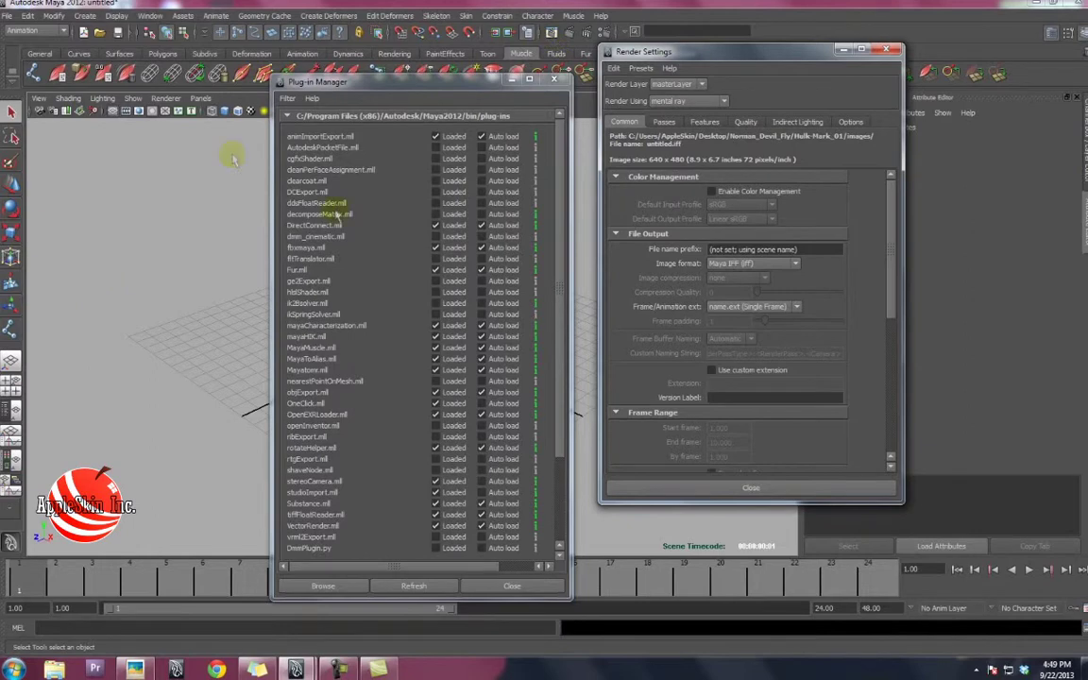
pyautogui.click(885, 50)
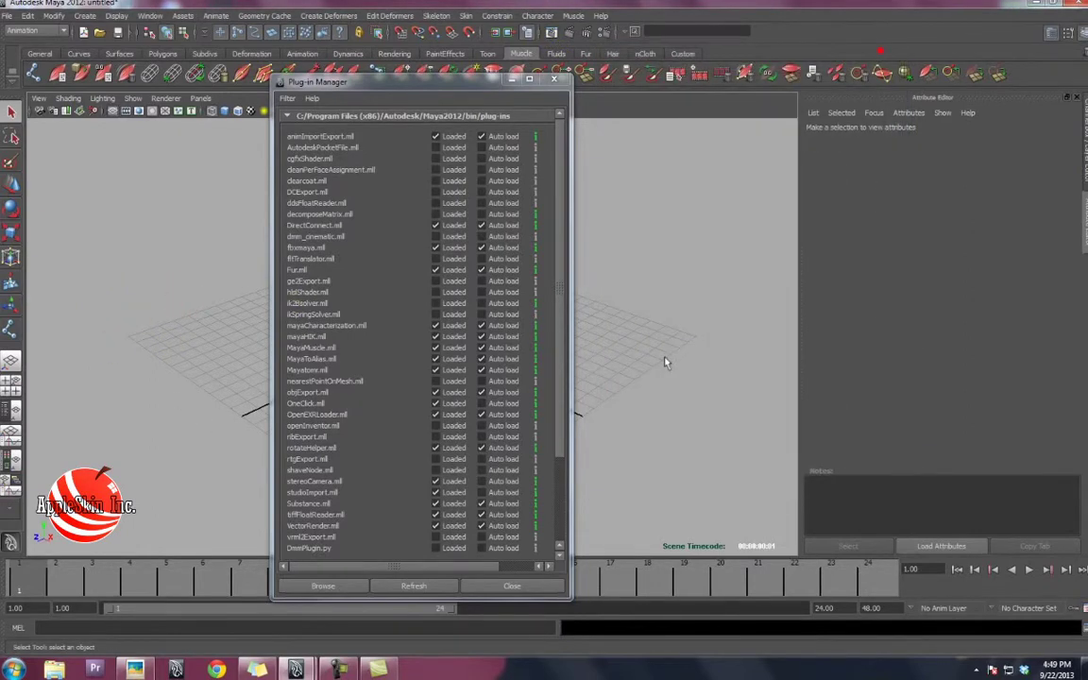
pyautogui.click(146, 16)
pyautogui.click(293, 80)
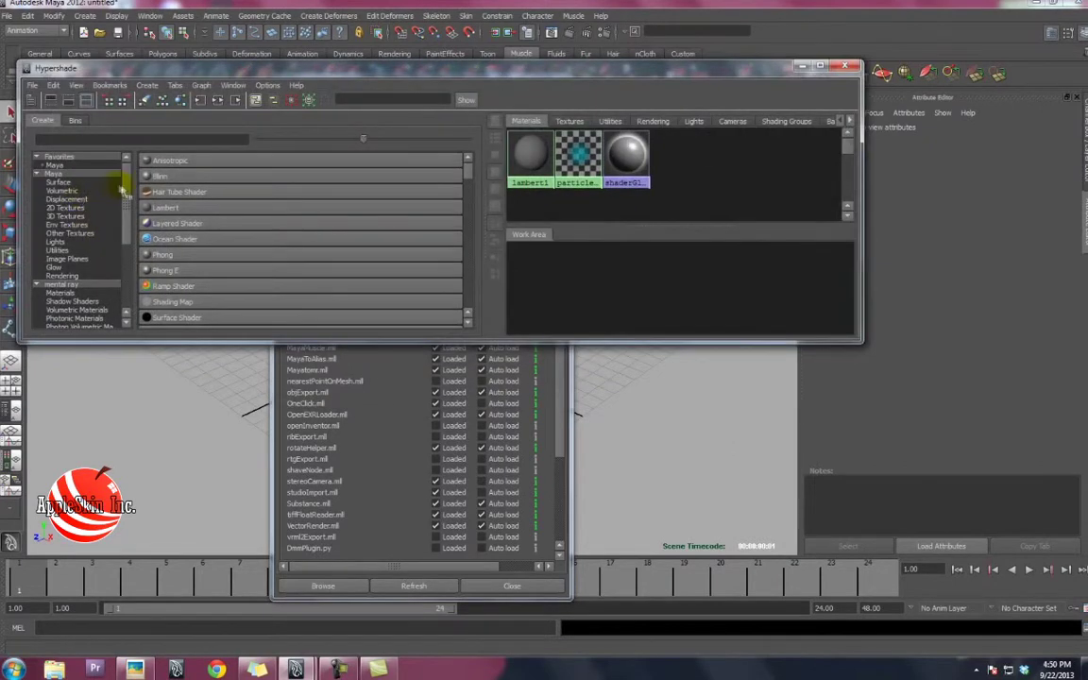
pyautogui.scroll(-4, 85, 193)
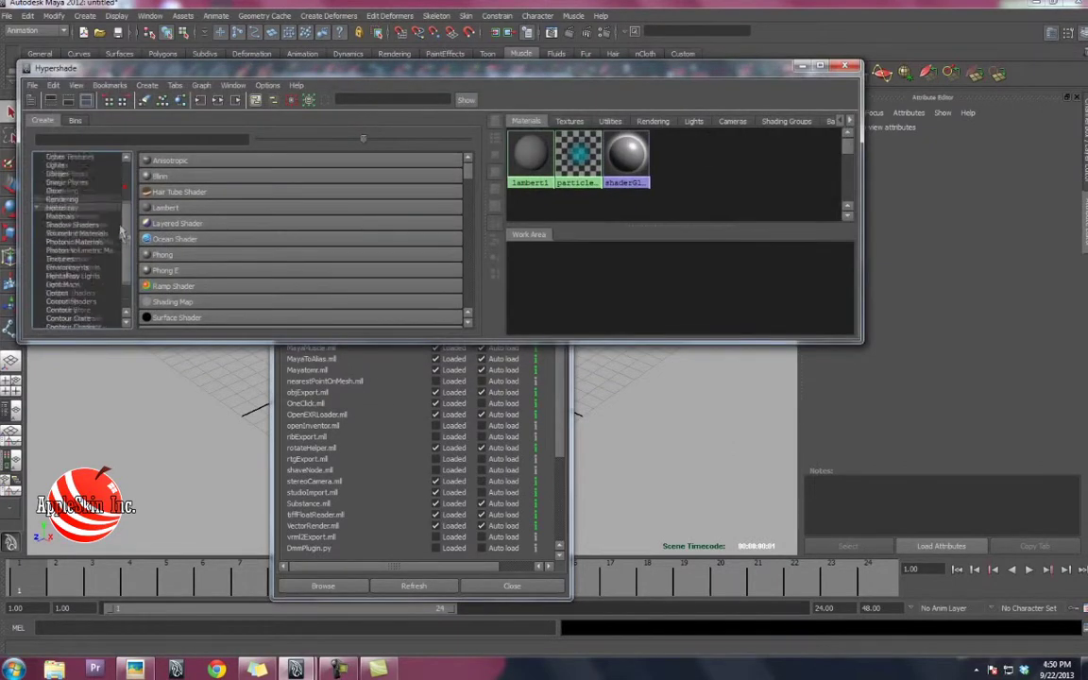
pyautogui.click(63, 191)
pyautogui.scroll(-1, 80, 236)
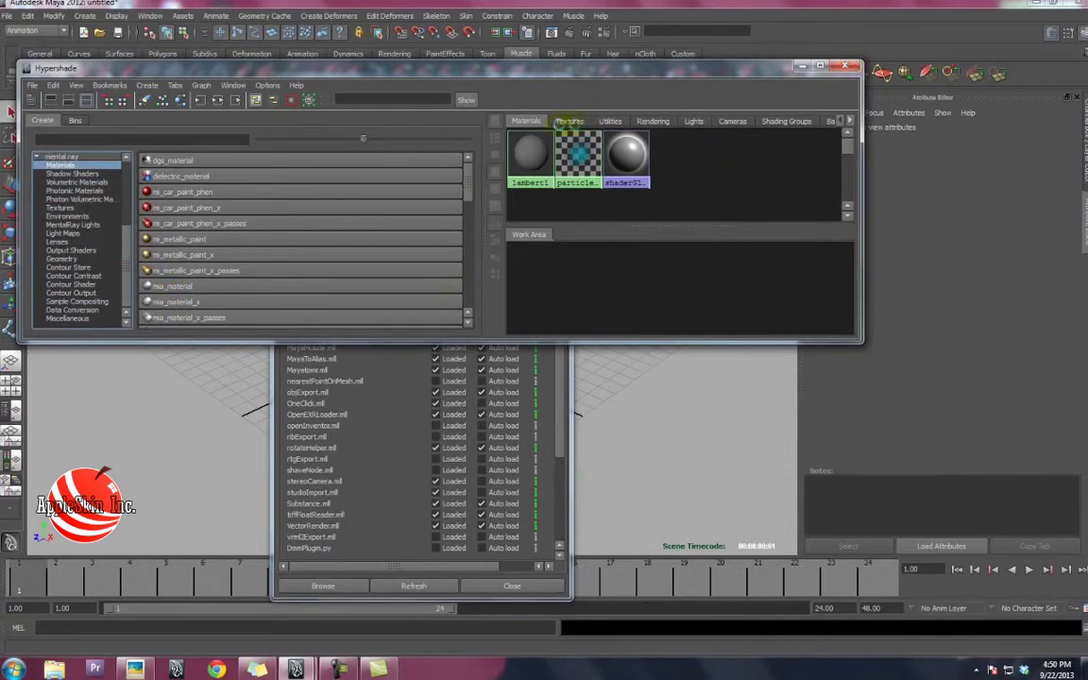
pyautogui.click(844, 65)
pyautogui.moveTo(453, 85); pyautogui.dragTo(494, 35)
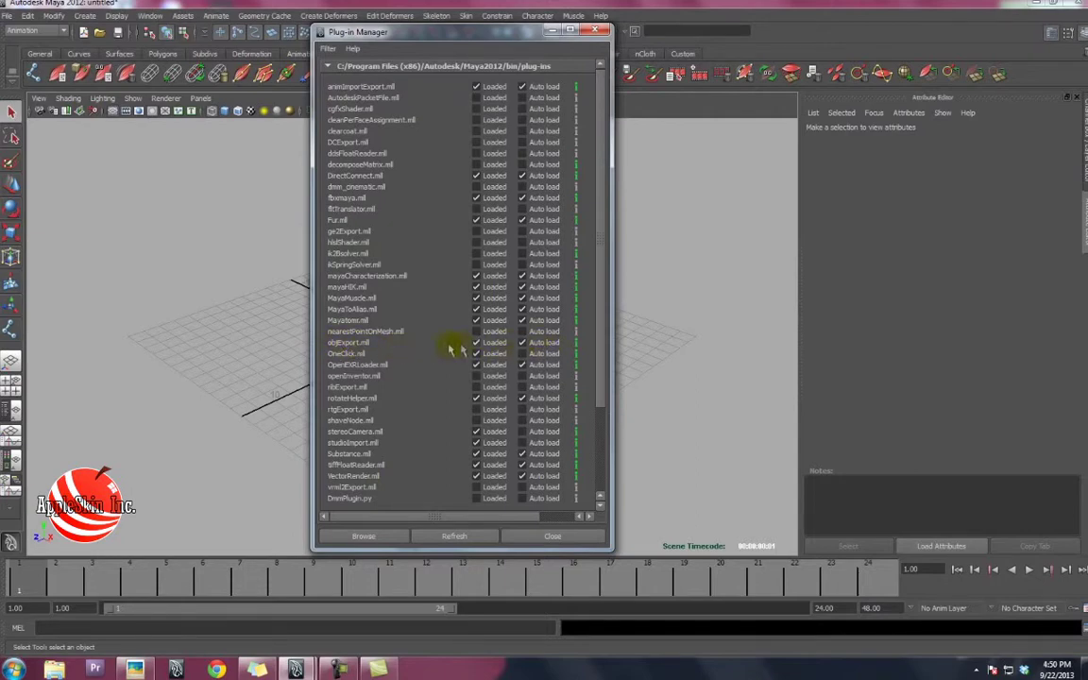
pyautogui.moveTo(472, 38)
pyautogui.mouseDown()
pyautogui.moveTo(796, 43)
pyautogui.moveTo(570, 42)
pyautogui.mouseUp()
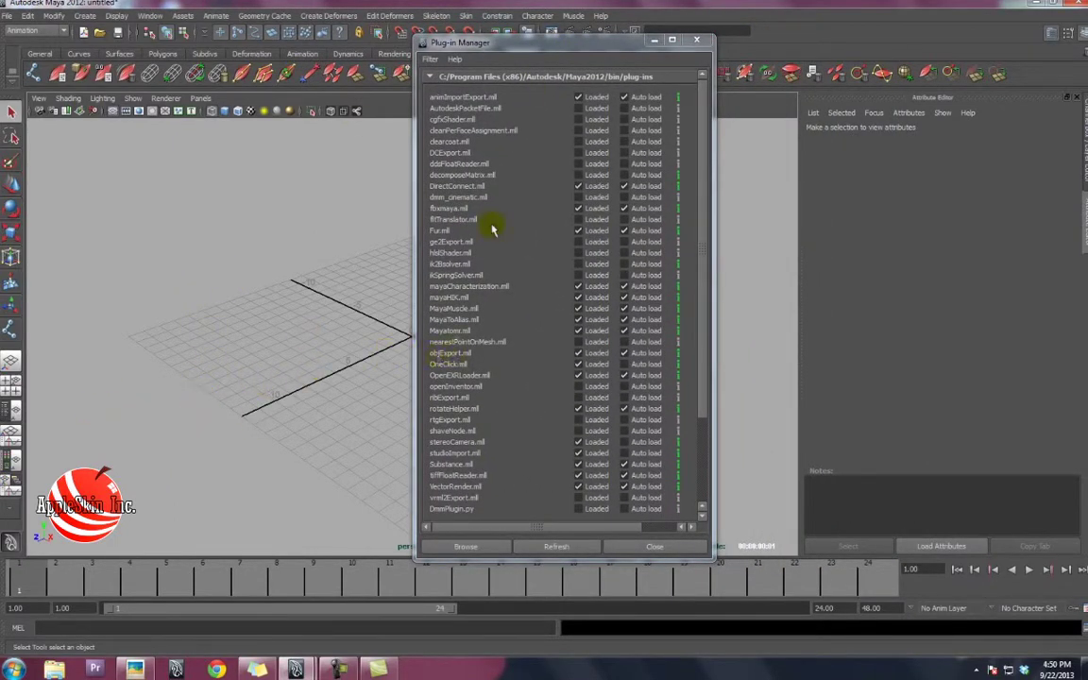
pyautogui.click(18, 16)
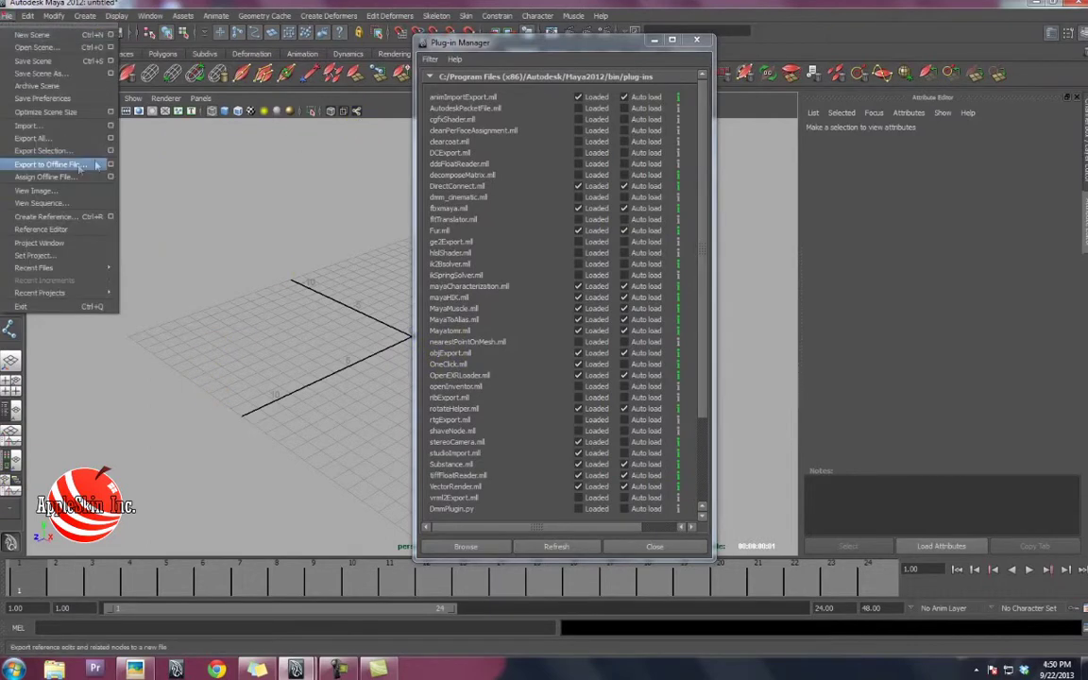
pyautogui.click(110, 151)
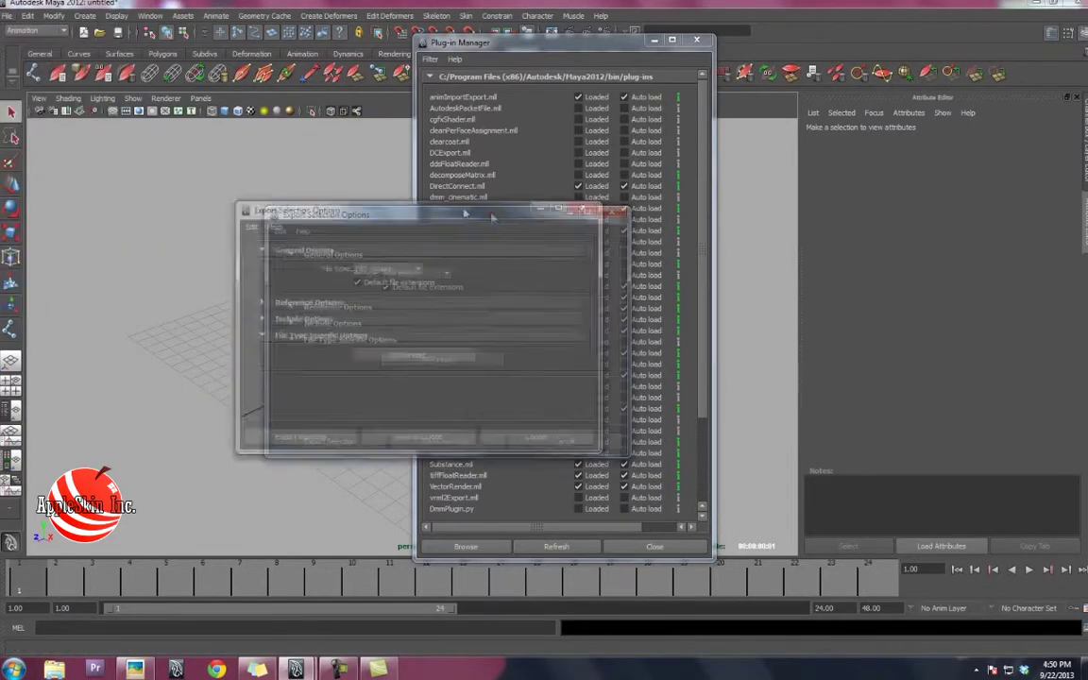
pyautogui.click(293, 210)
pyautogui.click(253, 275)
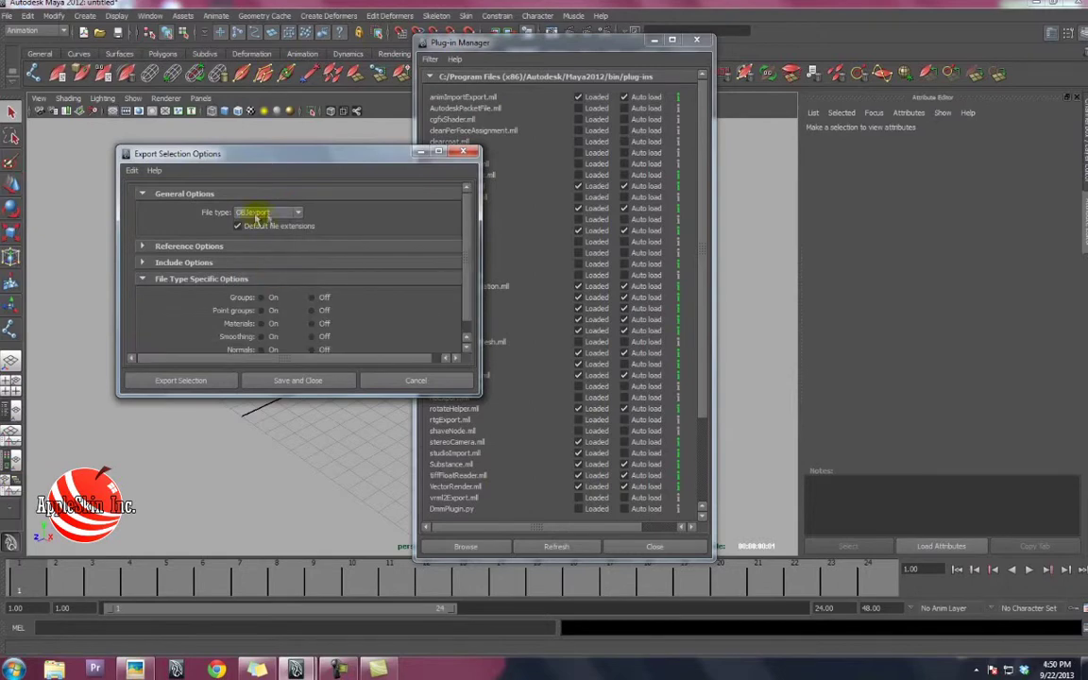
pyautogui.click(463, 151)
pyautogui.click(6, 16)
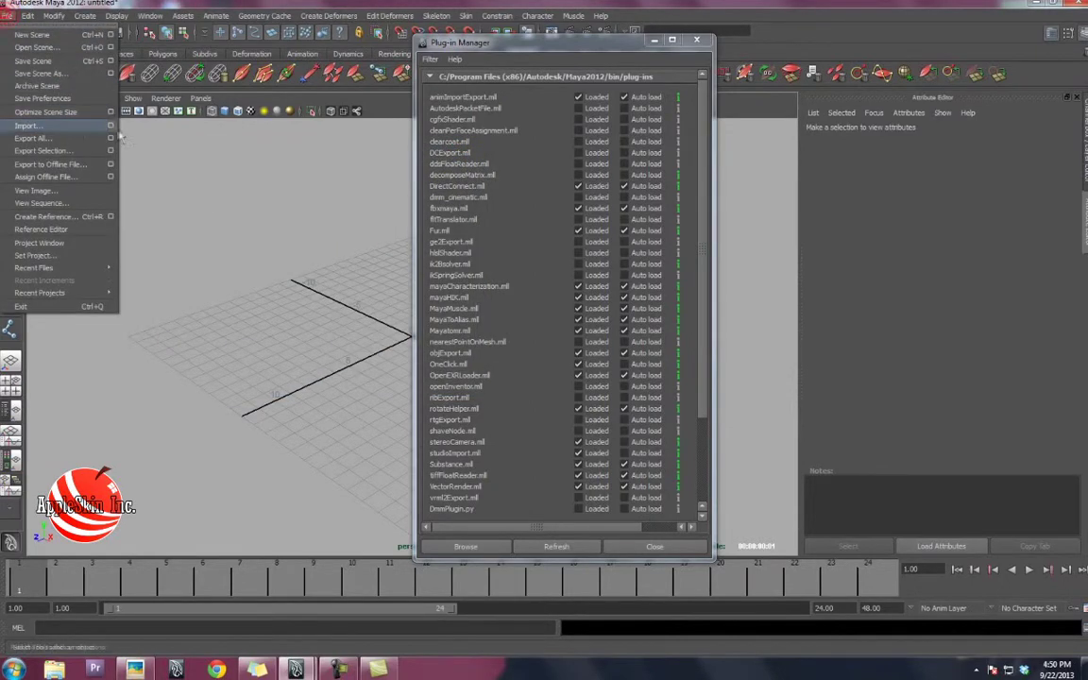
pyautogui.click(110, 115)
pyautogui.click(306, 238)
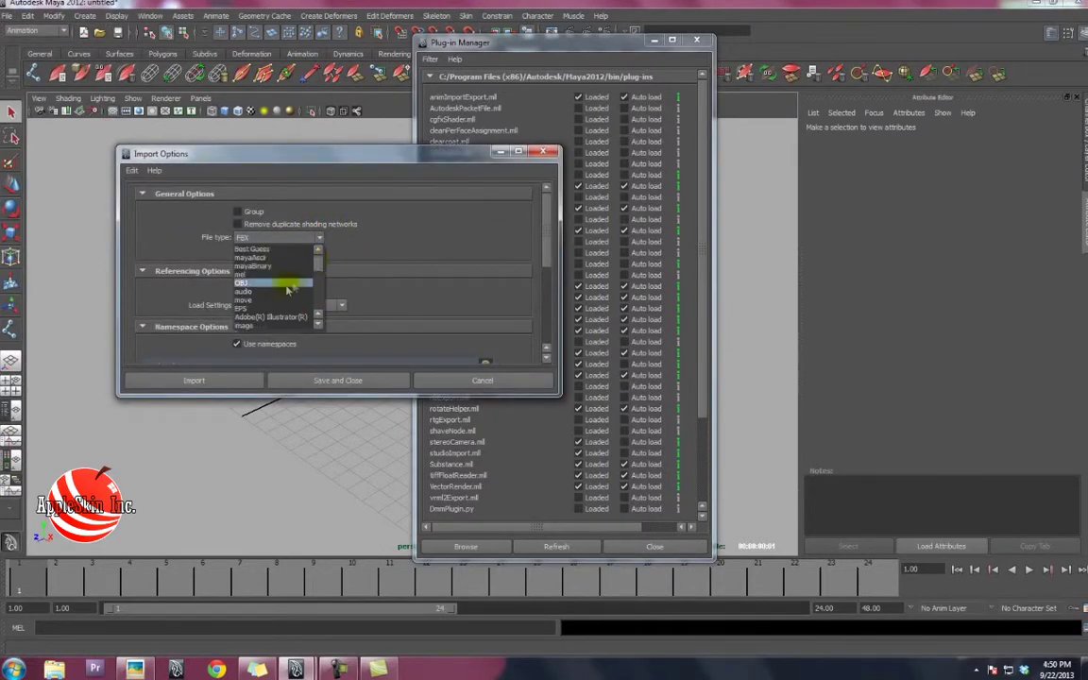
pyautogui.click(254, 274)
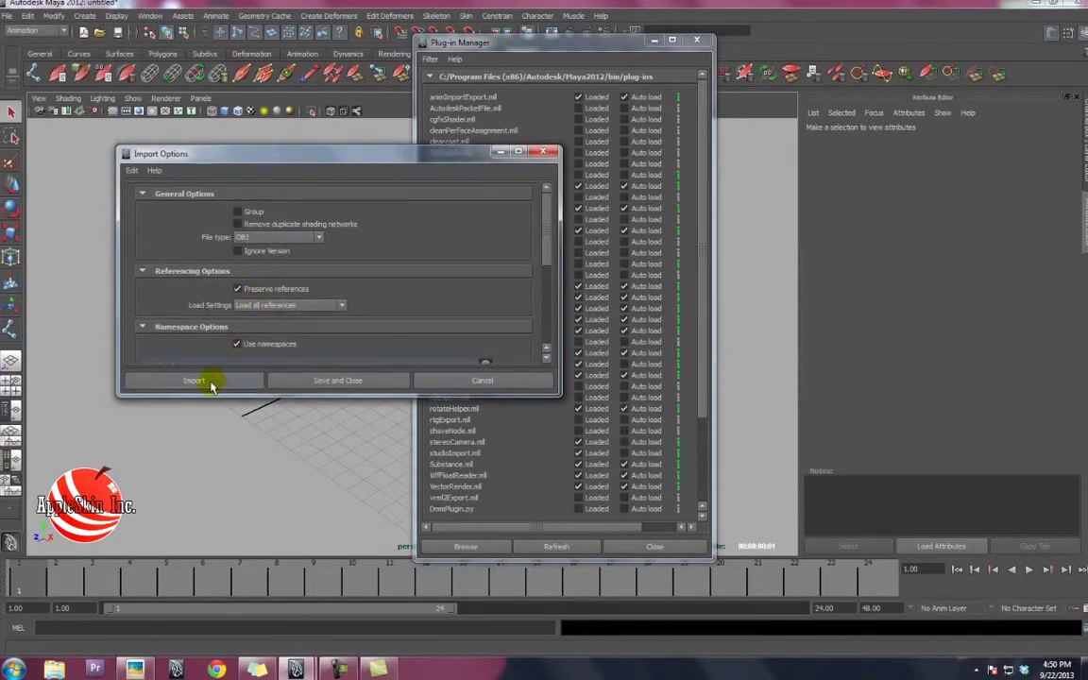
pyautogui.click(486, 381)
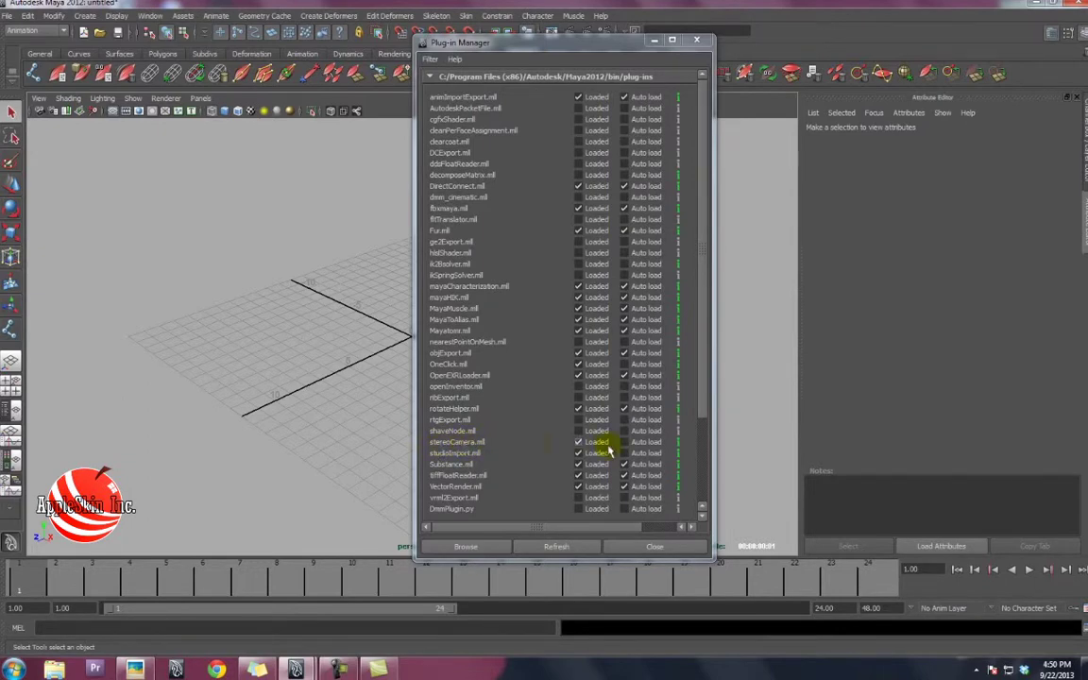
# Create an enlarged polygon cube and duplicate it twice into a row of three.
pyautogui.moveTo(549, 60); pyautogui.dragTo(802, 33)
pyautogui.moveTo(359, 274)
pyautogui.keyDown('alt'); pyautogui.mouseDown()
pyautogui.moveTo(454, 341)
pyautogui.moveTo(409, 328)
pyautogui.moveTo(442, 368)
pyautogui.mouseUp(); pyautogui.keyUp('alt')
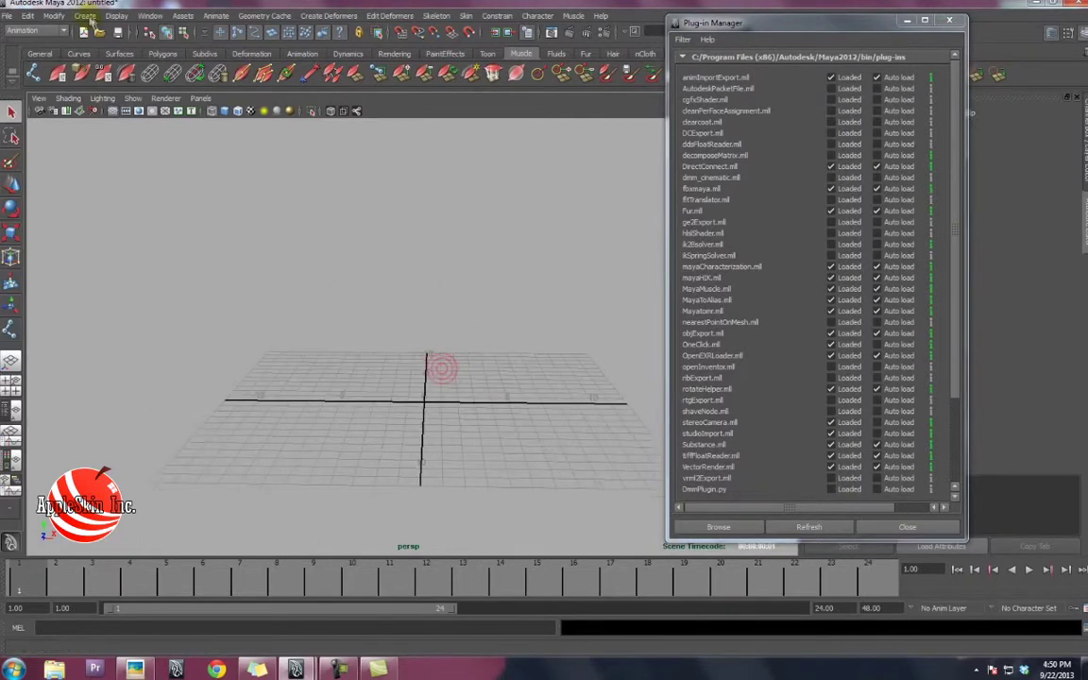
pyautogui.click(90, 19)
pyautogui.click(217, 67)
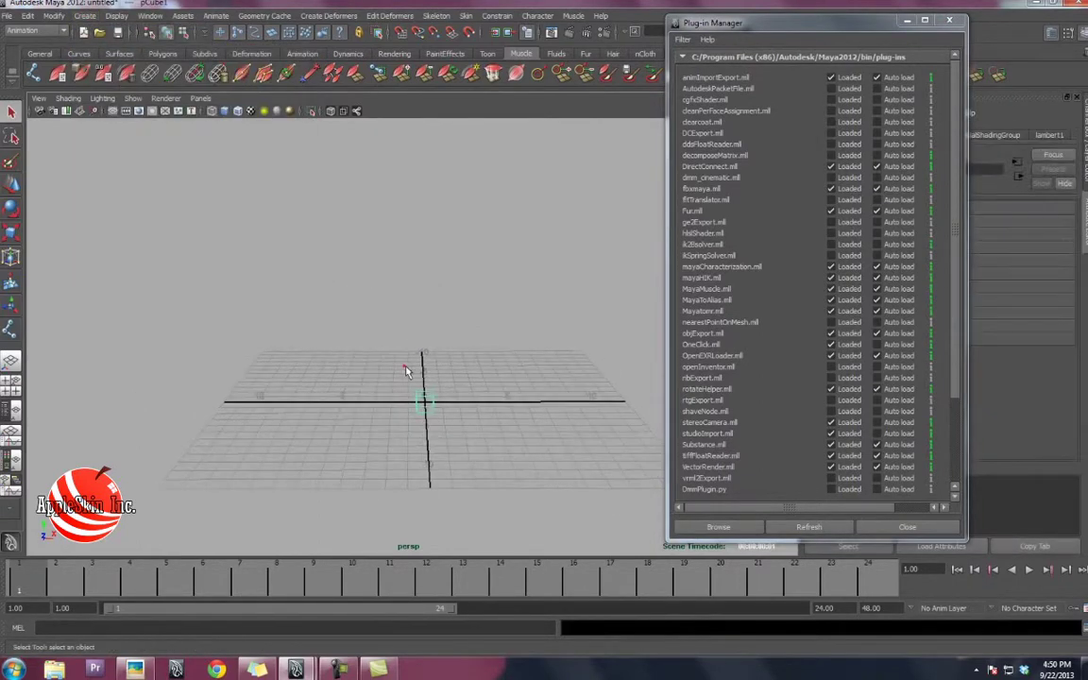
pyautogui.press('r')
pyautogui.moveTo(425, 385)
pyautogui.mouseDown()
pyautogui.moveTo(501, 385)
pyautogui.moveTo(396, 378)
pyautogui.moveTo(294, 392)
pyautogui.moveTo(444, 354)
pyautogui.mouseUp()
pyautogui.press('w')
pyautogui.hotkey('ctrl', 'd')
pyautogui.keyDown('alt'); pyautogui.moveTo(552, 376); pyautogui.dragTo(391, 378, button='middle'); pyautogui.keyUp('alt')
pyautogui.hotkey('ctrl', 'd')
pyautogui.moveTo(356, 383); pyautogui.dragTo(482, 371)
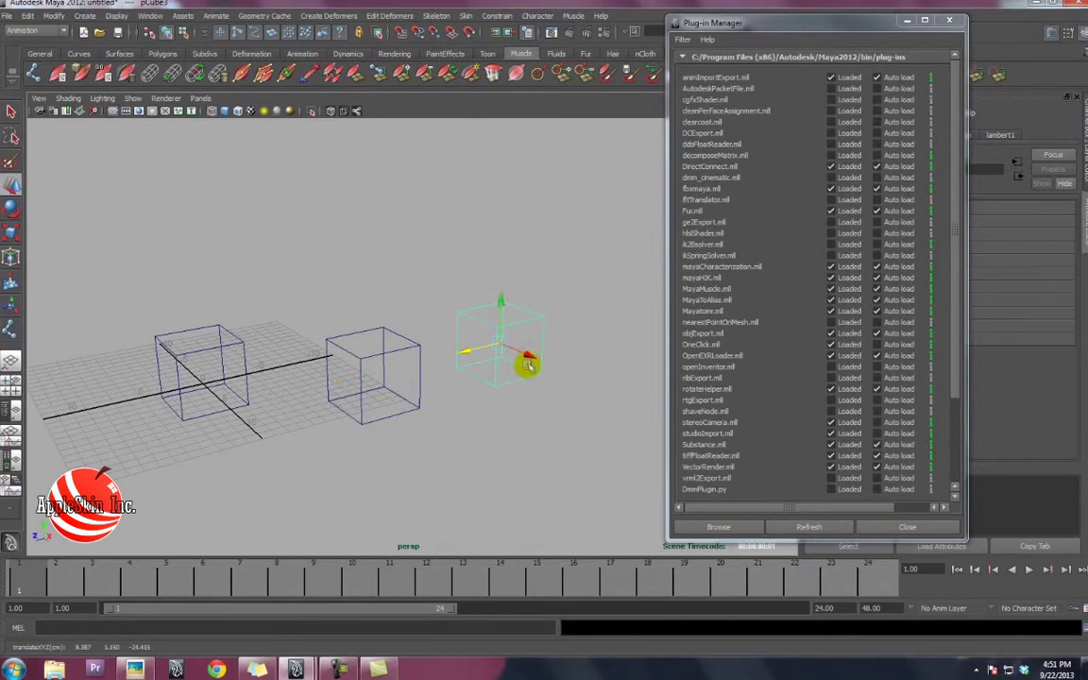
pyautogui.moveTo(641, 401)
pyautogui.keyDown('alt'); pyautogui.mouseDown()
pyautogui.moveTo(444, 353)
pyautogui.moveTo(485, 379)
pyautogui.moveTo(418, 312)
pyautogui.mouseUp(); pyautogui.keyUp('alt')
# Add a ground plane pushed back to Z -21.2 and view the scene smooth-shaded.
pyautogui.click(84, 16)
pyautogui.moveTo(115, 47)
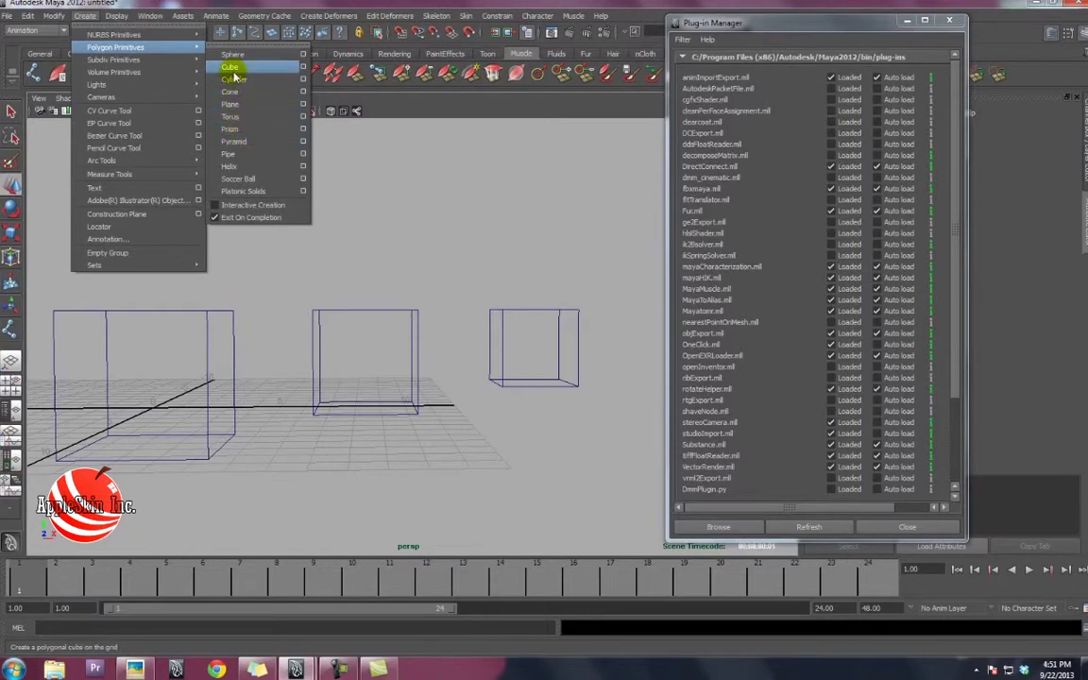
pyautogui.click(233, 105)
pyautogui.moveTo(397, 312)
pyautogui.keyDown('alt'); pyautogui.mouseDown()
pyautogui.moveTo(423, 286)
pyautogui.moveTo(350, 367)
pyautogui.moveTo(454, 381)
pyautogui.mouseUp(); pyautogui.keyUp('alt')
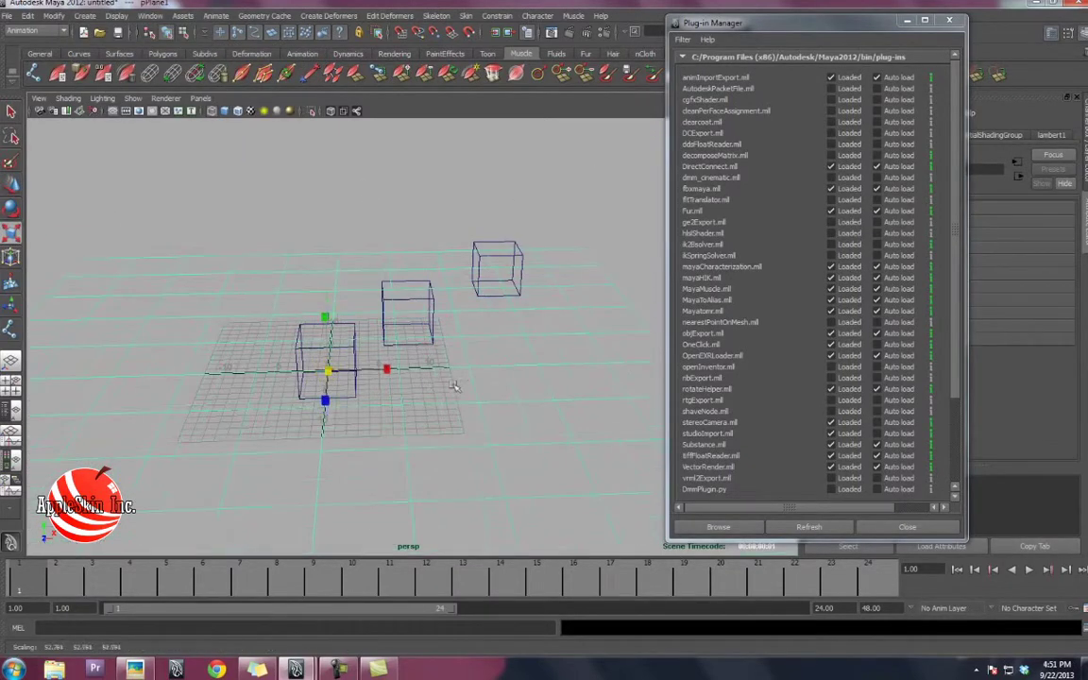
pyautogui.moveTo(332, 395); pyautogui.dragTo(348, 305)
pyautogui.click(375, 289)
pyautogui.moveTo(425, 299)
pyautogui.keyDown('alt'); pyautogui.mouseDown()
pyautogui.moveTo(430, 238)
pyautogui.moveTo(468, 324)
pyautogui.moveTo(384, 252)
pyautogui.mouseUp(); pyautogui.keyUp('alt')
pyautogui.press('5')
pyautogui.moveTo(384, 252)
pyautogui.keyDown('alt'); pyautogui.mouseDown(button='right')
pyautogui.moveTo(383, 277)
pyautogui.moveTo(436, 284)
pyautogui.mouseUp(button='right'); pyautogui.keyUp('alt')
pyautogui.keyDown('alt'); pyautogui.moveTo(437, 284); pyautogui.dragTo(433, 218); pyautogui.keyUp('alt')
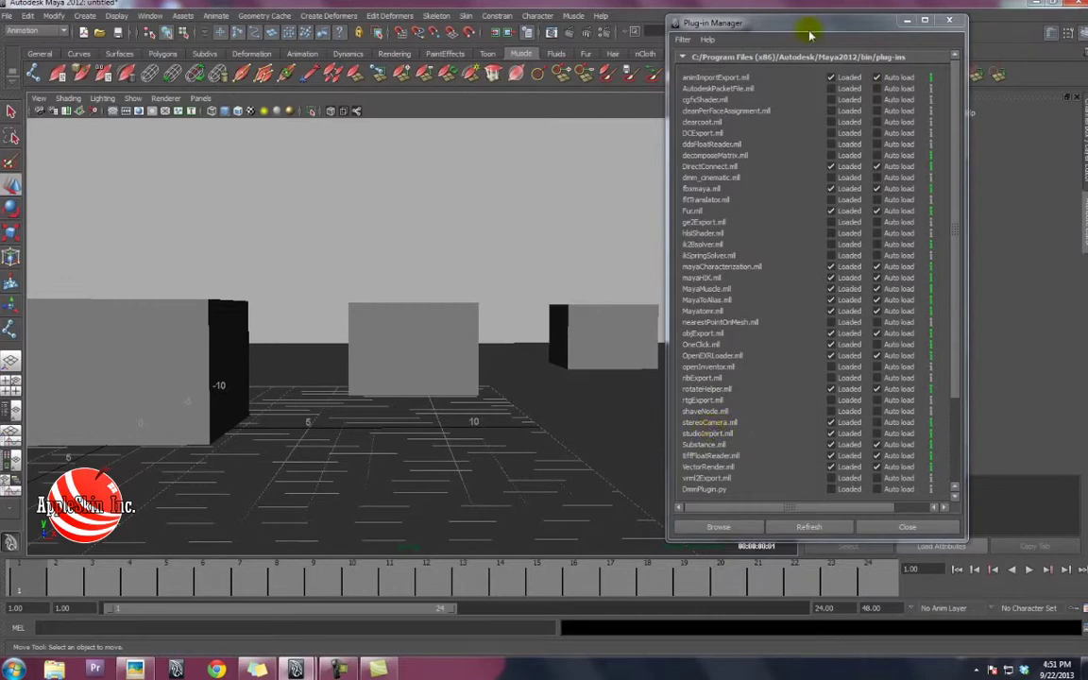
pyautogui.moveTo(809, 35); pyautogui.dragTo(873, 38)
pyautogui.click(985, 26)
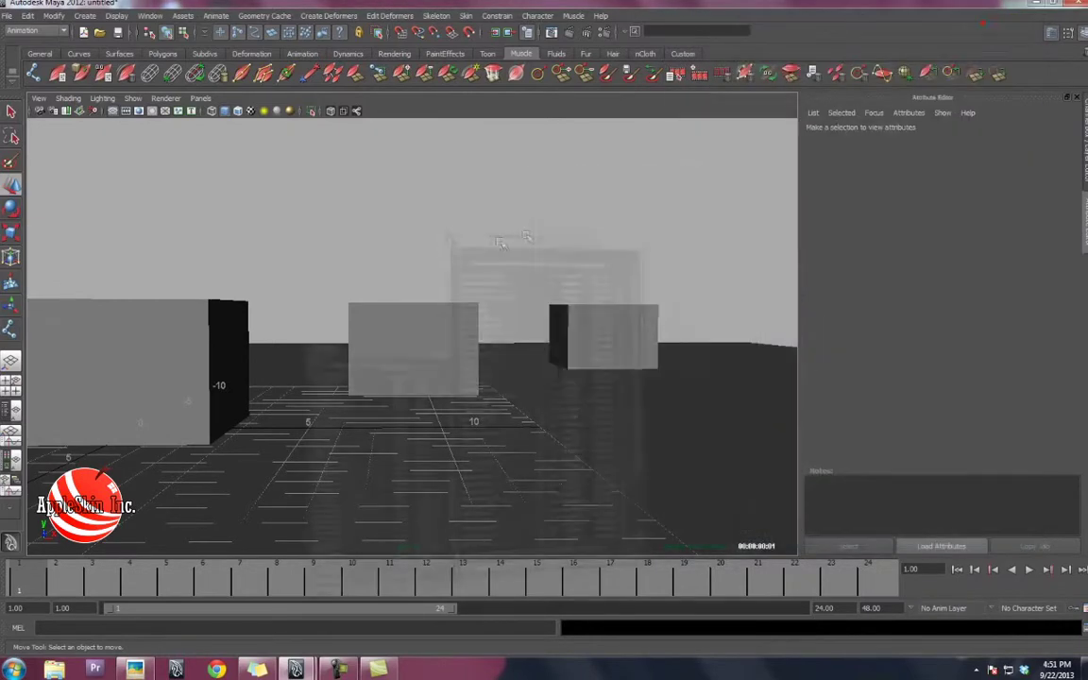
# Create a stereo camera rig among the cubes and select its parent stereo camera.
pyautogui.moveTo(503, 230)
pyautogui.keyDown('alt'); pyautogui.mouseDown()
pyautogui.moveTo(479, 226)
pyautogui.moveTo(468, 238)
pyautogui.mouseUp(); pyautogui.keyUp('alt')
pyautogui.click(84, 15)
pyautogui.moveTo(101, 98)
pyautogui.click(246, 140)
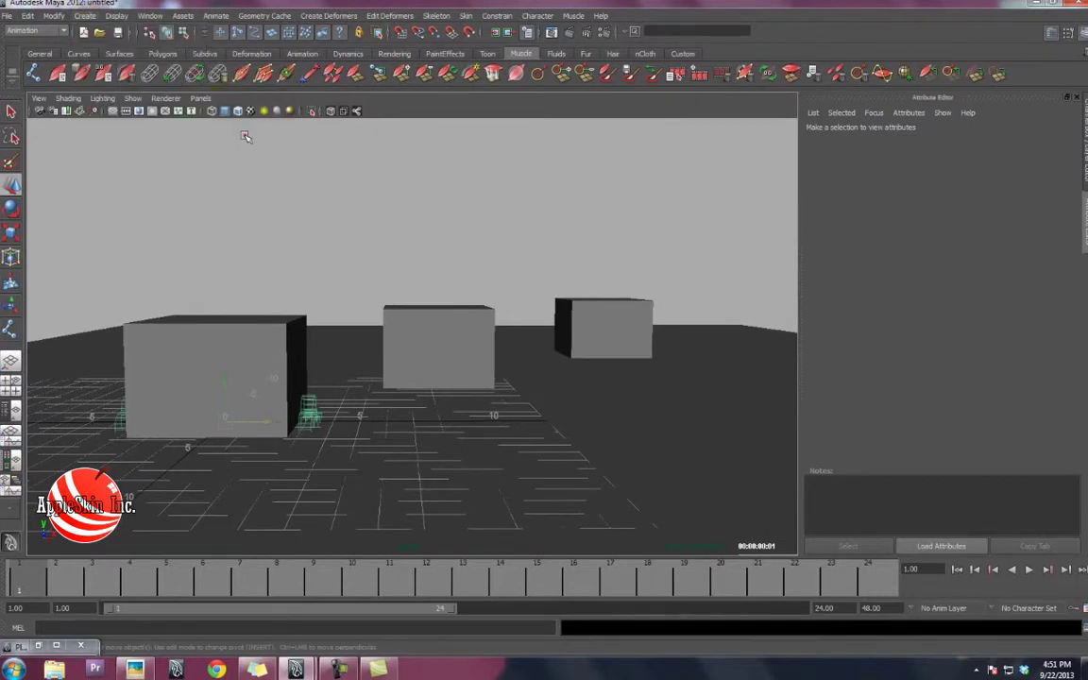
pyautogui.click(241, 351)
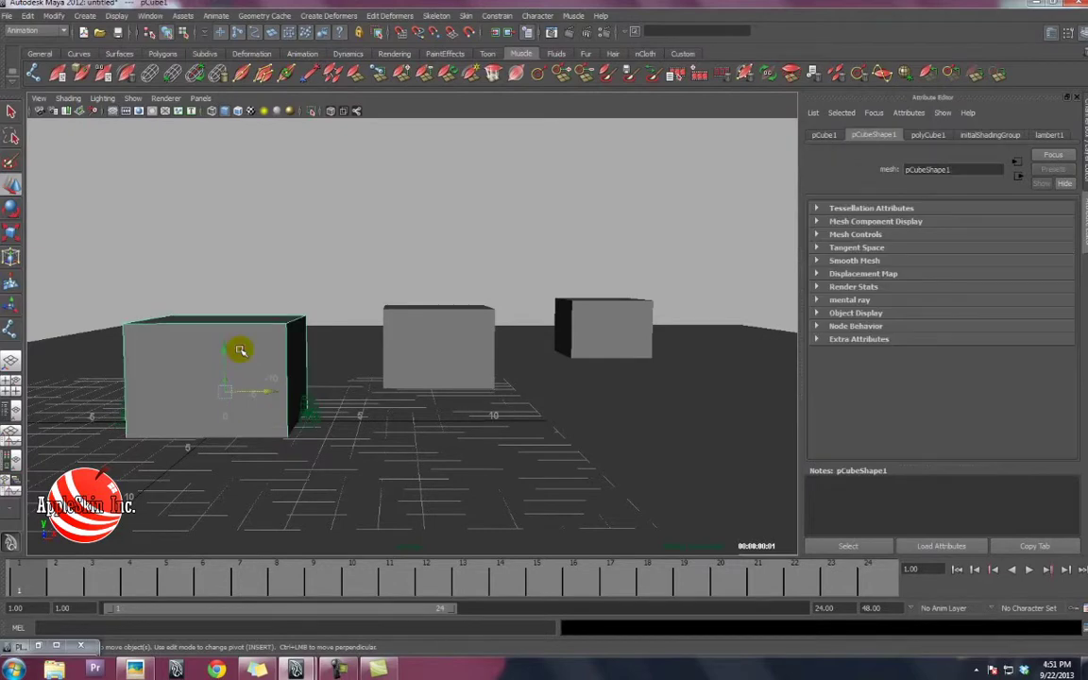
pyautogui.click(307, 404)
pyautogui.click(308, 406)
pyautogui.click(309, 408)
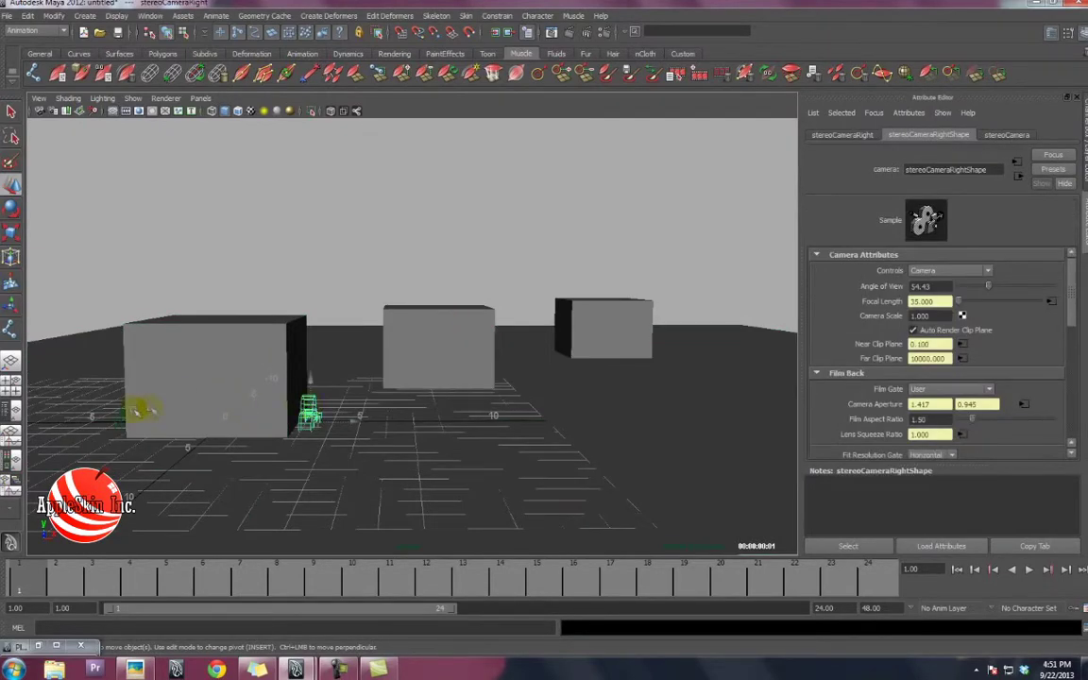
pyautogui.press('Up')
# Isolate the perspective view so only the rig's cameras are shown.
pyautogui.hotkey('ctrl', '1')
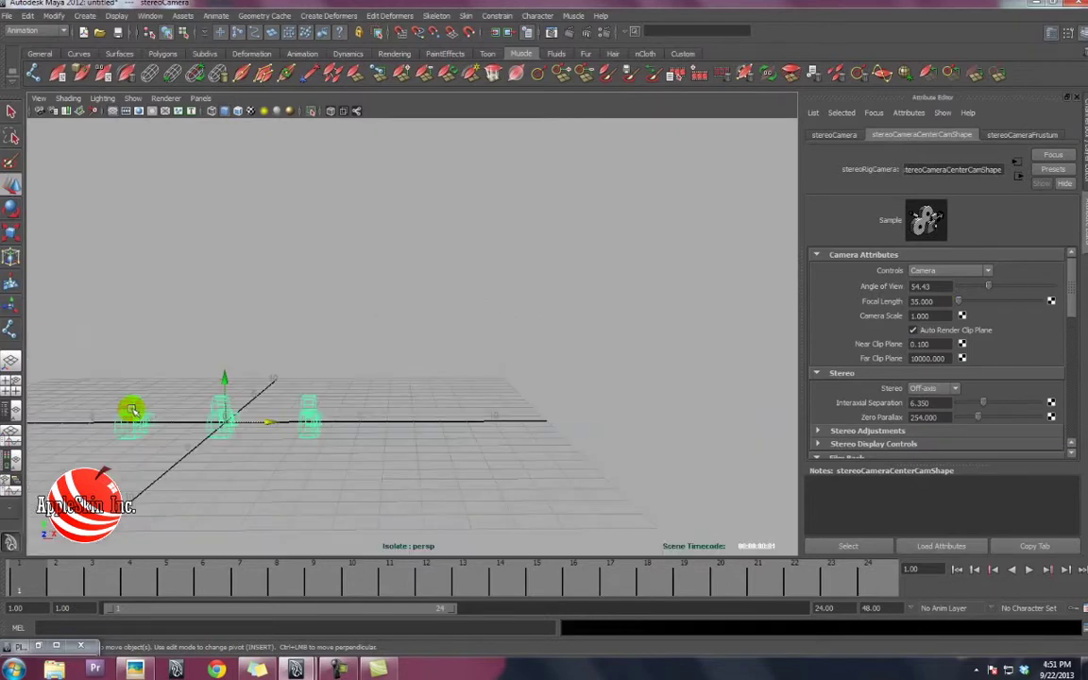
pyautogui.click(354, 332)
pyautogui.moveTo(355, 332)
pyautogui.keyDown('alt'); pyautogui.mouseDown()
pyautogui.moveTo(554, 347)
pyautogui.moveTo(421, 316)
pyautogui.mouseUp(); pyautogui.keyUp('alt')
pyautogui.click(587, 350)
pyautogui.hotkey('ctrl', 'z')
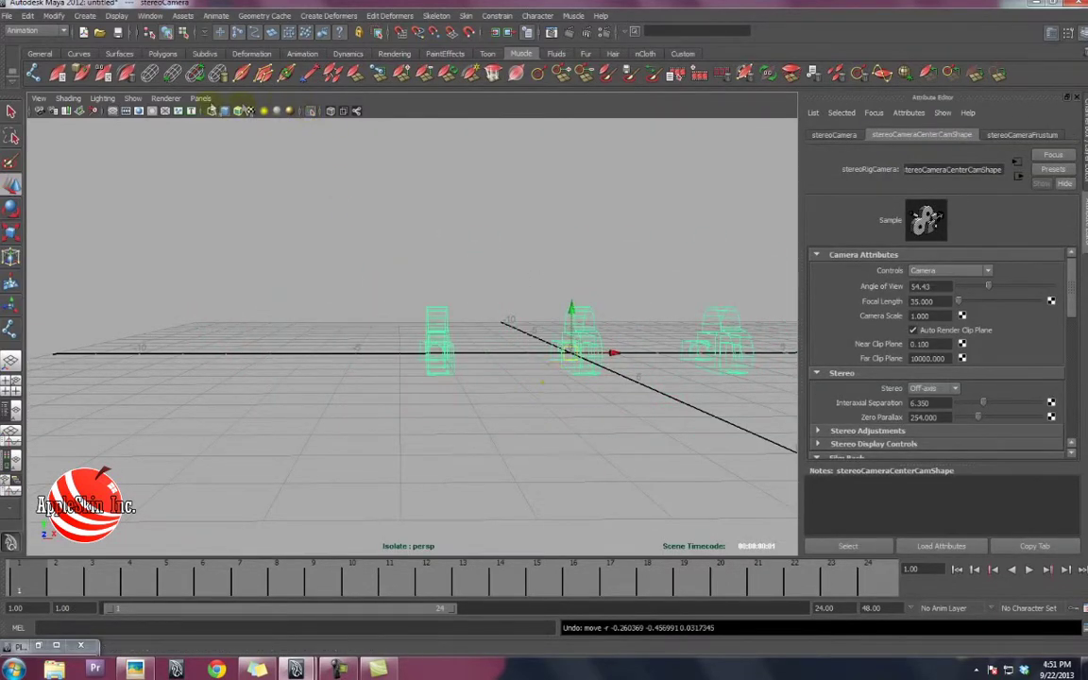
pyautogui.click(200, 98)
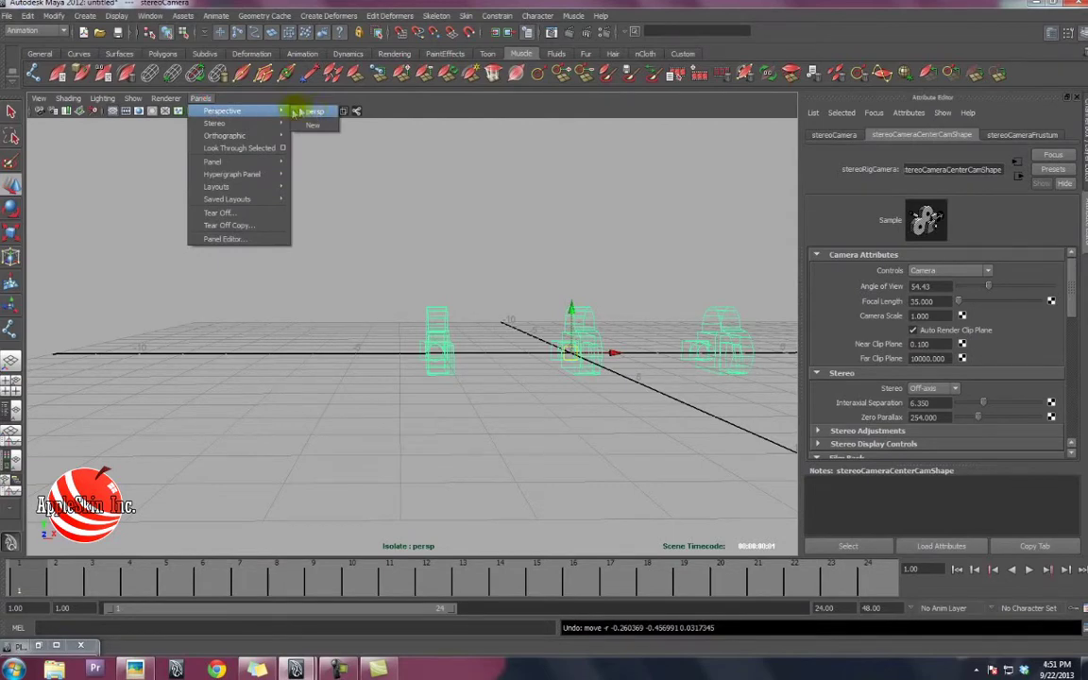
pyautogui.moveTo(214, 124)
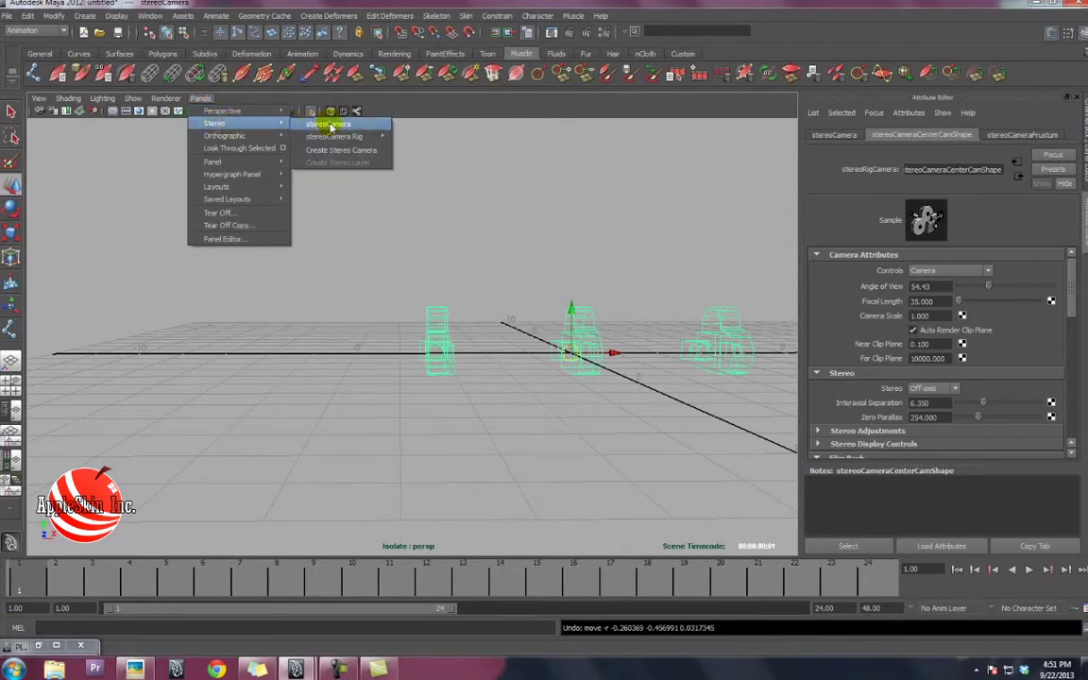
# Look through the rig's centre stereoCamera and tumble it to frame all three cubes from above.
pyautogui.moveTo(335, 137)
pyautogui.click(351, 123)
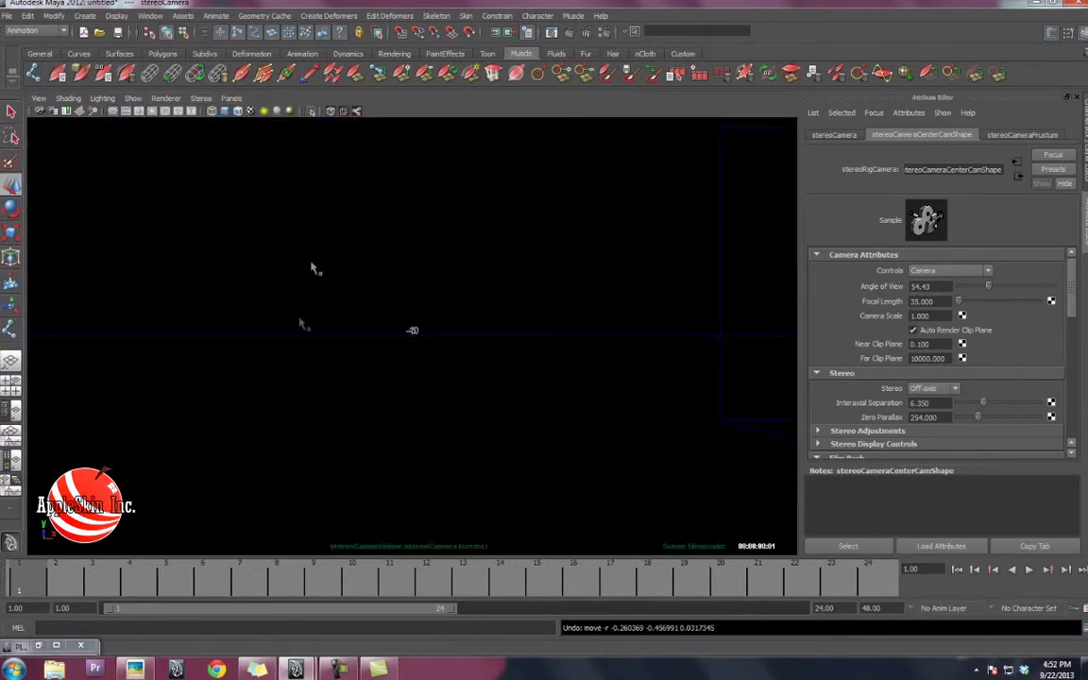
pyautogui.press('w')
pyautogui.moveTo(439, 297)
pyautogui.keyDown('alt'); pyautogui.mouseDown()
pyautogui.moveTo(405, 326)
pyautogui.moveTo(454, 337)
pyautogui.mouseUp(); pyautogui.keyUp('alt')
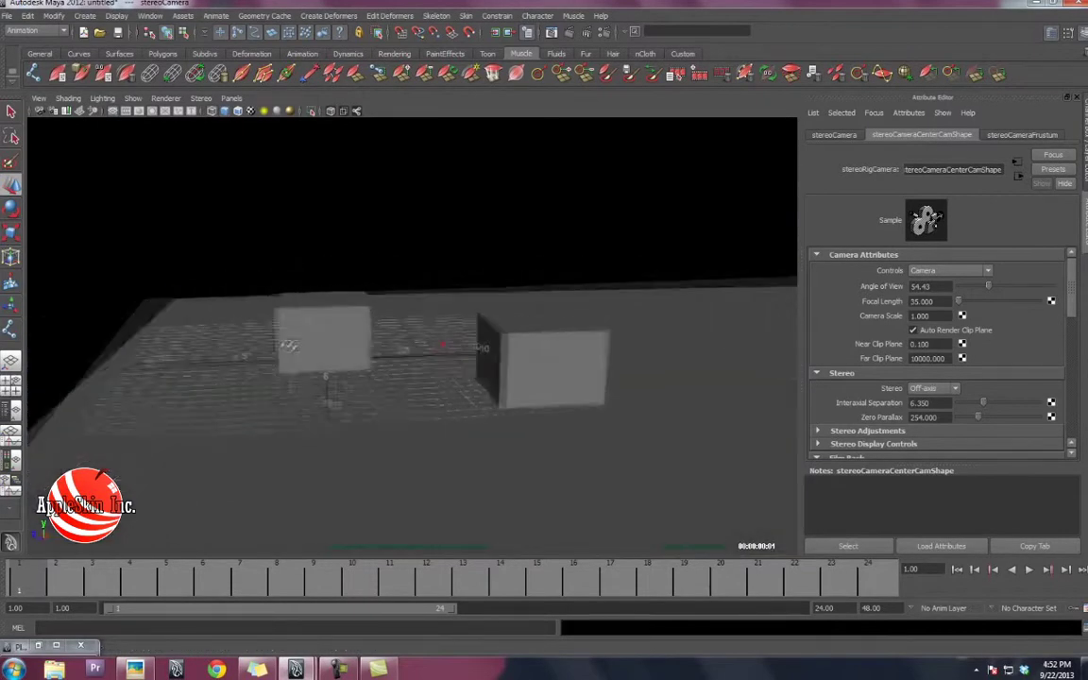
pyautogui.moveTo(233, 273)
pyautogui.keyDown('alt'); pyautogui.mouseDown(button='right')
pyautogui.moveTo(486, 292)
pyautogui.moveTo(563, 282)
pyautogui.mouseUp(button='right'); pyautogui.keyUp('alt')
pyautogui.moveTo(563, 282)
pyautogui.keyDown('alt'); pyautogui.mouseDown()
pyautogui.moveTo(621, 284)
pyautogui.moveTo(571, 266)
pyautogui.mouseUp(); pyautogui.keyUp('alt')
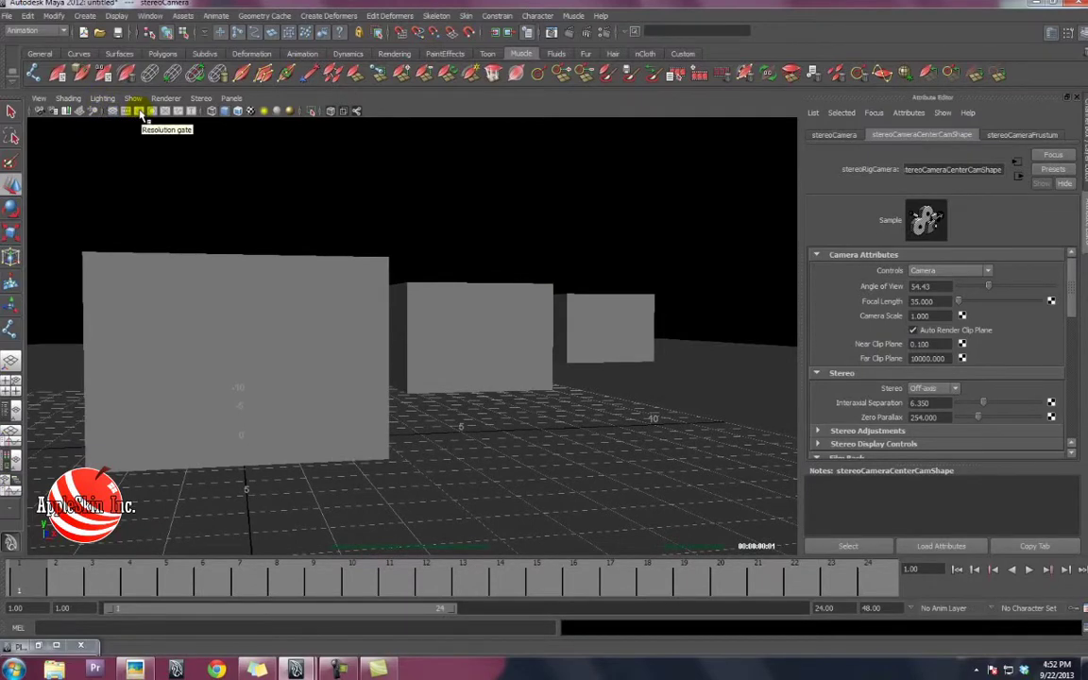
pyautogui.keyDown('alt'); pyautogui.moveTo(369, 250); pyautogui.dragTo(531, 228); pyautogui.keyUp('alt')
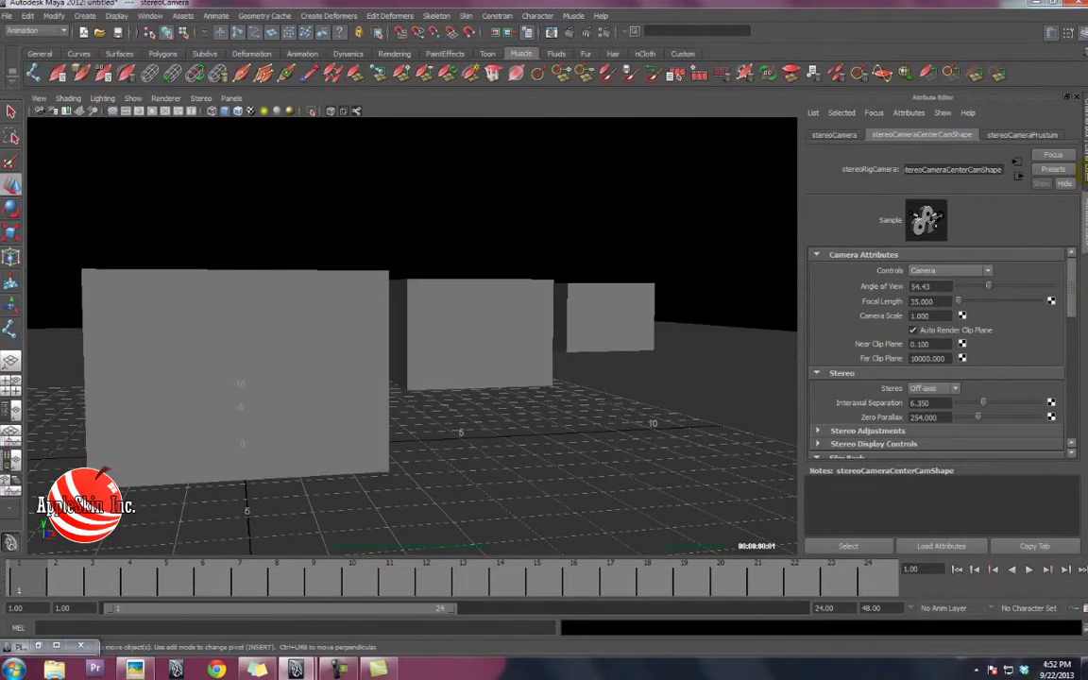
pyautogui.hotkey('ctrl', 'a')
pyautogui.click(1003, 267)
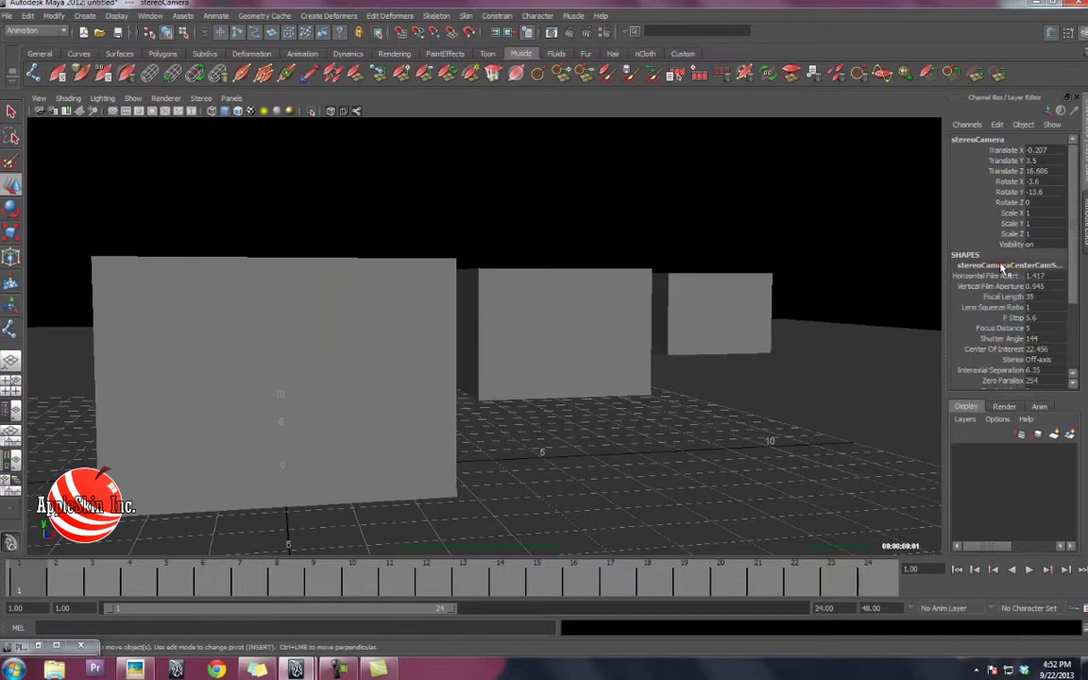
# Reframe the stereo camera slightly closer around the cubes.
pyautogui.moveTo(1078, 263); pyautogui.dragTo(1075, 338)
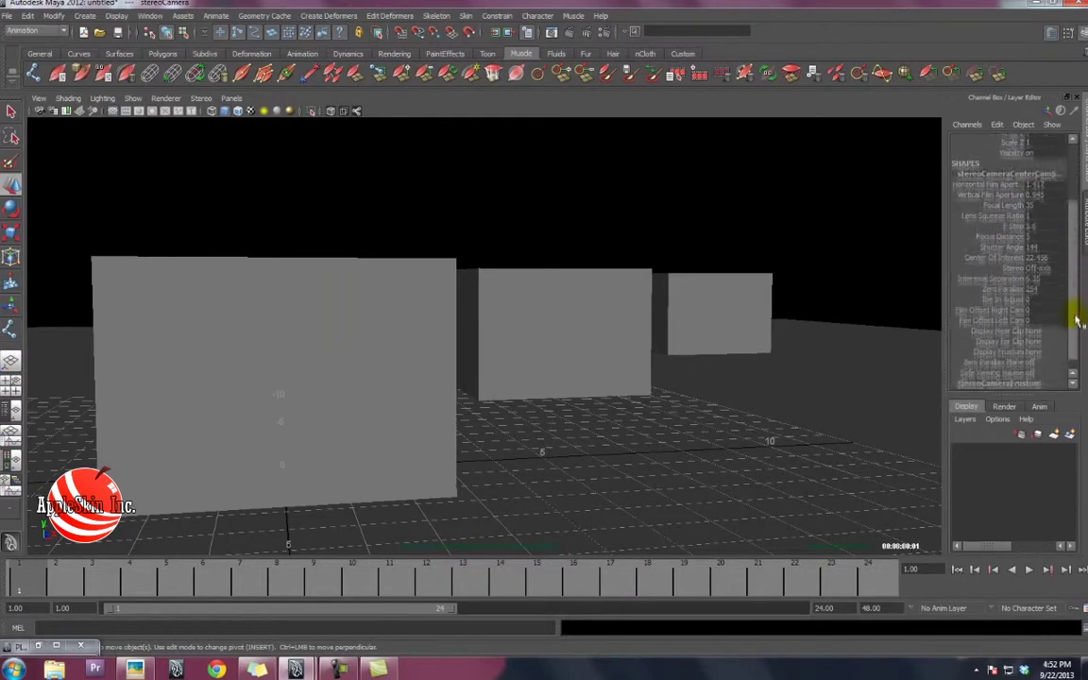
pyautogui.keyDown('alt'); pyautogui.moveTo(543, 321); pyautogui.dragTo(537, 318, button='right'); pyautogui.keyUp('alt')
pyautogui.keyDown('alt'); pyautogui.moveTo(537, 318); pyautogui.dragTo(522, 319); pyautogui.keyUp('alt')
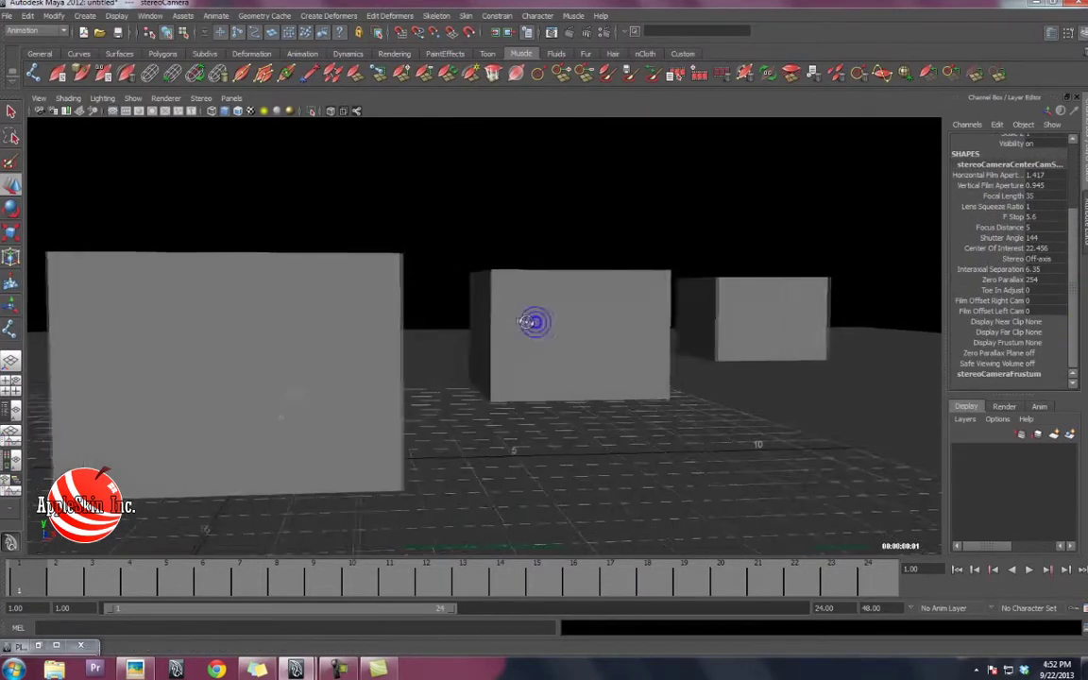
pyautogui.keyDown('alt'); pyautogui.moveTo(529, 318); pyautogui.dragTo(553, 310, button='right'); pyautogui.keyUp('alt')
# Review the centre camera's attributes, then turn on its stereo plane display in the Channel Box.
pyautogui.click(40, 98)
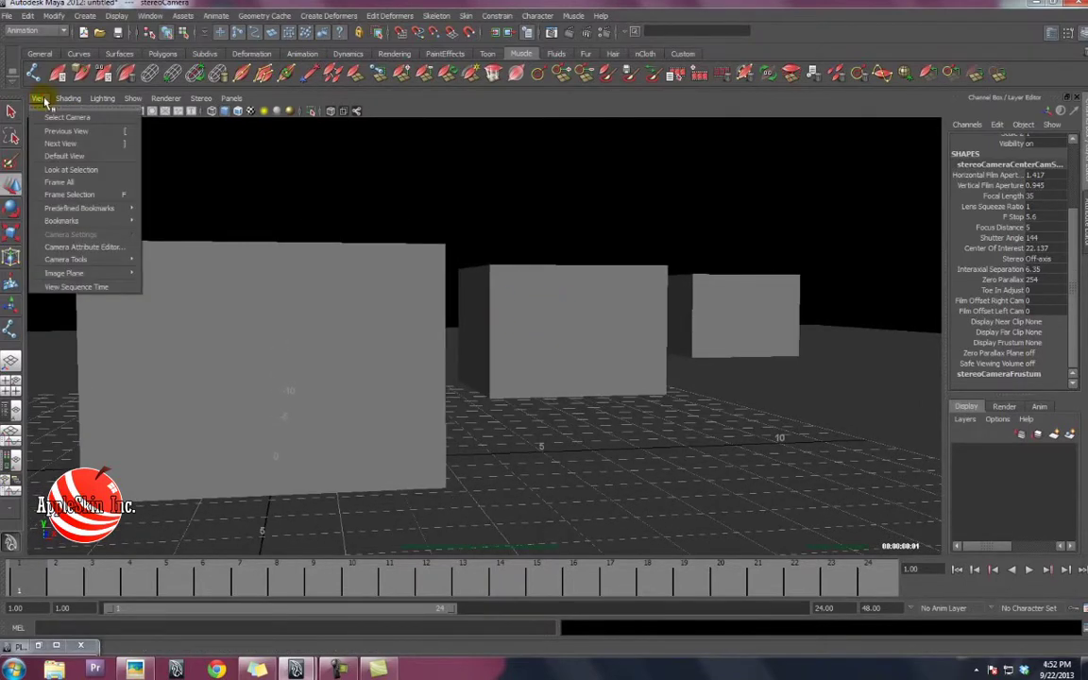
pyautogui.click(79, 259)
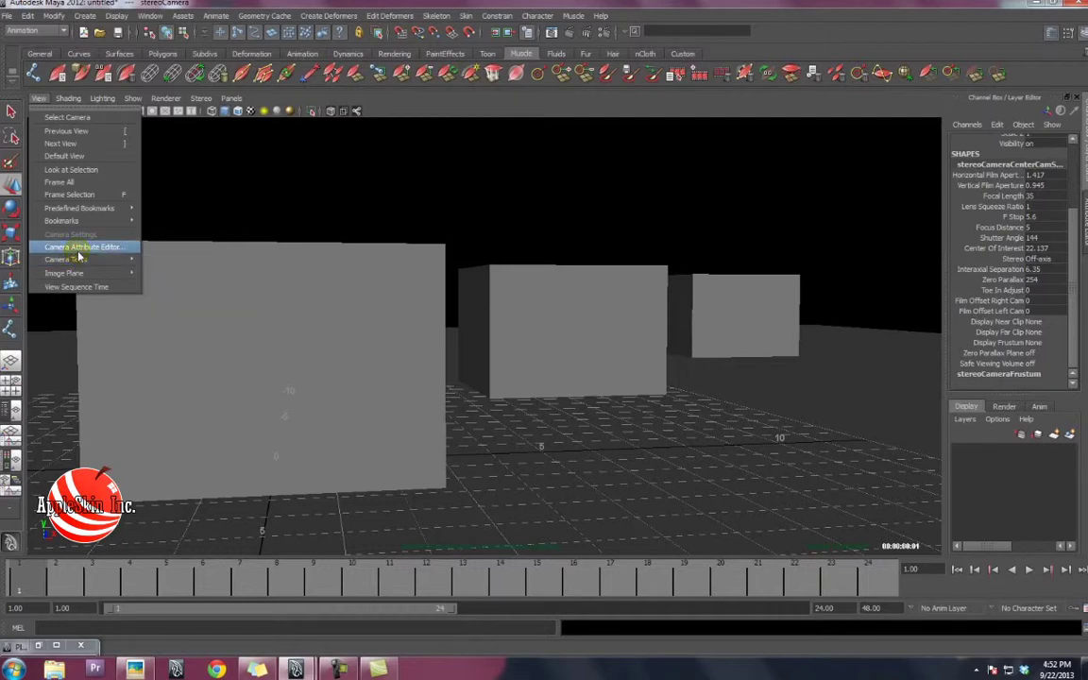
pyautogui.click(79, 252)
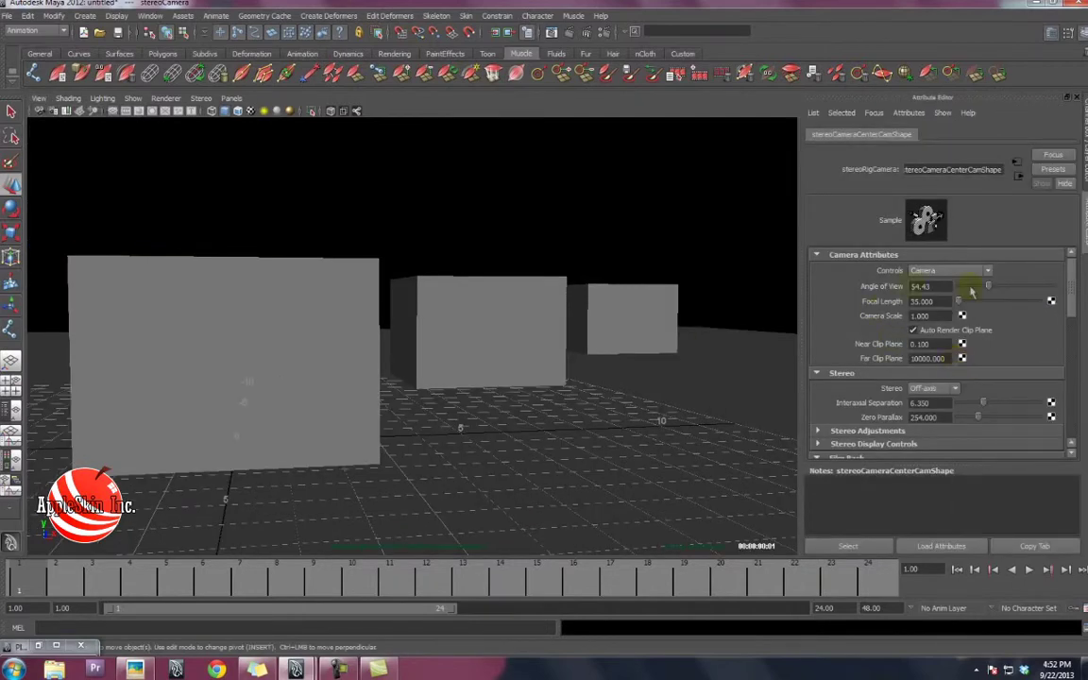
pyautogui.scroll(-5, 945, 340)
pyautogui.scroll(-3, 987, 392)
pyautogui.hotkey('ctrl', 'a')
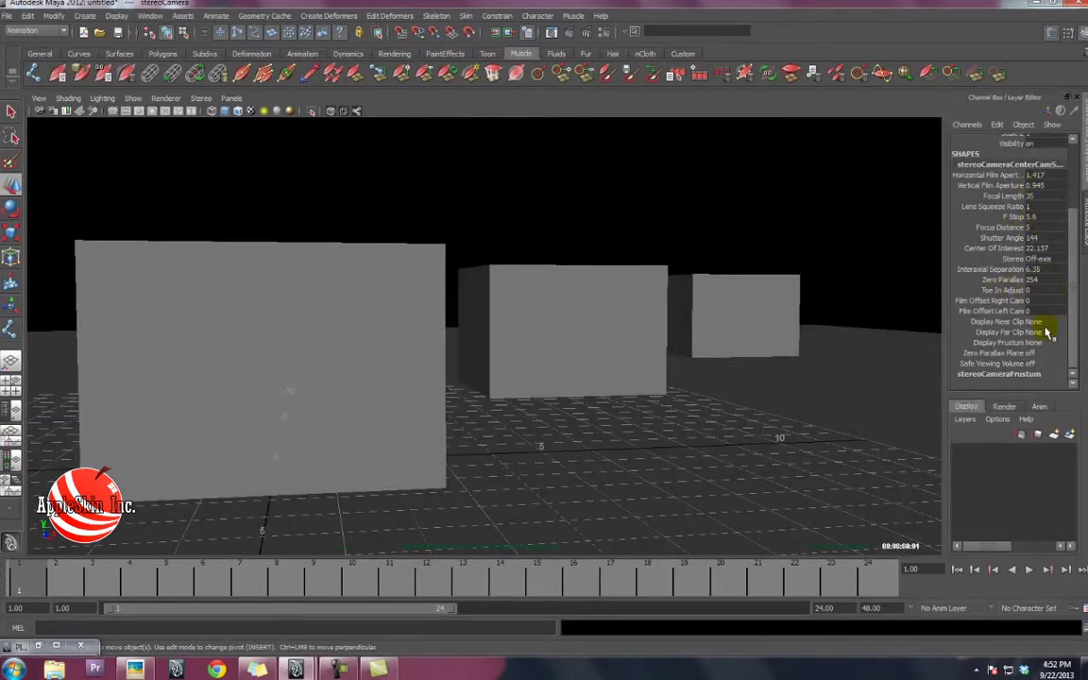
pyautogui.click(1048, 363)
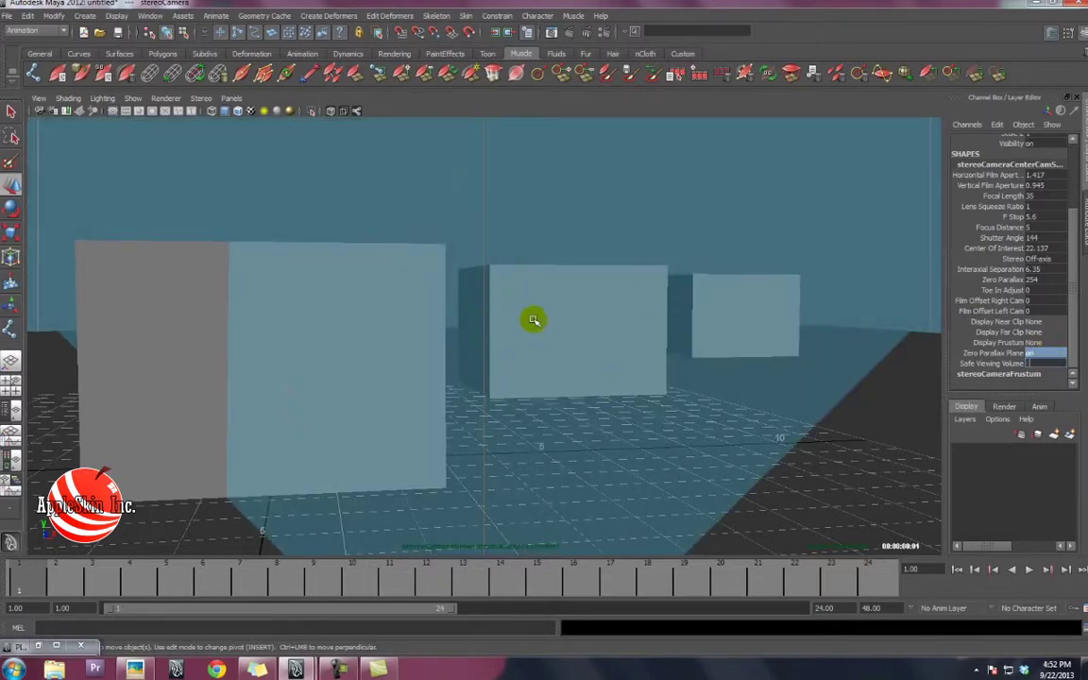
# Switch to the perspective view and orbit out to see the cubes, stereo camera and frustum.
pyautogui.press('space')
pyautogui.moveTo(535, 292)
pyautogui.mouseDown()
pyautogui.moveTo(668, 303)
pyautogui.moveTo(656, 321)
pyautogui.moveTo(742, 374)
pyautogui.moveTo(451, 349)
pyautogui.moveTo(418, 184)
pyautogui.mouseUp()
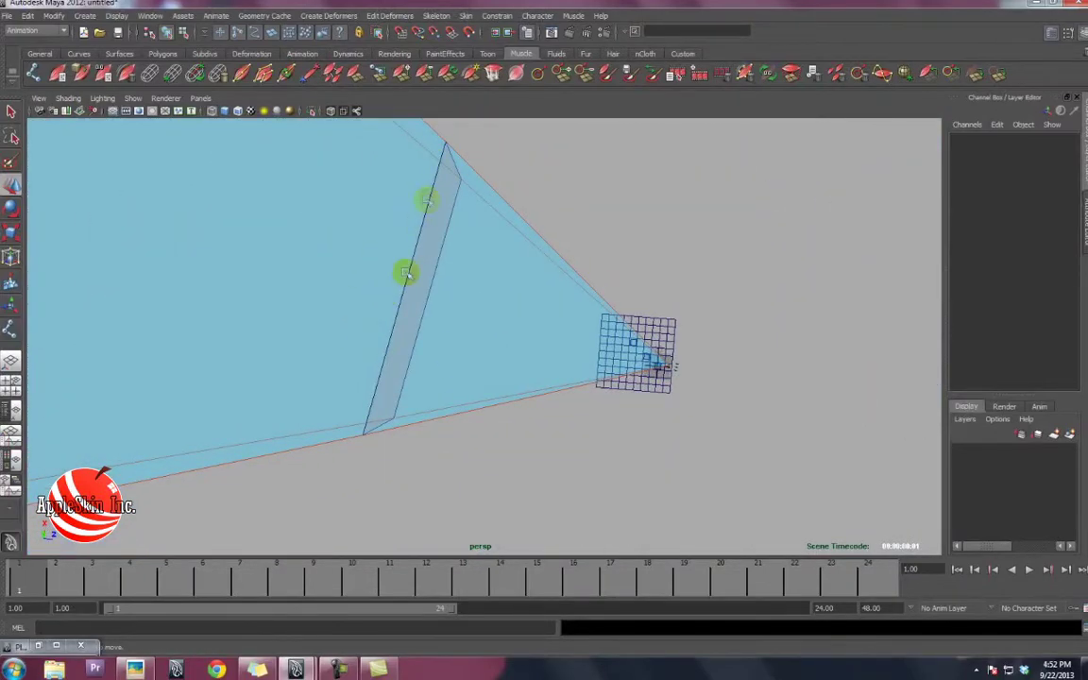
pyautogui.keyDown('alt'); pyautogui.moveTo(406, 274); pyautogui.dragTo(608, 401); pyautogui.keyUp('alt')
pyautogui.moveTo(608, 401)
pyautogui.keyDown('alt'); pyautogui.mouseDown(button='right')
pyautogui.moveTo(425, 371)
pyautogui.moveTo(696, 379)
pyautogui.mouseUp(button='right'); pyautogui.keyUp('alt')
pyautogui.keyDown('alt'); pyautogui.moveTo(692, 382); pyautogui.dragTo(561, 362); pyautogui.keyUp('alt')
pyautogui.keyDown('alt'); pyautogui.moveTo(561, 362); pyautogui.dragTo(889, 382, button='right'); pyautogui.keyUp('alt')
pyautogui.moveTo(889, 382)
pyautogui.keyDown('alt'); pyautogui.mouseDown()
pyautogui.moveTo(741, 381)
pyautogui.moveTo(642, 307)
pyautogui.mouseUp(); pyautogui.keyUp('alt')
pyautogui.keyDown('alt'); pyautogui.moveTo(542, 291); pyautogui.dragTo(512, 233, button='right'); pyautogui.keyUp('alt')
pyautogui.keyDown('alt'); pyautogui.moveTo(539, 292); pyautogui.dragTo(371, 255); pyautogui.keyUp('alt')
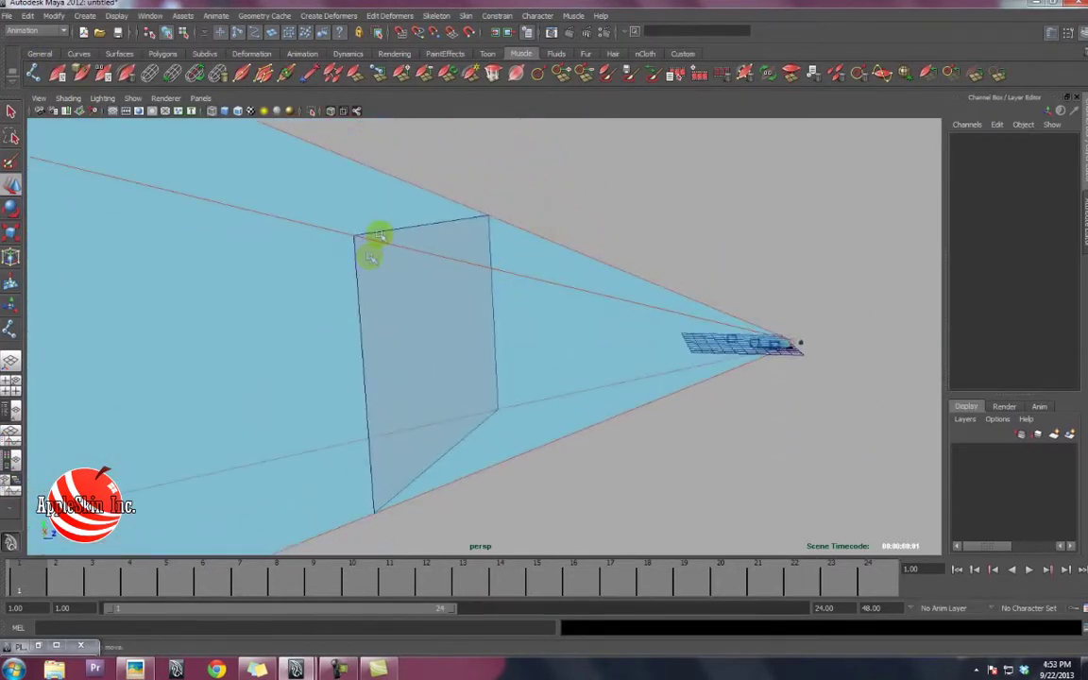
pyautogui.moveTo(439, 246)
pyautogui.keyDown('alt'); pyautogui.mouseDown(button='right')
pyautogui.moveTo(882, 373)
pyautogui.moveTo(481, 377)
pyautogui.mouseUp(button='right'); pyautogui.keyUp('alt')
pyautogui.keyDown('alt'); pyautogui.moveTo(481, 377); pyautogui.dragTo(600, 371); pyautogui.keyUp('alt')
pyautogui.keyDown('alt'); pyautogui.moveTo(600, 371); pyautogui.dragTo(624, 371, button='right'); pyautogui.keyUp('alt')
pyautogui.moveTo(624, 371)
pyautogui.keyDown('alt'); pyautogui.mouseDown()
pyautogui.moveTo(588, 354)
pyautogui.moveTo(632, 364)
pyautogui.mouseUp(); pyautogui.keyUp('alt')
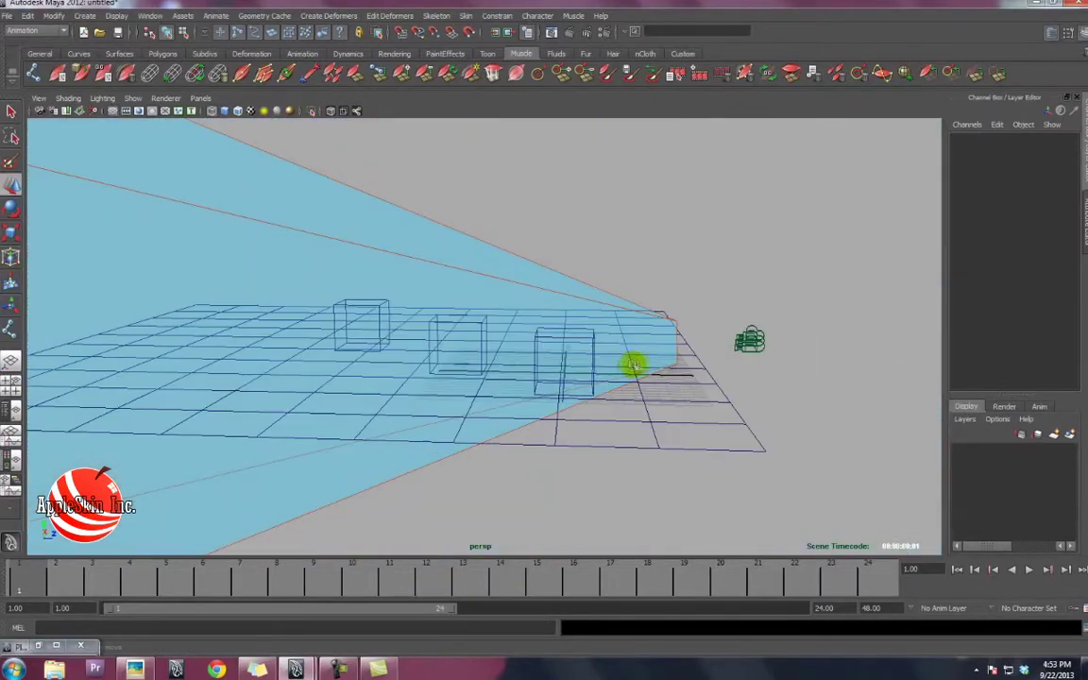
# Select the stereo camera and drag Zero Parallax from 254 down to 15.6.
pyautogui.click(750, 335)
pyautogui.moveTo(749, 336)
pyautogui.keyDown('alt'); pyautogui.mouseDown()
pyautogui.moveTo(349, 318)
pyautogui.moveTo(328, 257)
pyautogui.mouseUp(); pyautogui.keyUp('alt')
pyautogui.click(980, 273)
pyautogui.click(992, 310)
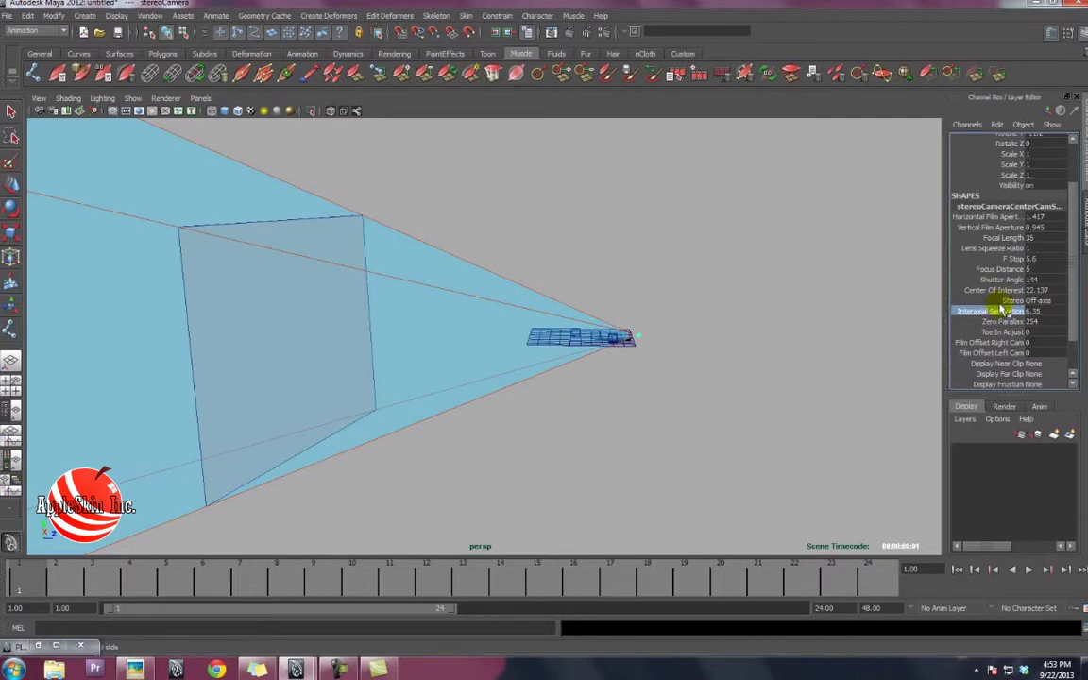
pyautogui.click(1014, 322)
pyautogui.moveTo(714, 298)
pyautogui.mouseDown(button='middle')
pyautogui.moveTo(366, 315)
pyautogui.moveTo(430, 347)
pyautogui.moveTo(560, 349)
pyautogui.mouseUp(button='middle')
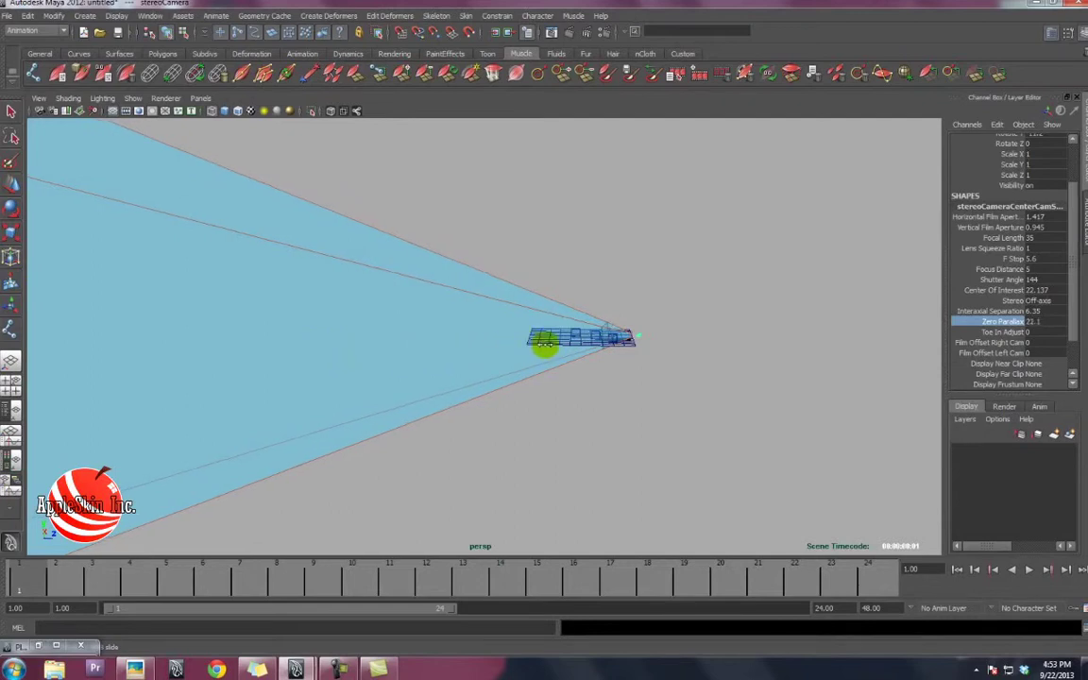
pyautogui.moveTo(560, 349)
pyautogui.keyDown('alt'); pyautogui.mouseDown()
pyautogui.moveTo(503, 353)
pyautogui.moveTo(579, 337)
pyautogui.mouseUp(); pyautogui.keyUp('alt')
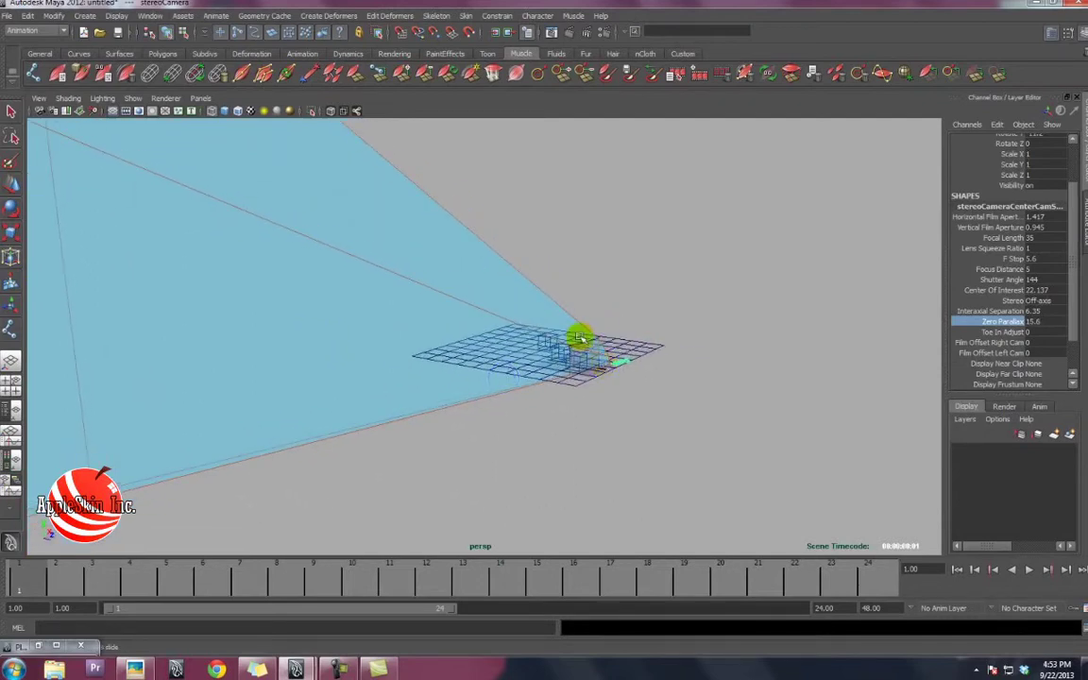
pyautogui.scroll(-2, 1025, 353)
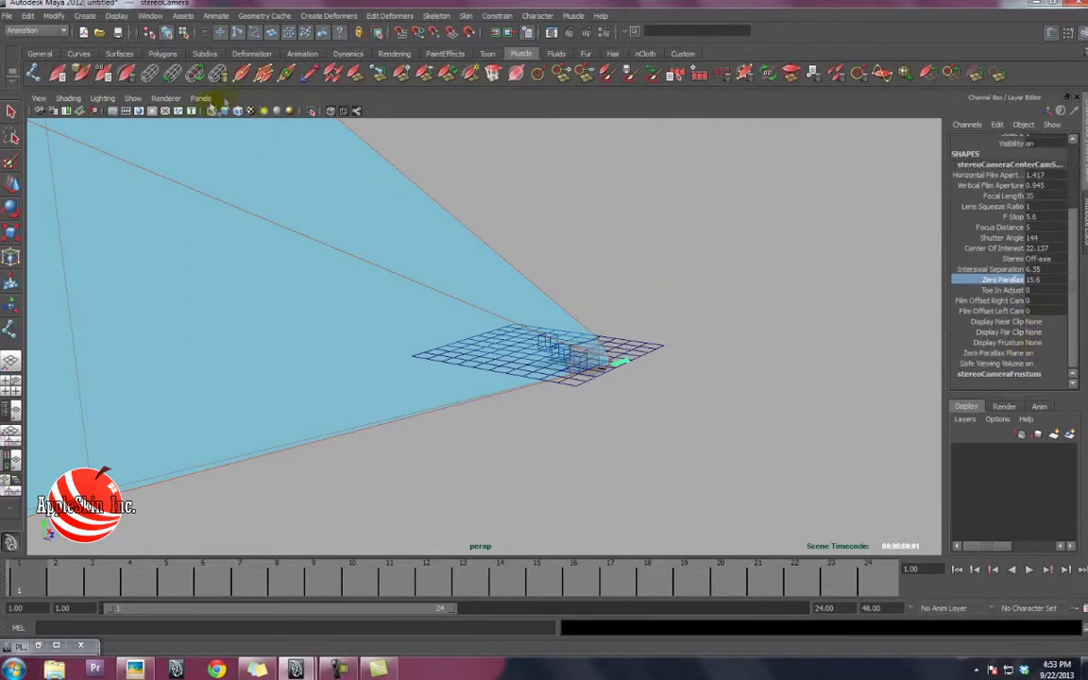
# Look back through the stereo camera and switch the view to anaglyph display.
pyautogui.click(198, 98)
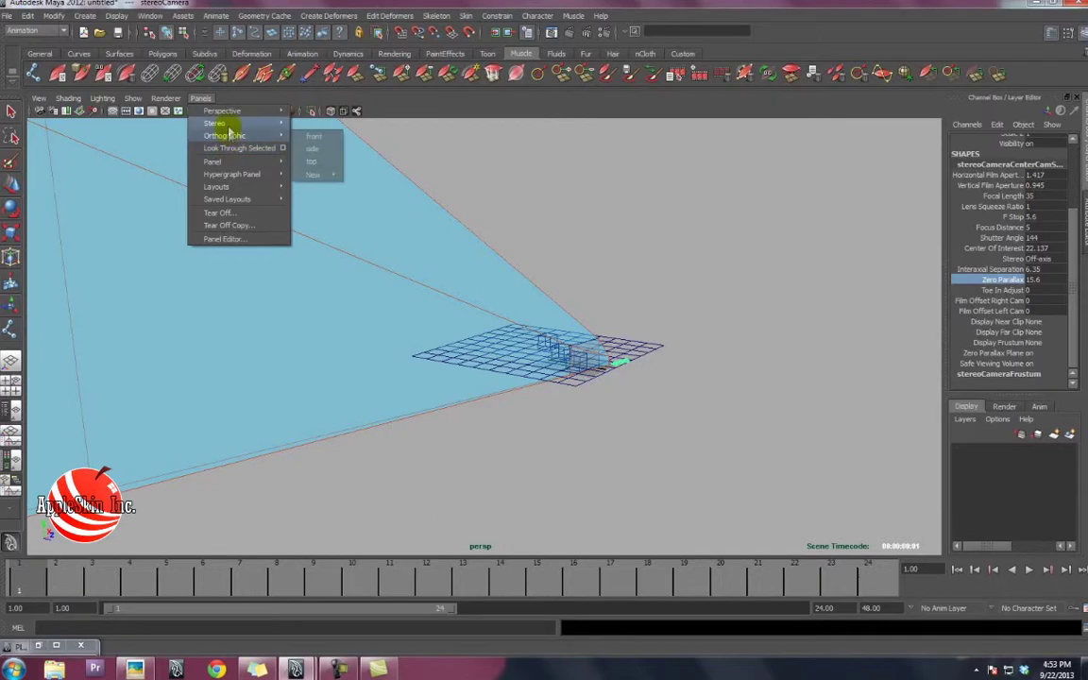
pyautogui.click(323, 123)
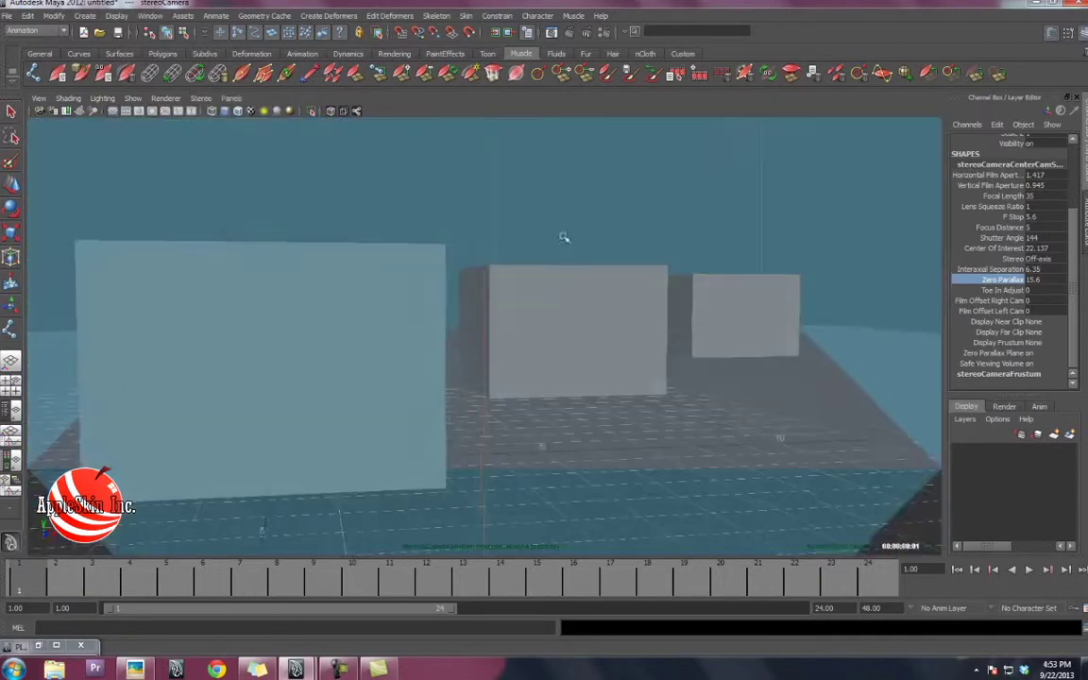
pyautogui.click(223, 98)
pyautogui.click(200, 98)
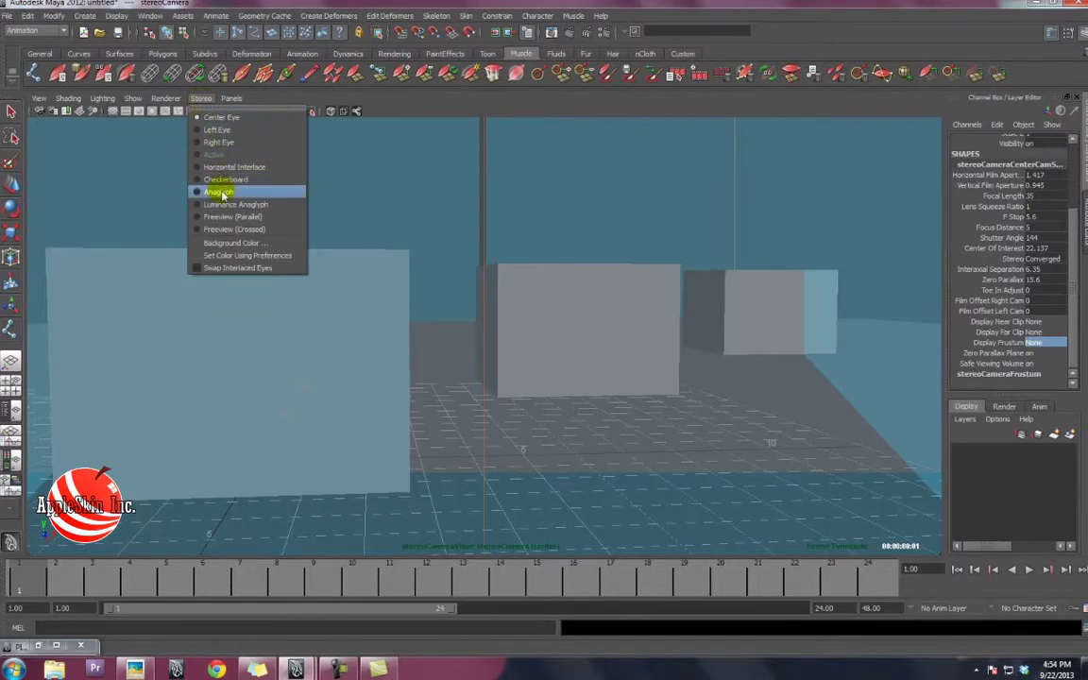
pyautogui.click(227, 194)
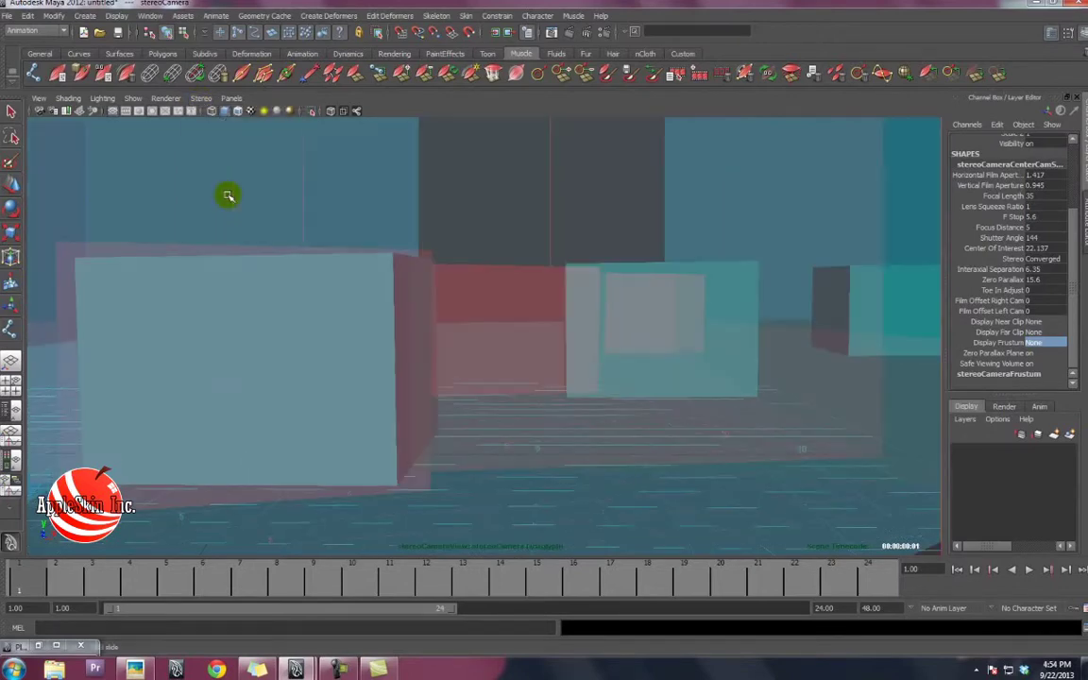
pyautogui.moveTo(639, 298)
pyautogui.keyDown('alt'); pyautogui.mouseDown()
pyautogui.moveTo(662, 298)
pyautogui.moveTo(652, 304)
pyautogui.mouseUp(); pyautogui.keyUp('alt')
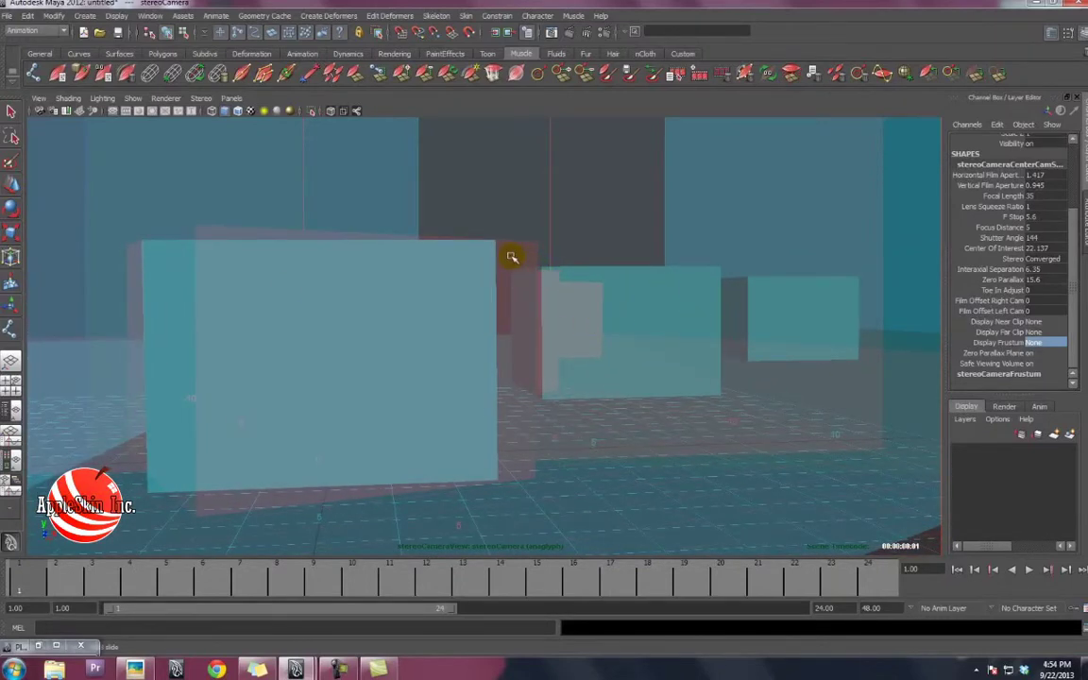
# Fine-tune Zero Parallax in the Channel Box, orbiting between adjustments to judge stereo depth.
pyautogui.click(1009, 282)
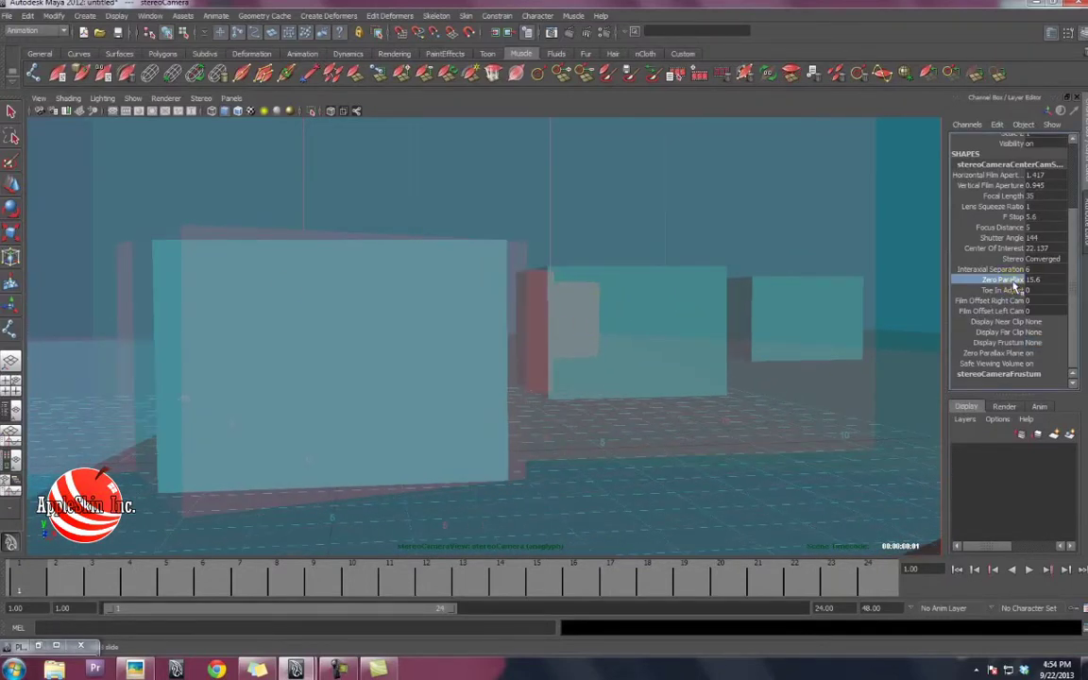
pyautogui.moveTo(880, 277); pyautogui.dragTo(873, 283, button='middle')
pyautogui.keyDown('alt'); pyautogui.moveTo(873, 285); pyautogui.dragTo(758, 277); pyautogui.keyUp('alt')
pyautogui.moveTo(758, 278); pyautogui.dragTo(831, 282, button='middle')
pyautogui.moveTo(831, 283)
pyautogui.keyDown('alt'); pyautogui.mouseDown()
pyautogui.moveTo(687, 286)
pyautogui.moveTo(705, 304)
pyautogui.moveTo(697, 284)
pyautogui.moveTo(665, 296)
pyautogui.mouseUp(); pyautogui.keyUp('alt')
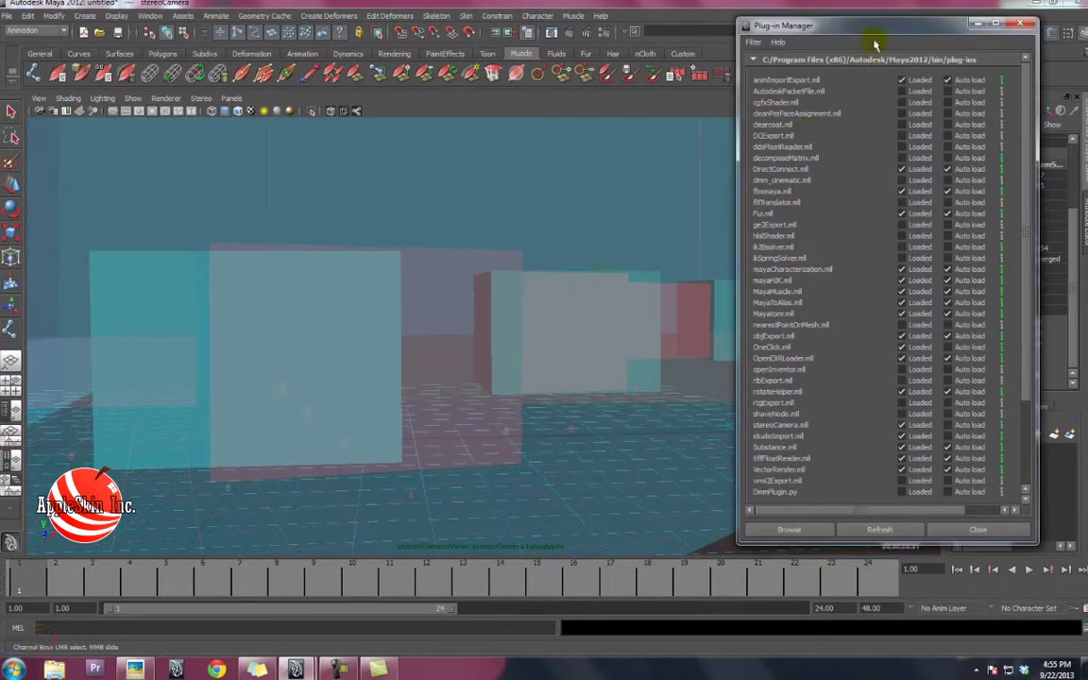
# Close the Plug-in Manager and reopen it from the Window menu.
pyautogui.moveTo(790, 32); pyautogui.dragTo(472, 31)
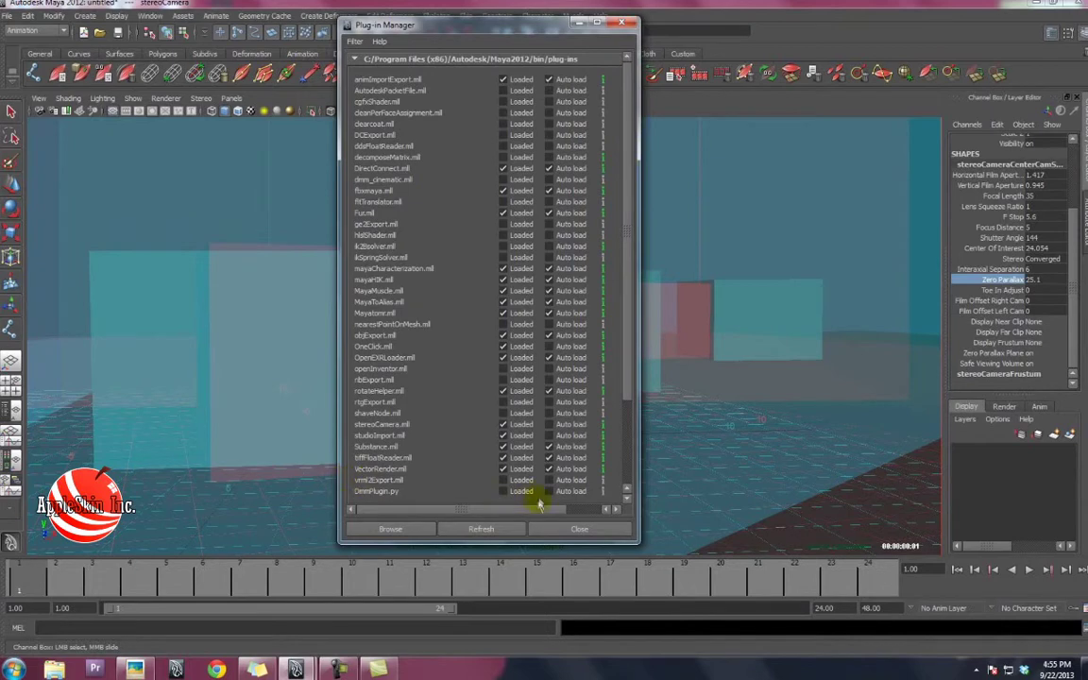
pyautogui.click(558, 535)
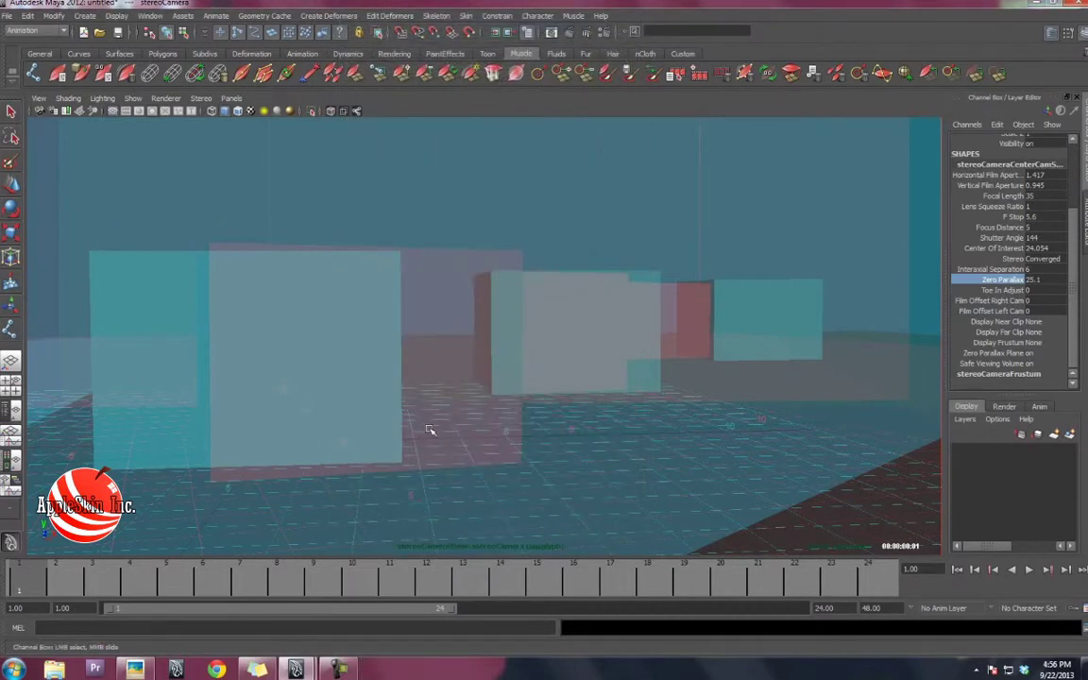
pyautogui.click(151, 15)
pyautogui.click(317, 194)
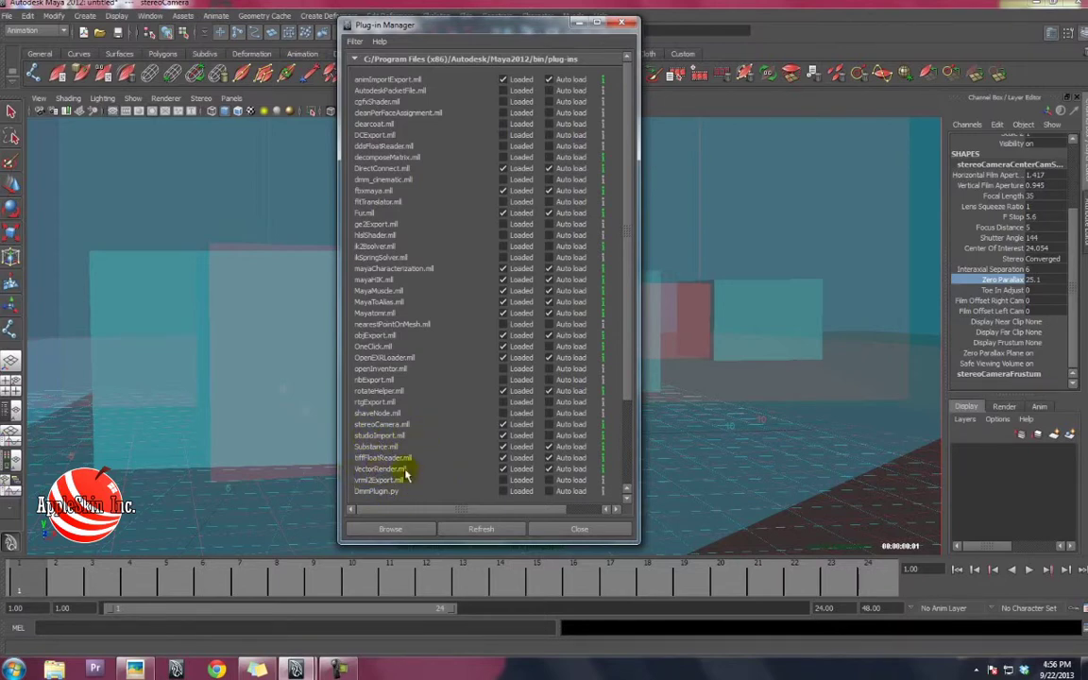
pyautogui.moveTo(397, 25); pyautogui.dragTo(416, 99)
# Set Render Using to Maya Vector in Render Settings and dock the Plug-in Manager right.
pyautogui.click(577, 31)
pyautogui.click(682, 101)
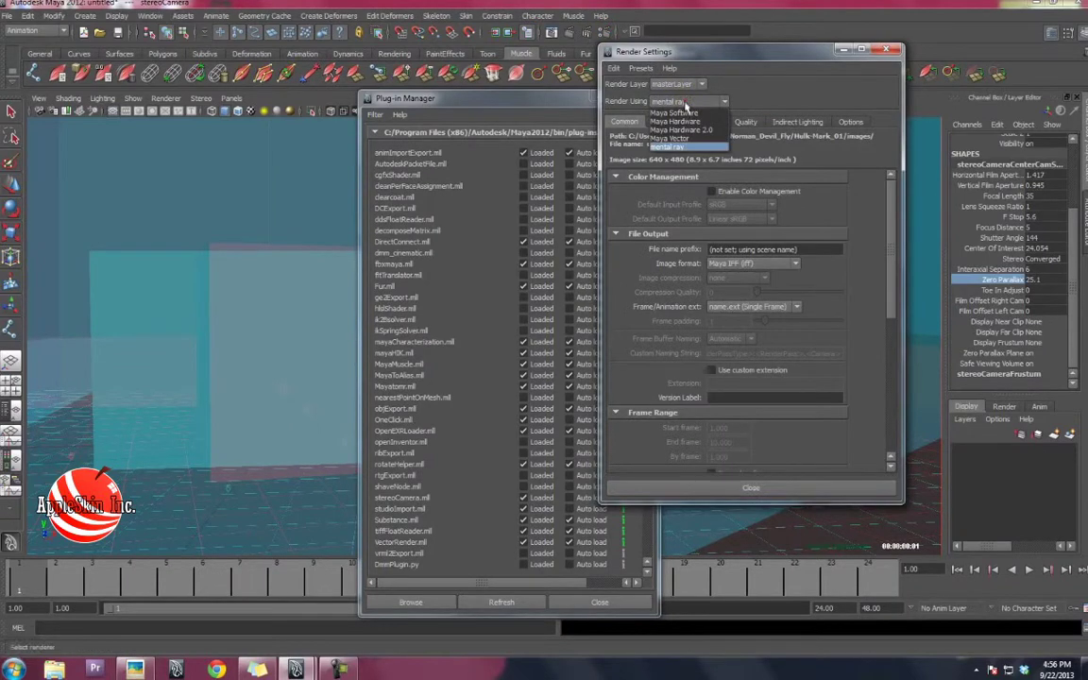
pyautogui.click(696, 140)
pyautogui.click(886, 49)
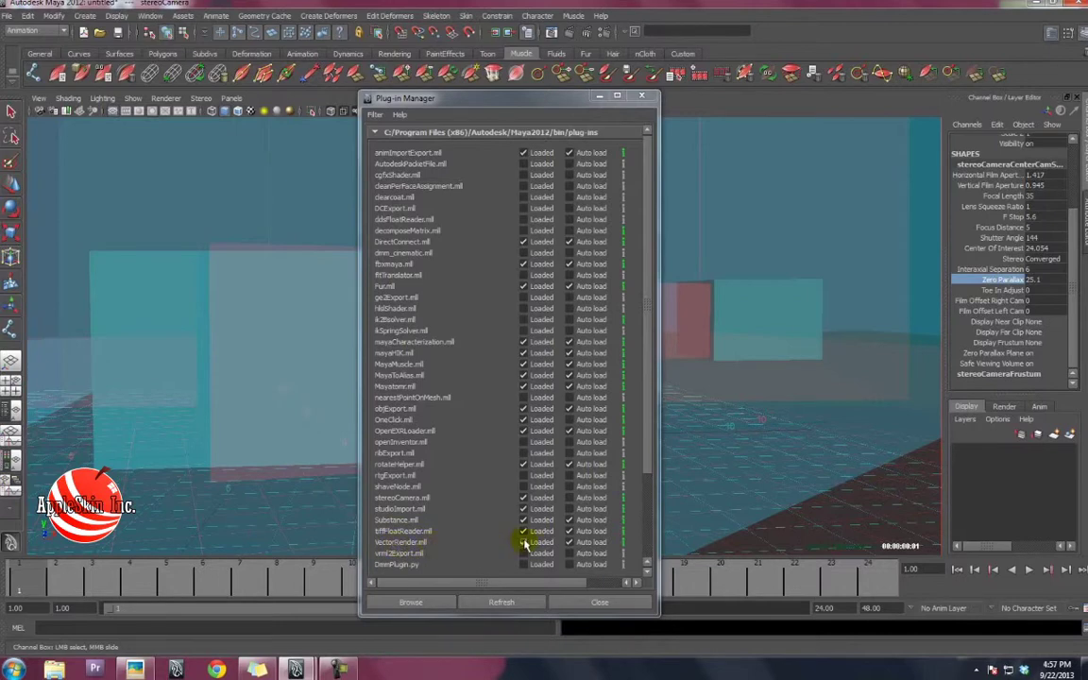
pyautogui.moveTo(568, 115); pyautogui.dragTo(1087, 97)
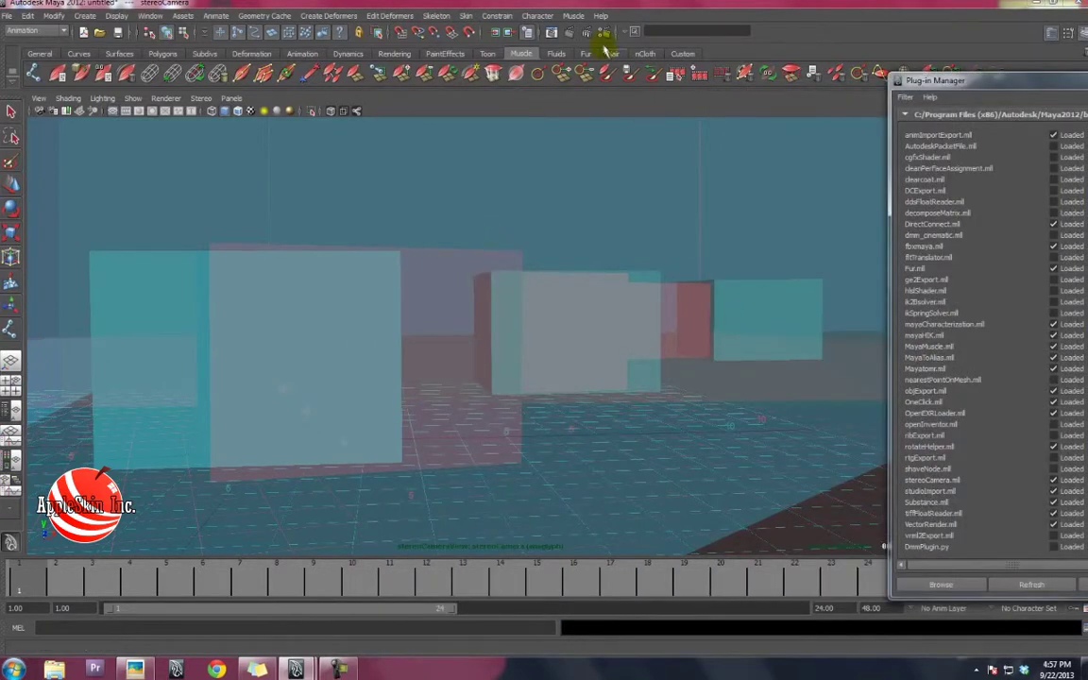
# Render the boxes with Maya Vector in Render View, checking the alpha channel.
pyautogui.click(550, 35)
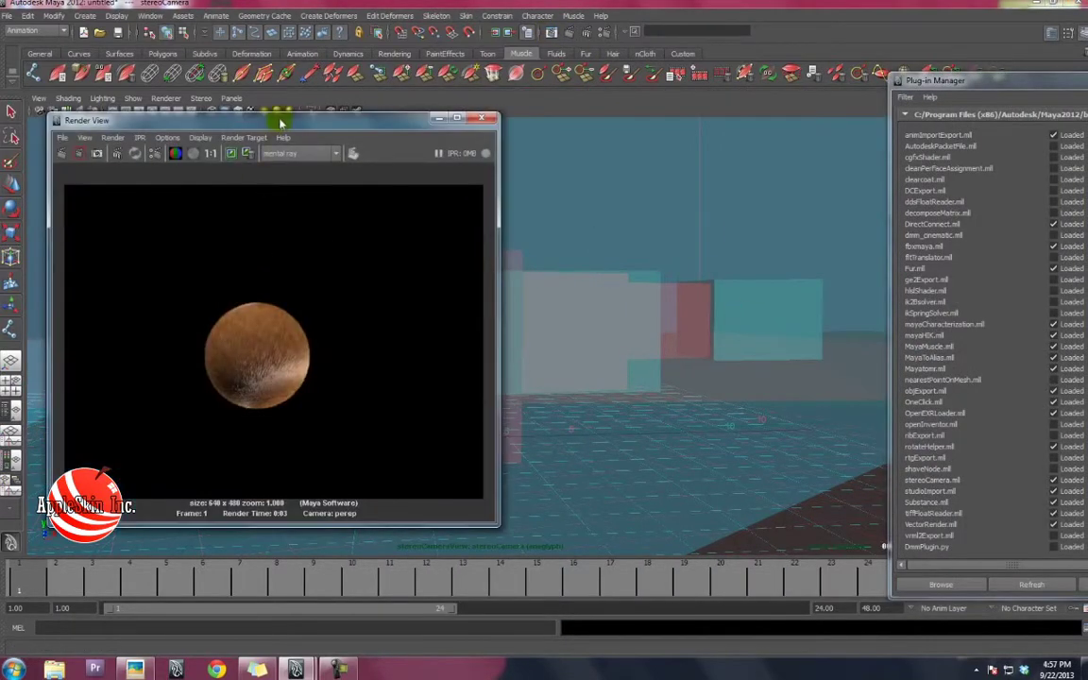
pyautogui.moveTo(279, 113); pyautogui.dragTo(391, 122)
pyautogui.click(391, 154)
pyautogui.click(413, 188)
pyautogui.click(171, 155)
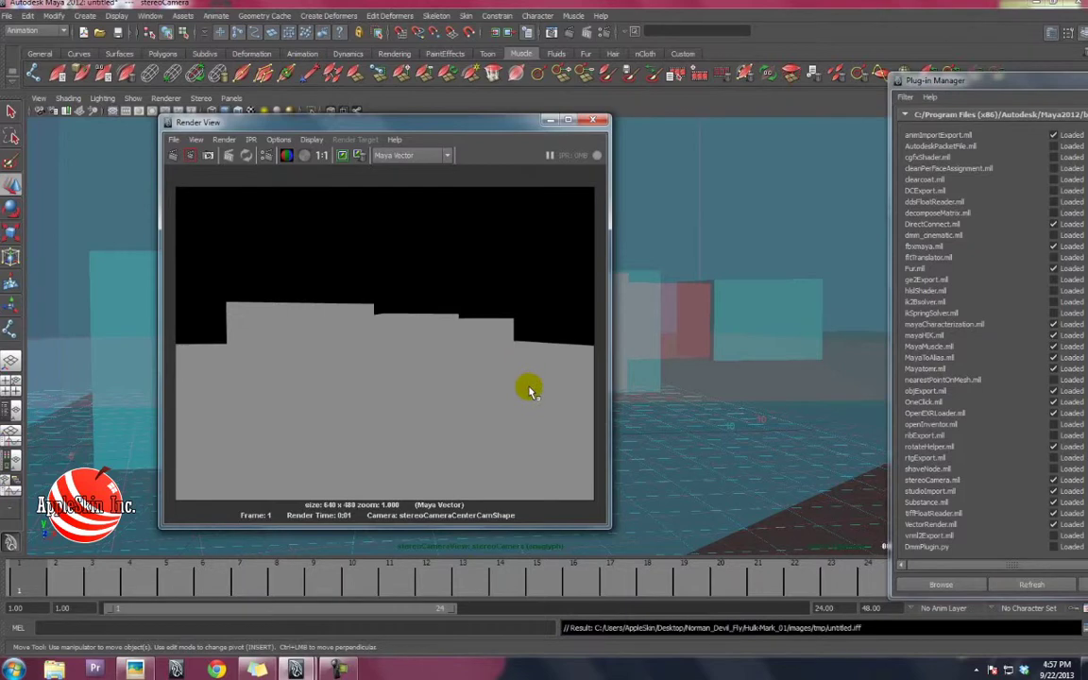
pyautogui.click(305, 159)
pyautogui.click(305, 159)
pyautogui.click(745, 442)
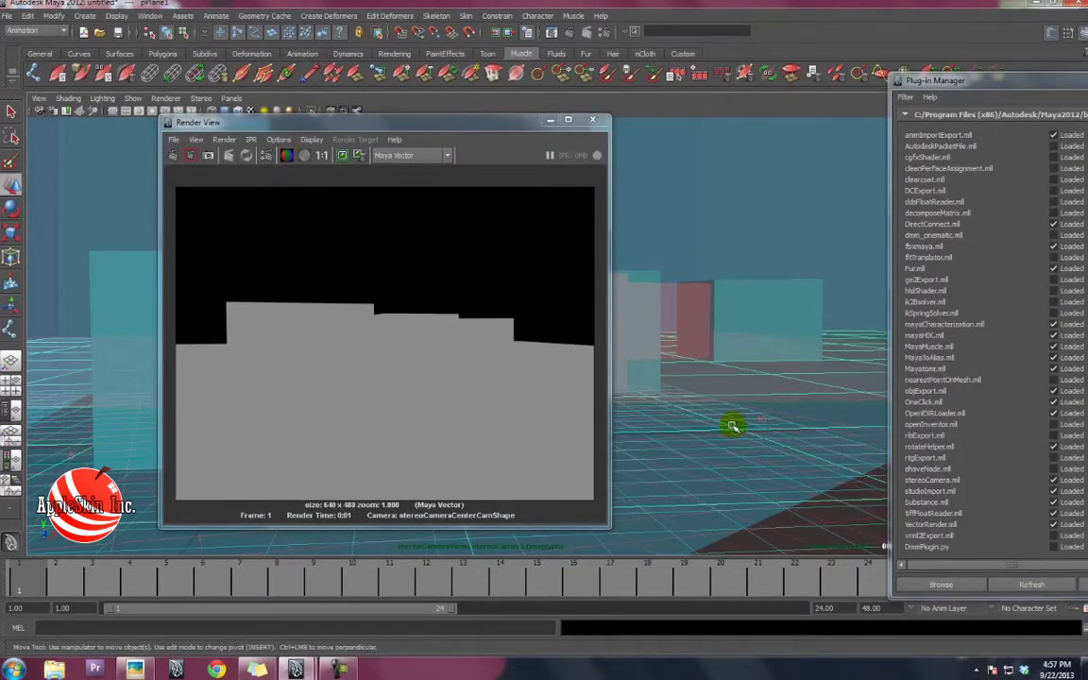
pyautogui.click(175, 155)
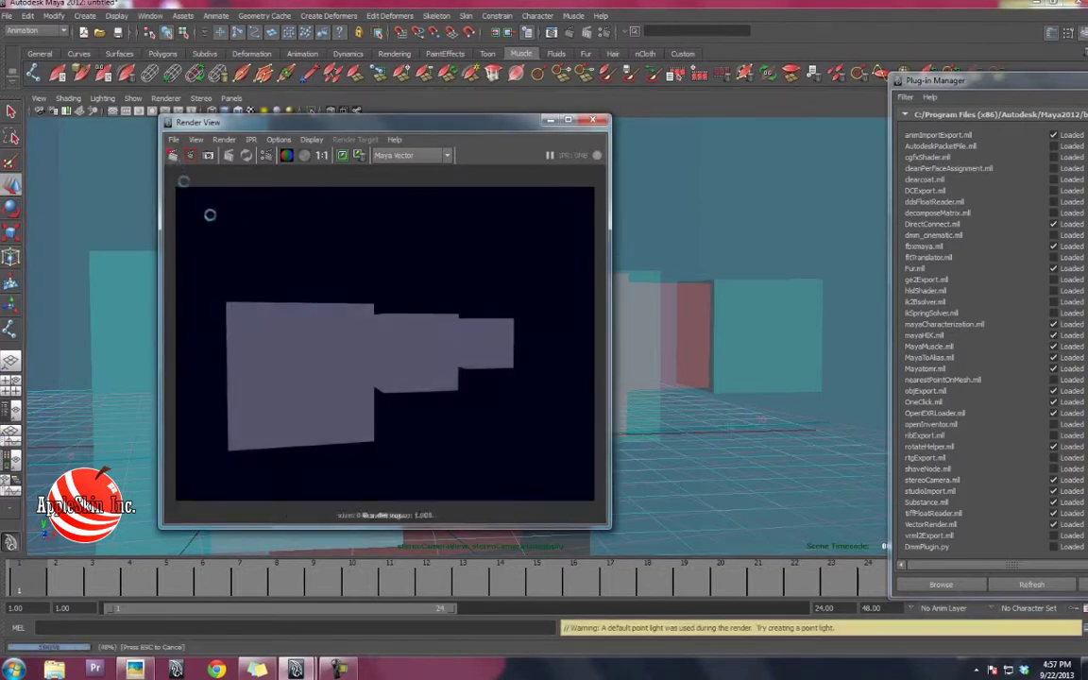
# Compare a Maya Software render, then re-render with Maya Vector and close Render View.
pyautogui.click(416, 156)
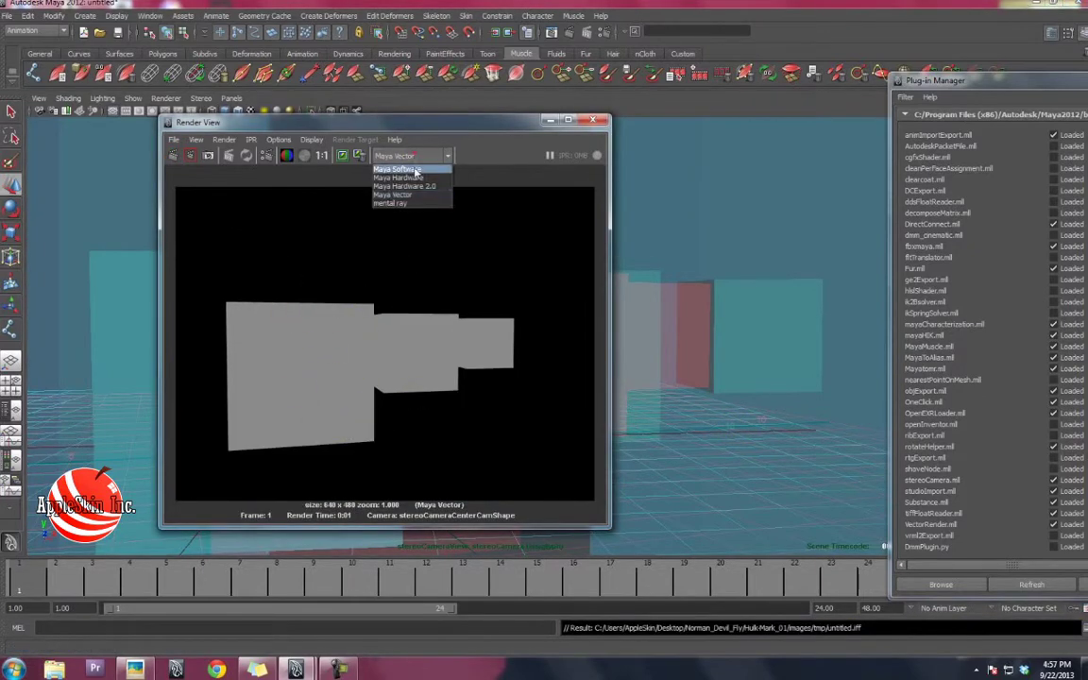
pyautogui.click(406, 169)
pyautogui.click(173, 155)
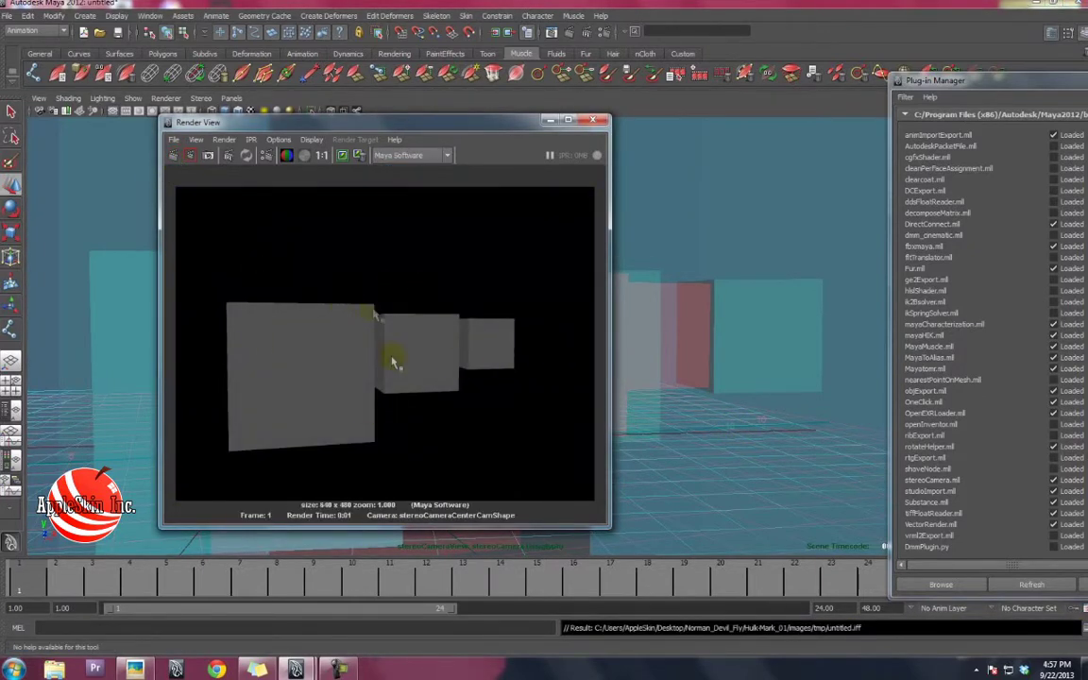
pyautogui.click(411, 156)
pyautogui.click(404, 201)
pyautogui.click(174, 155)
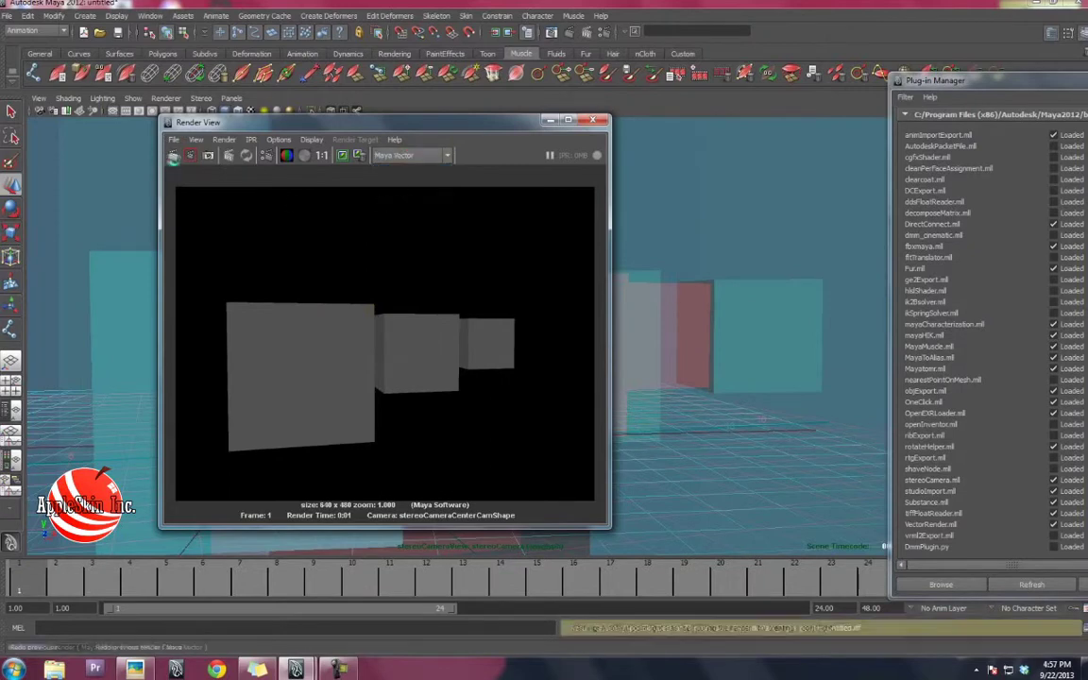
pyautogui.click(274, 345)
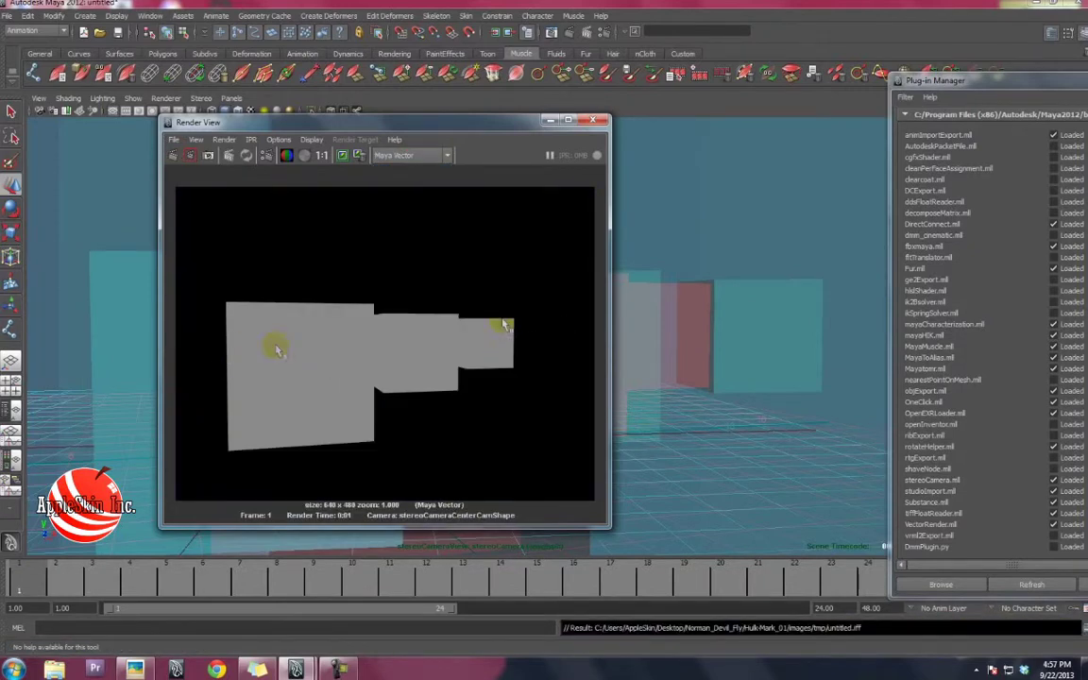
pyautogui.click(592, 122)
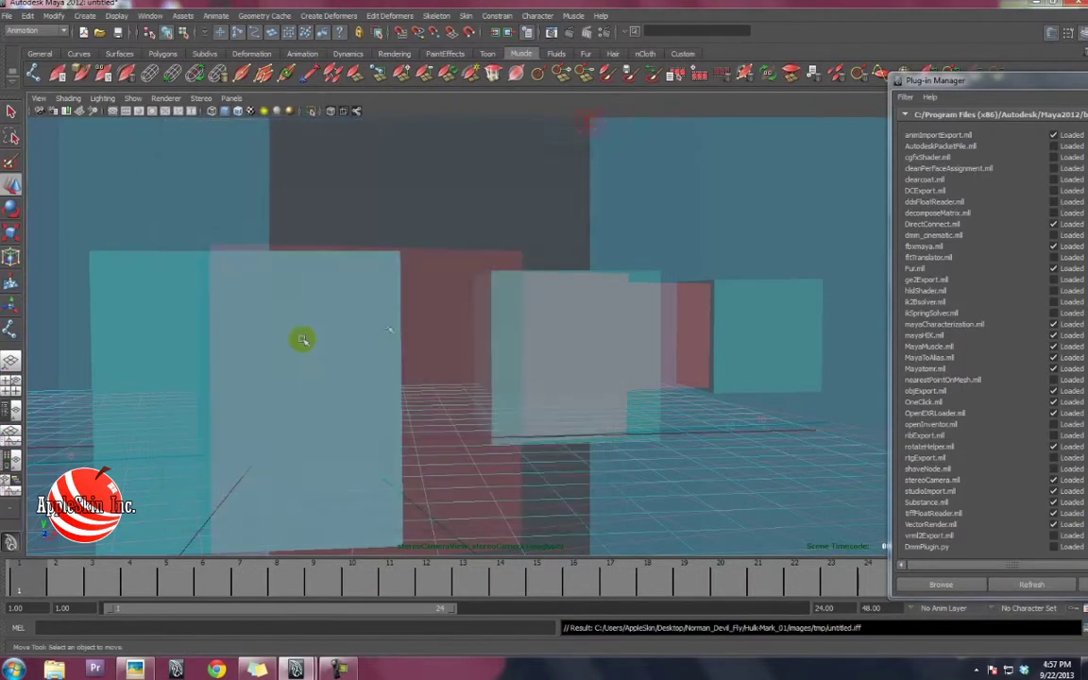
pyautogui.click(486, 53)
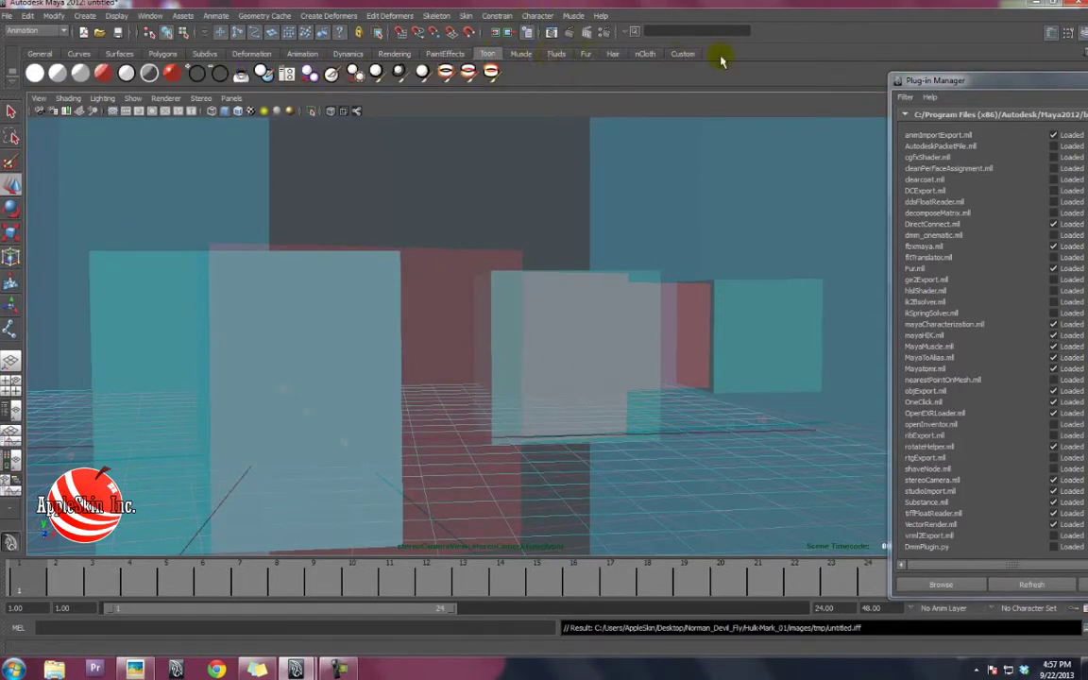
# Show the Custom shelf, drag the Plug-in Manager to centre and close it.
pyautogui.click(683, 53)
pyautogui.moveTo(935, 80); pyautogui.dragTo(360, 52)
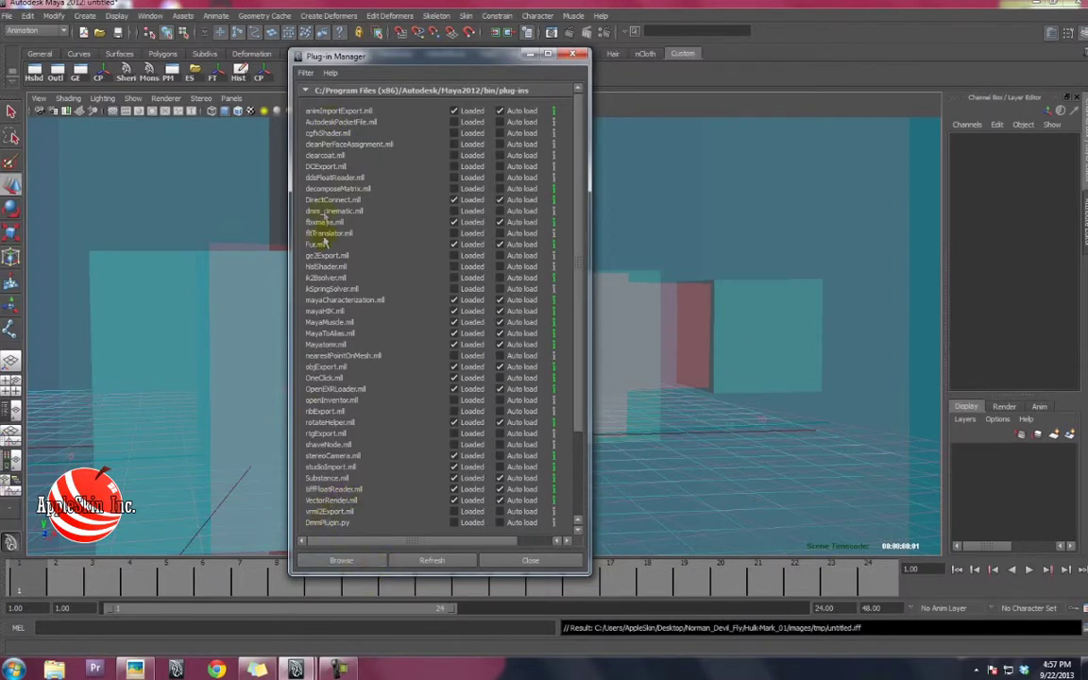
pyautogui.click(531, 561)
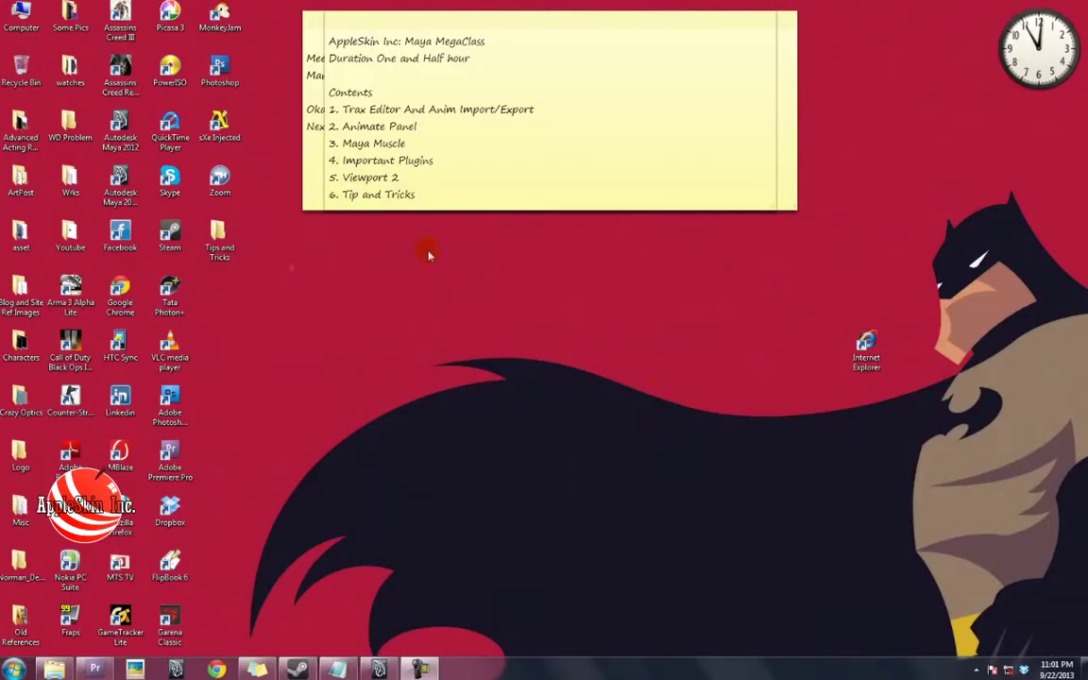
# Highlight the 'Tip and Tricks' sticky-note line, then open the desktop Tips and Tricks folder.
pyautogui.click(344, 194)
pyautogui.tripleClick(344, 194)
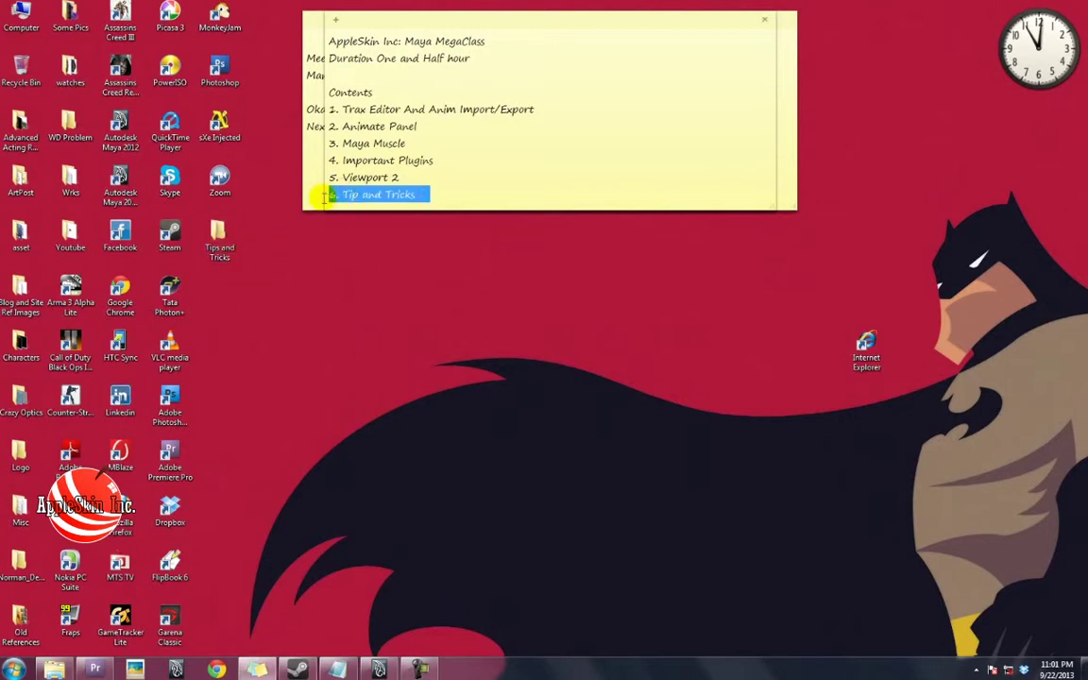
pyautogui.click(486, 194)
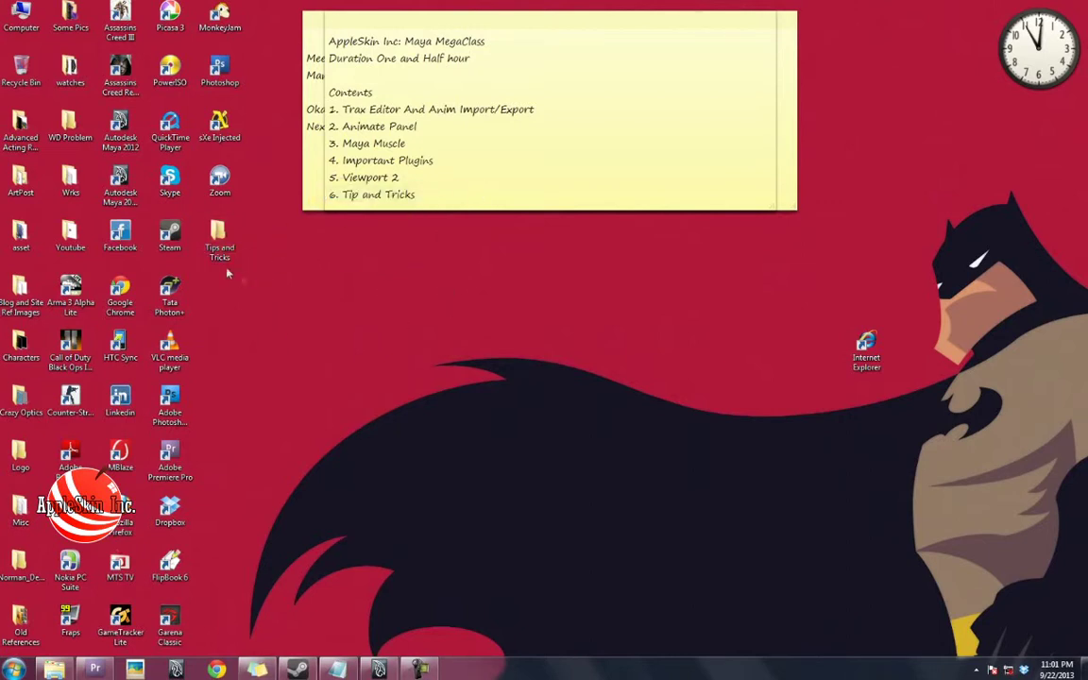
pyautogui.doubleClick(215, 251)
pyautogui.click(166, 216)
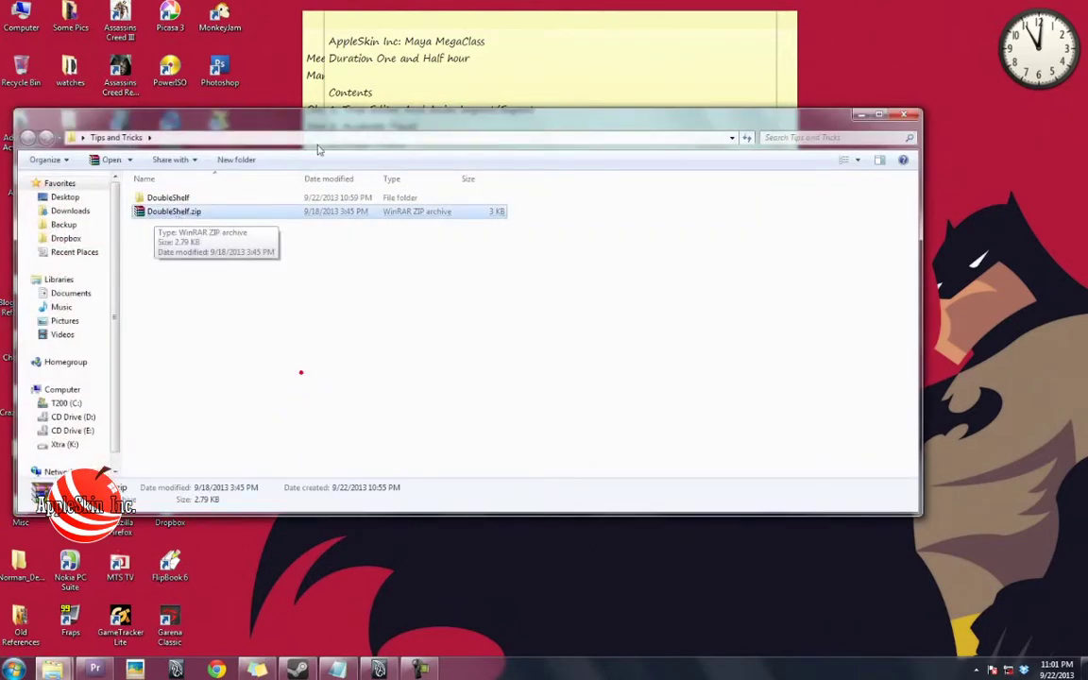
# Copy shelf_DoubleShelf.mel from the DoubleShelf2011-2012 folder.
pyautogui.moveTo(332, 128); pyautogui.dragTo(422, 133)
pyautogui.doubleClick(422, 133)
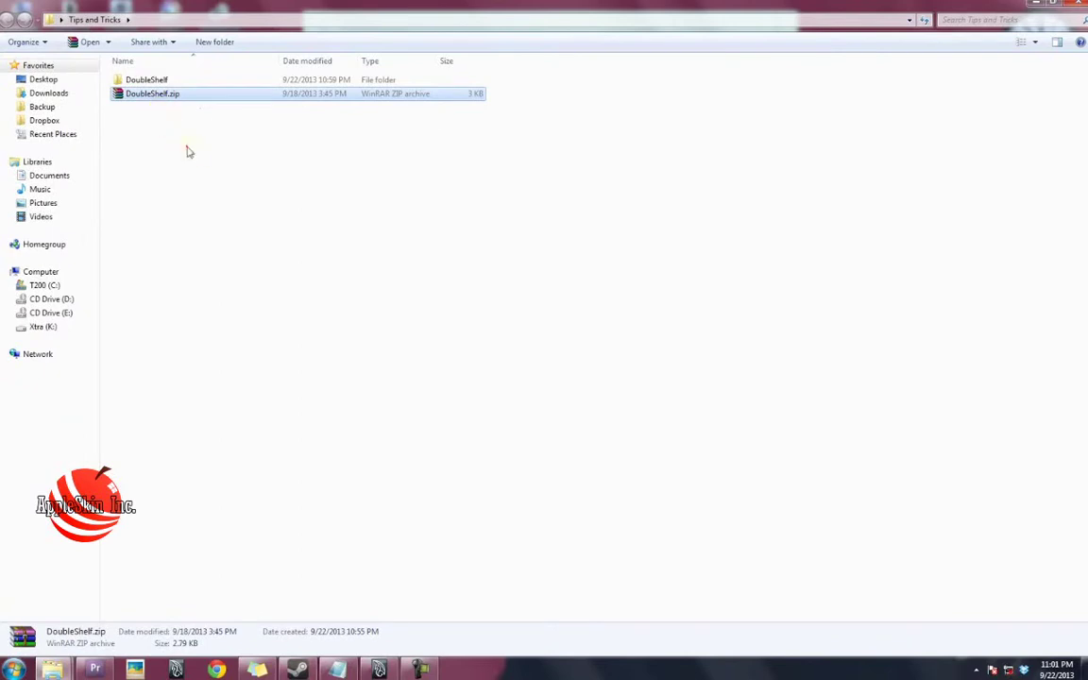
pyautogui.doubleClick(145, 81)
pyautogui.doubleClick(163, 81)
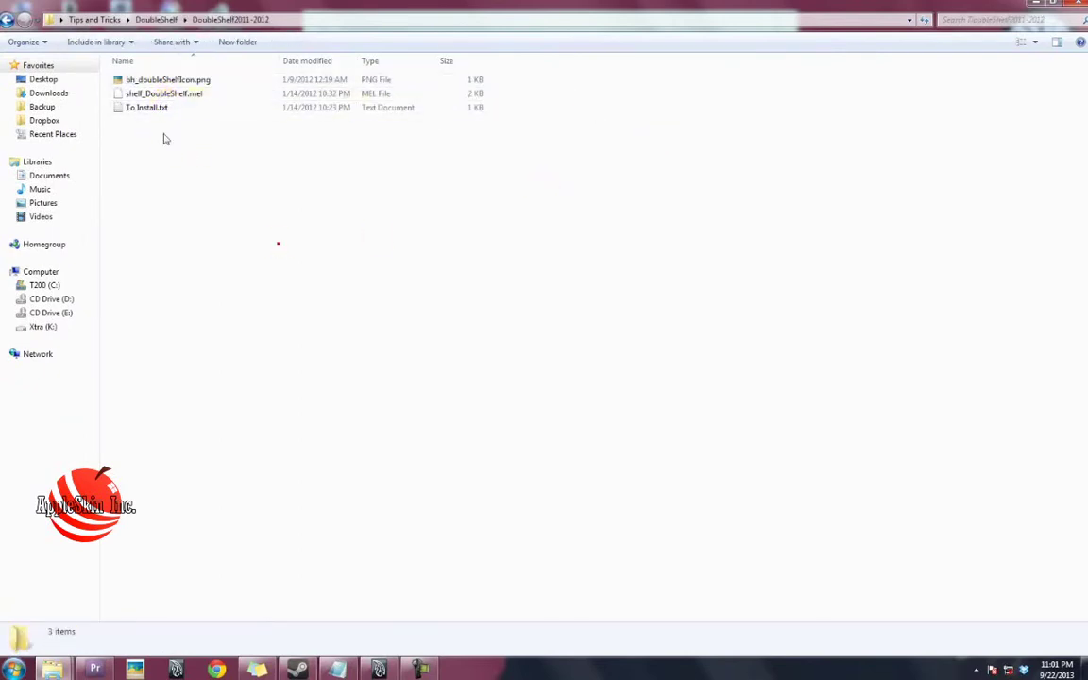
pyautogui.click(189, 96)
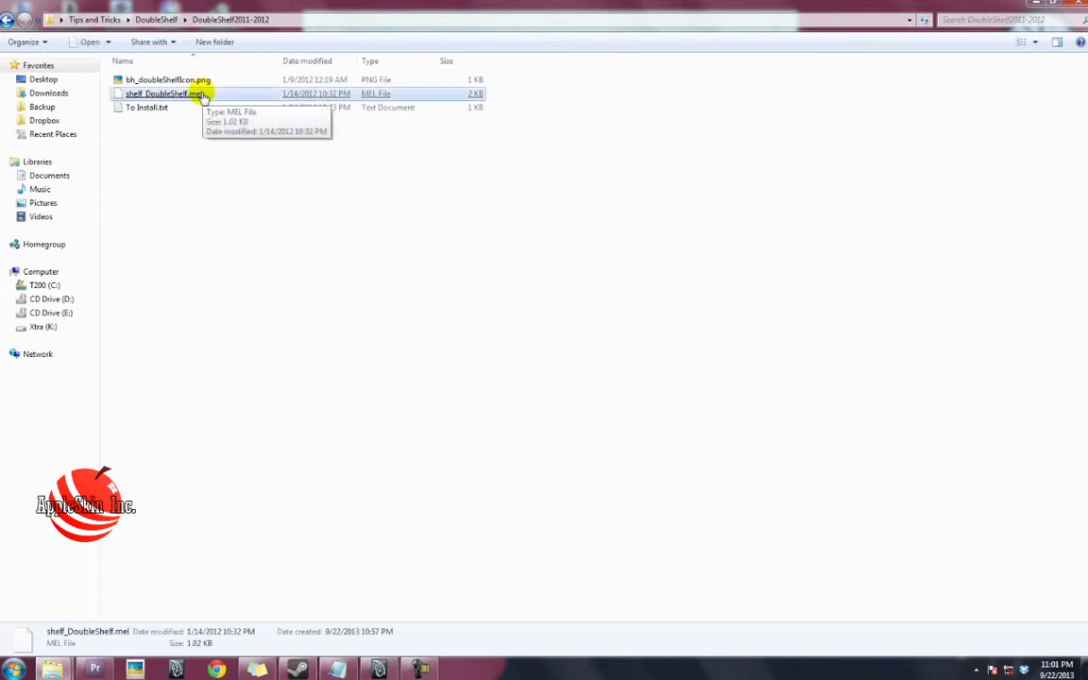
pyautogui.rightClick(196, 95)
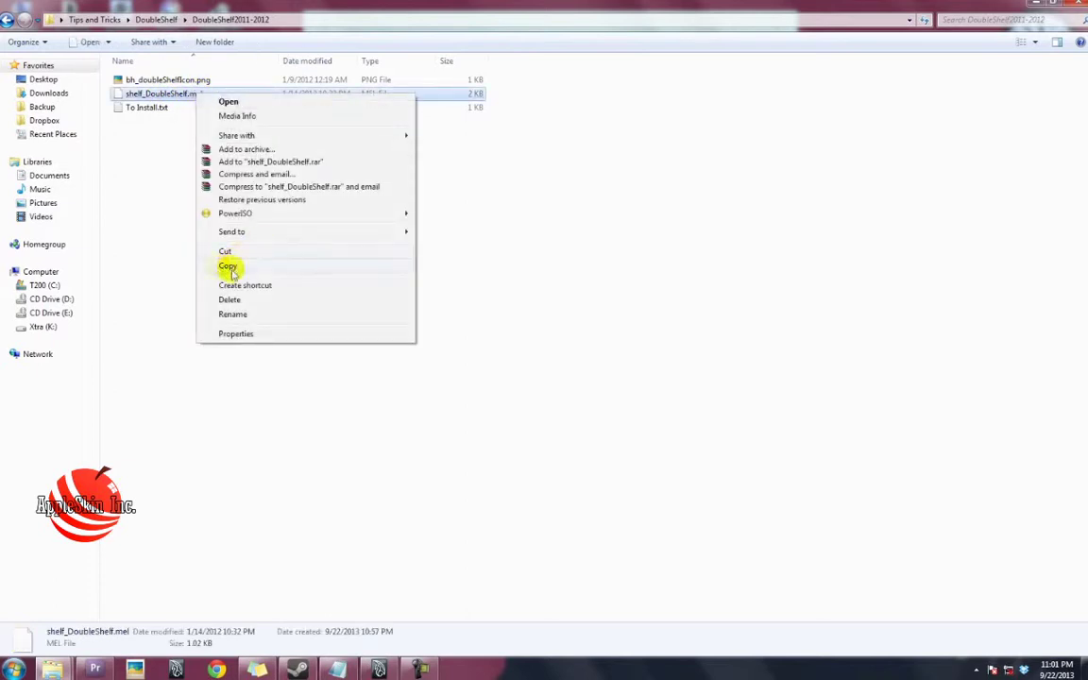
pyautogui.click(746, 269)
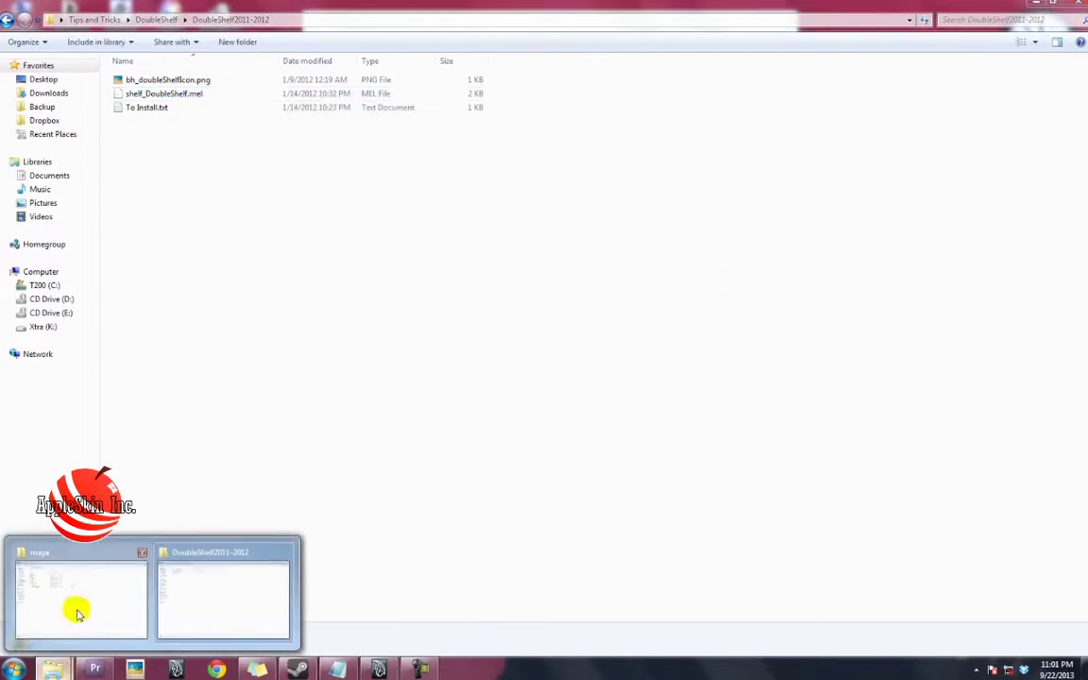
# In the maya folder, check the 2012 prefs icons folder for the shelf icon.
pyautogui.click(78, 609)
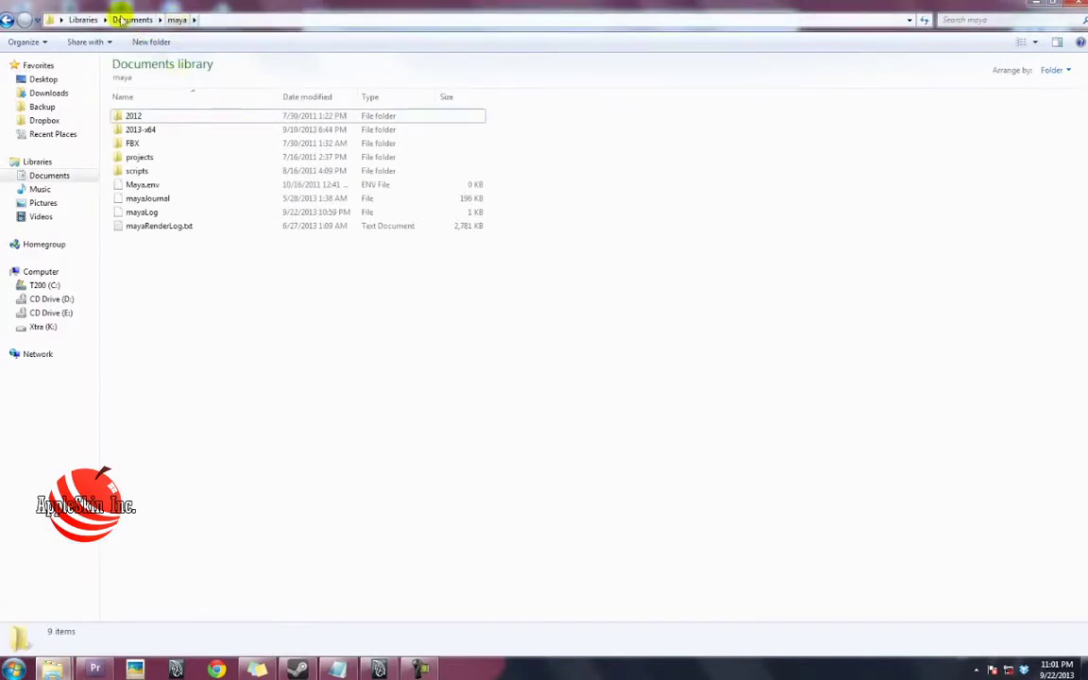
pyautogui.doubleClick(137, 117)
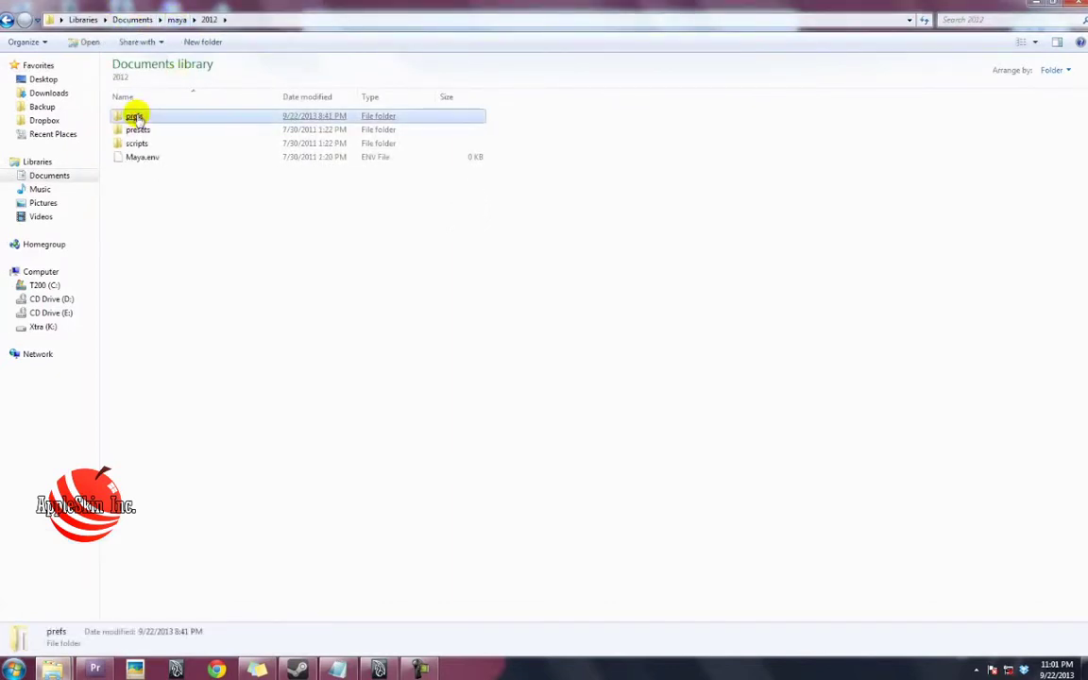
pyautogui.doubleClick(133, 116)
pyautogui.click(134, 116)
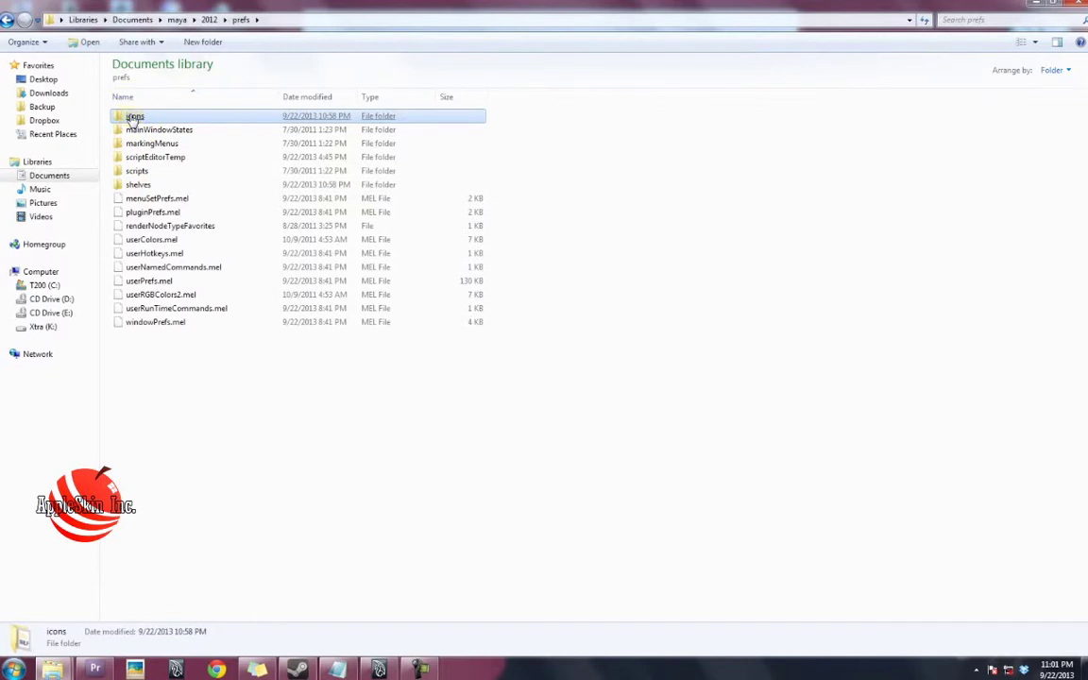
pyautogui.doubleClick(135, 115)
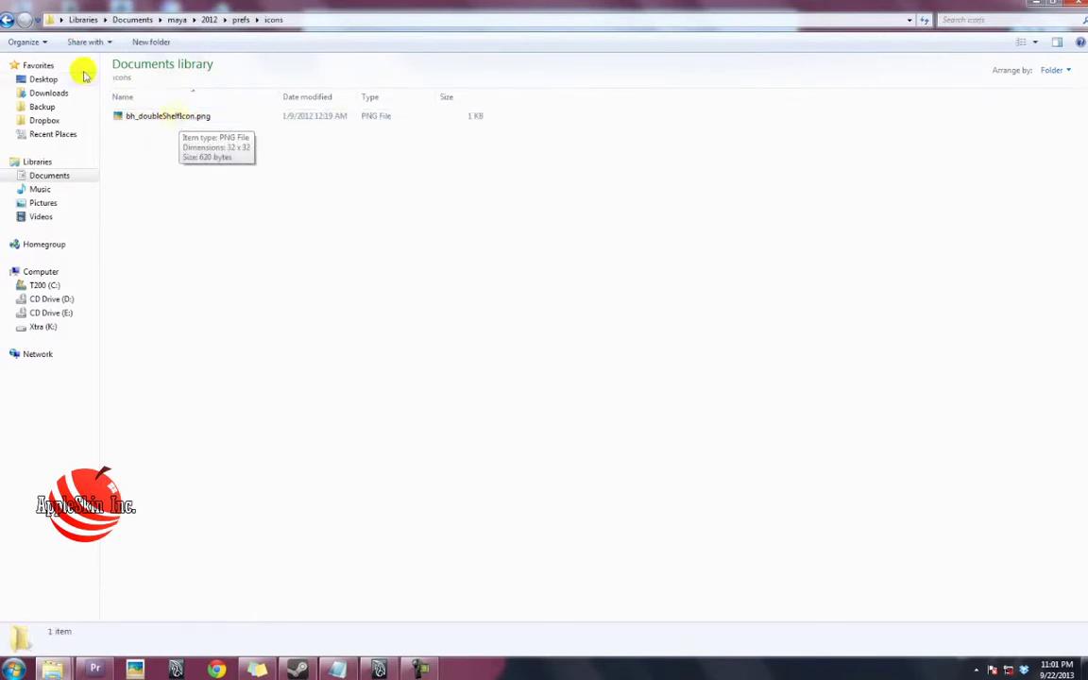
# Confirm shelf_DoubleShelf.mel is in the prefs shelves folder and return to Maya.
pyautogui.click(7, 19)
pyautogui.doubleClick(137, 185)
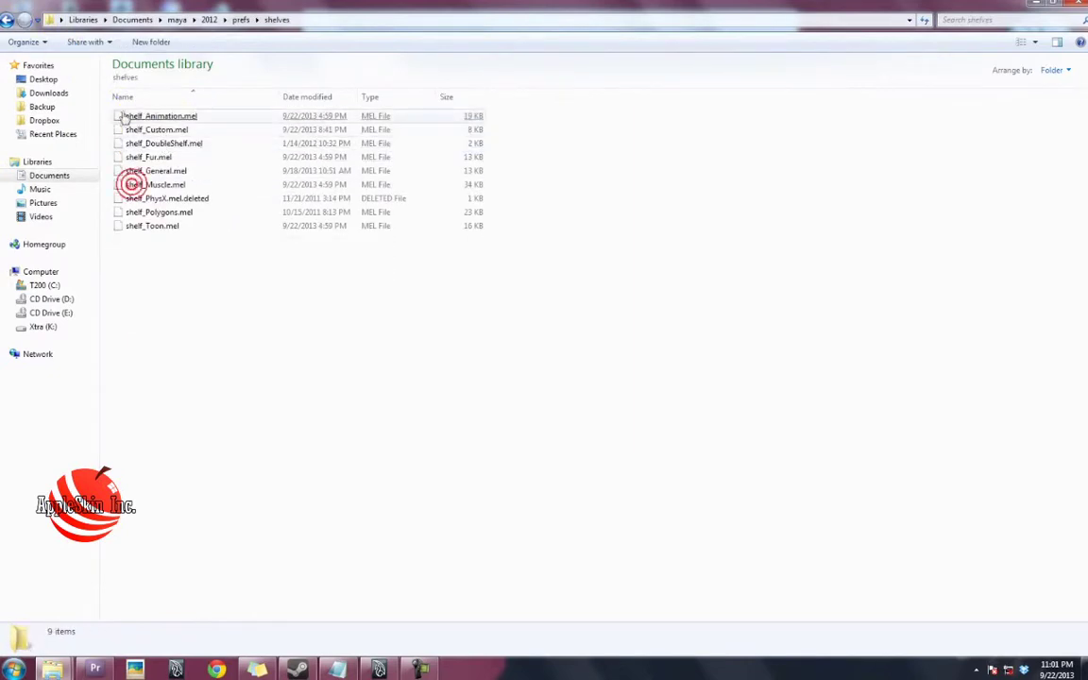
pyautogui.click(152, 226)
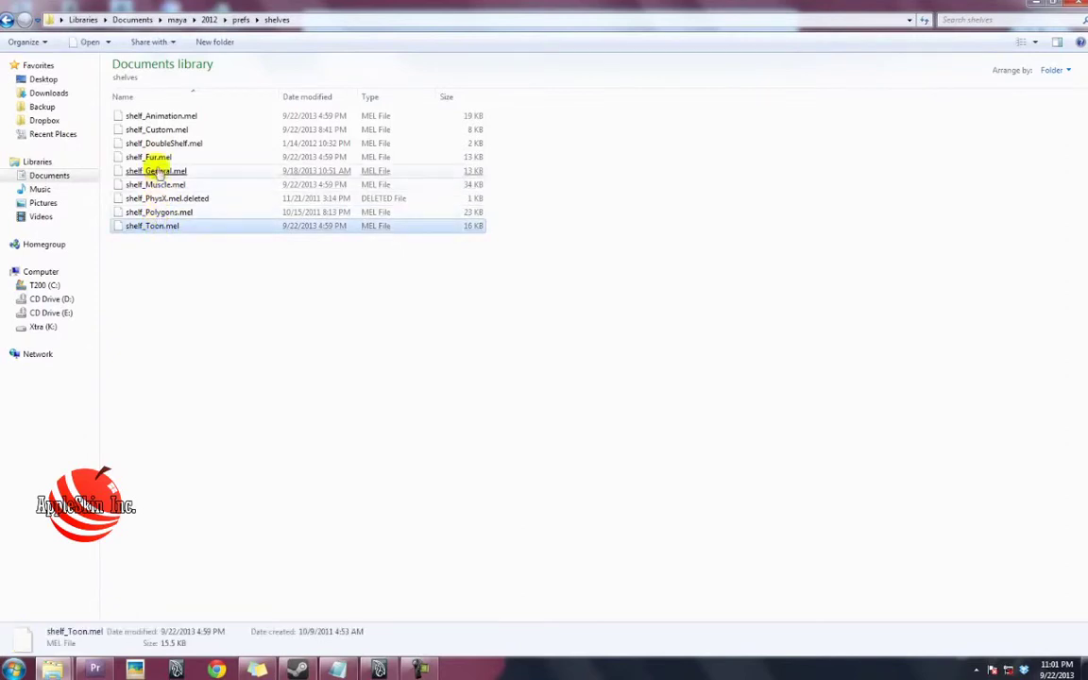
pyautogui.click(160, 146)
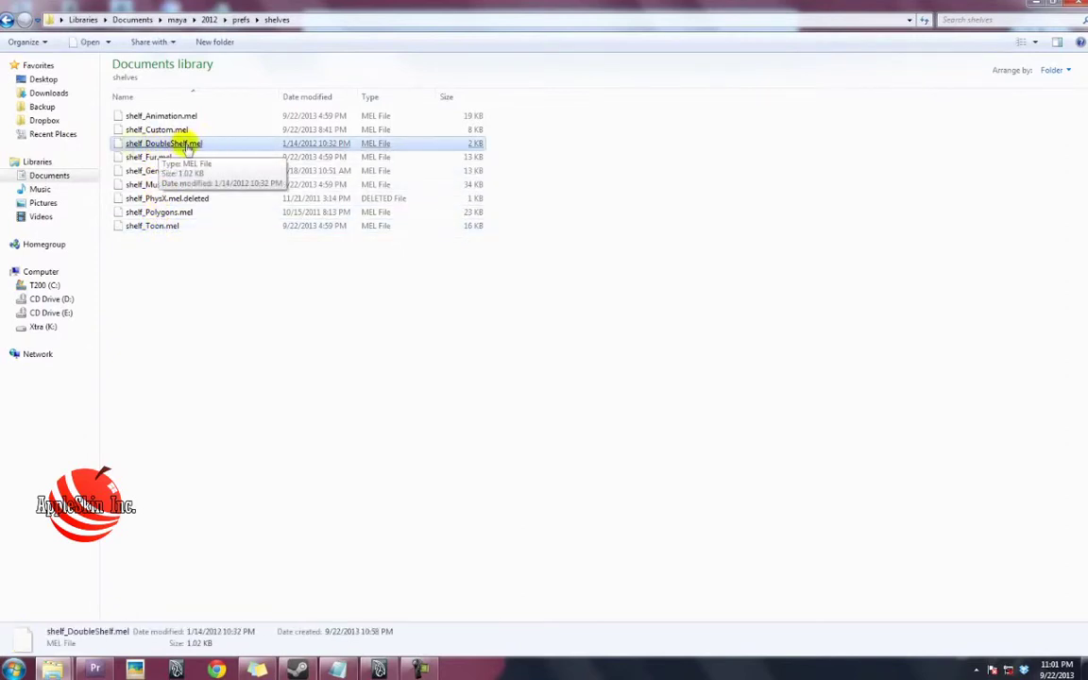
pyautogui.click(291, 363)
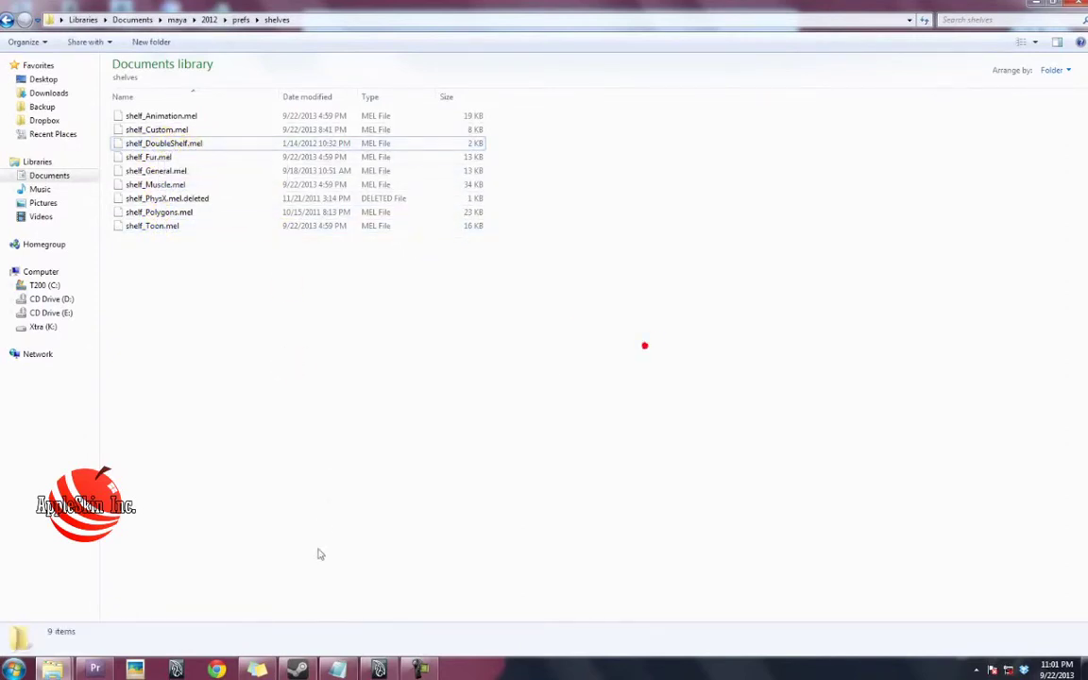
pyautogui.click(378, 668)
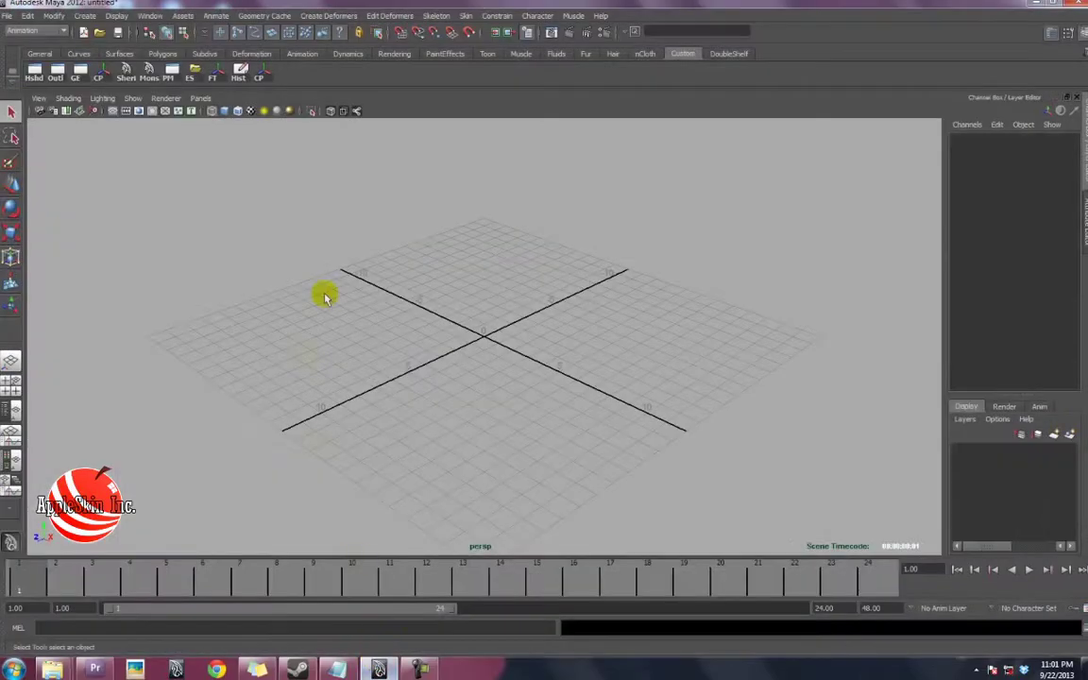
# Show the DoubleShelf shelf, run its DBL toggle, and drag the shelf divider down for two rows.
pyautogui.click(732, 54)
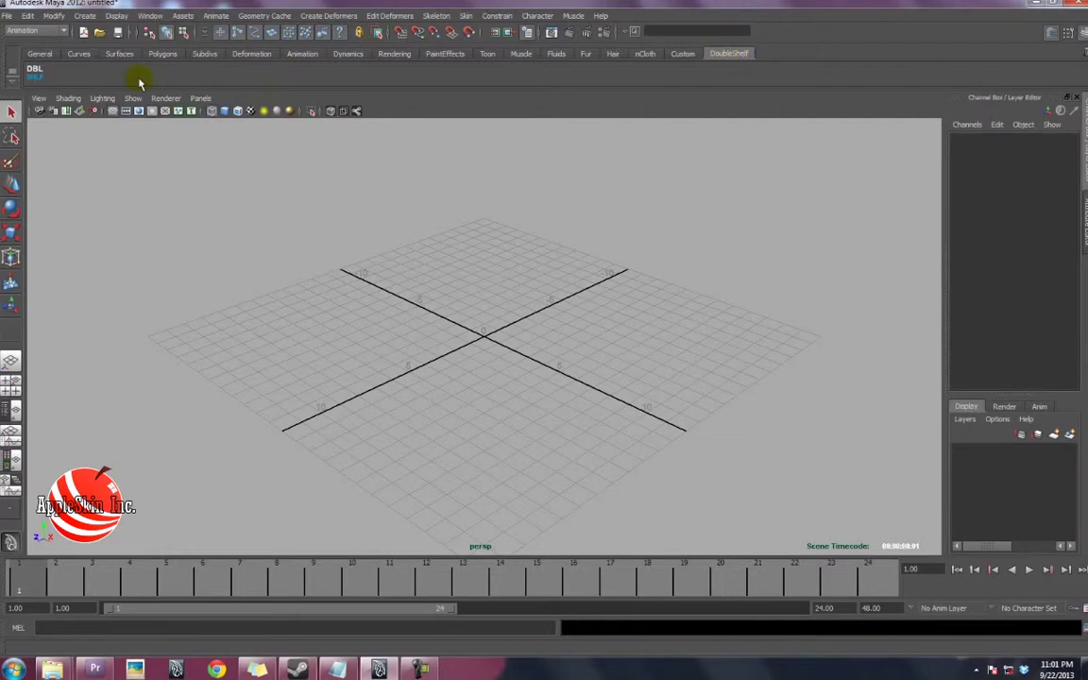
pyautogui.click(35, 72)
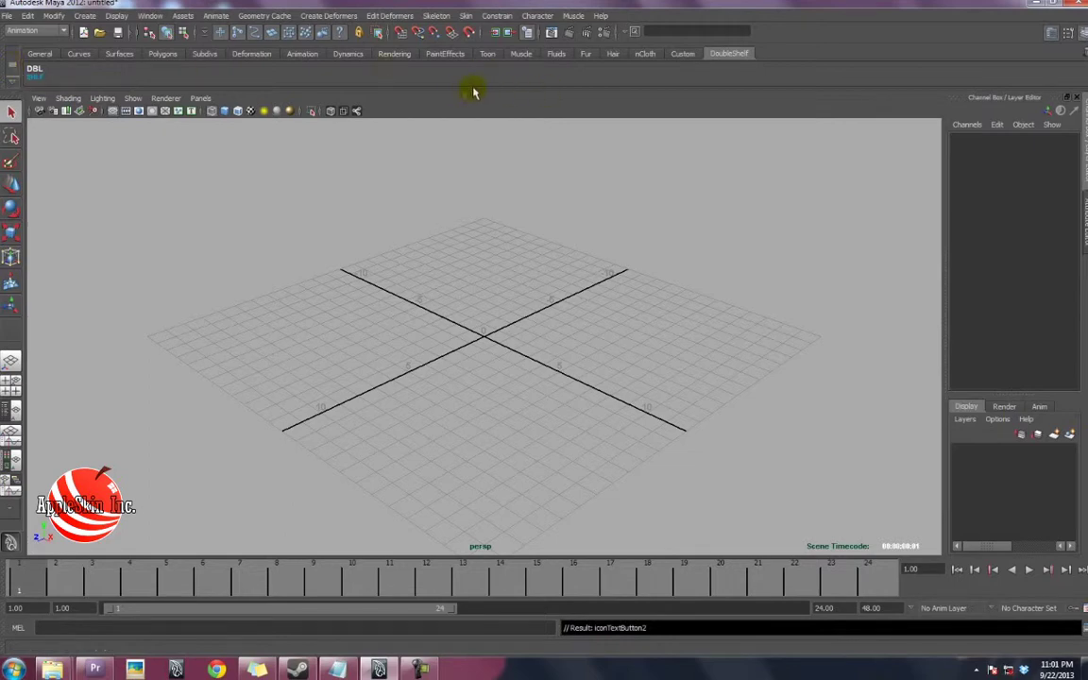
pyautogui.moveTo(404, 91); pyautogui.dragTo(405, 111)
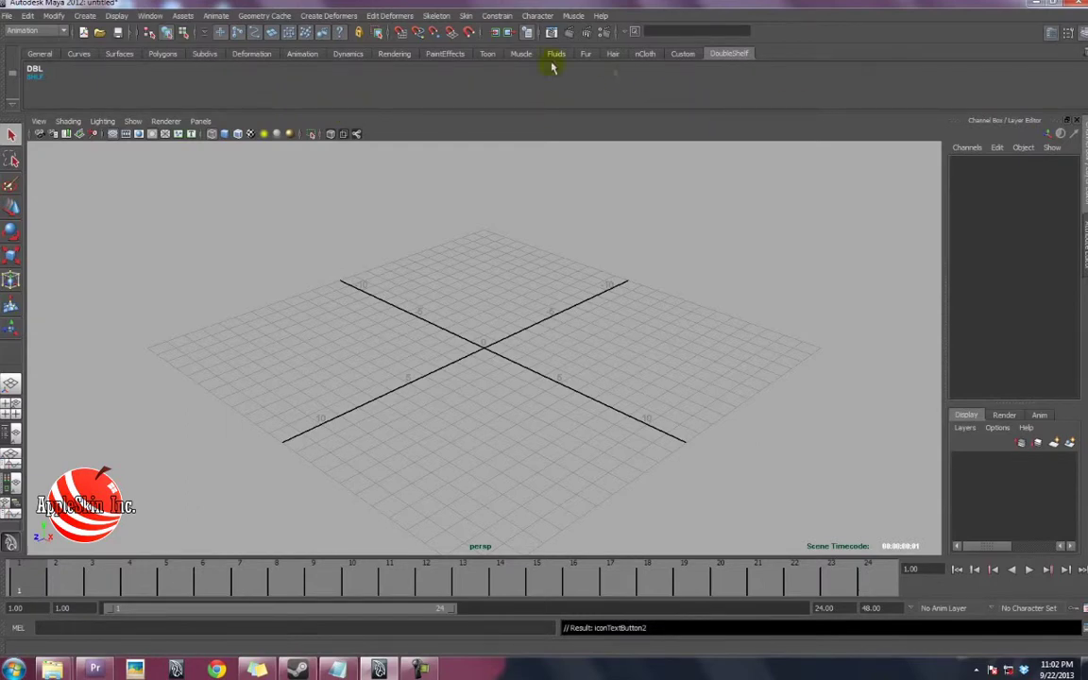
pyautogui.click(84, 15)
pyautogui.moveTo(115, 48)
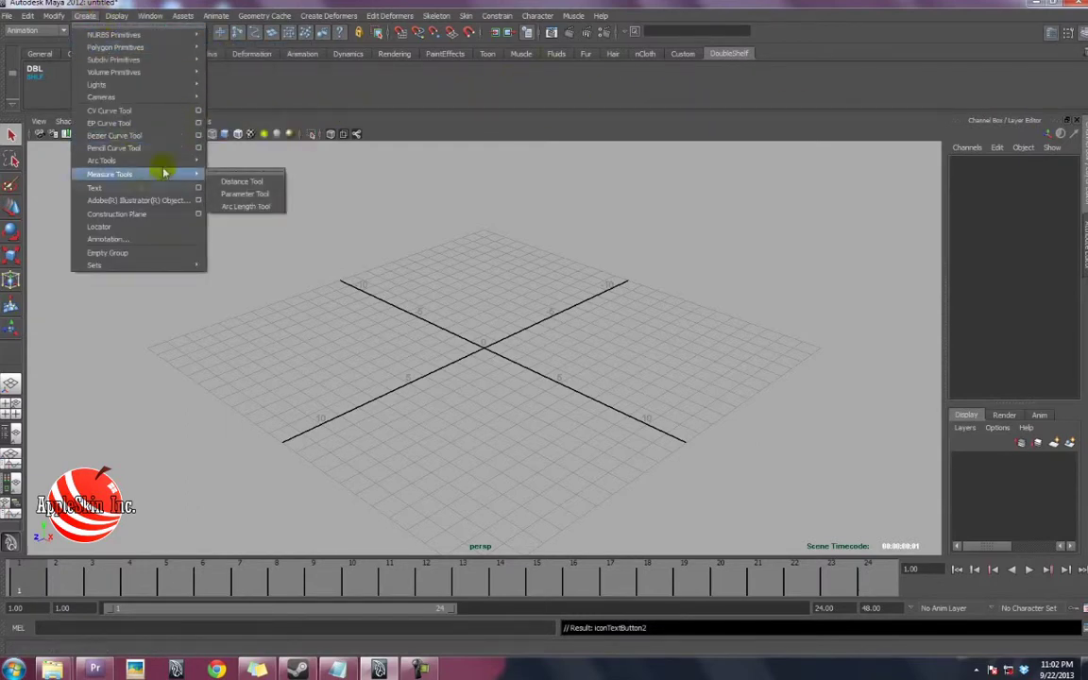
# Add Outliner, Paint Effects and Single Perspective View buttons to the DoubleShelf, then switch to Chrome.
pyautogui.keyDown('ctrl'); pyautogui.keyDown('shift'); pyautogui.click(162, 110); pyautogui.keyUp('shift'); pyautogui.keyUp('ctrl')
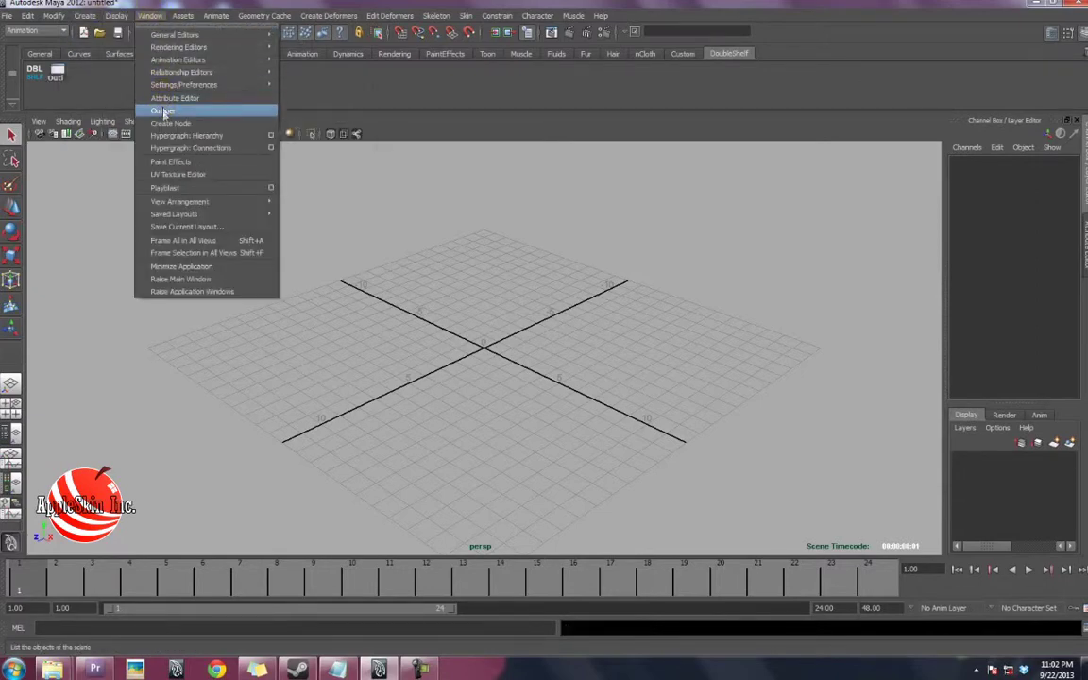
pyautogui.keyDown('ctrl'); pyautogui.keyDown('shift'); pyautogui.click(175, 163); pyautogui.keyUp('shift'); pyautogui.keyUp('ctrl')
pyautogui.moveTo(174, 213)
pyautogui.keyDown('ctrl'); pyautogui.keyDown('shift'); pyautogui.click(341, 216); pyautogui.keyUp('shift'); pyautogui.keyUp('ctrl')
pyautogui.click(286, 127)
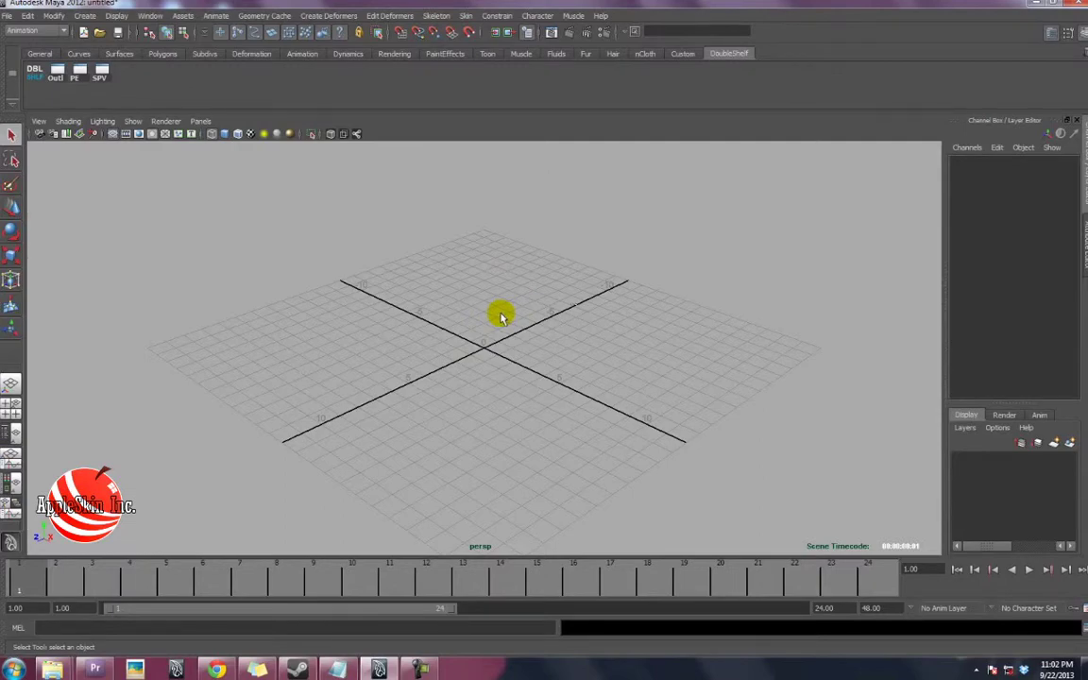
pyautogui.click(216, 668)
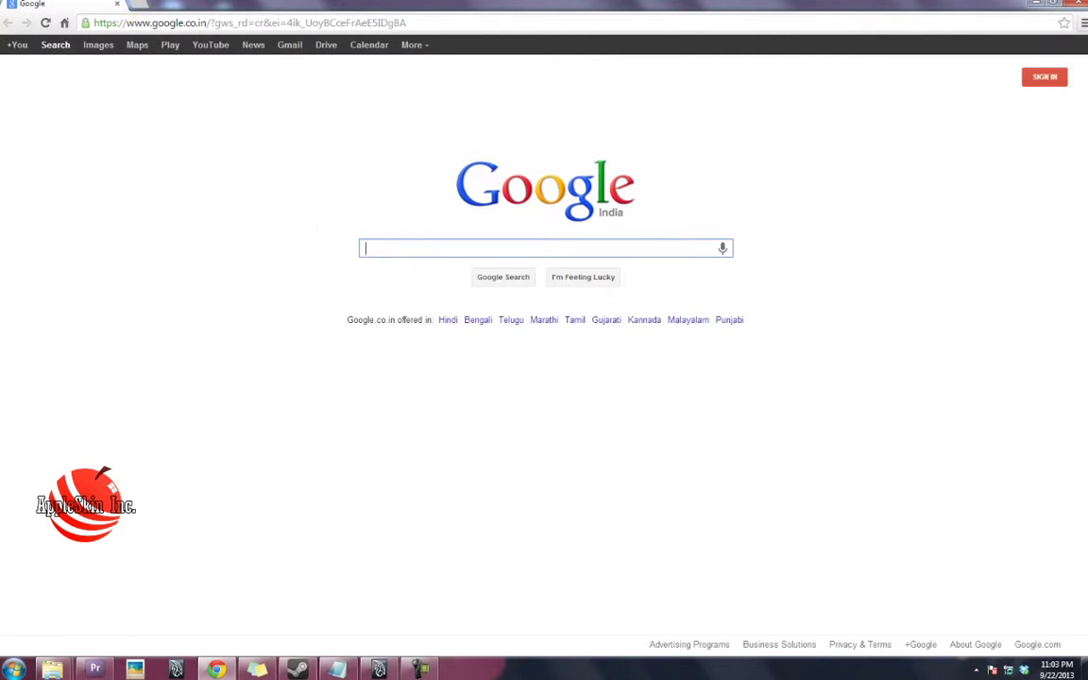
# Open the Archive3D free 3D models bookmark in a new tab and close the Google tab.
pyautogui.click(144, 6)
pyautogui.click(1080, 52)
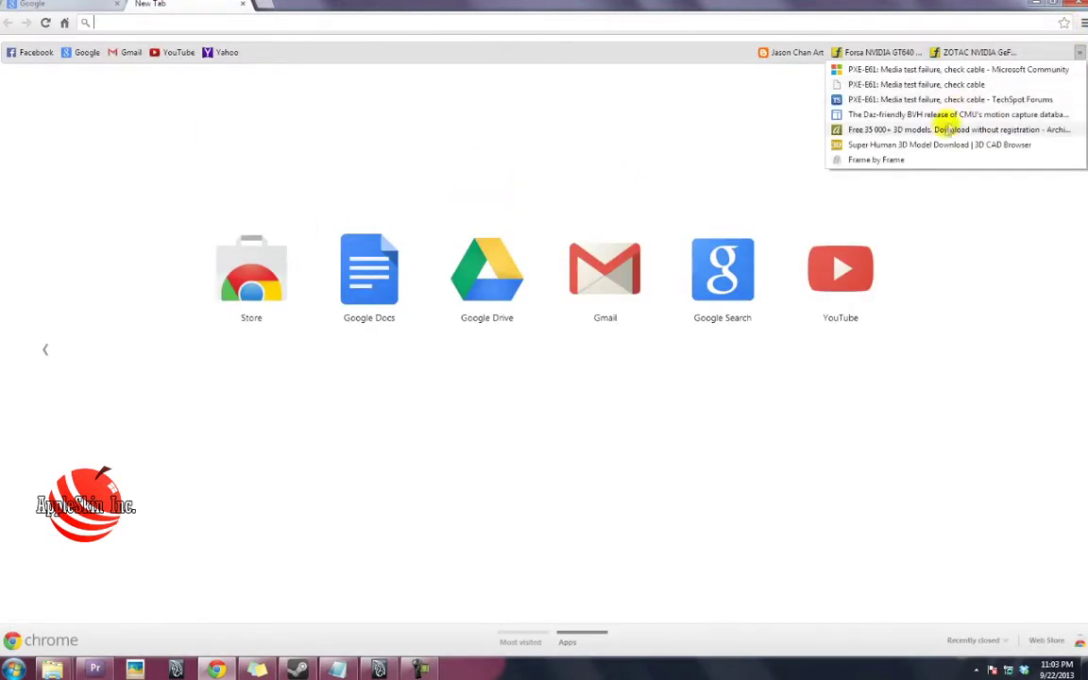
pyautogui.click(844, 129)
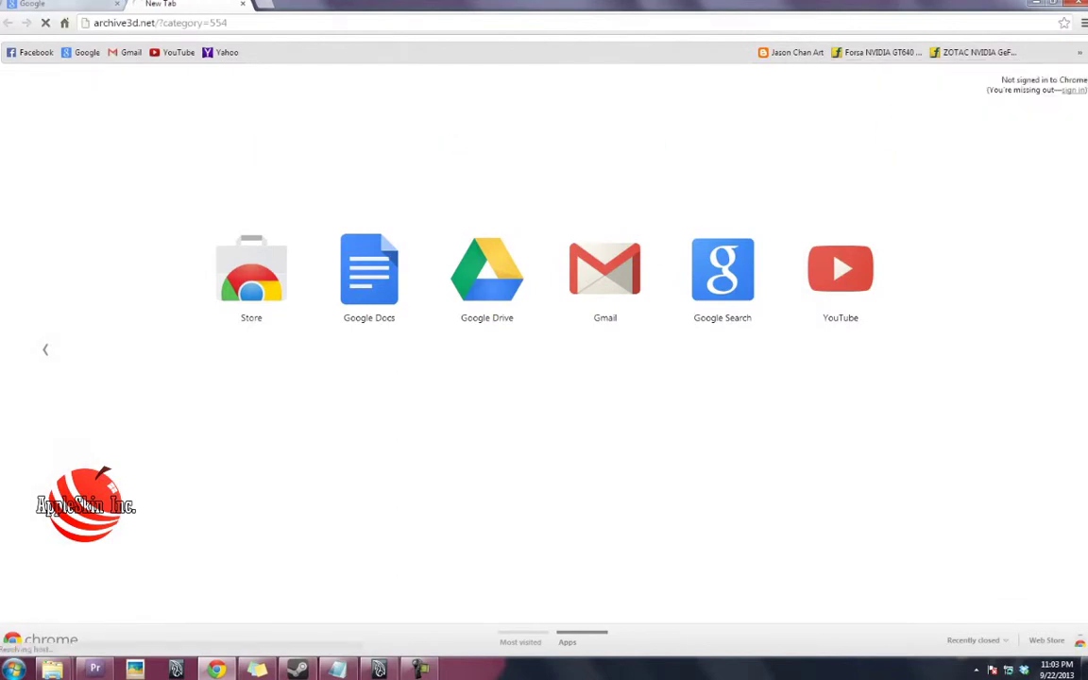
pyautogui.hotkey('ctrl', '1')
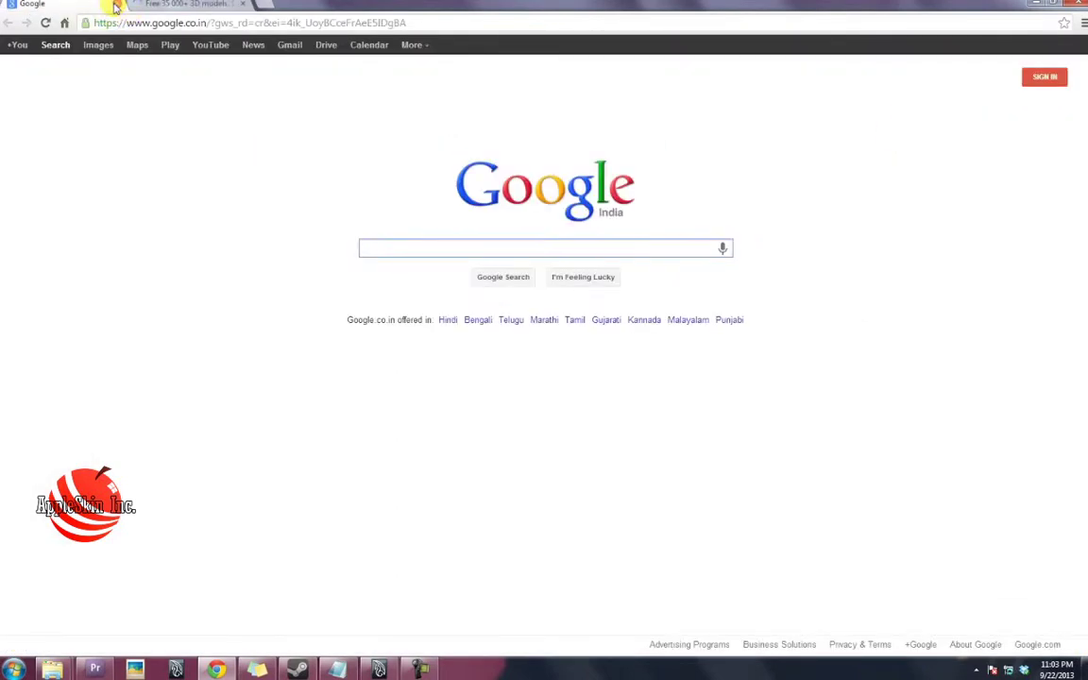
pyautogui.click(118, 4)
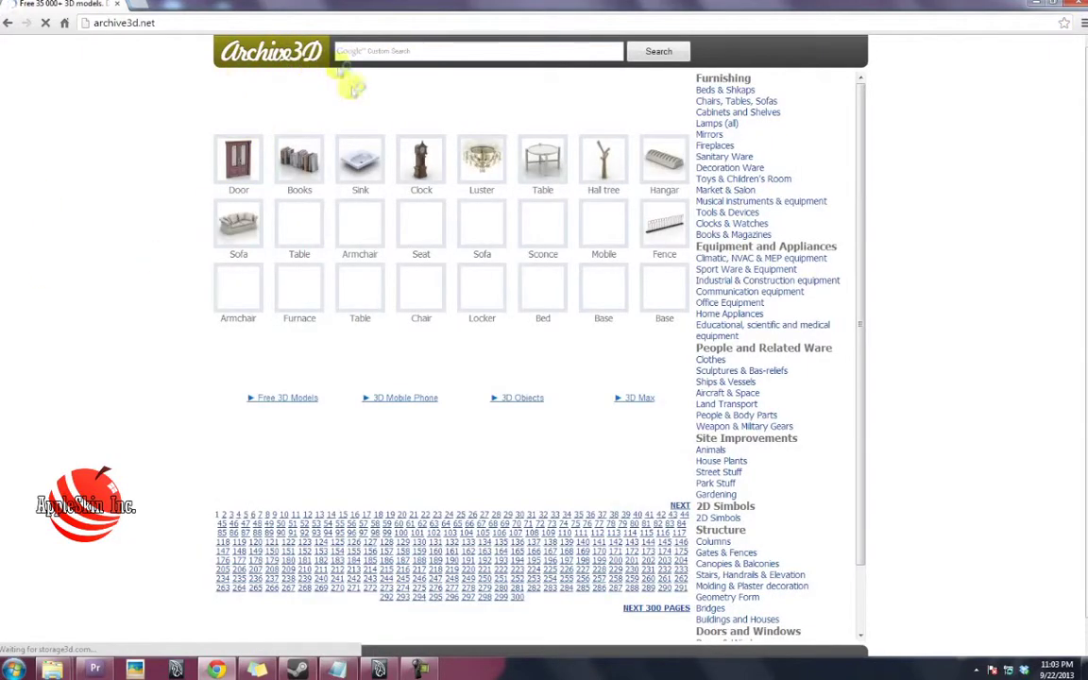
# Browse the Archive3D Beds & Sleeps model category.
pyautogui.scroll(-2, 858, 262)
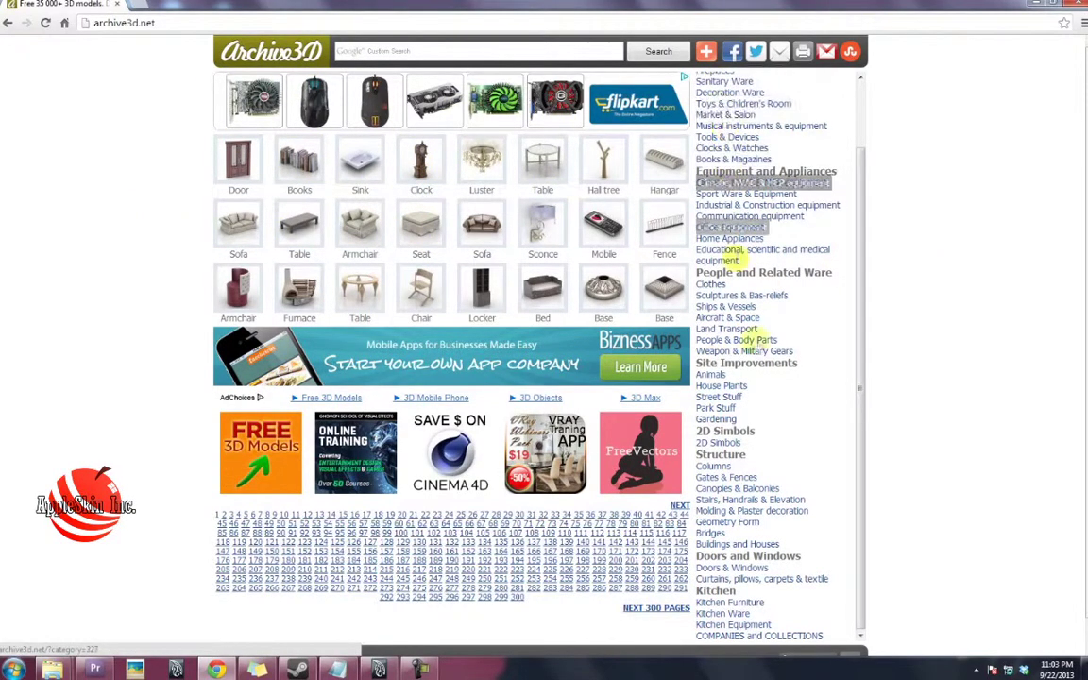
pyautogui.scroll(2, 760, 345)
pyautogui.click(732, 92)
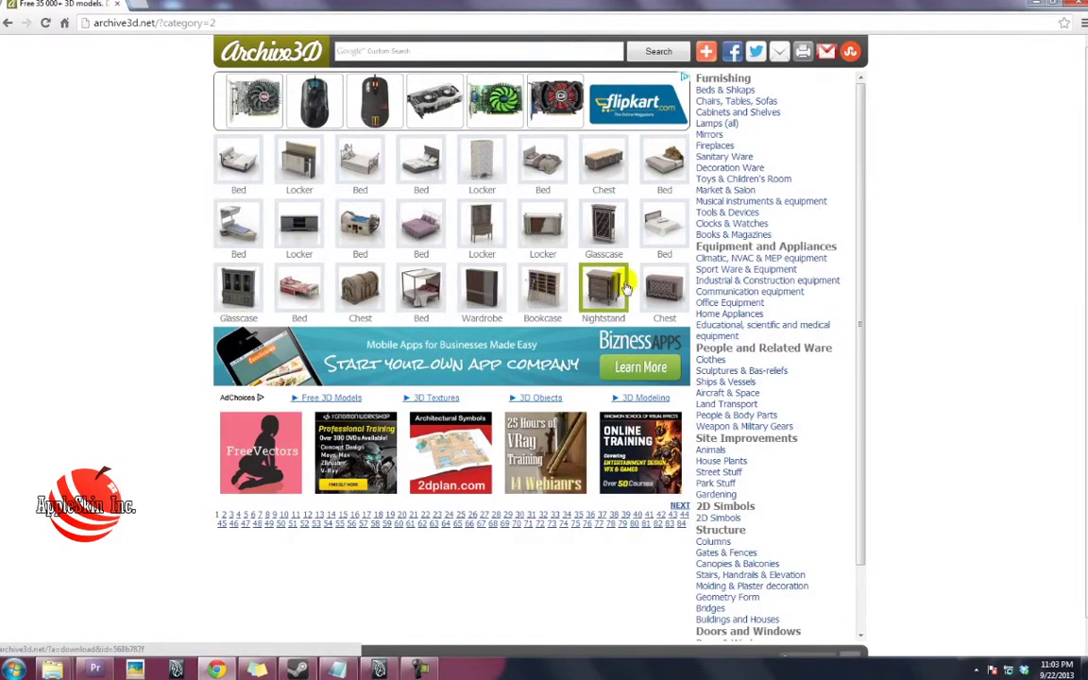
pyautogui.scroll(-1, 793, 269)
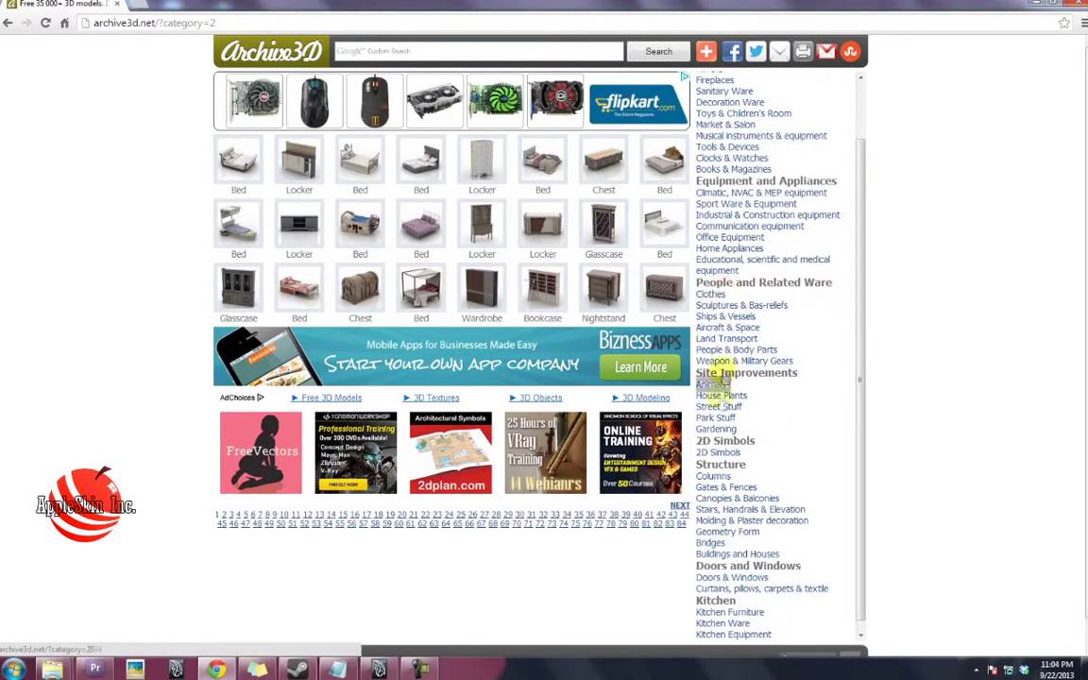
pyautogui.scroll(-1, 728, 416)
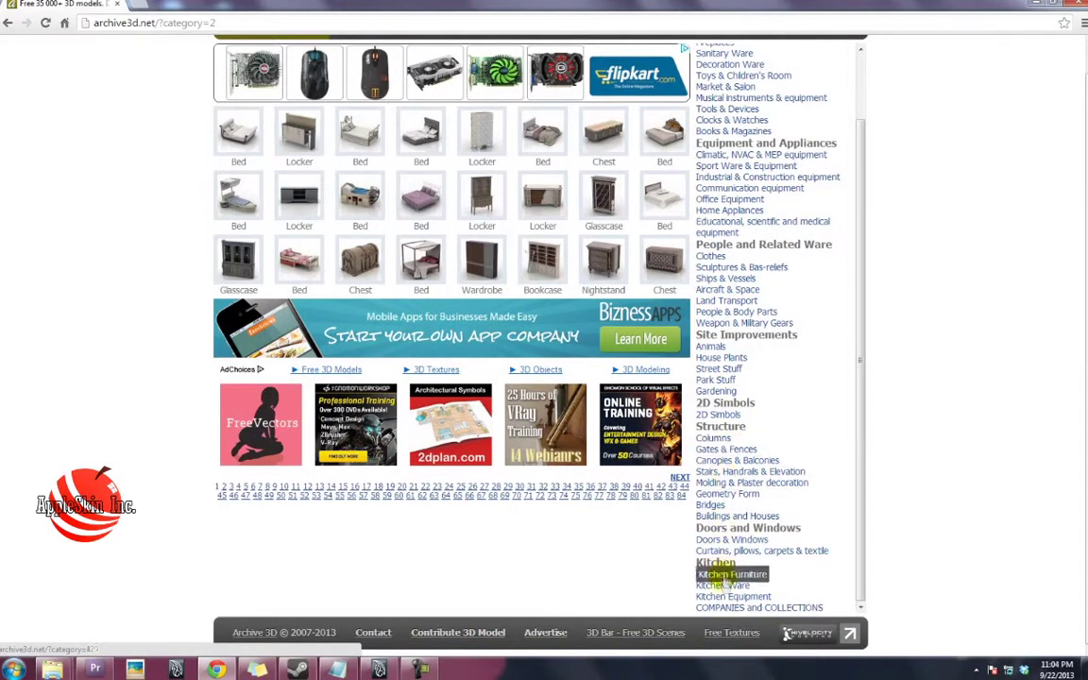
pyautogui.scroll(1, 718, 234)
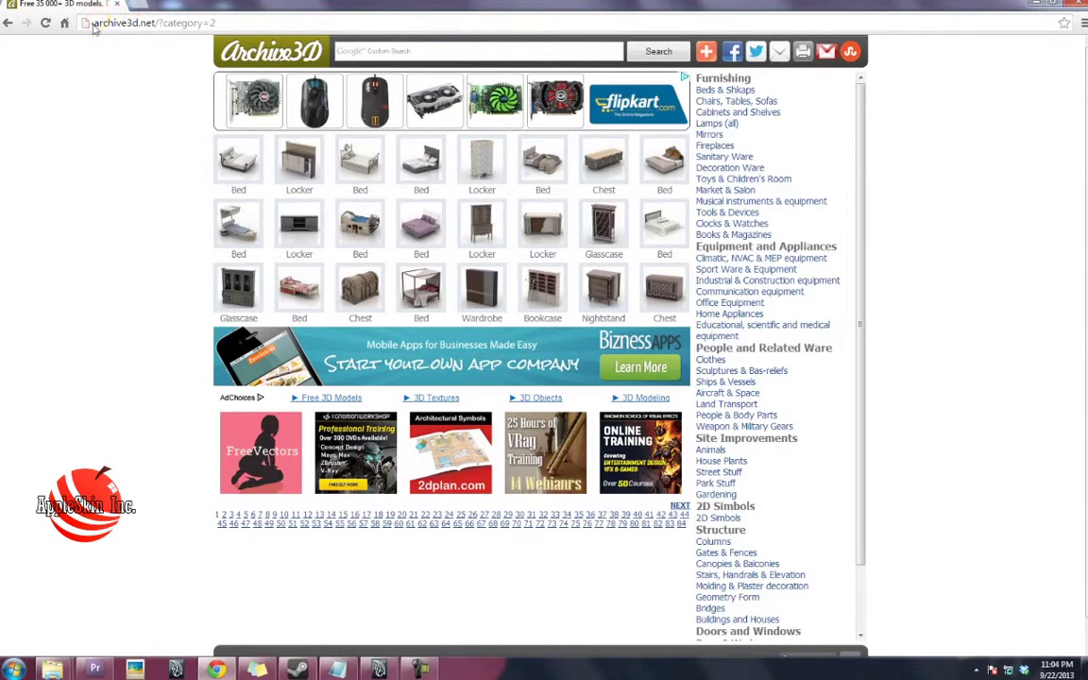
# Google 'archive3d' in a new tab, close those results, and load the Google India home page.
pyautogui.moveTo(99, 23); pyautogui.dragTo(137, 25)
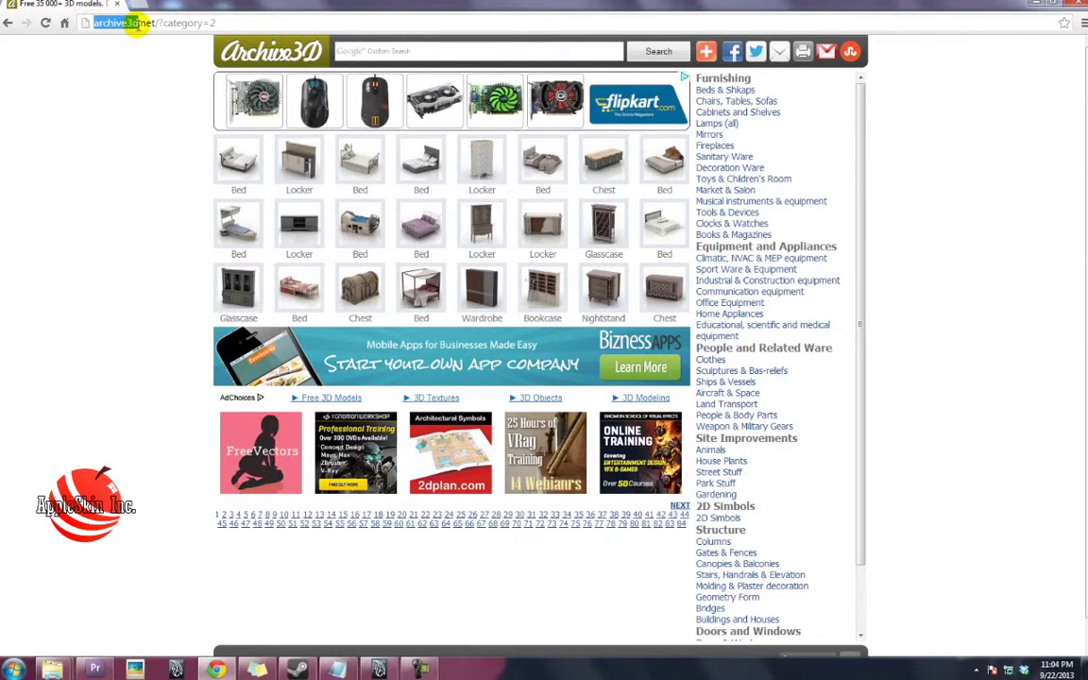
pyautogui.rightClick(139, 27)
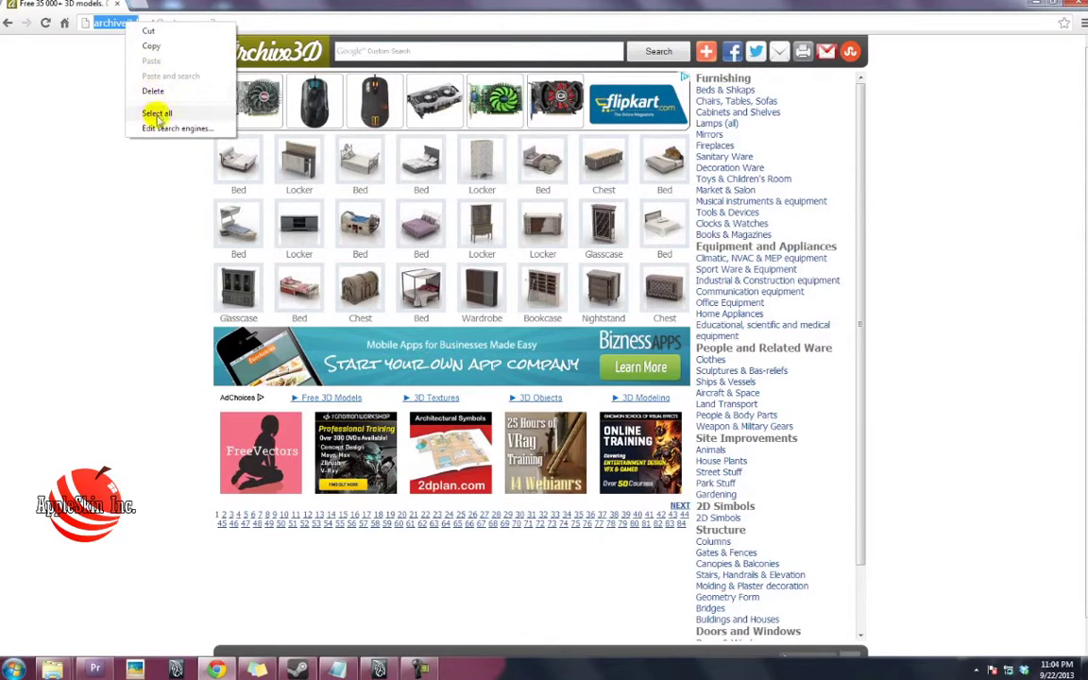
pyautogui.click(148, 43)
pyautogui.click(137, 5)
pyautogui.rightClick(156, 24)
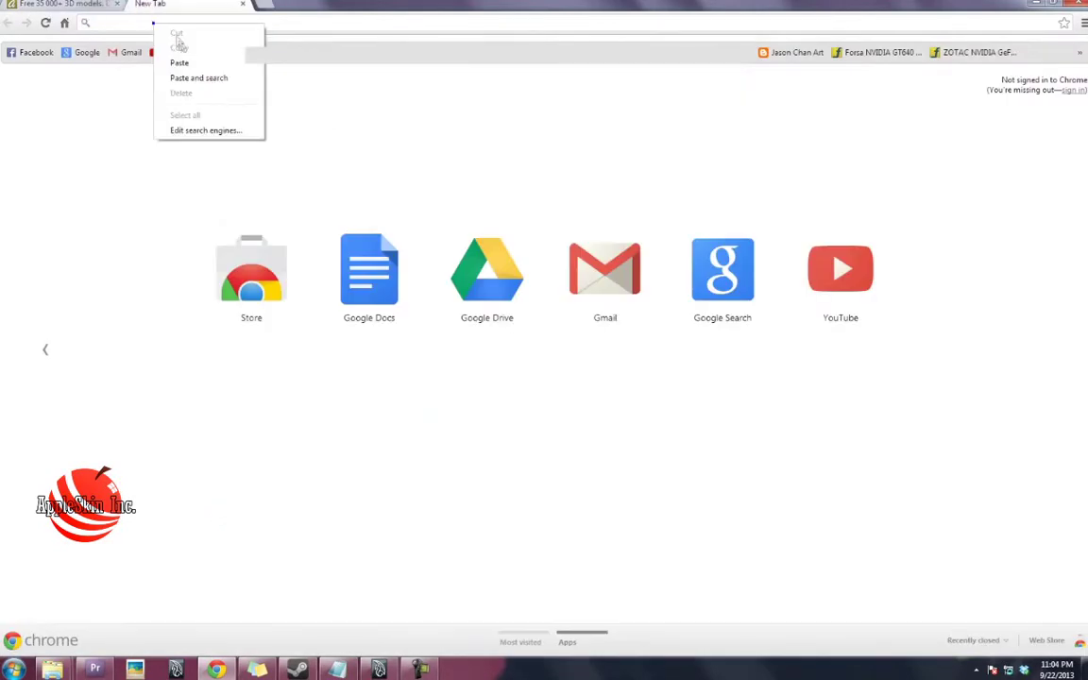
pyautogui.click(177, 64)
pyautogui.press('Return')
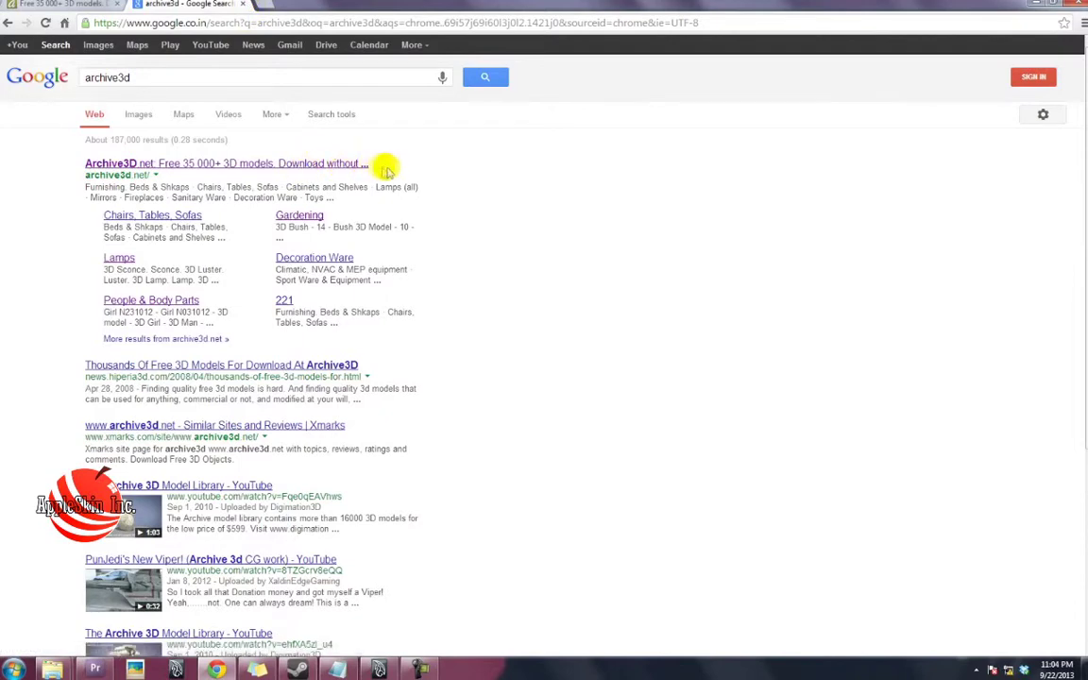
pyautogui.click(242, 3)
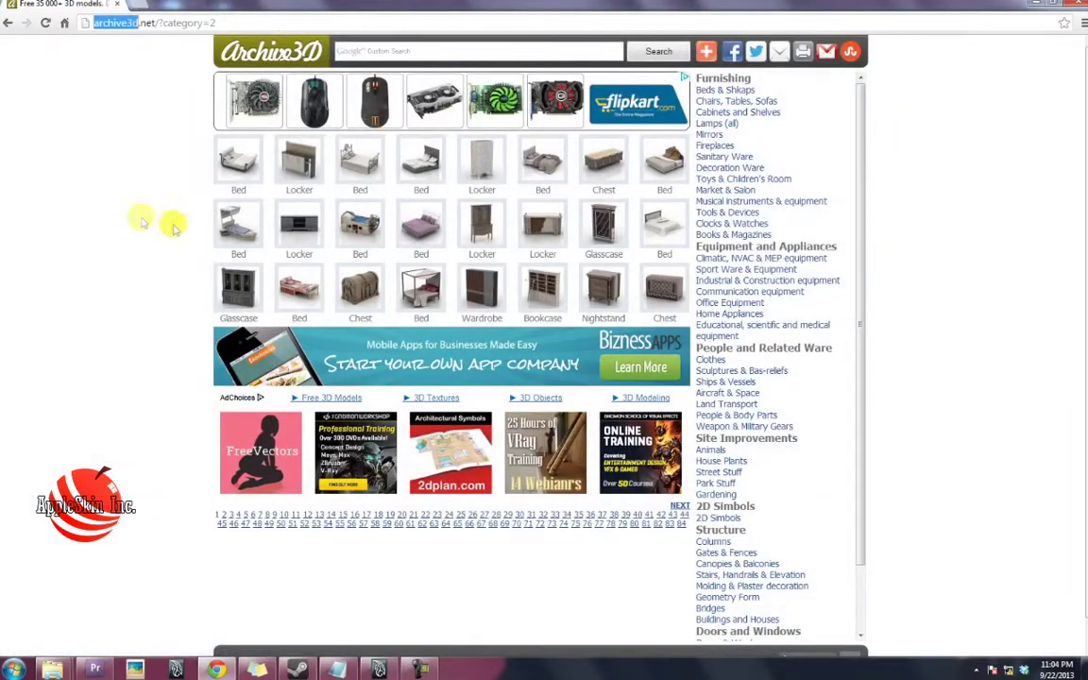
pyautogui.click(65, 22)
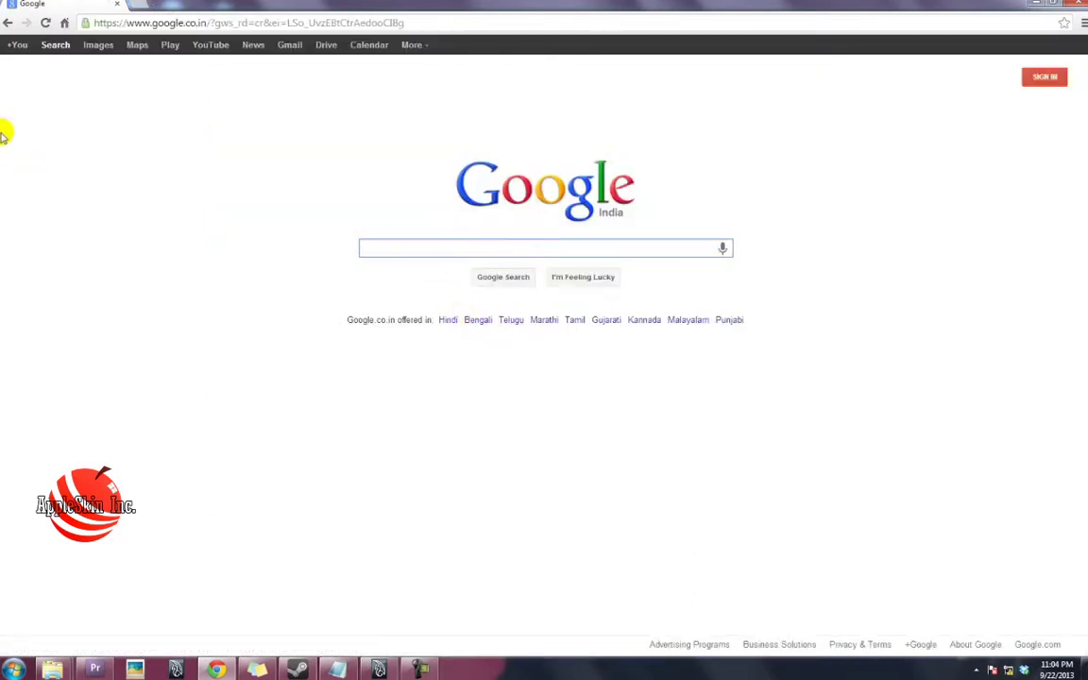
# Search Google for 'ANIREF' and open the AniRef group on Vimeo.
pyautogui.write('ANIREF')
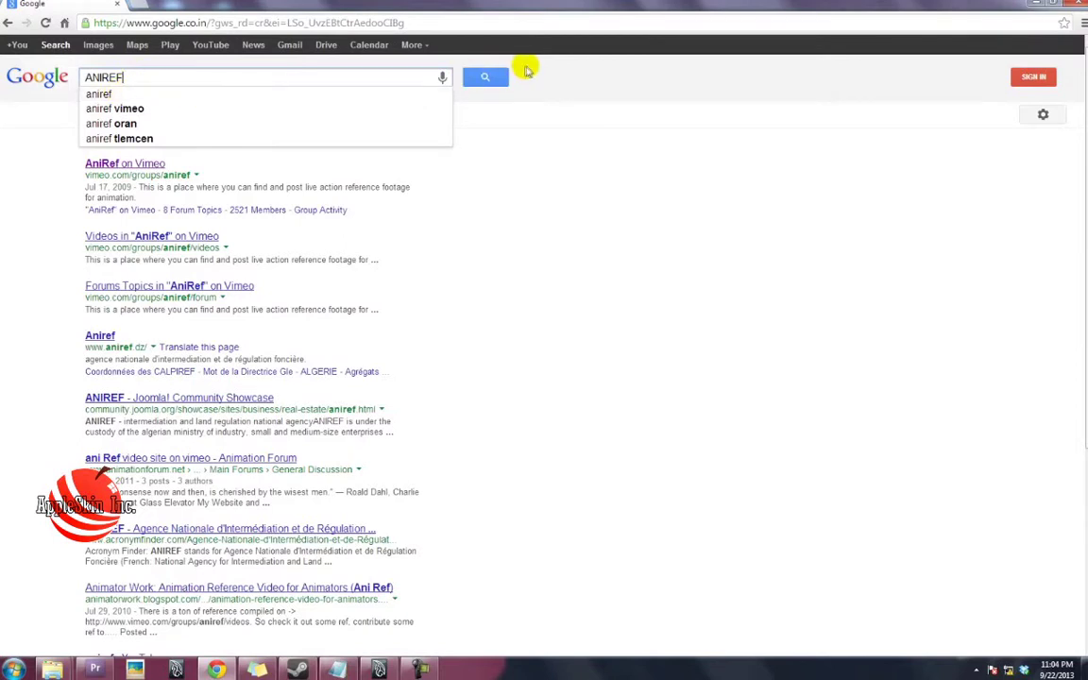
pyautogui.click(484, 76)
pyautogui.click(86, 79)
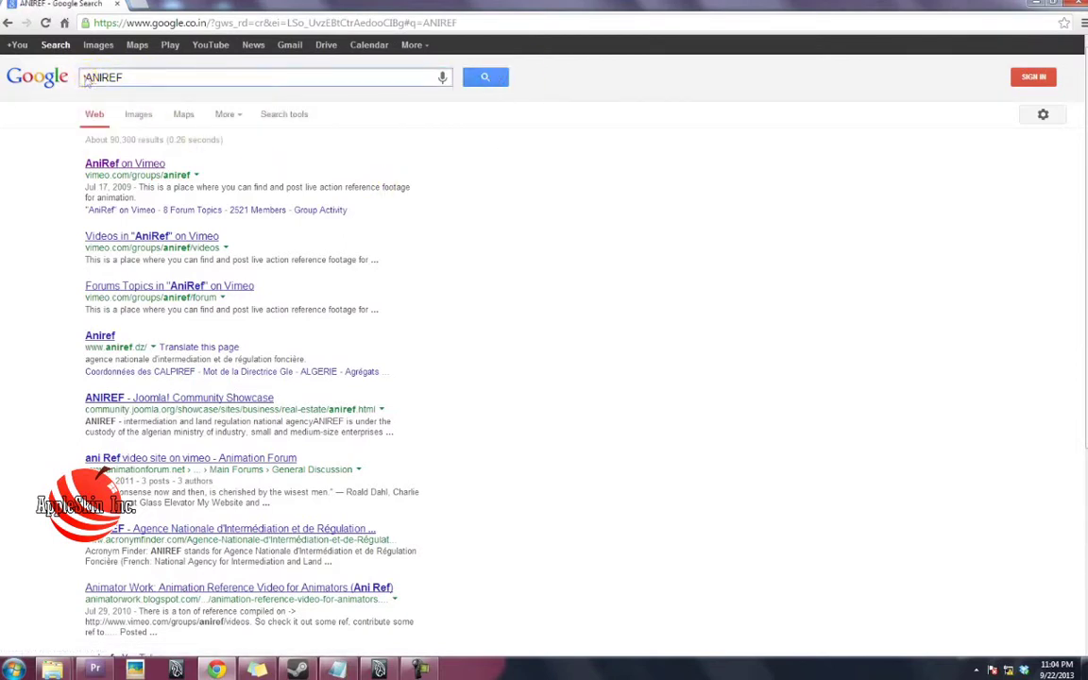
pyautogui.click(146, 164)
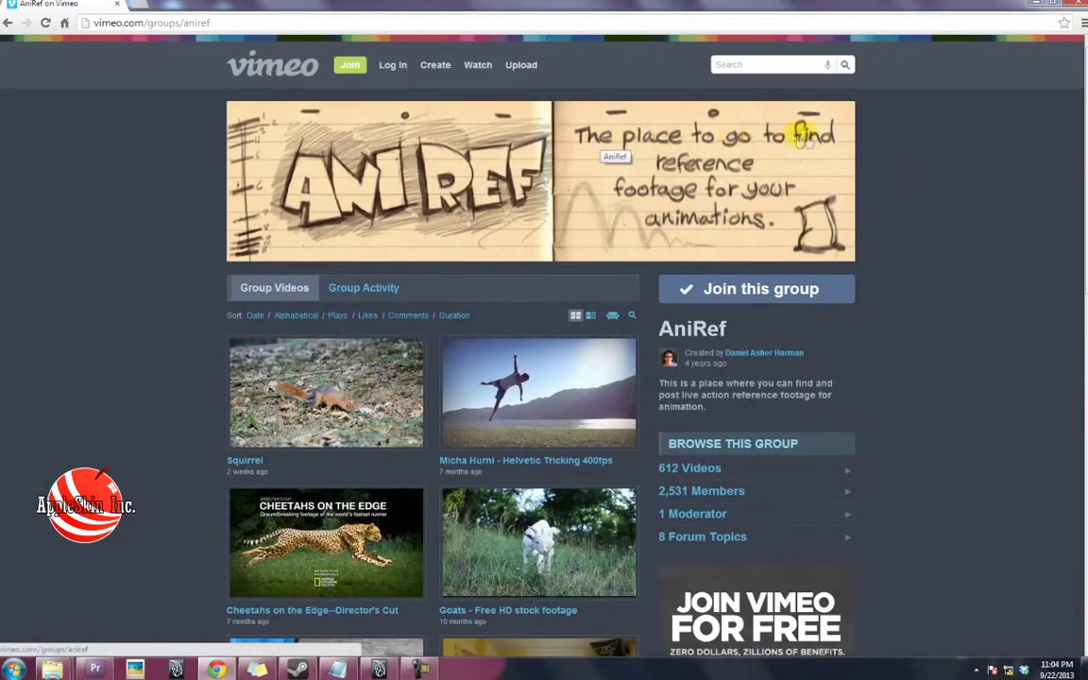
# Browse page 4 of the AniRef group's videos, then switch to the Endless Reference results tab.
pyautogui.scroll(-3, 822, 265)
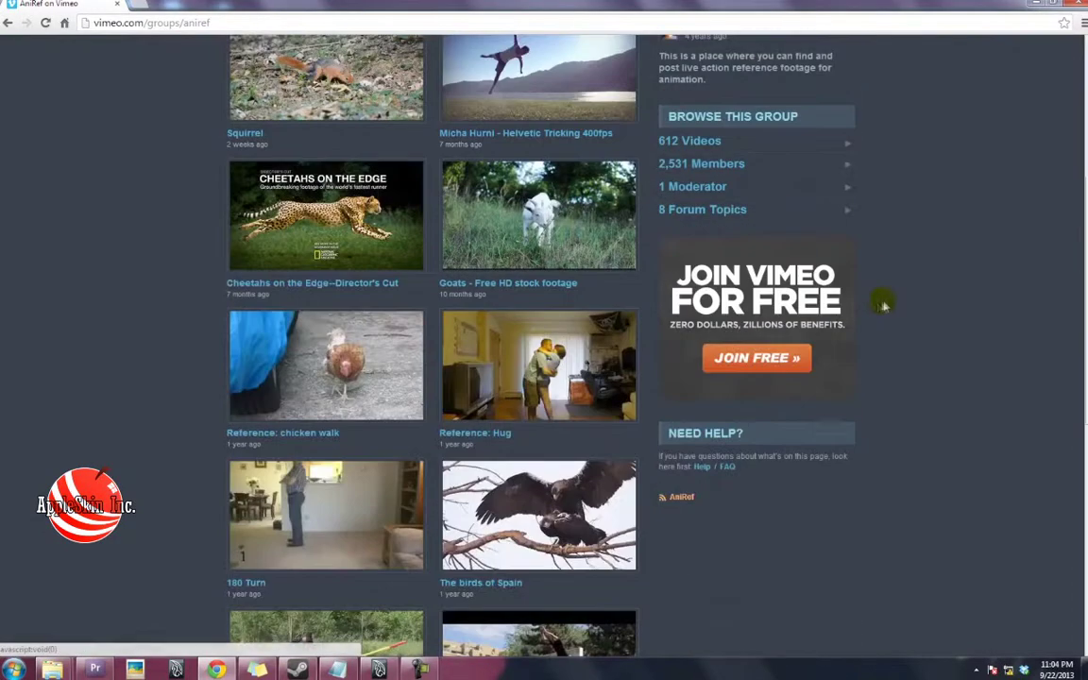
pyautogui.scroll(-4, 436, 430)
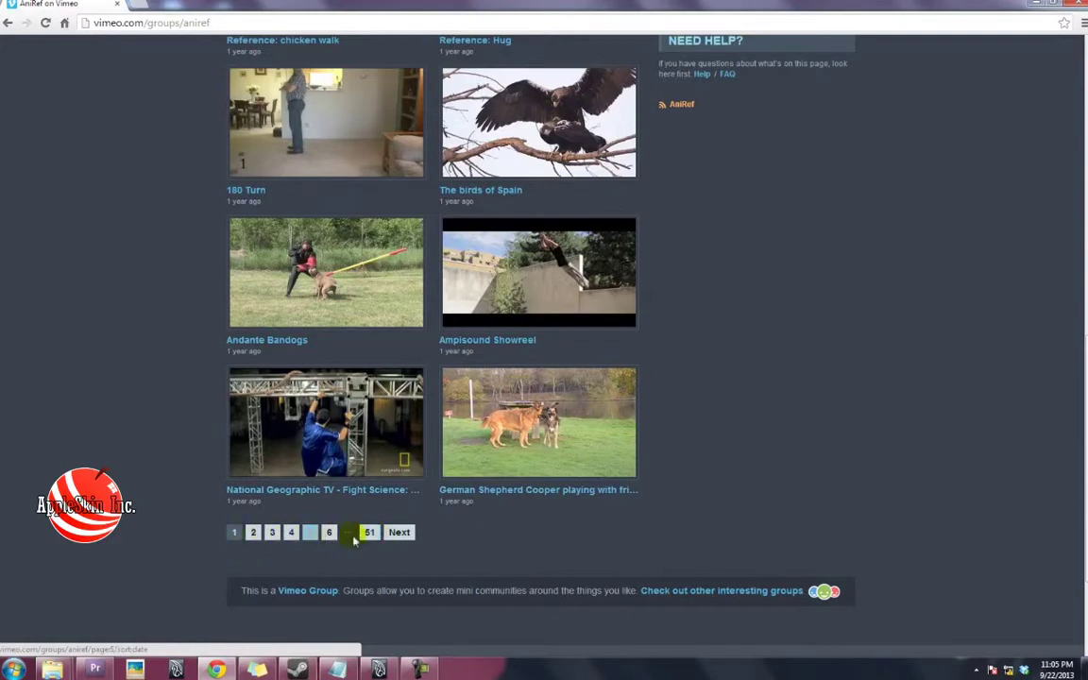
pyautogui.click(294, 536)
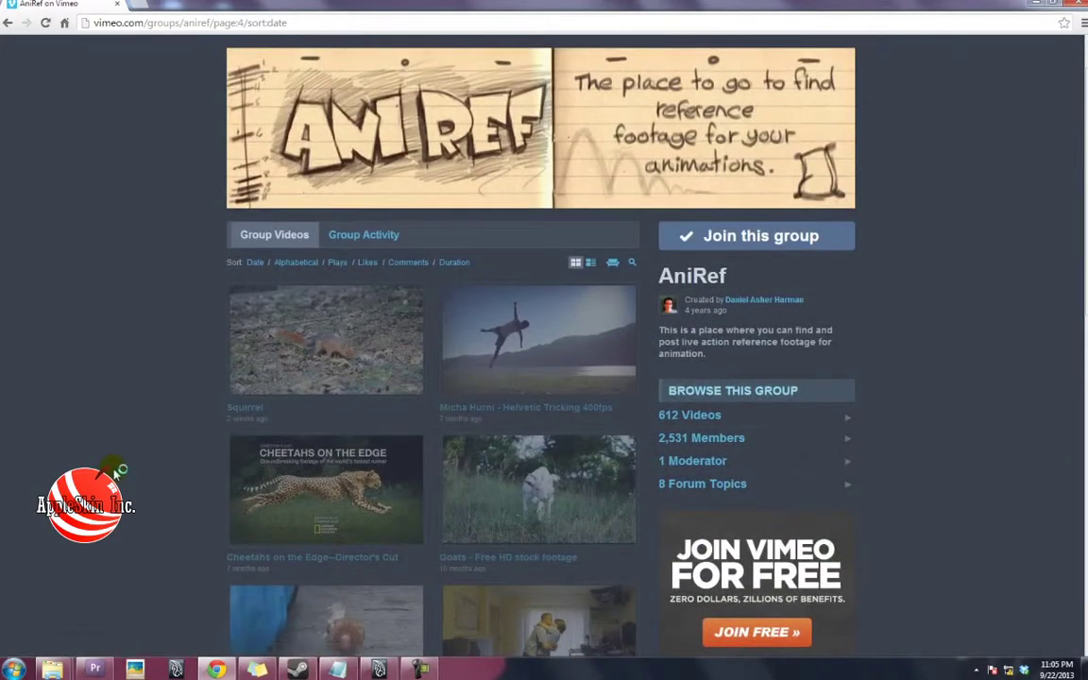
pyautogui.scroll(-2, 115, 471)
pyautogui.scroll(-2, 117, 471)
pyautogui.scroll(-2, 119, 471)
pyautogui.scroll(-1, 113, 458)
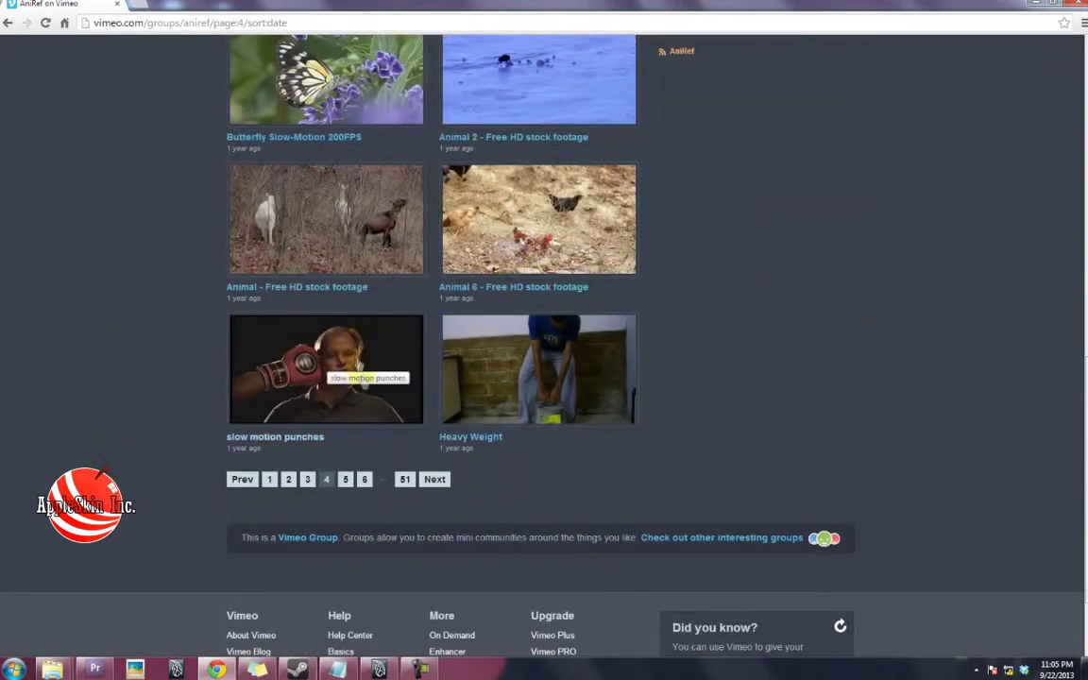
pyautogui.scroll(3, 473, 383)
pyautogui.scroll(1, 661, 444)
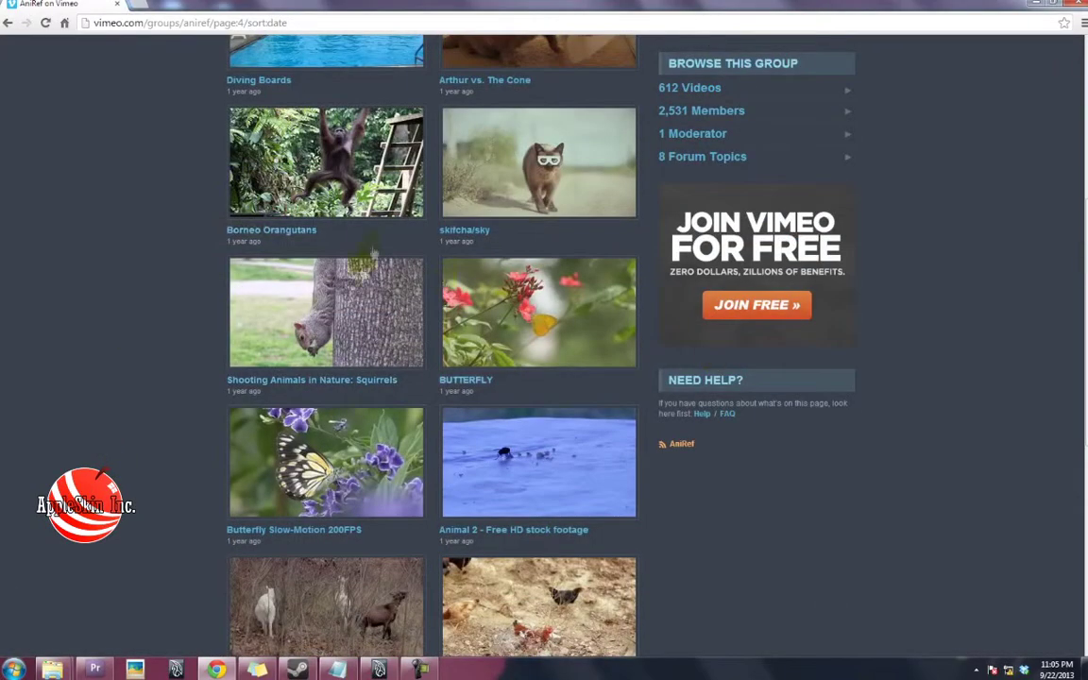
pyautogui.scroll(4, 464, 305)
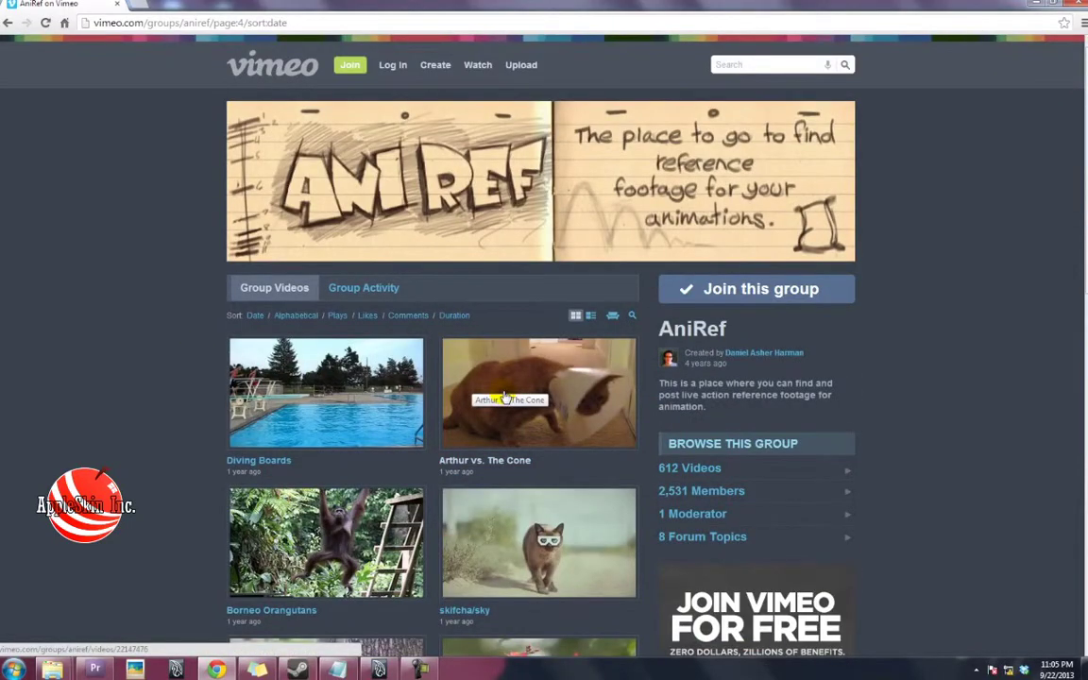
pyautogui.click(180, 6)
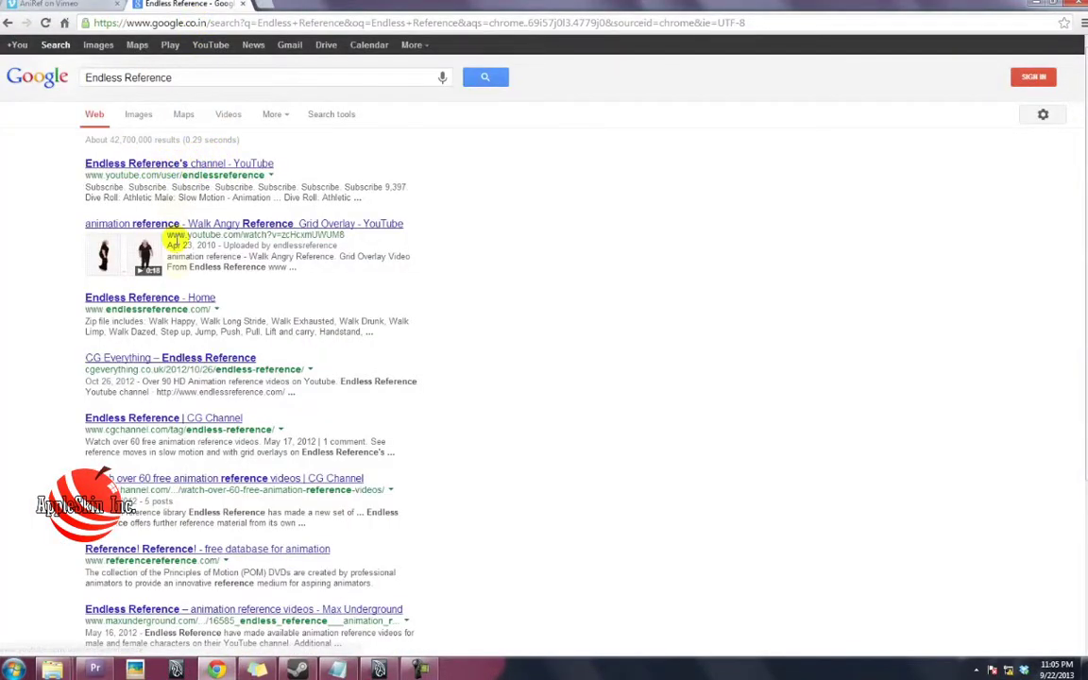
# Open the Endless Reference home page, highlight its heading and zip-file contents, then close that tab.
pyautogui.click(161, 299)
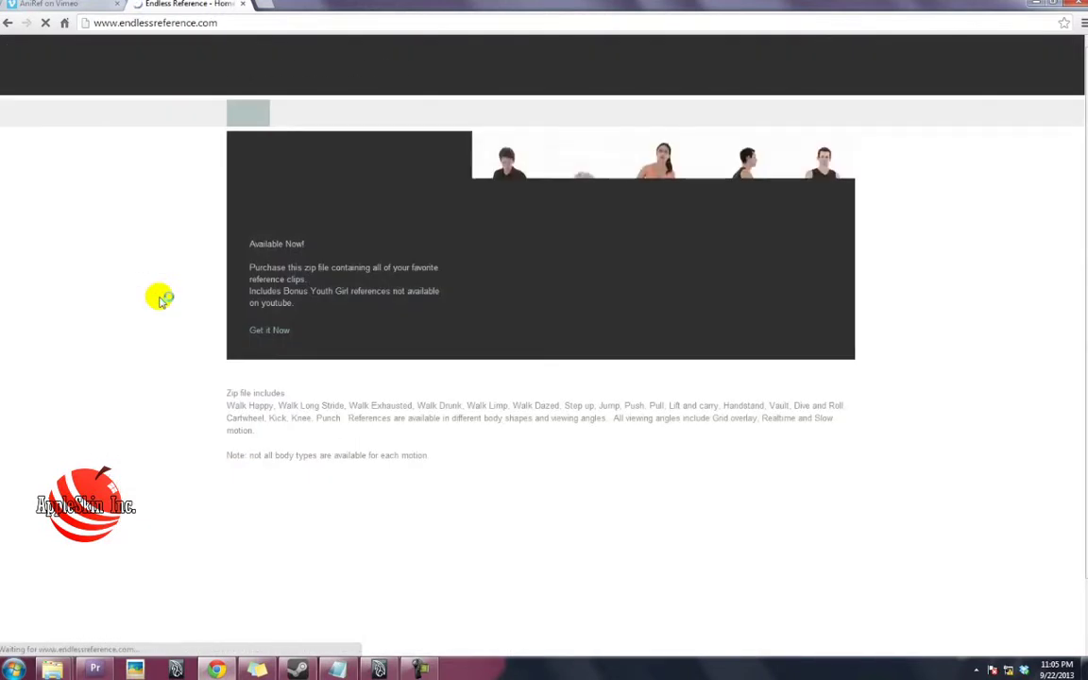
pyautogui.moveTo(247, 196)
pyautogui.mouseDown()
pyautogui.moveTo(439, 197)
pyautogui.moveTo(440, 230)
pyautogui.mouseUp()
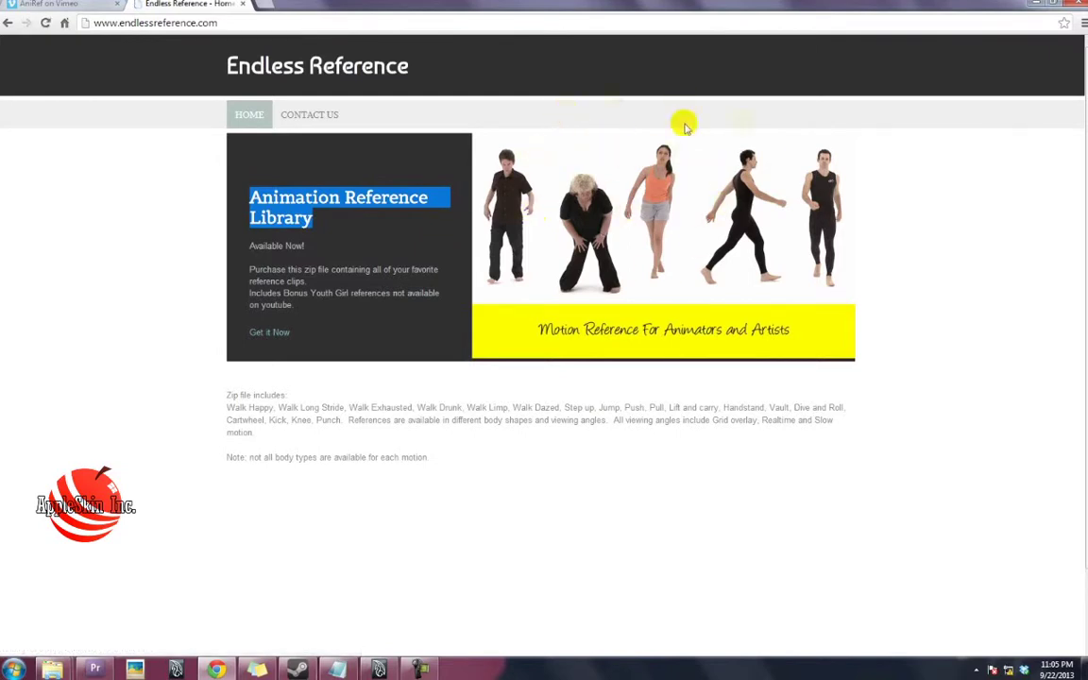
pyautogui.click(535, 330)
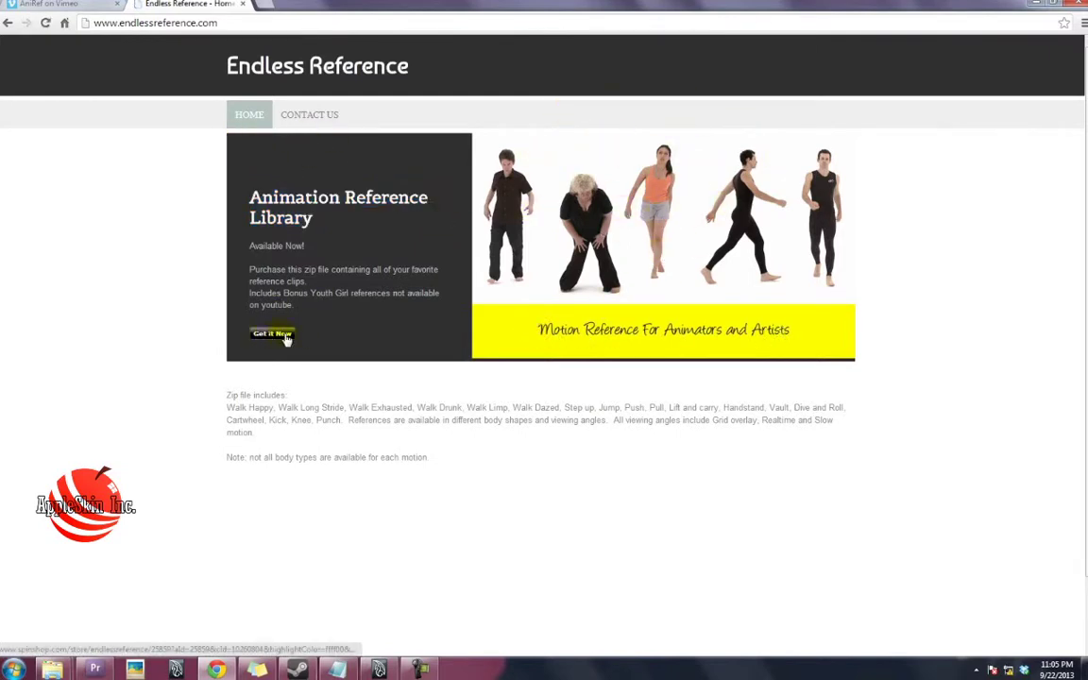
pyautogui.click(230, 395)
pyautogui.moveTo(235, 395); pyautogui.dragTo(293, 395)
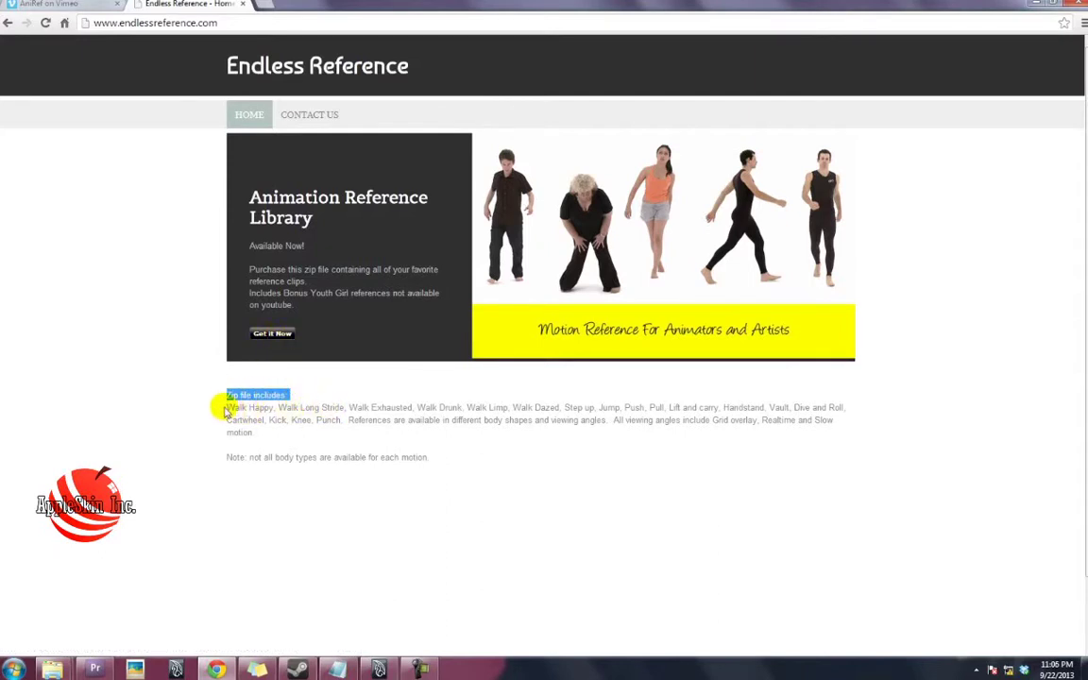
pyautogui.moveTo(224, 407); pyautogui.dragTo(301, 443)
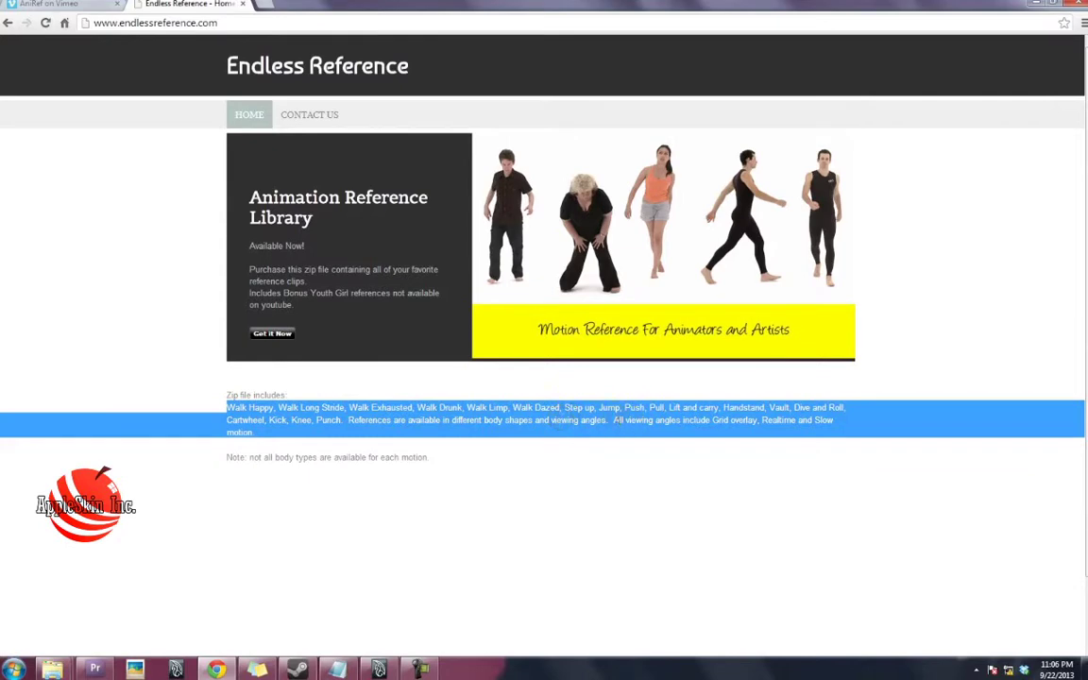
pyautogui.click(314, 427)
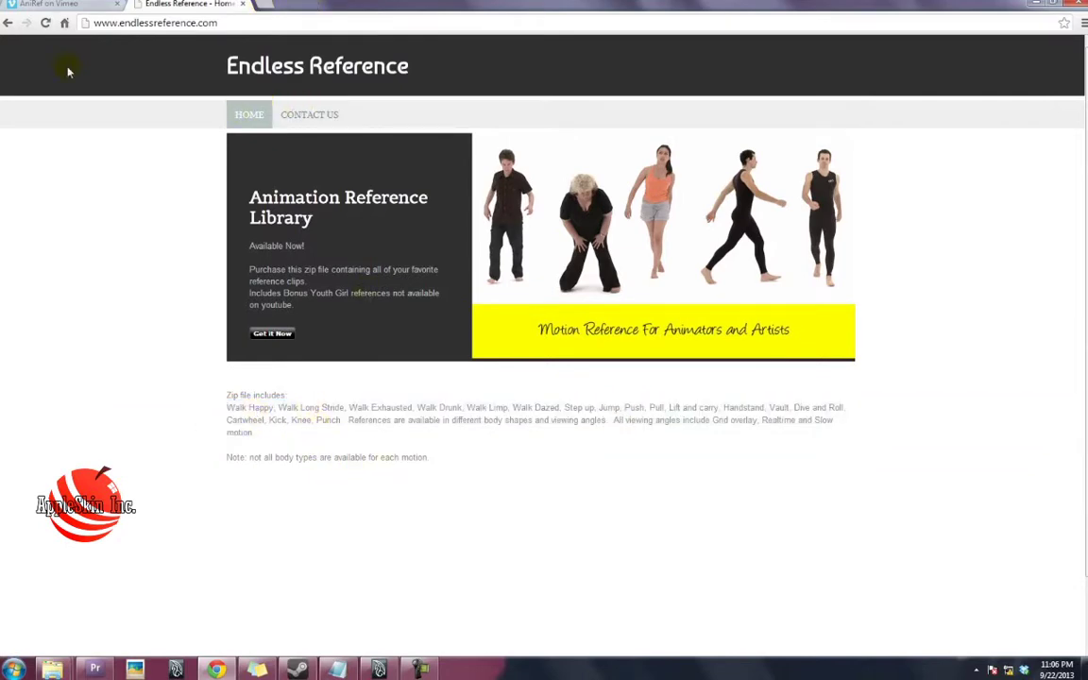
pyautogui.hotkey('ctrl', 'shift', 'Tab')
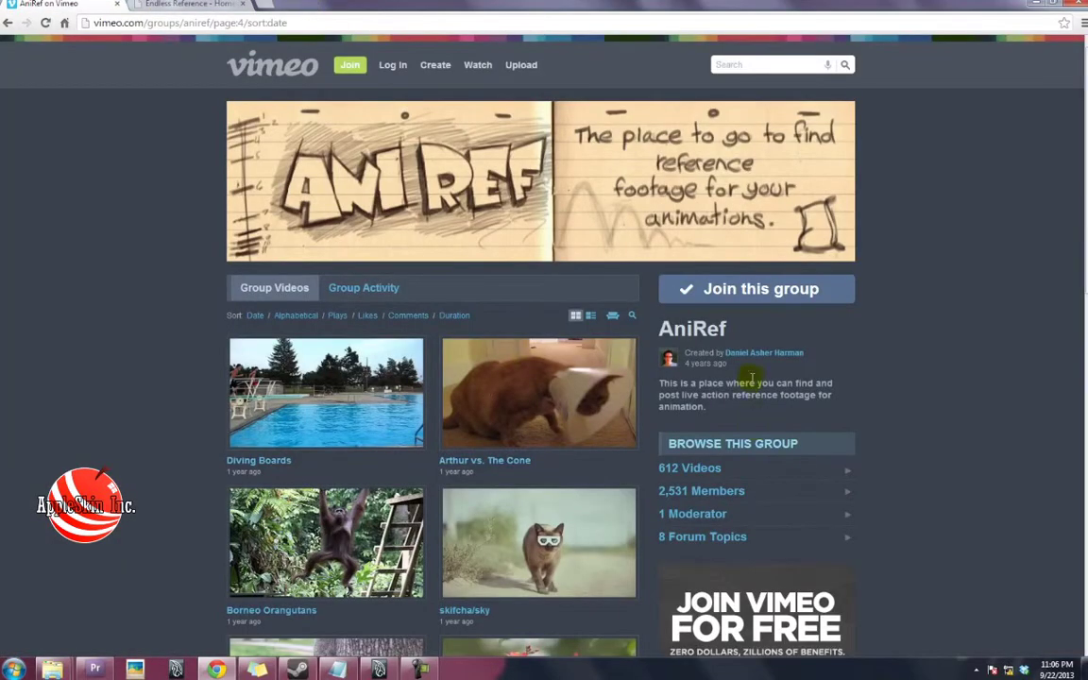
pyautogui.click(245, 4)
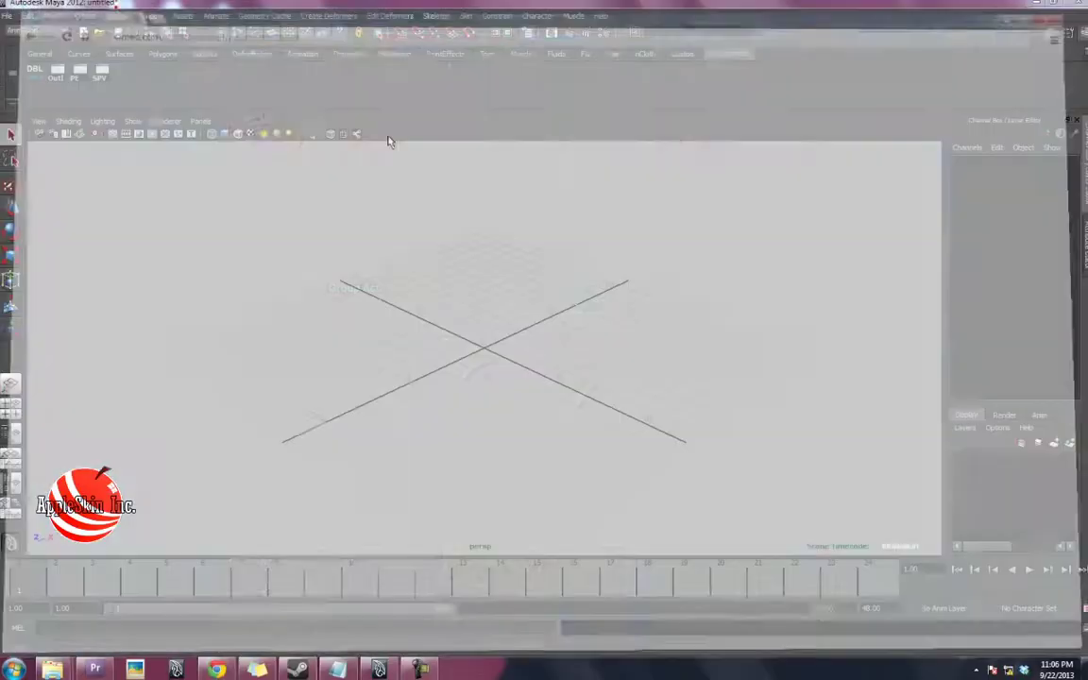